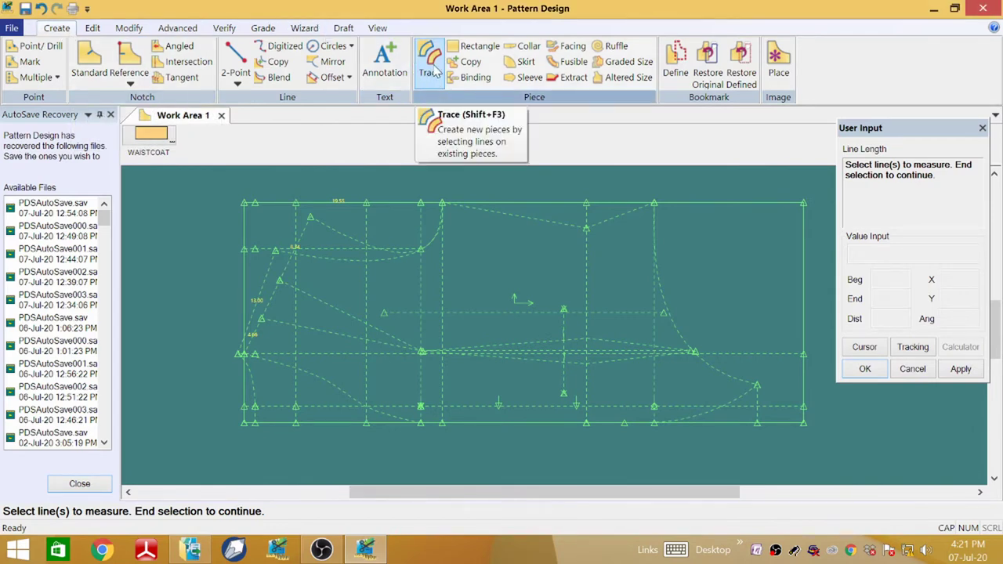
- Trace the perimeter of the side-front panel, with its armhole, side seam, hem and princess line, from the waistcoat draft without internal lines
click(435, 69)
scroll(377, 223, down, 1)
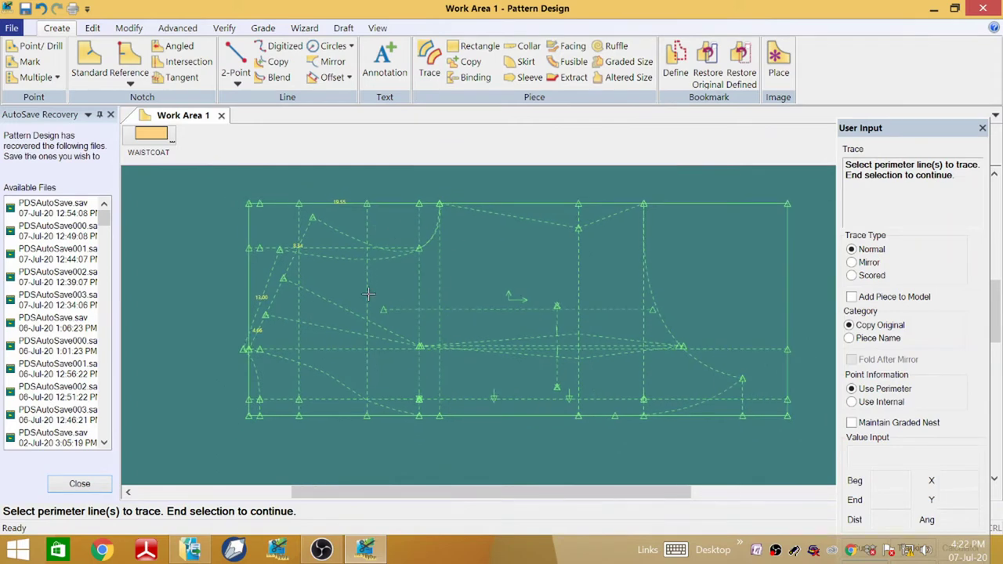
click(336, 239)
click(611, 216)
click(653, 296)
right_click(553, 274)
click(548, 275)
right_click(522, 259)
click(532, 267)
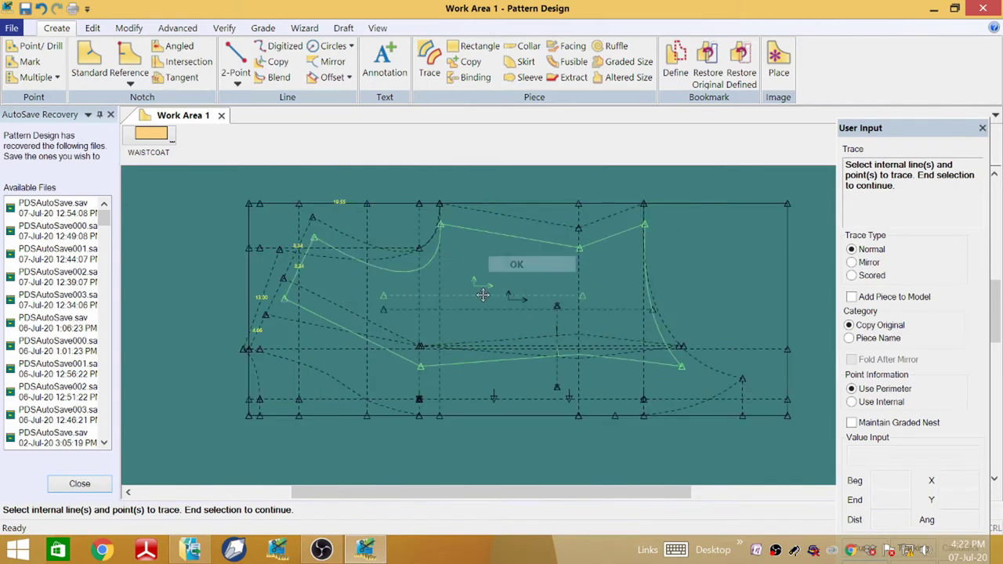
- Place the traced side-front panel on empty space beside the draft and accept the suggested piece name
scroll(589, 205, down, 3)
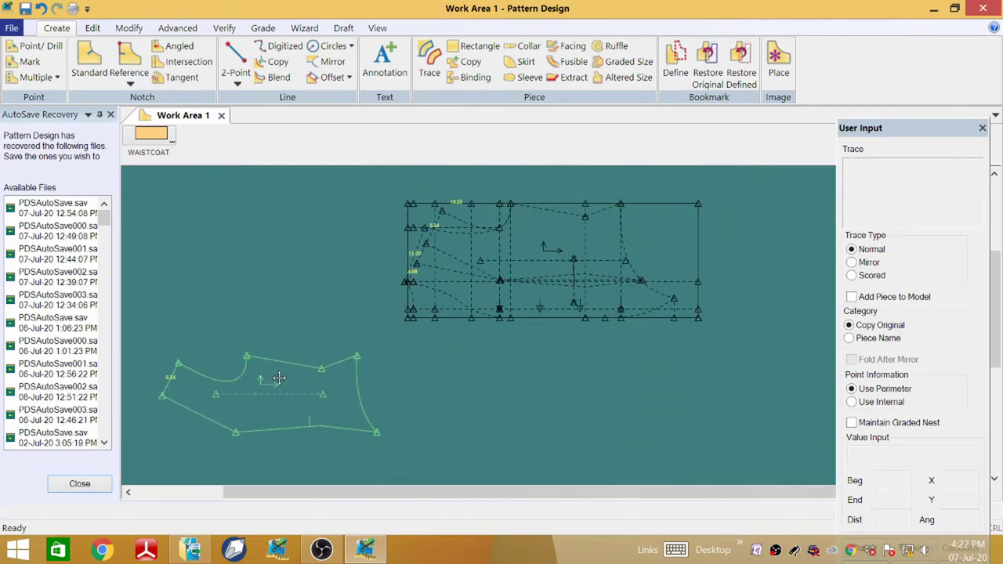
click(287, 376)
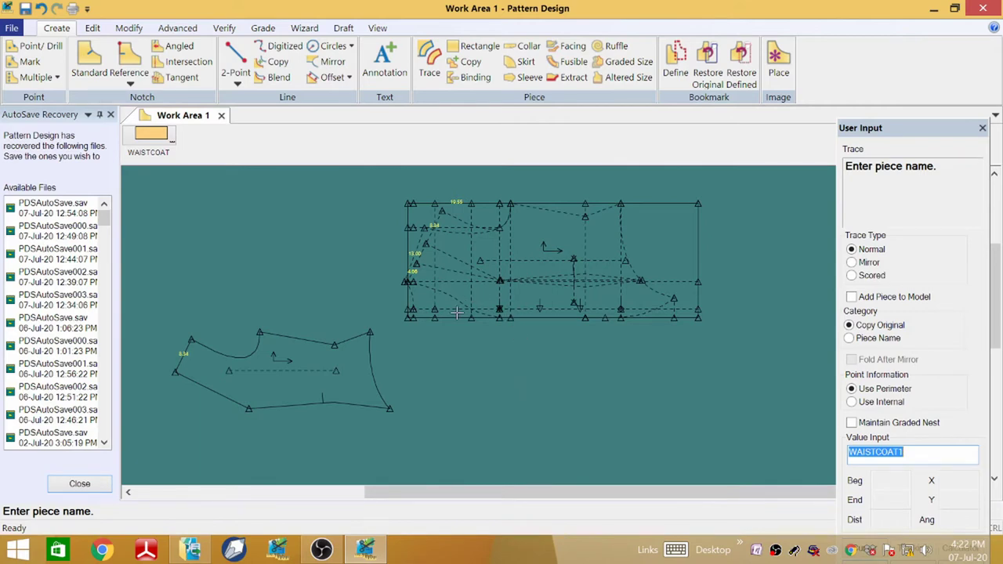
right_click(373, 390)
click(416, 399)
right_click(478, 363)
click(518, 372)
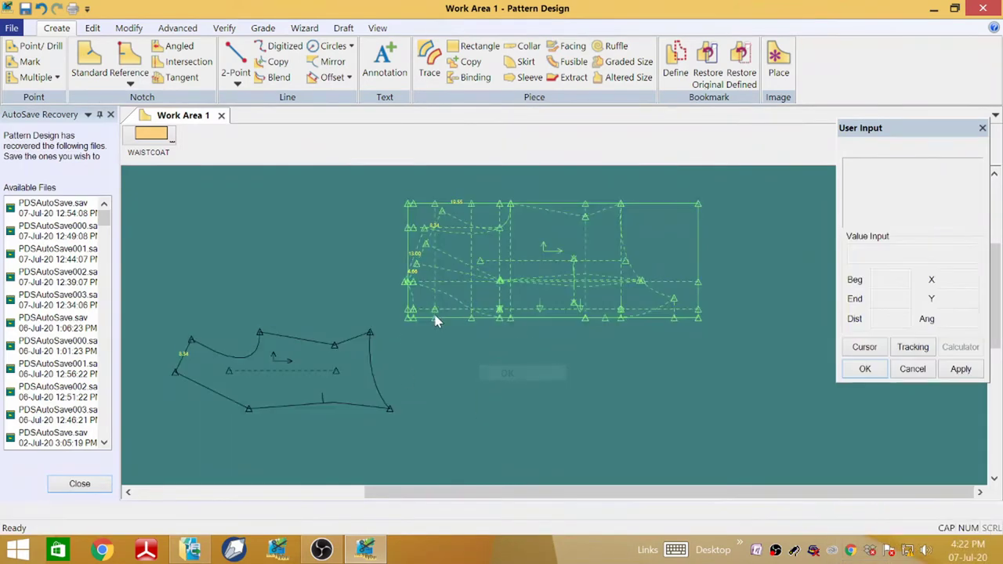
- Trace the perimeter of the centre-front panel, with its princess line, hem, front edge and neckline, from the draft without internal lines
scroll(447, 285, up, 2)
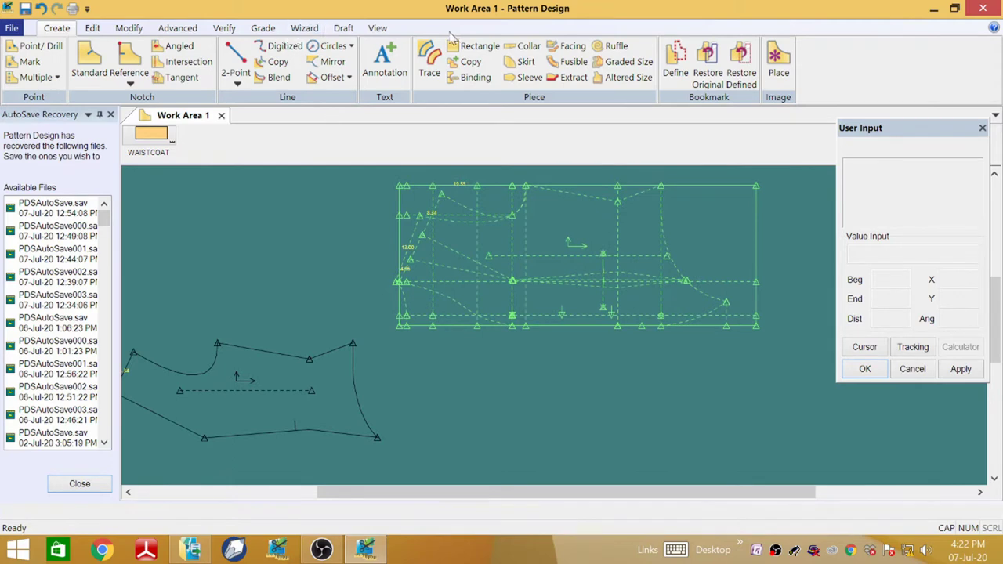
click(429, 59)
scroll(425, 281, up, 3)
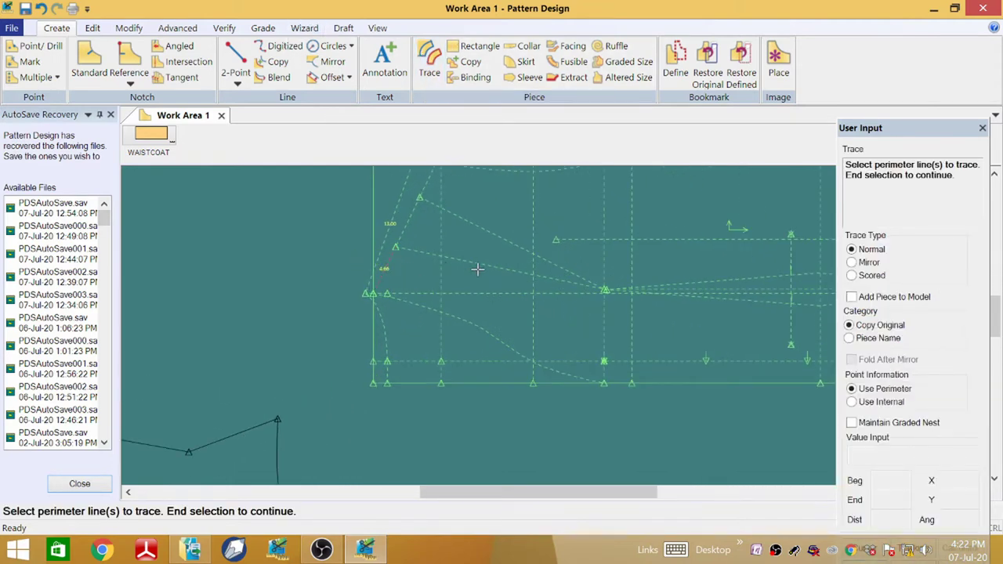
scroll(446, 264, down, 2)
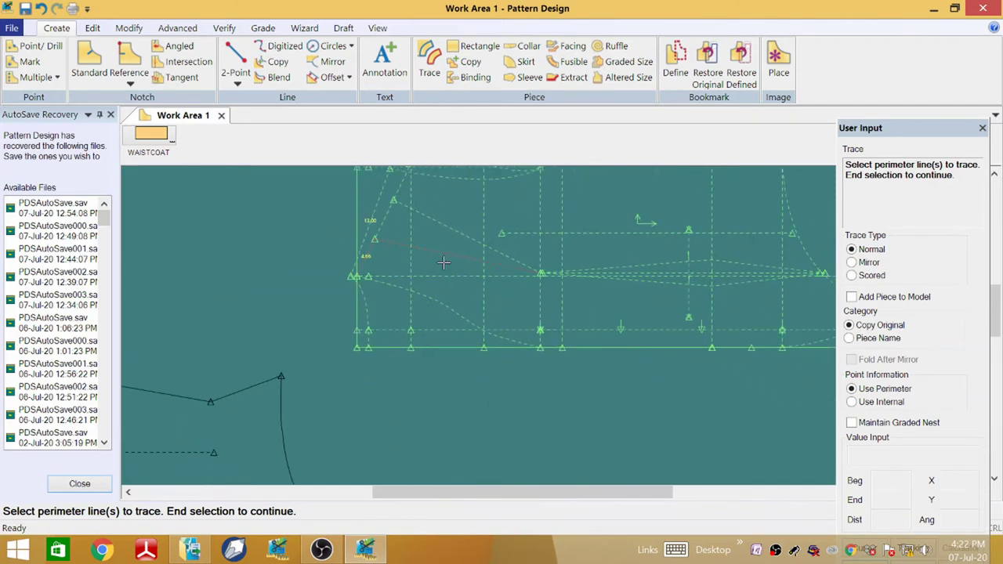
click(656, 279)
scroll(443, 290, up, 1)
scroll(556, 247, down, 1)
scroll(557, 248, down, 1)
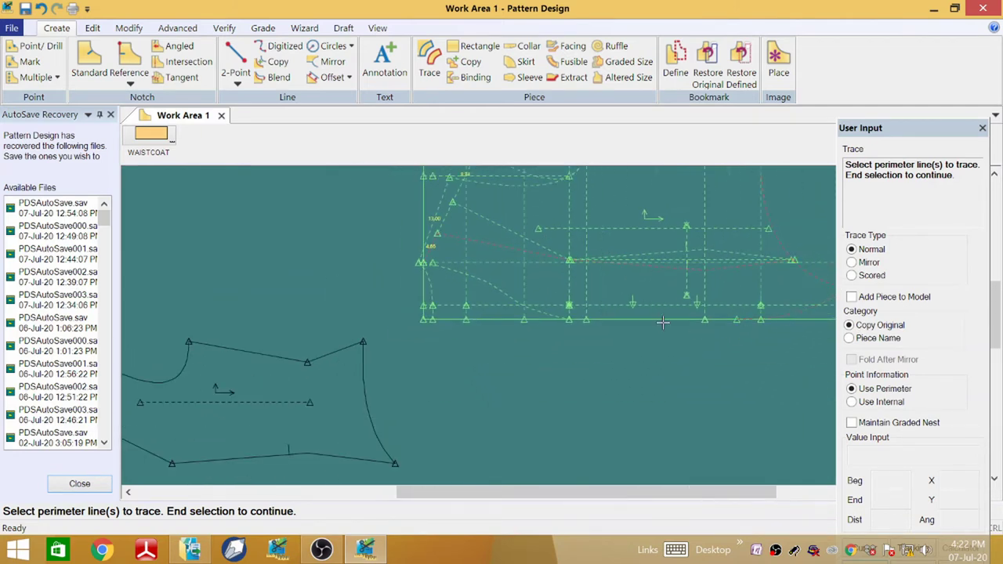
click(719, 320)
click(636, 319)
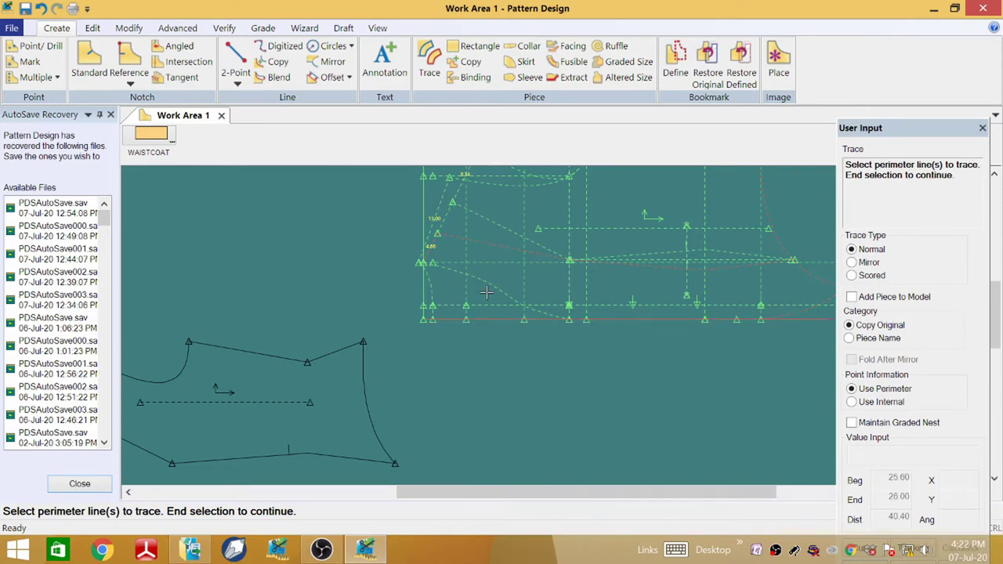
scroll(470, 264, down, 1)
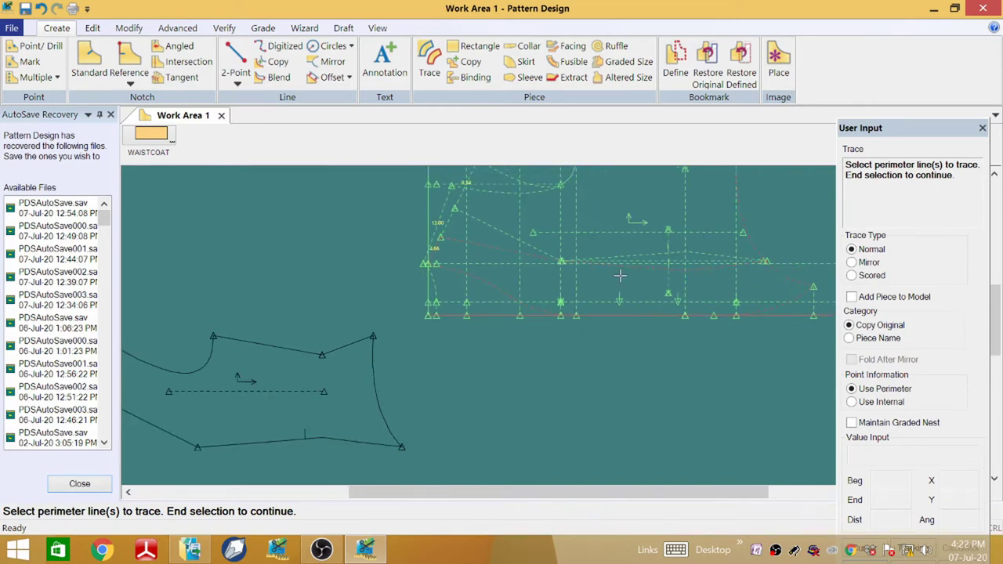
right_click(574, 270)
click(600, 277)
right_click(557, 301)
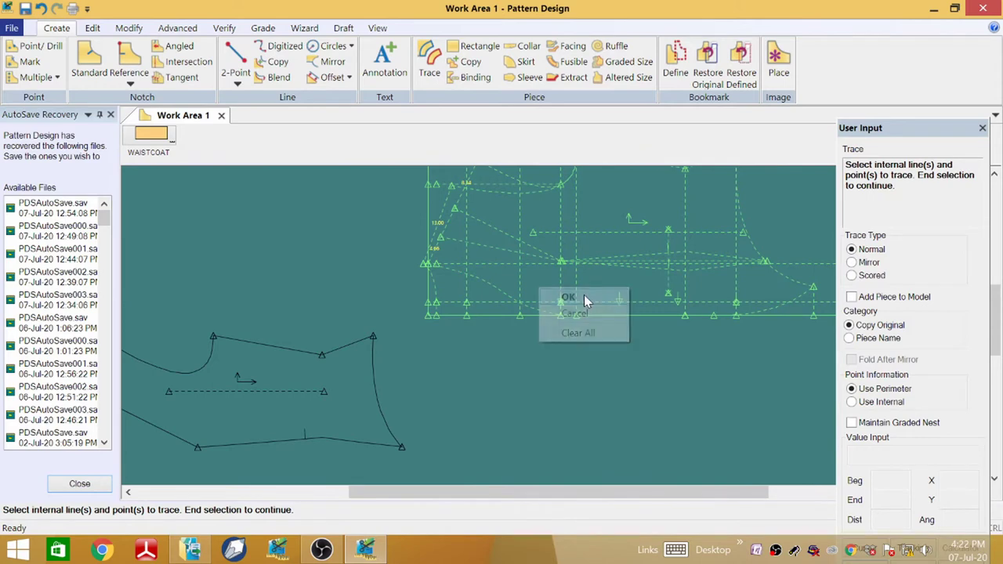
click(585, 305)
- Place the traced centre-front panel below the side-front panel, accept the suggested piece name and end the trace
scroll(557, 254, down, 1)
scroll(597, 253, down, 2)
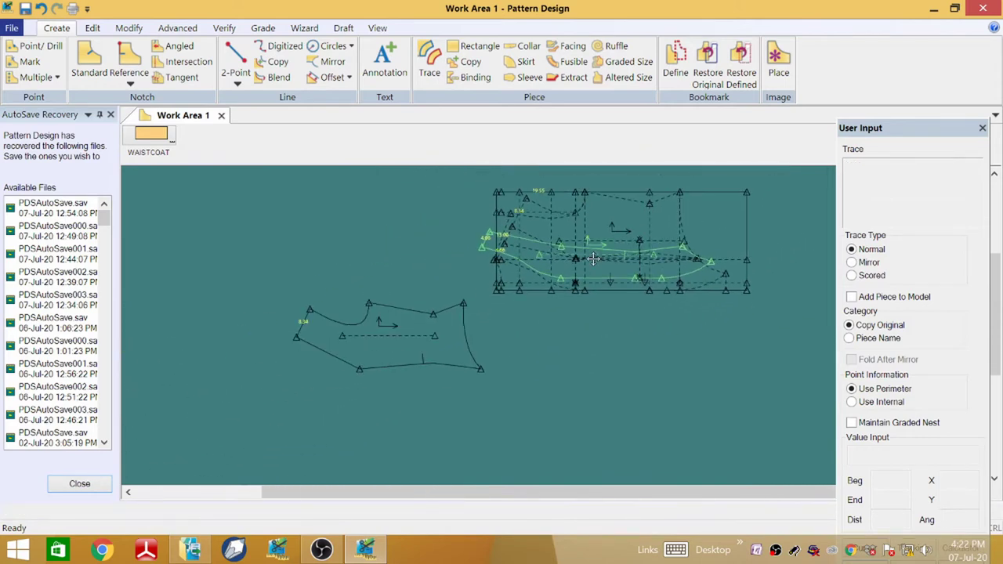
click(274, 426)
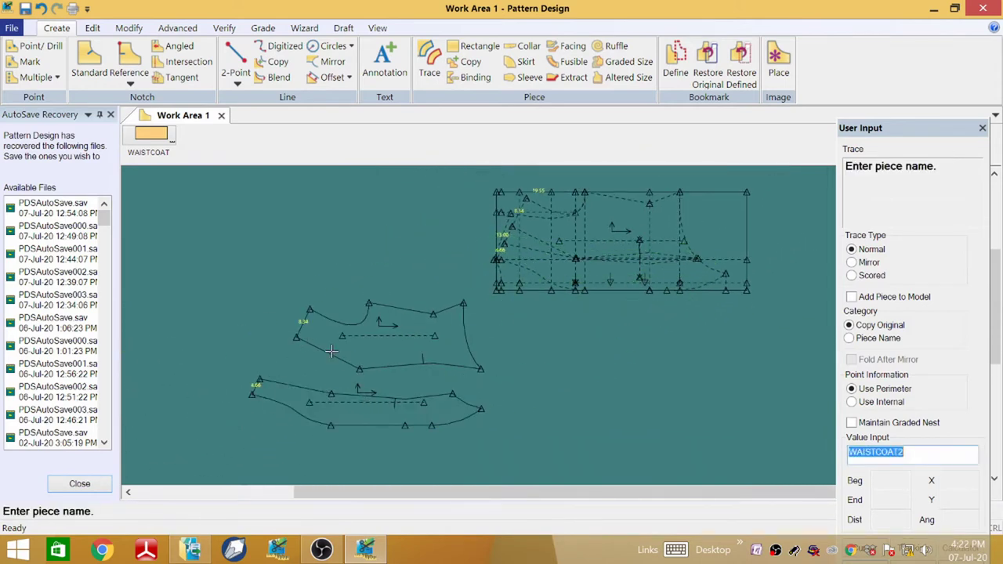
right_click(631, 376)
click(629, 373)
click(629, 373)
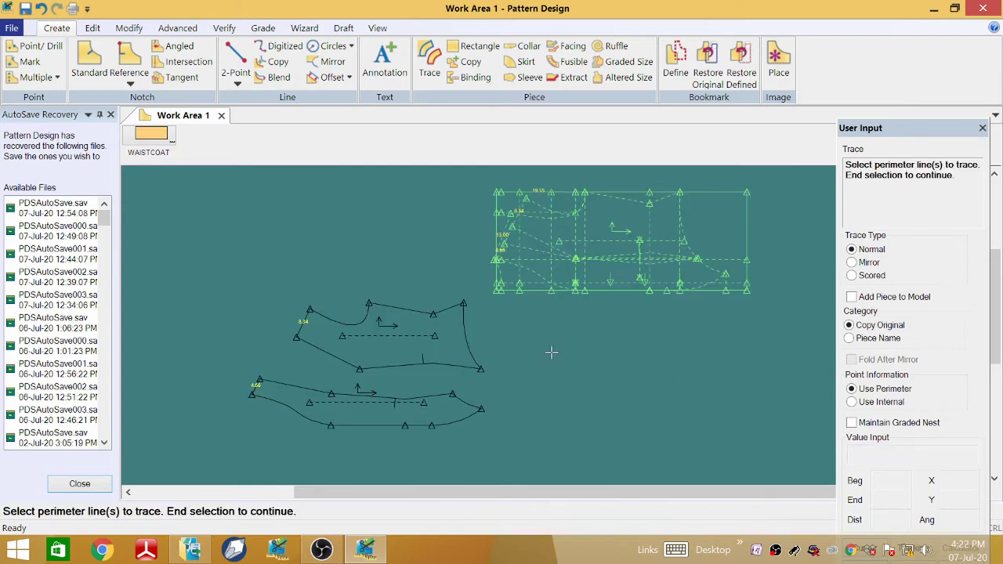
right_click(564, 345)
click(562, 343)
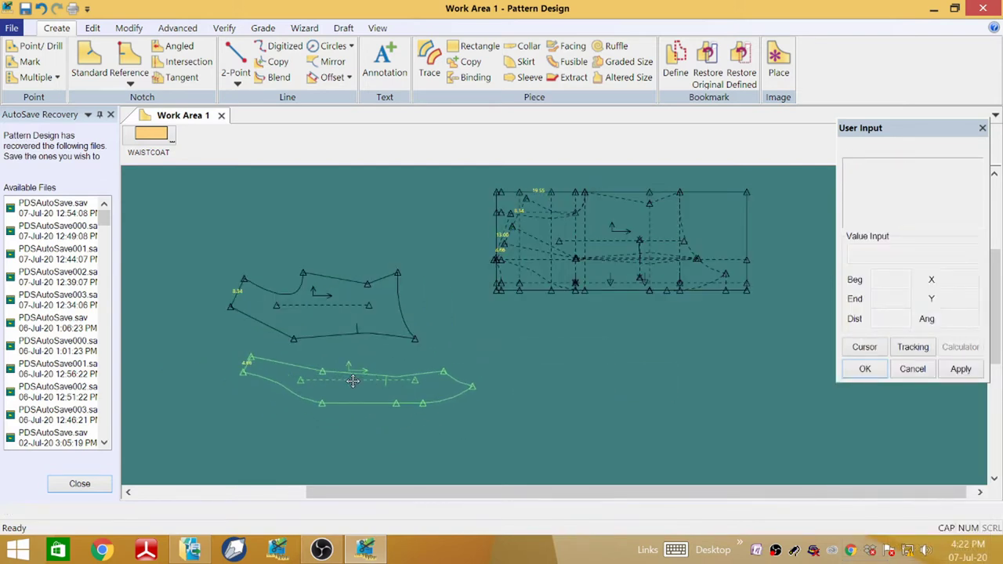
- Move the centre-front panel close underneath the side-front panel so their princess lines face each other
click(350, 375)
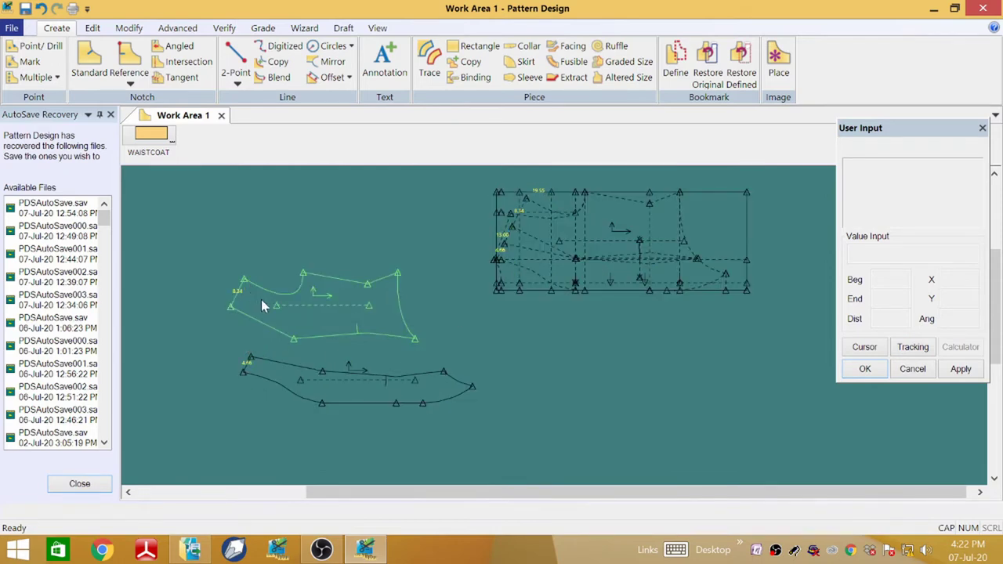
scroll(329, 306, up, 1)
scroll(342, 308, up, 1)
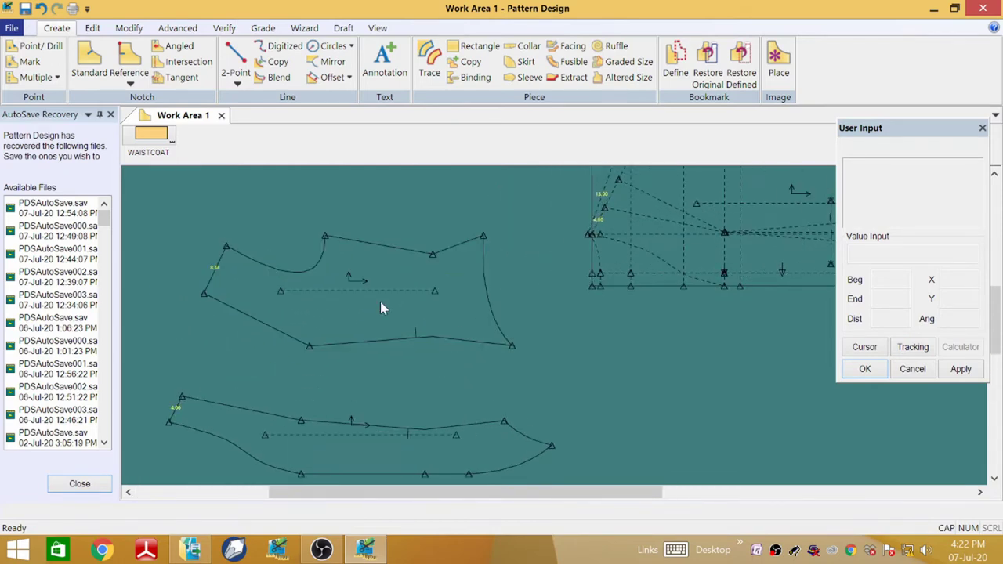
drag(336, 426, 336, 373)
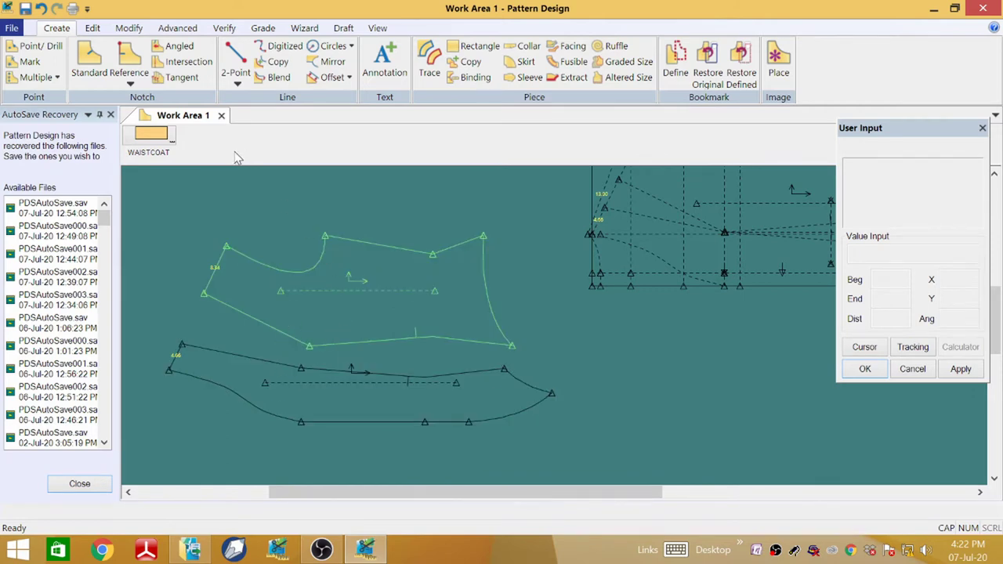
- Combine the side-front and centre-front panels along their shoulder dart lines, matching them at the shoulder ends and using Target Pc Grade Ref Line
click(130, 28)
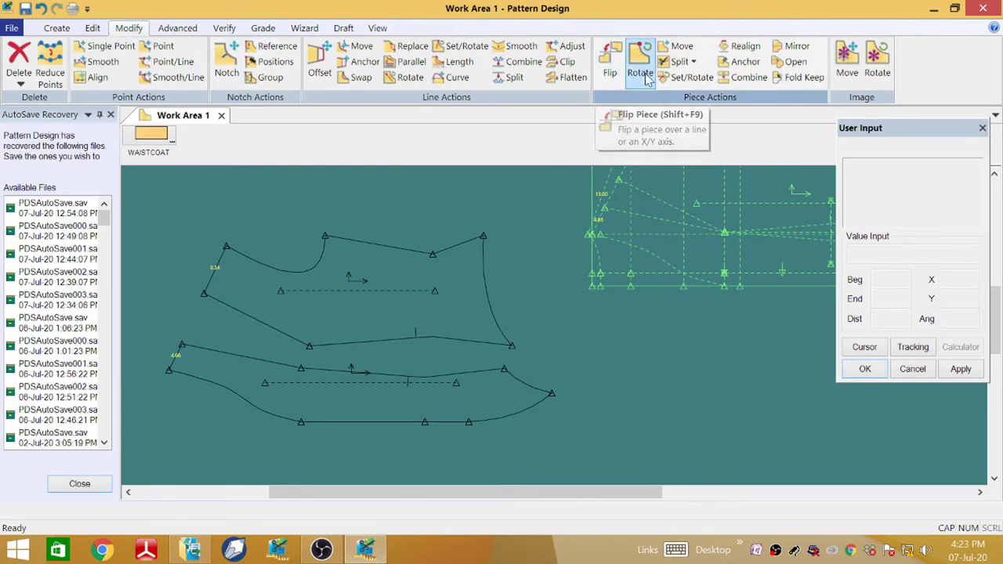
click(744, 78)
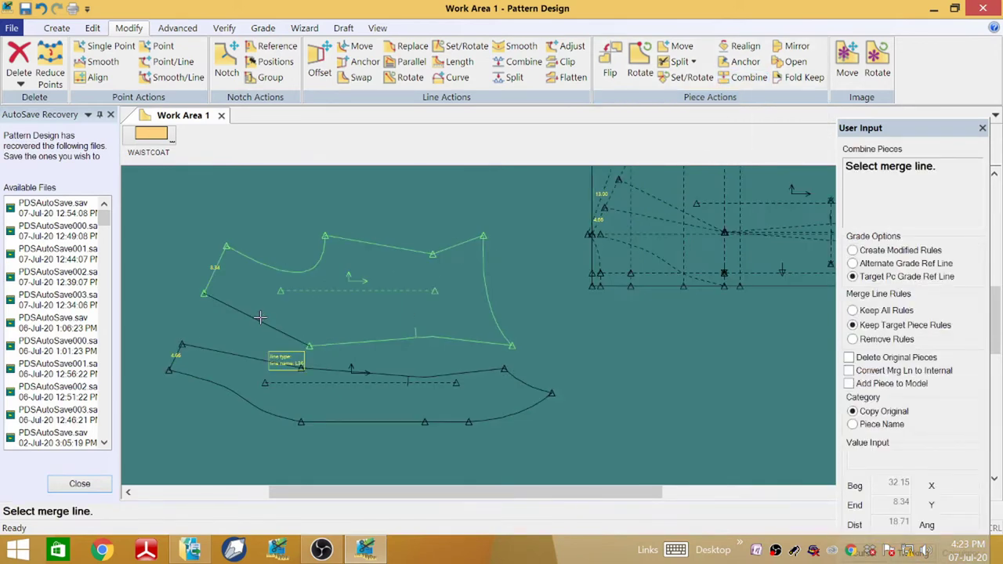
click(268, 350)
click(233, 355)
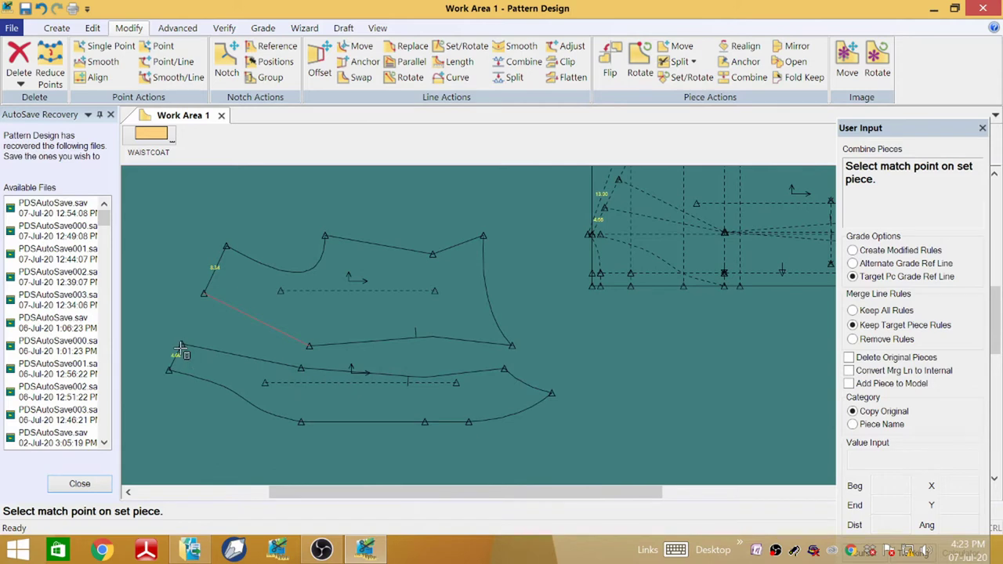
click(204, 295)
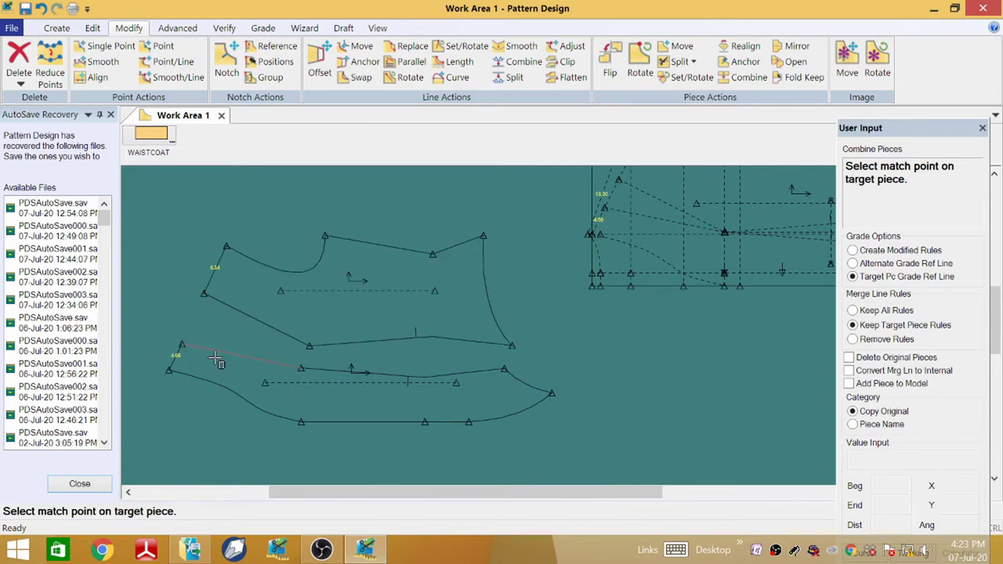
click(182, 344)
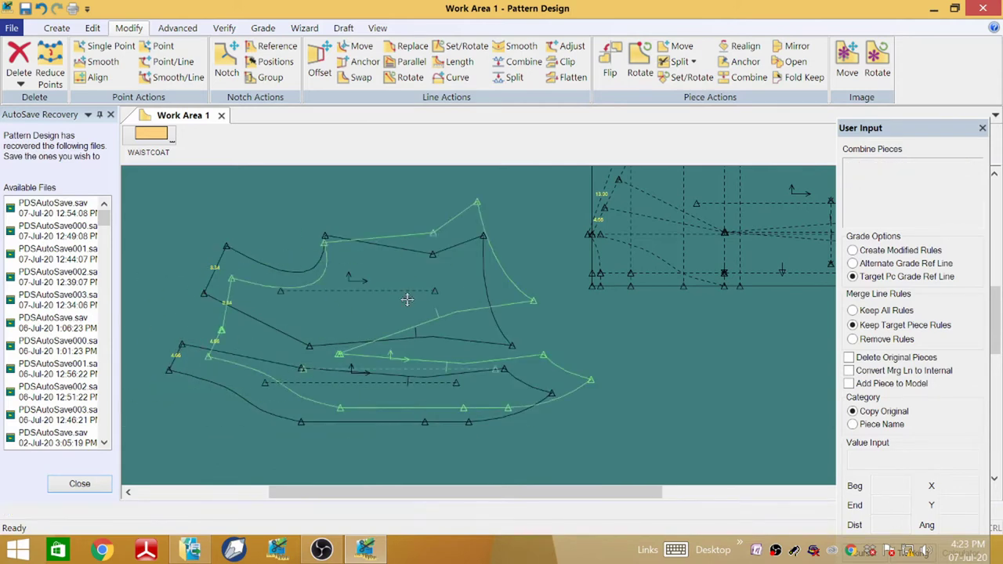
- Position the combined front piece, accept the suggested piece name and end the Combine command
scroll(416, 289, up, 1)
scroll(445, 245, down, 4)
scroll(475, 226, down, 1)
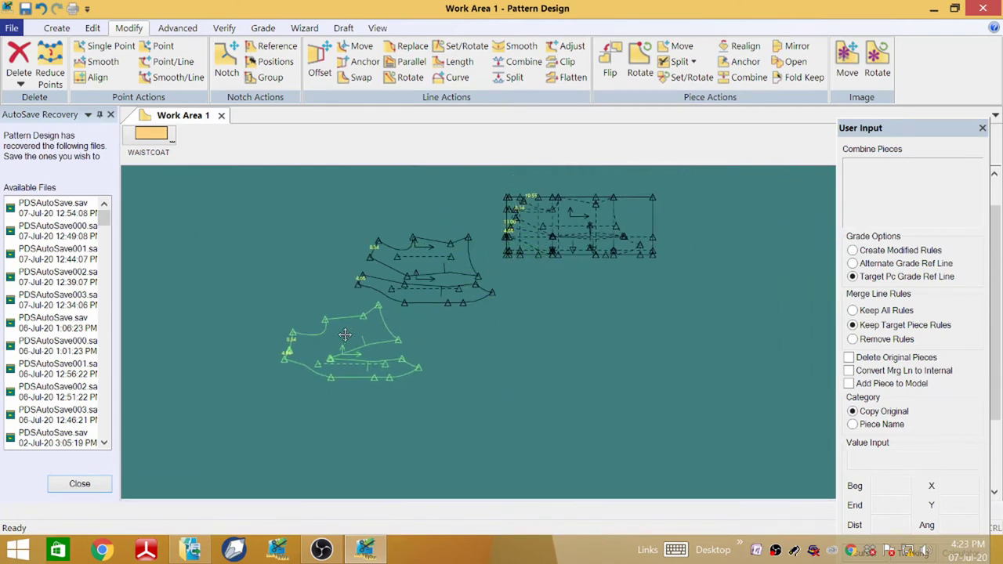
right_click(382, 272)
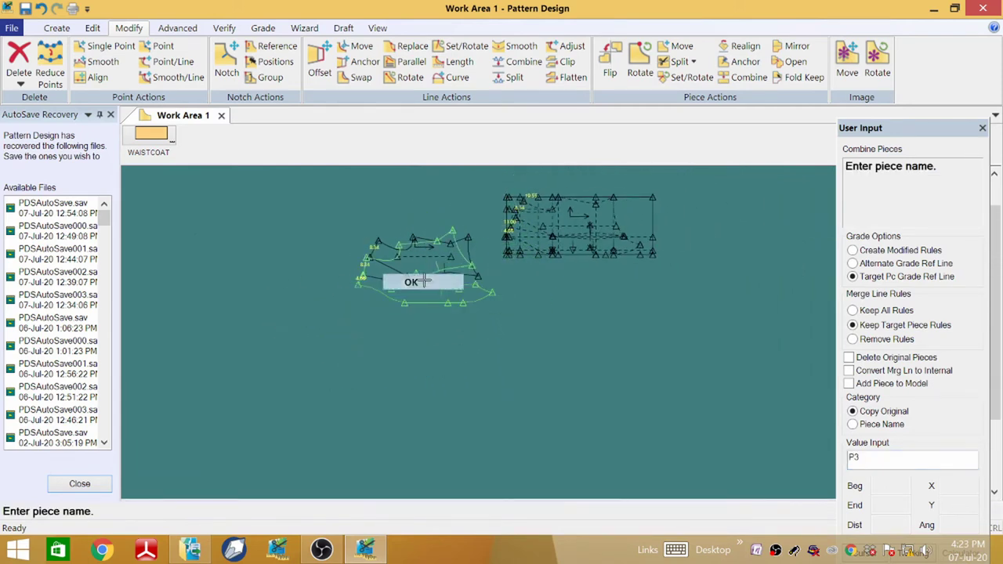
click(396, 278)
right_click(415, 327)
click(427, 332)
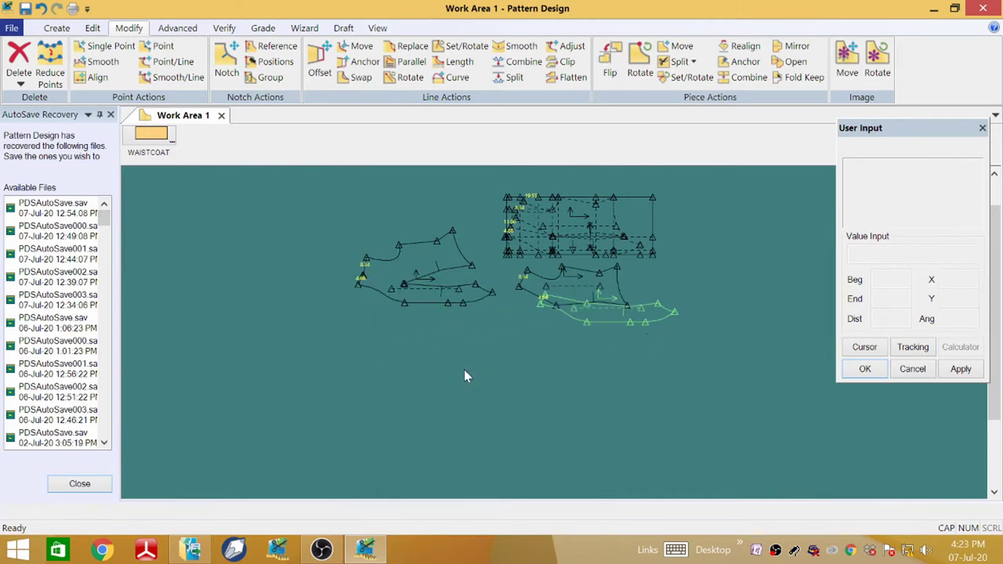
- Move the lower of the two adjoining points at the shoulder joint down along the centre-front shoulder segment with Move Single Point
scroll(407, 286, up, 2)
scroll(352, 264, up, 4)
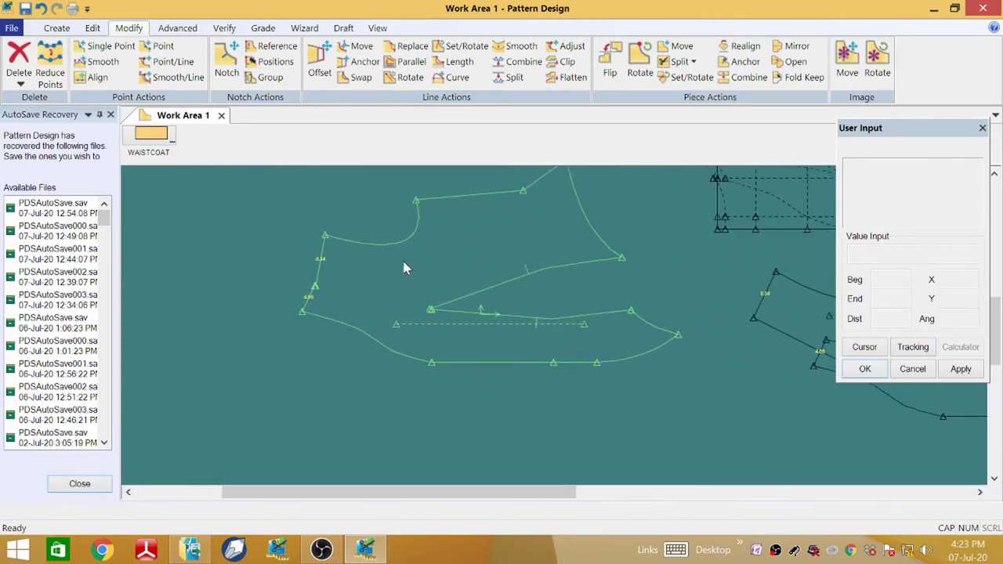
scroll(337, 293, up, 5)
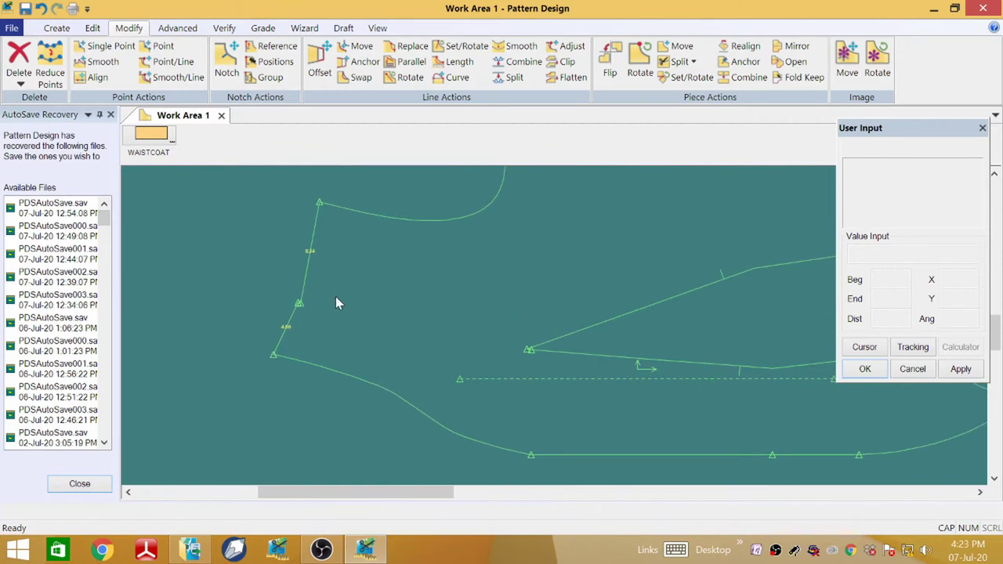
scroll(286, 325, up, 1)
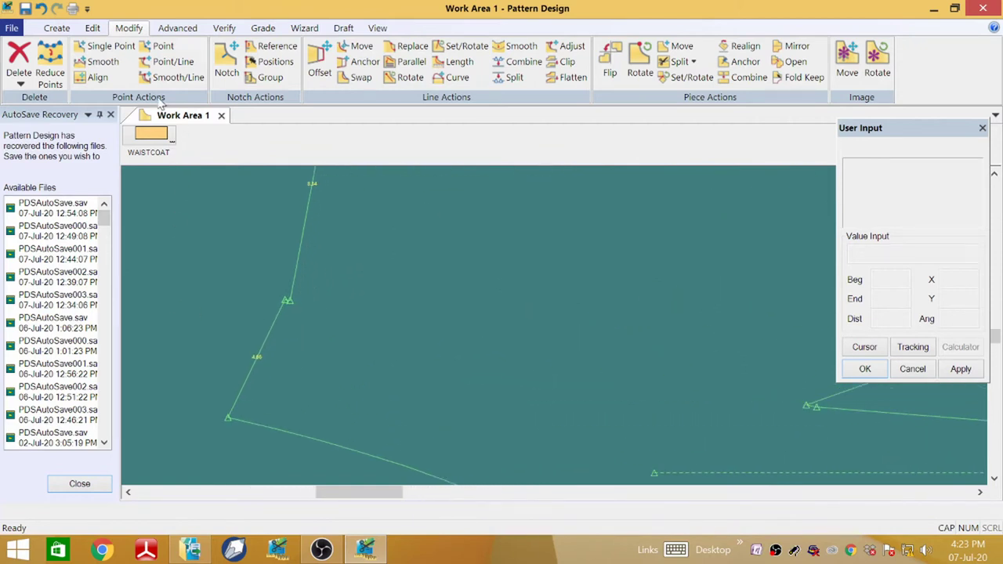
click(105, 47)
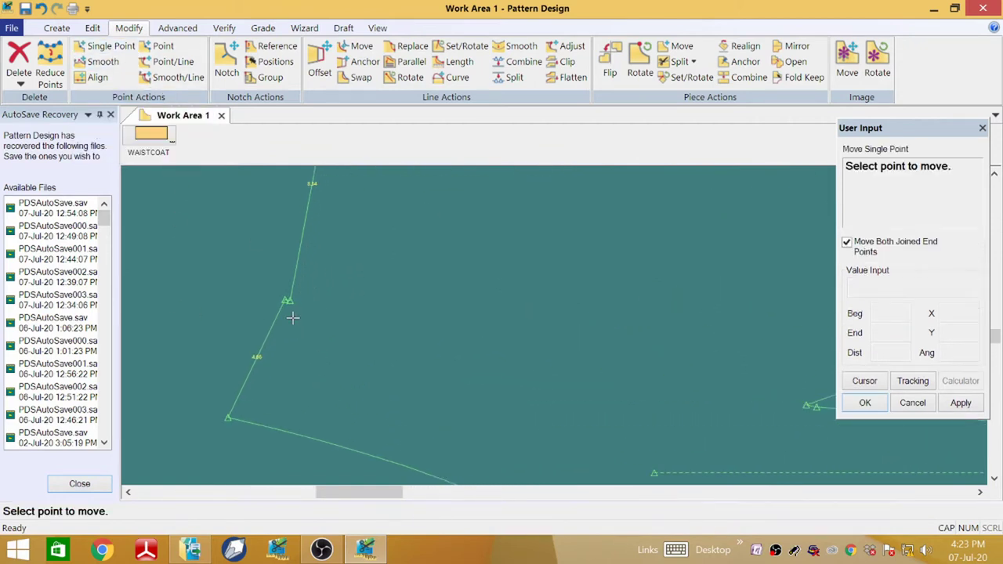
click(283, 300)
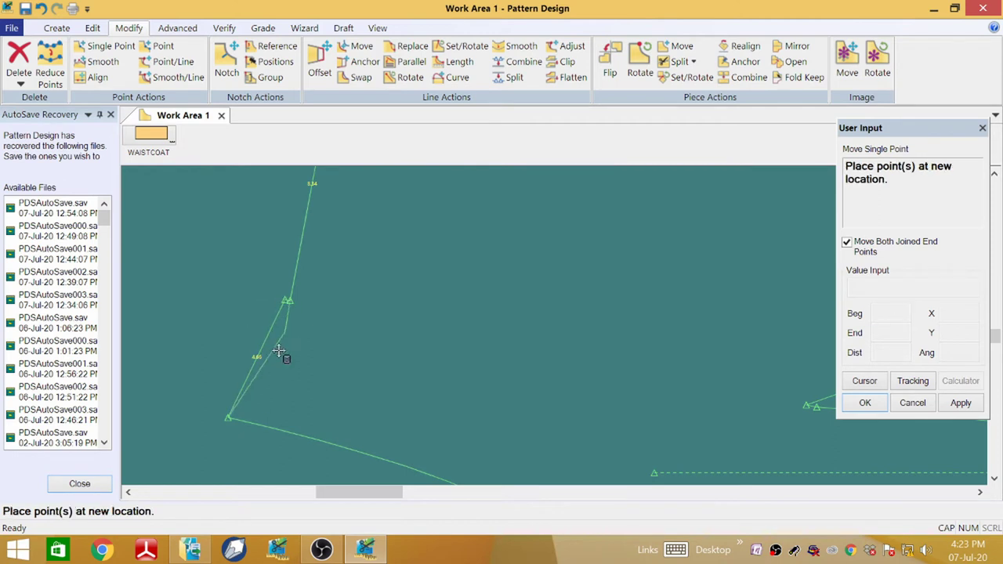
click(261, 347)
- Move the remaining shoulder joint point up along the side-front shoulder segment to flatten the kink in the shoulder line
scroll(340, 347, up, 1)
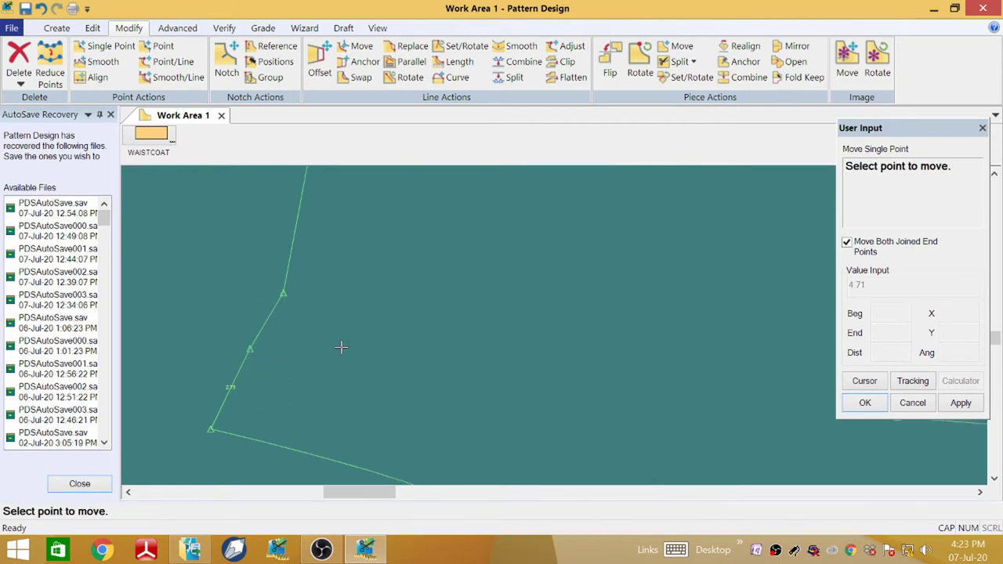
scroll(335, 374, down, 3)
click(302, 324)
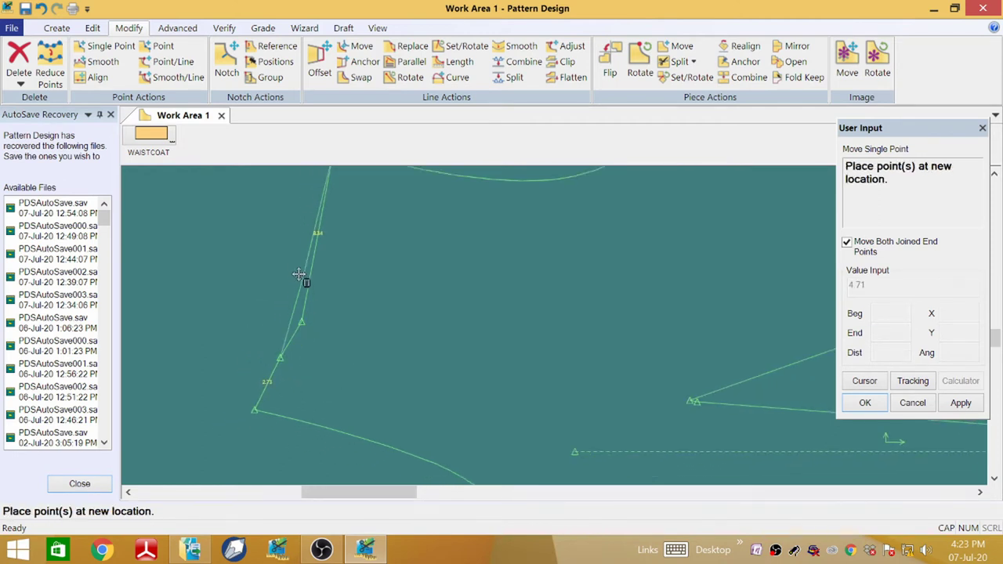
click(306, 265)
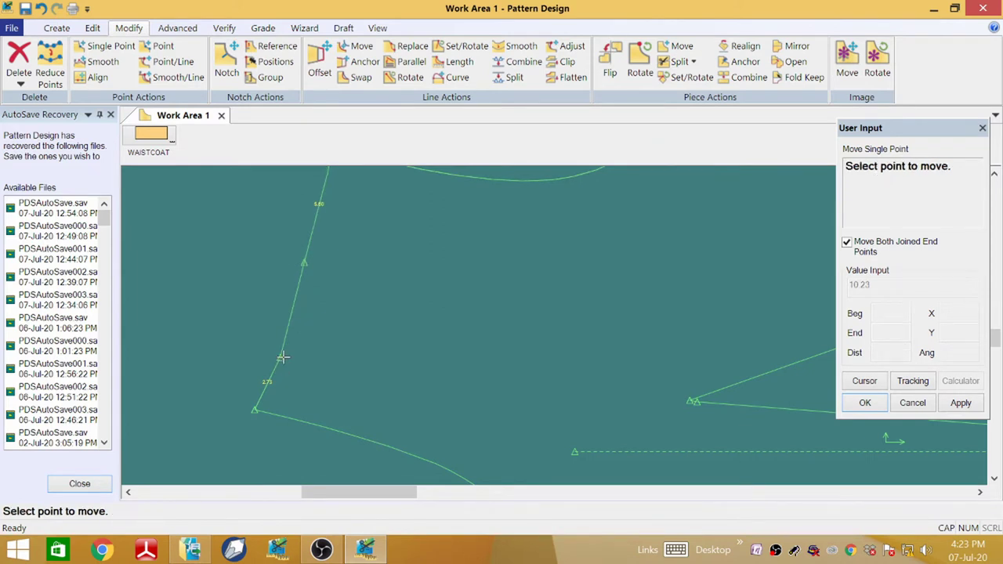
- Move the lower joint point on the combined front's shoulder slightly up to straighten the shoulder line
click(281, 355)
click(283, 340)
scroll(266, 407, up, 2)
scroll(267, 406, down, 4)
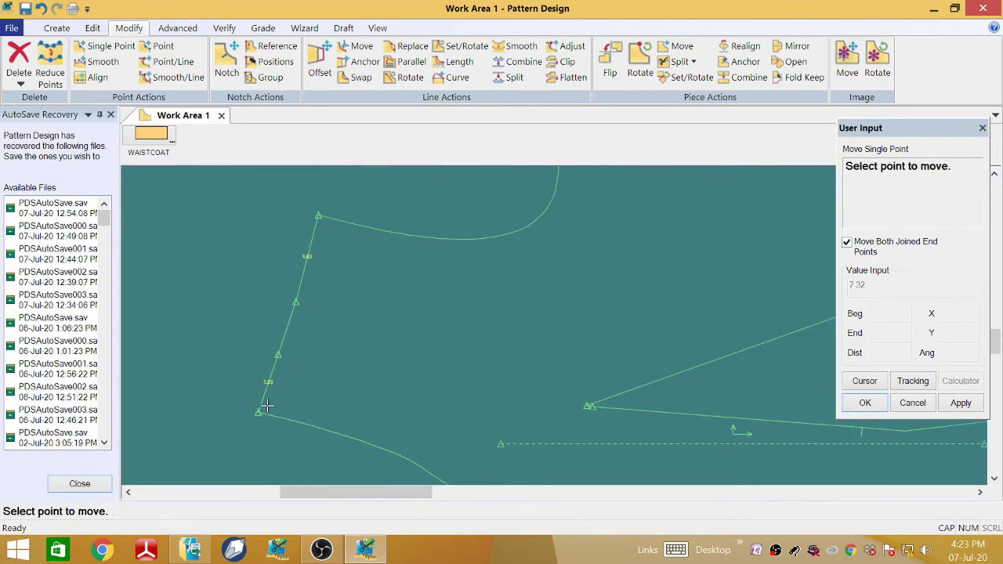
scroll(285, 245, up, 2)
scroll(359, 203, down, 1)
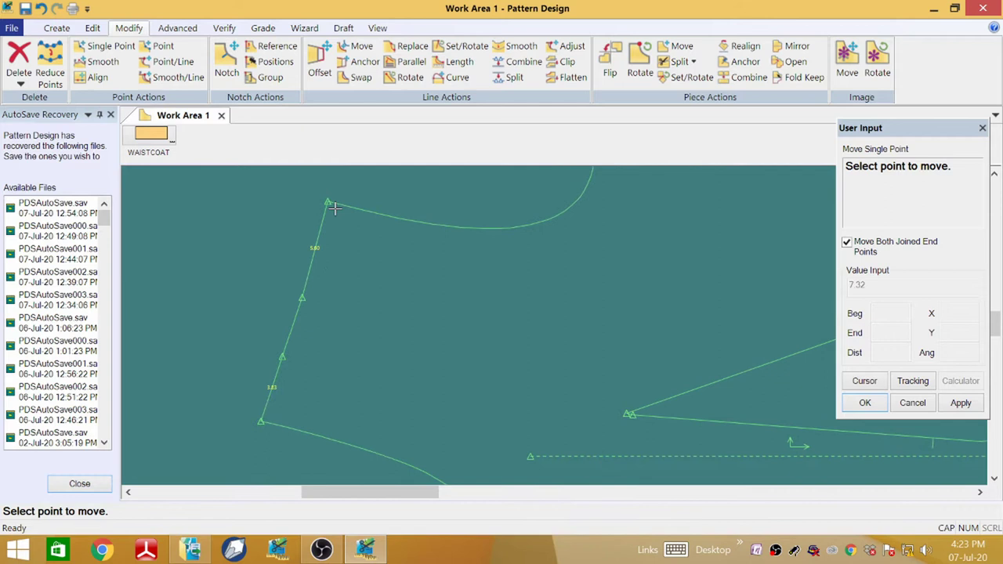
- Move the upper shoulder joint point farther up, realign the lower joint point with the shoulder line, and end Move Single Point
click(301, 304)
click(307, 276)
click(282, 356)
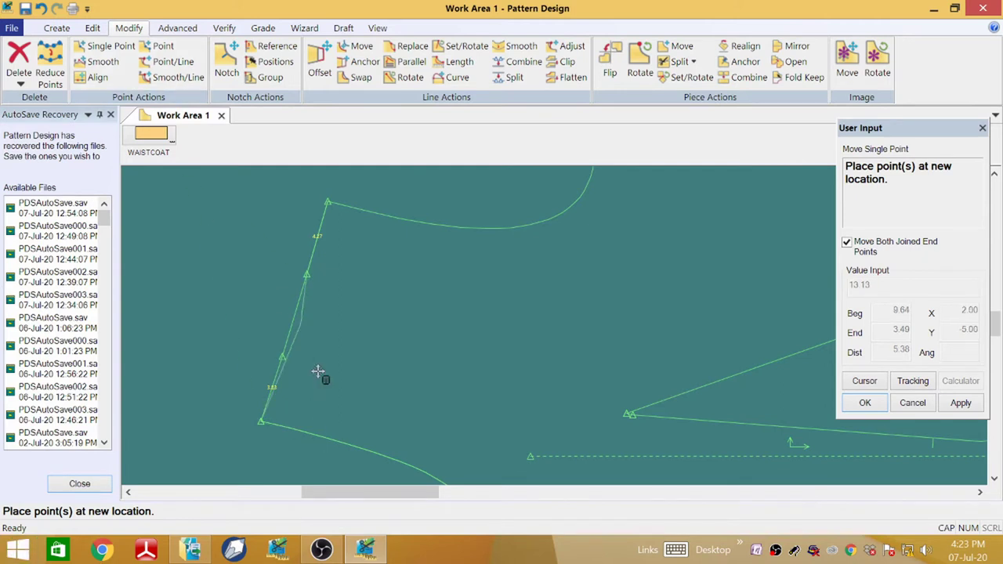
click(287, 332)
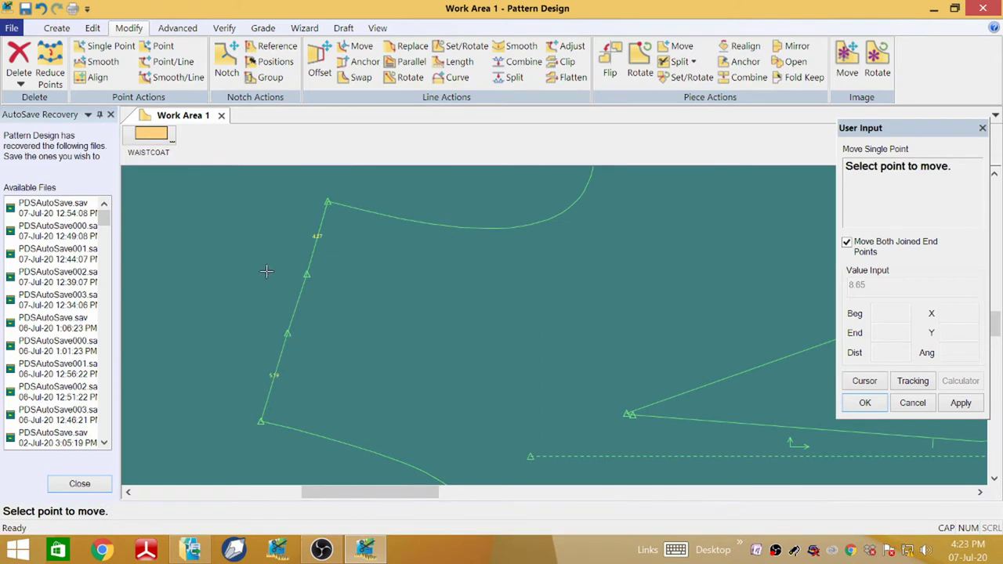
click(287, 332)
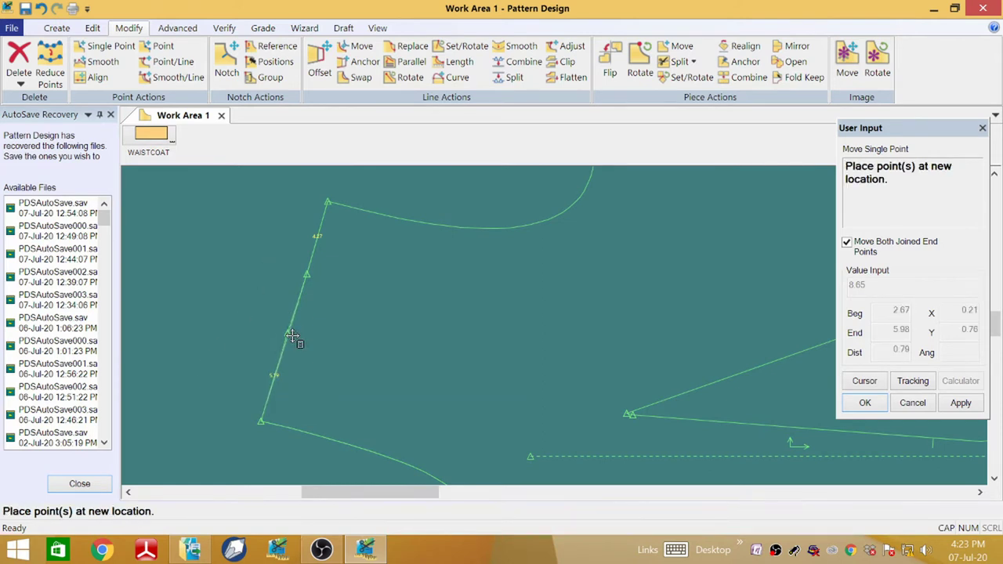
click(291, 330)
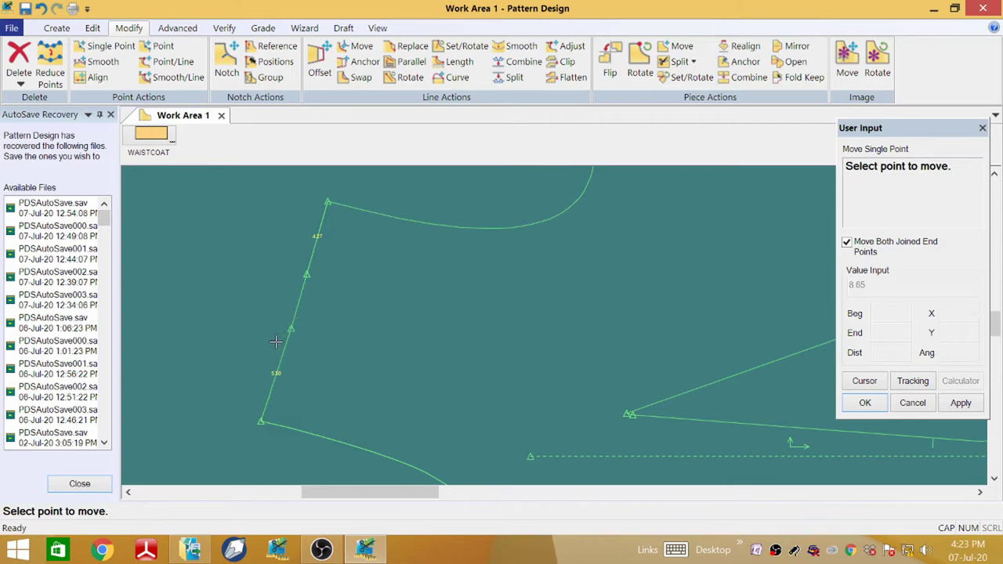
right_click(275, 294)
click(274, 295)
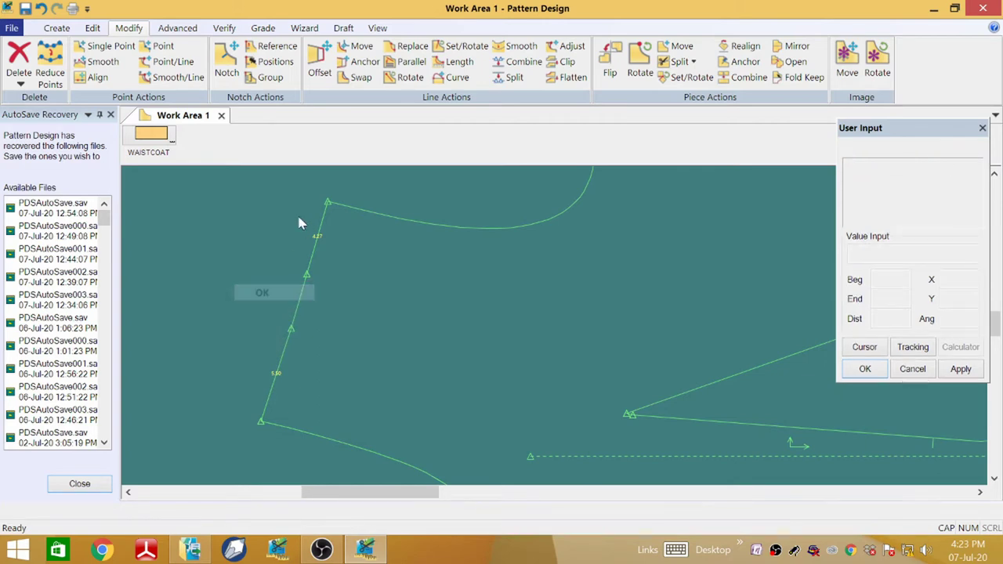
- Merge the shoulder segments of the front piece into one line with Combine Lines, without adding a notch, and end the command
click(522, 62)
click(310, 255)
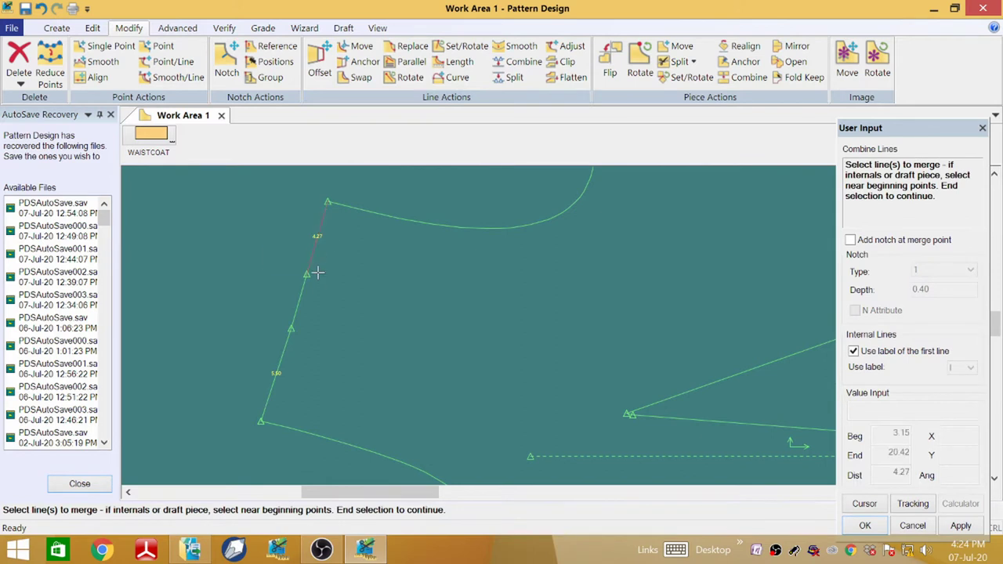
click(279, 363)
right_click(275, 266)
click(262, 269)
scroll(312, 271, down, 3)
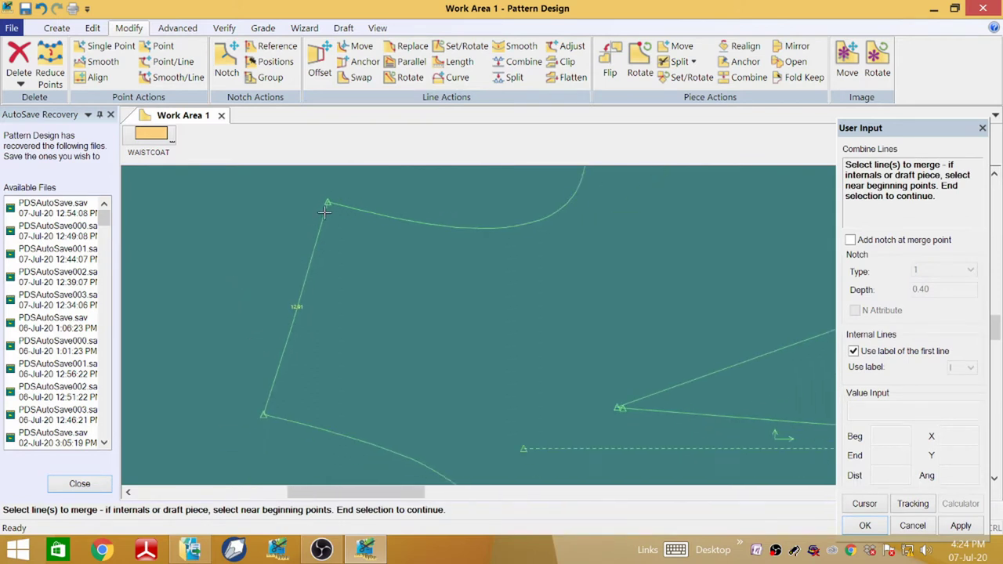
scroll(311, 270, down, 1)
scroll(347, 273, down, 1)
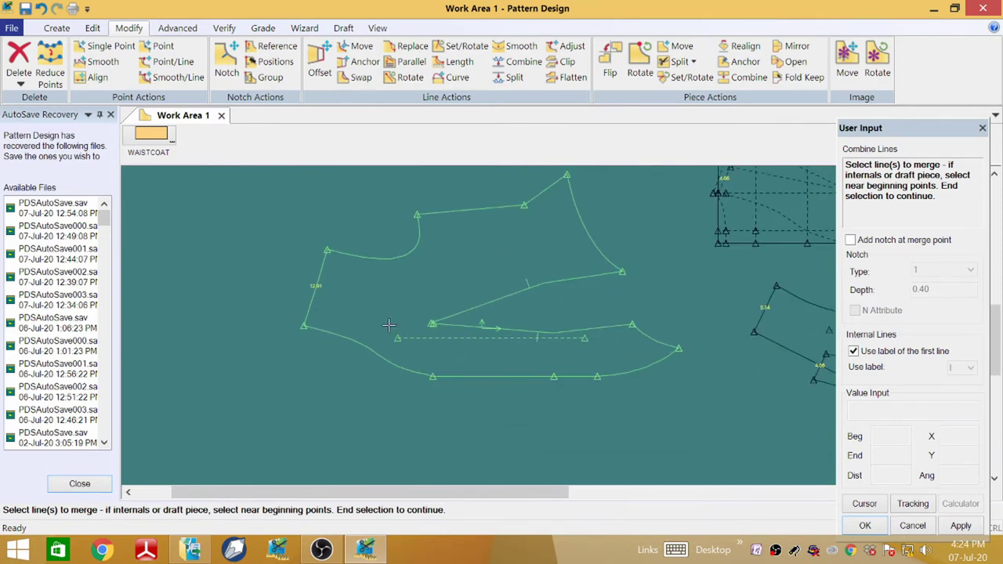
right_click(351, 307)
click(378, 316)
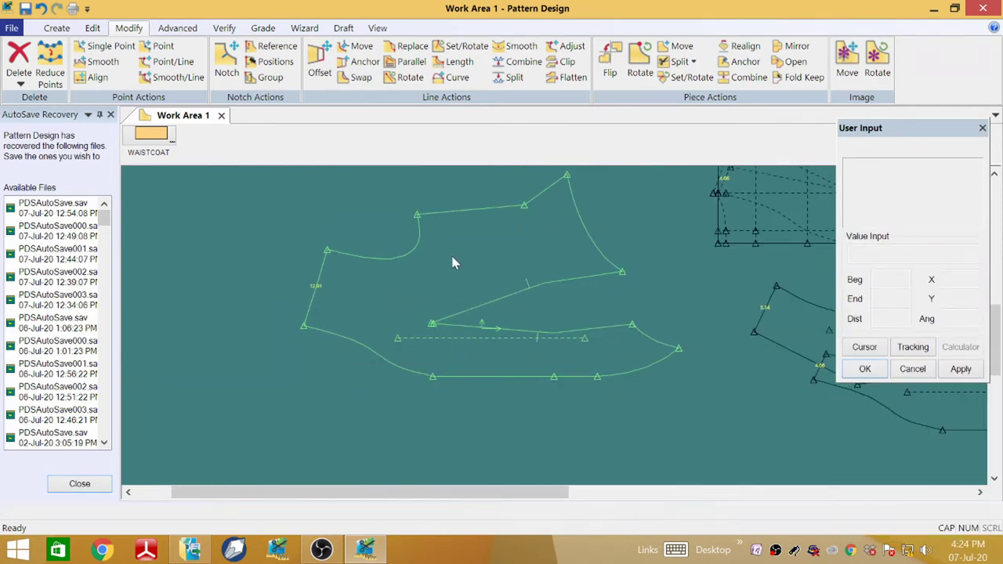
- Move the combined front piece farther away from the draft
drag(452, 257, 389, 287)
scroll(442, 227, down, 2)
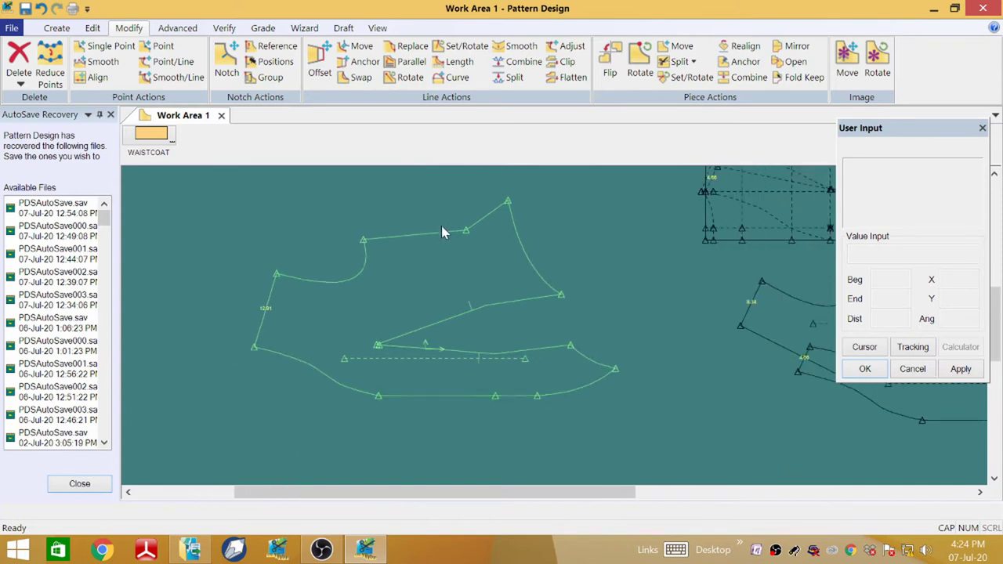
scroll(441, 226, down, 2)
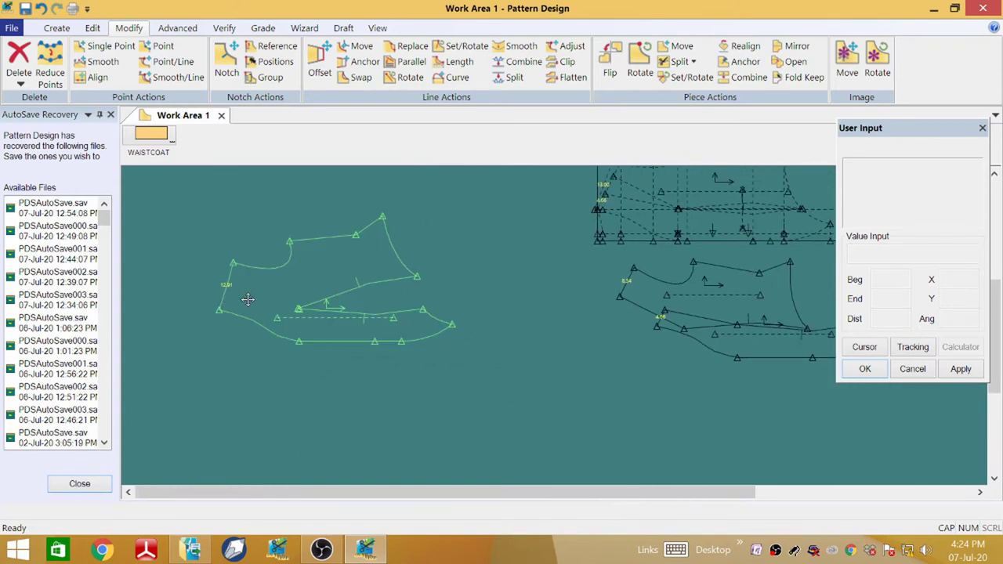
click(228, 274)
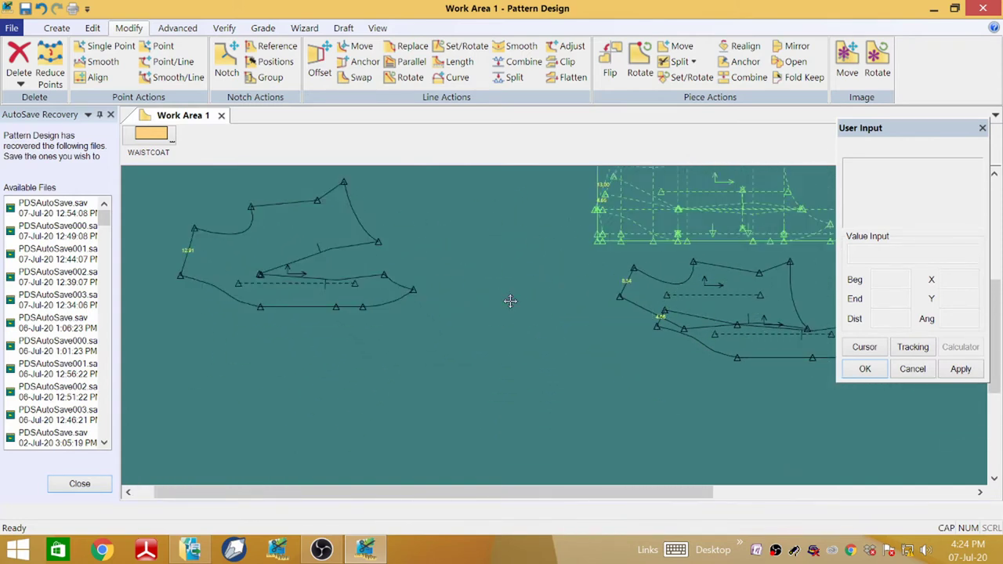
- With Trace, select the back panel's perimeter on the draft: shoulder, armhole, side seam, lower edge, centre back and neckline, and confirm the selection
scroll(402, 376, up, 4)
scroll(351, 400, down, 3)
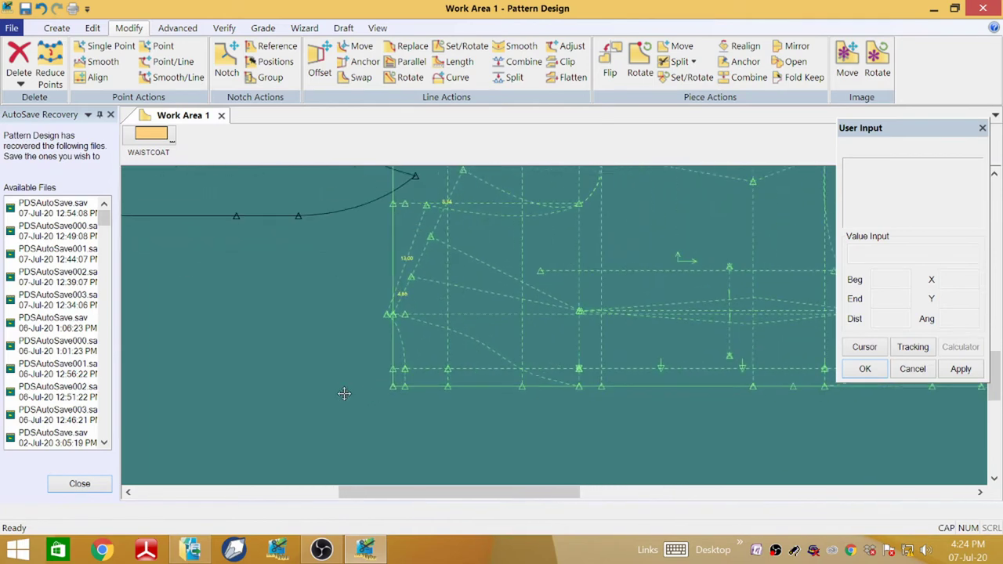
click(363, 309)
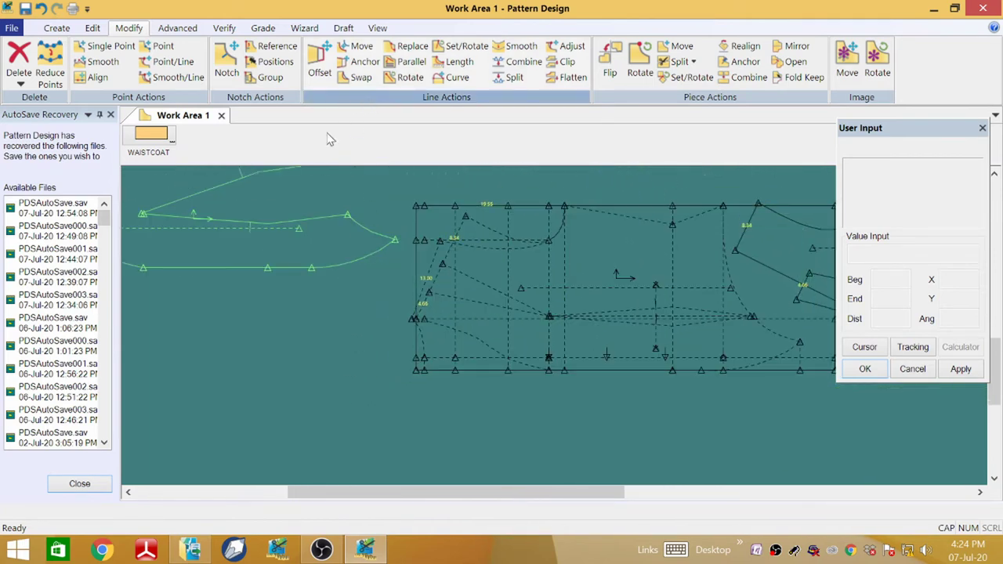
click(56, 27)
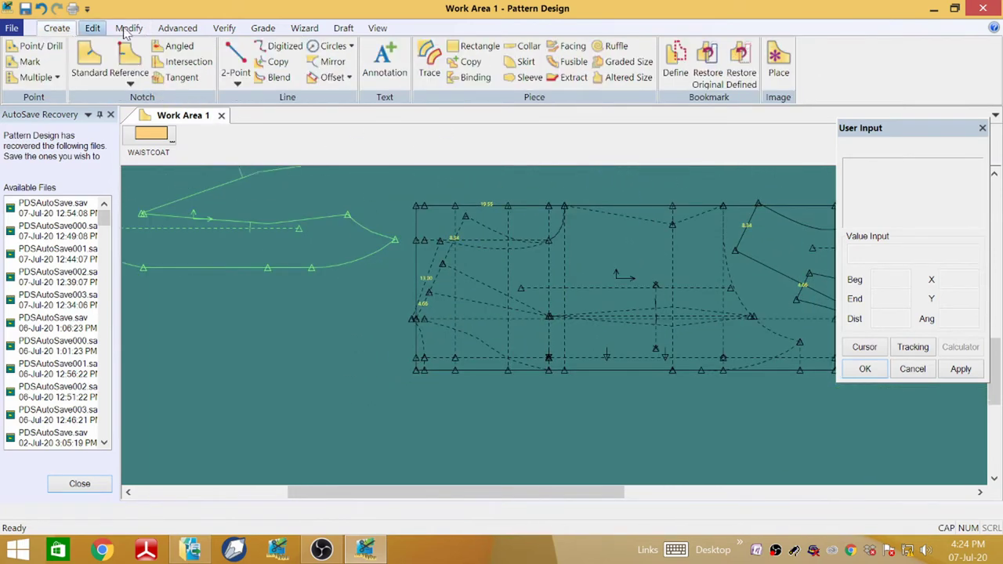
click(429, 58)
scroll(429, 235, up, 3)
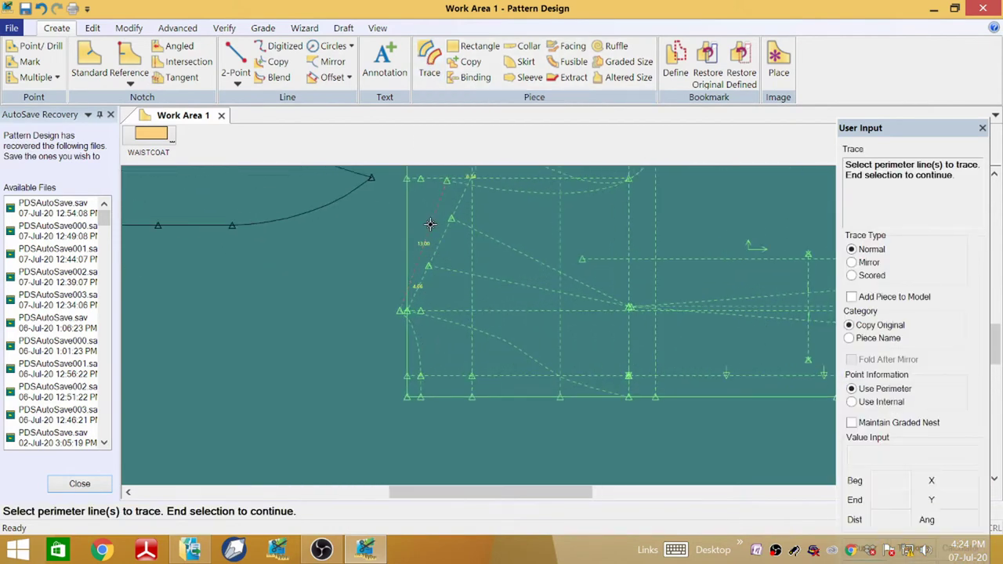
scroll(430, 224, down, 3)
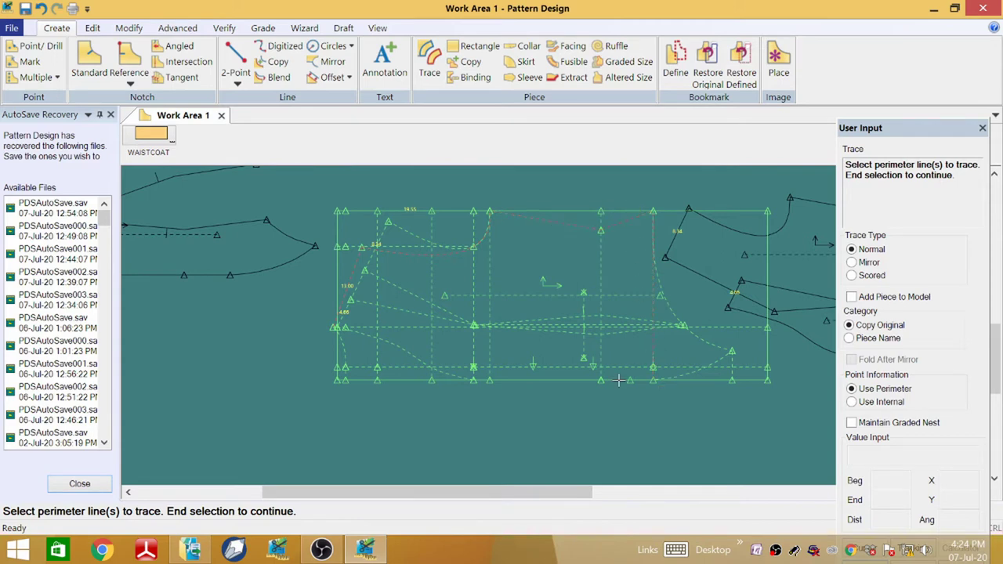
scroll(333, 345, up, 1)
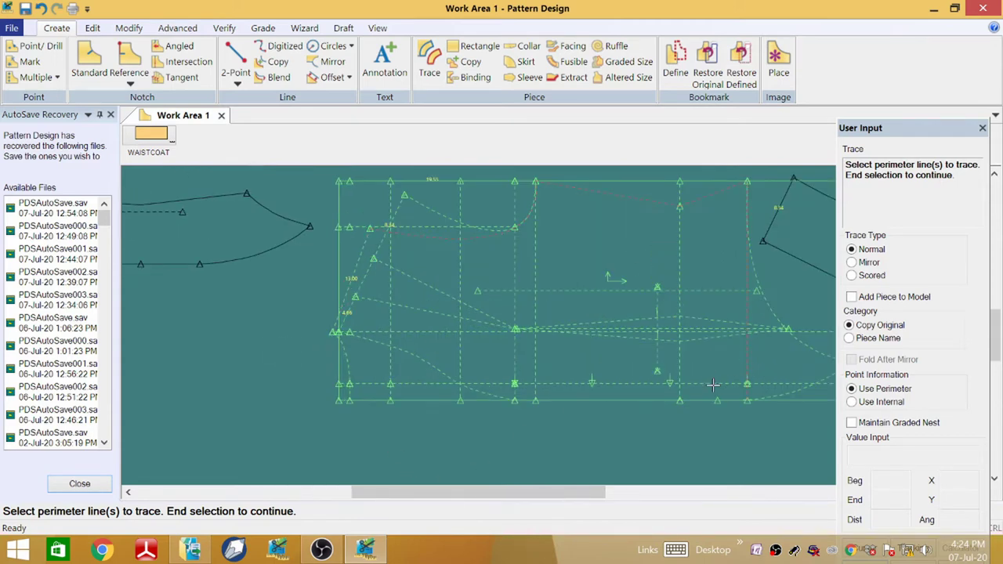
click(713, 384)
scroll(362, 263, up, 1)
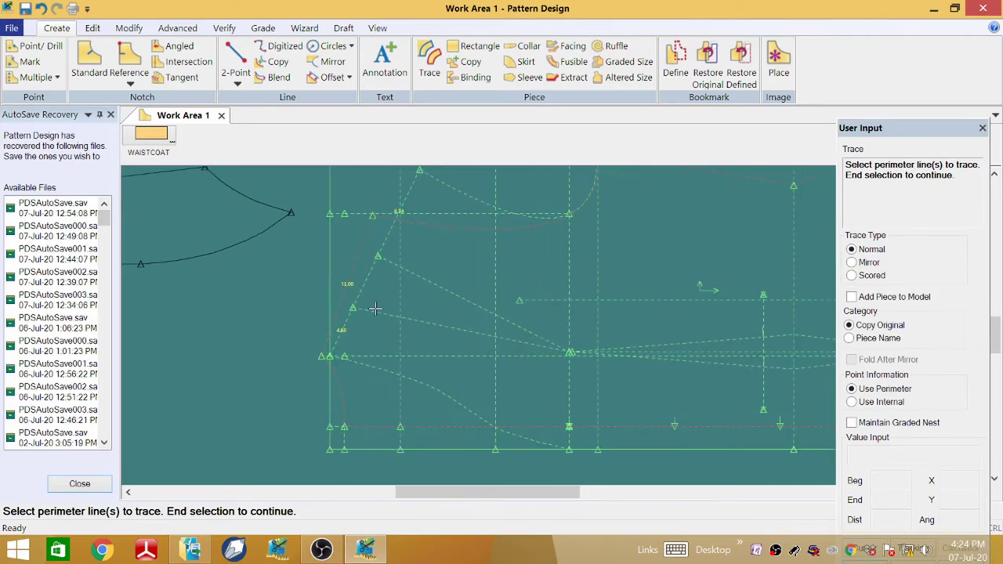
right_click(624, 246)
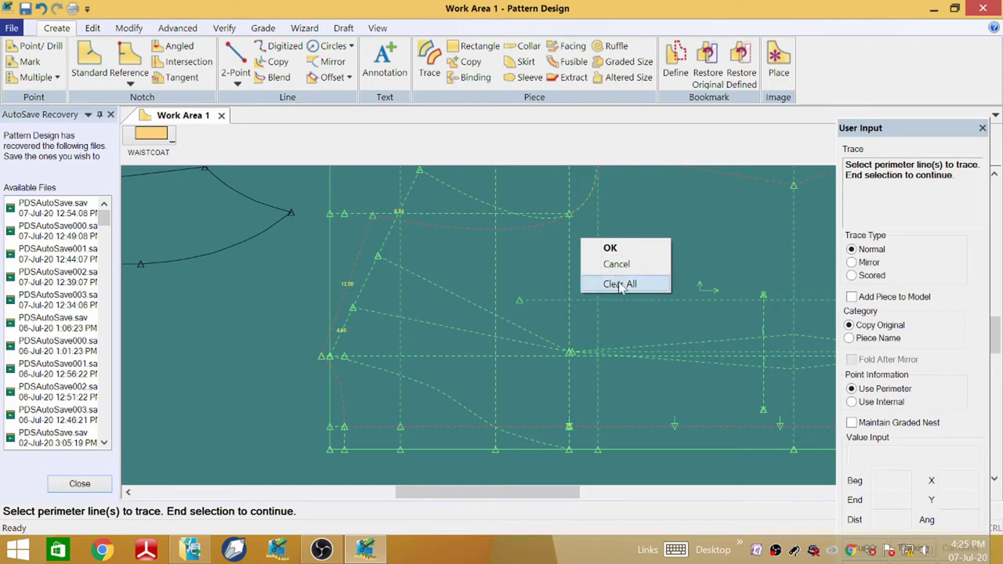
click(606, 250)
- Add the double-pointed waist dart lines as internals of the back trace and confirm the selection
scroll(552, 290, down, 2)
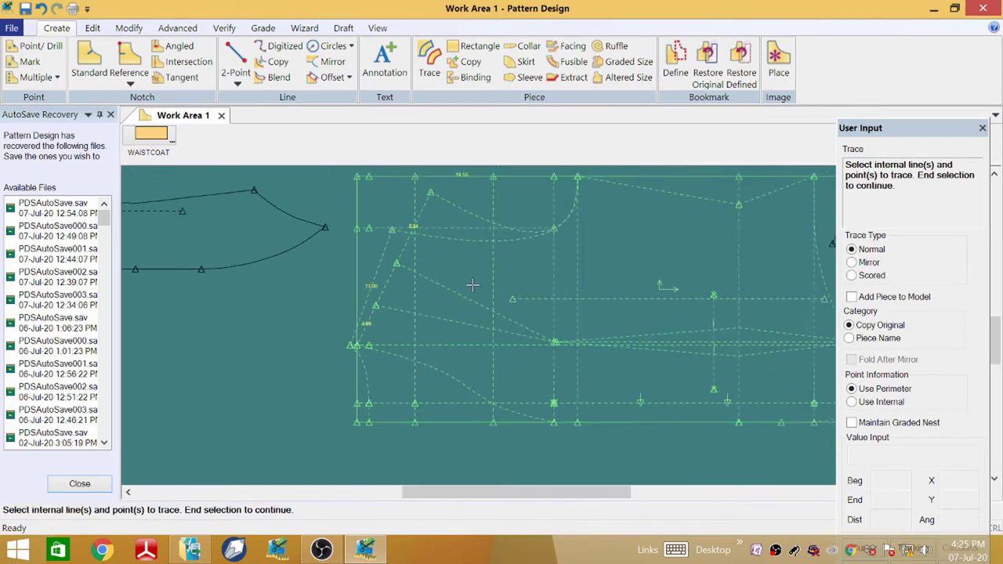
scroll(647, 333, down, 4)
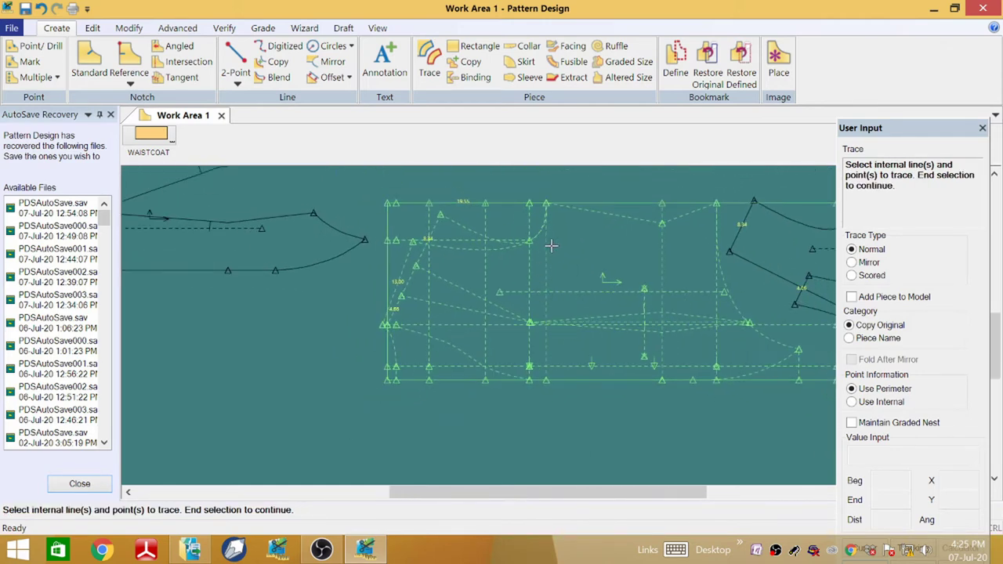
scroll(572, 251, up, 4)
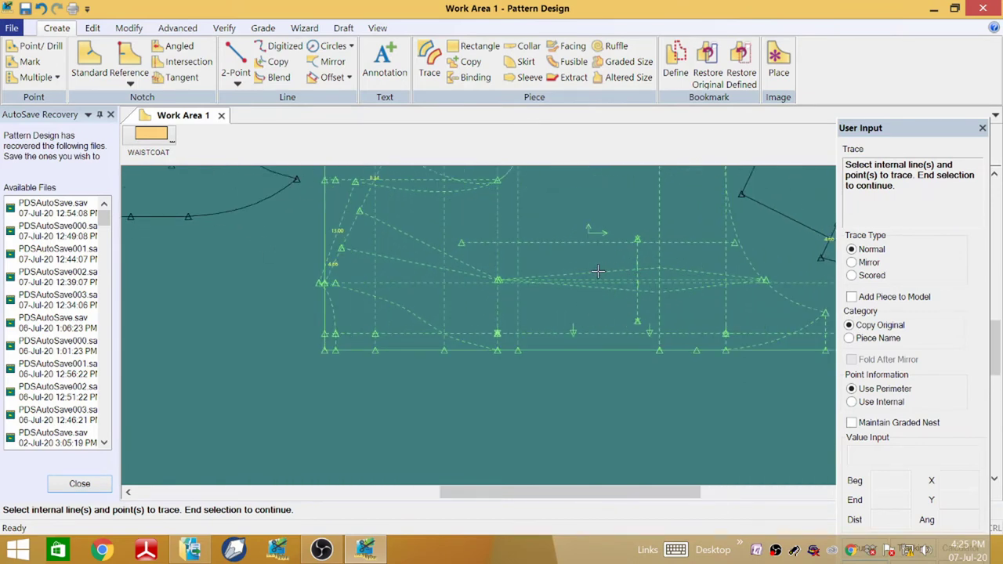
right_click(597, 255)
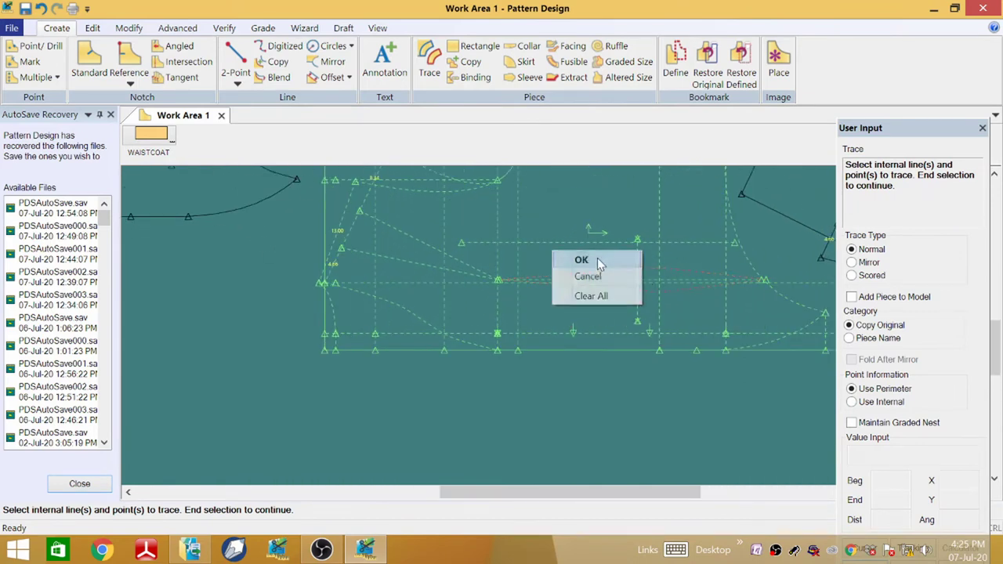
click(597, 256)
- Place the traced back piece, accept the suggested piece name and end the Trace command
scroll(651, 185, down, 4)
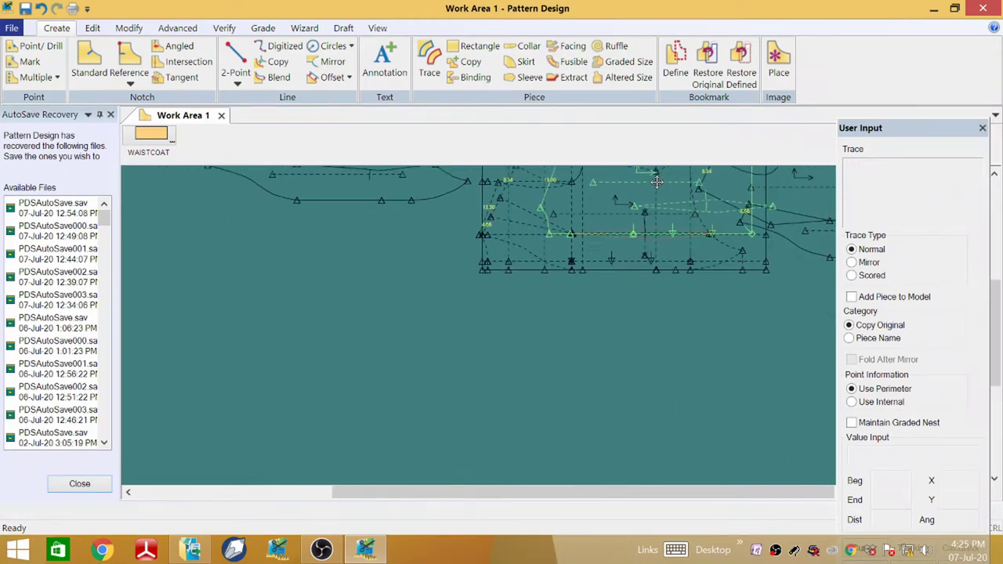
click(436, 322)
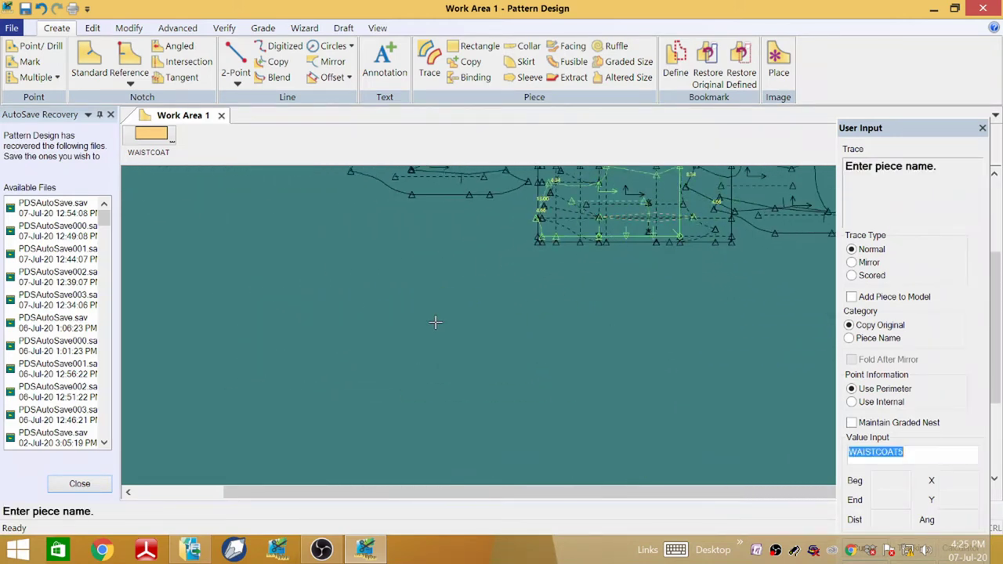
right_click(526, 346)
click(520, 352)
right_click(505, 345)
click(517, 355)
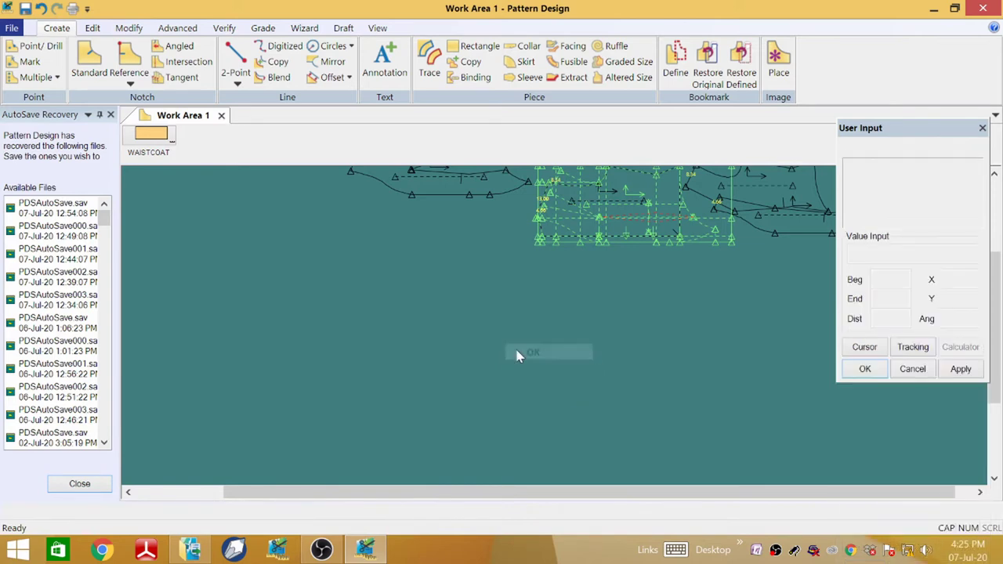
- Move the traced back piece off the draft into the empty area below the combined front piece
scroll(529, 307, down, 3)
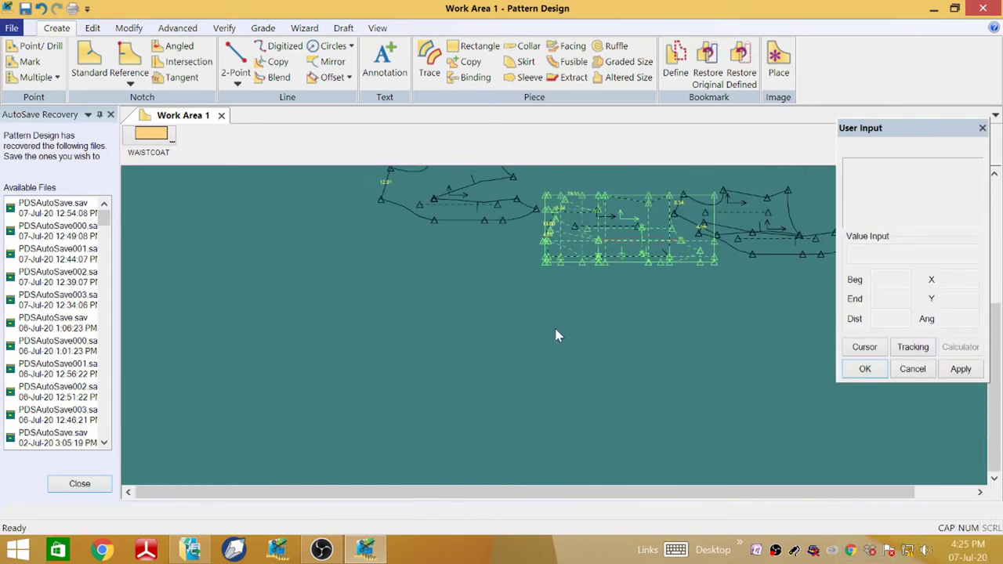
scroll(628, 333, down, 2)
click(620, 322)
scroll(427, 351, up, 2)
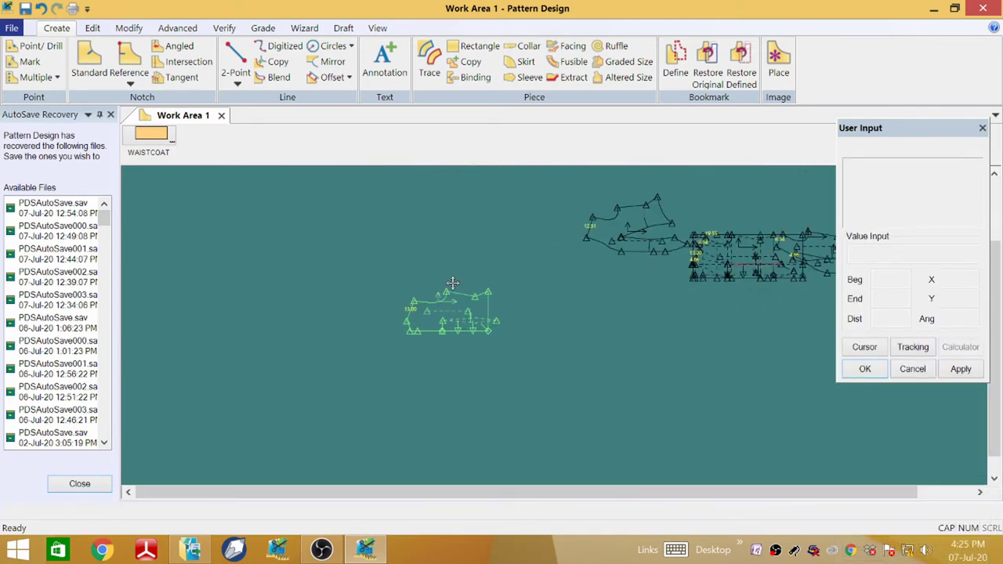
- With Edit Dart, shorten the top depth of the back piece's fisheye dart so its tip ends inside the hem, and end the command
scroll(452, 283, up, 5)
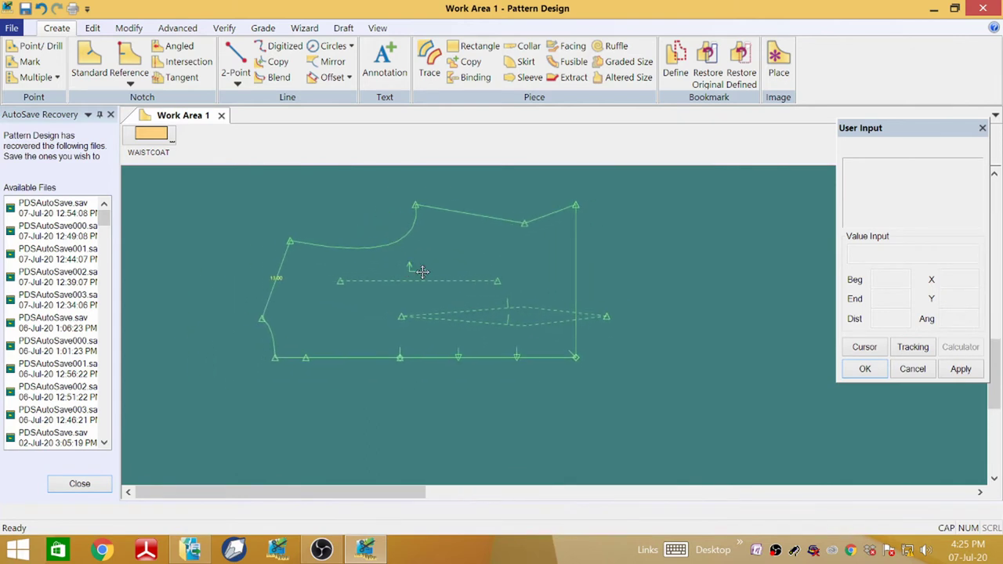
scroll(535, 320, up, 6)
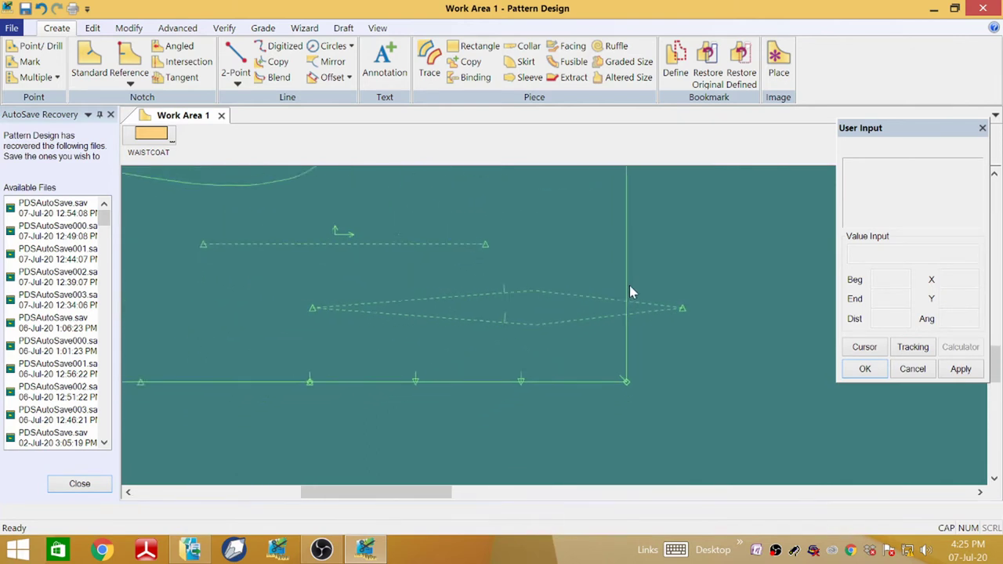
scroll(630, 292, down, 2)
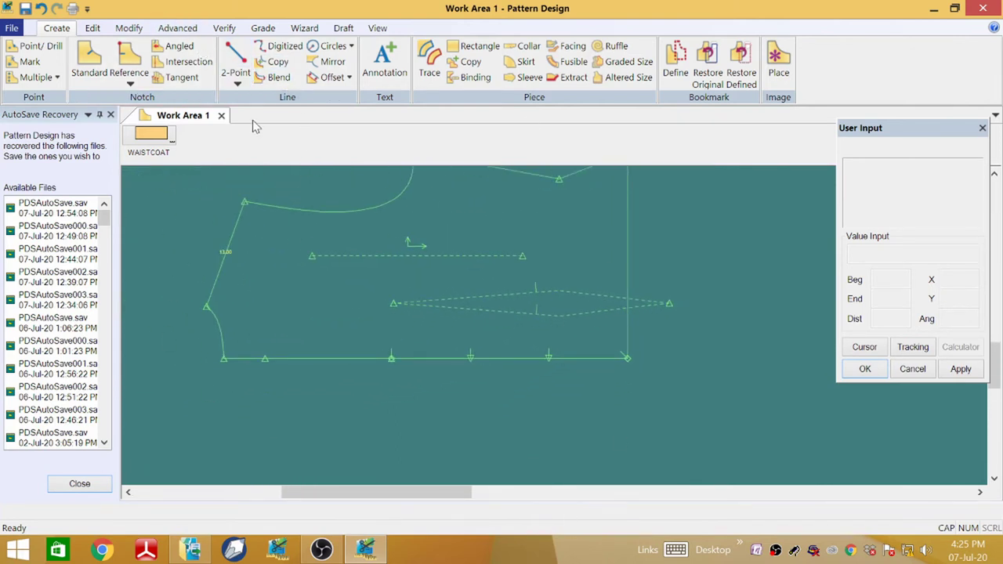
click(189, 28)
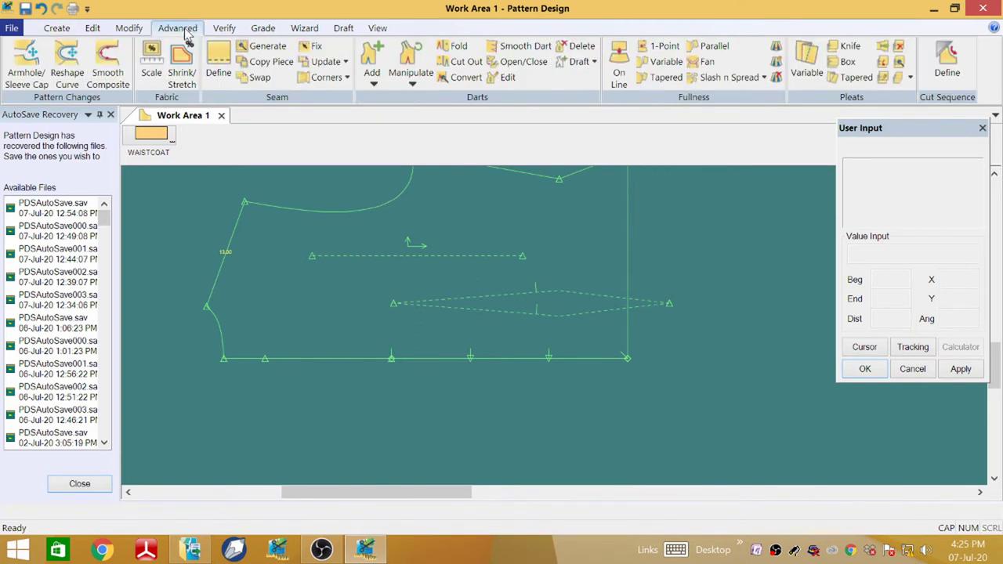
click(506, 79)
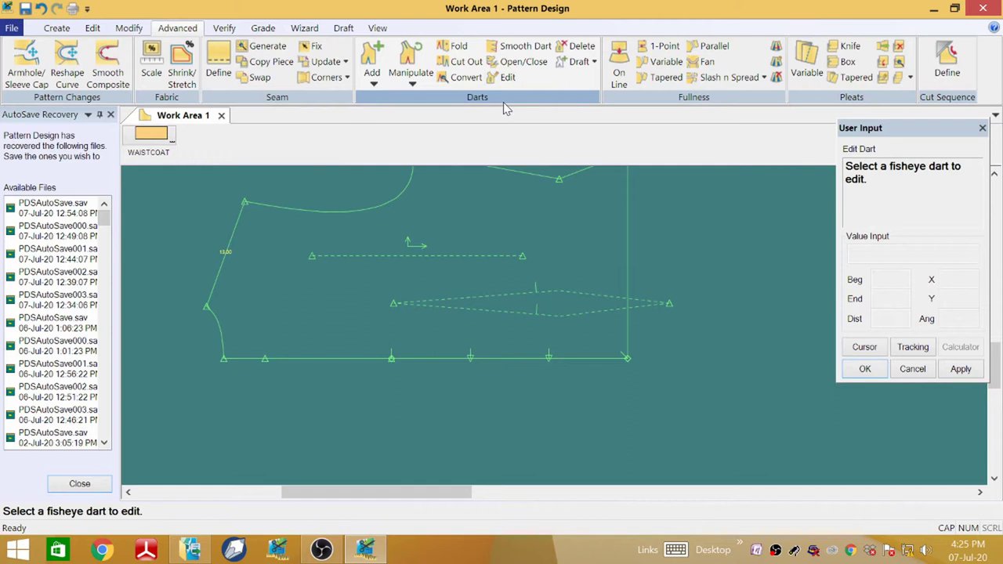
click(670, 305)
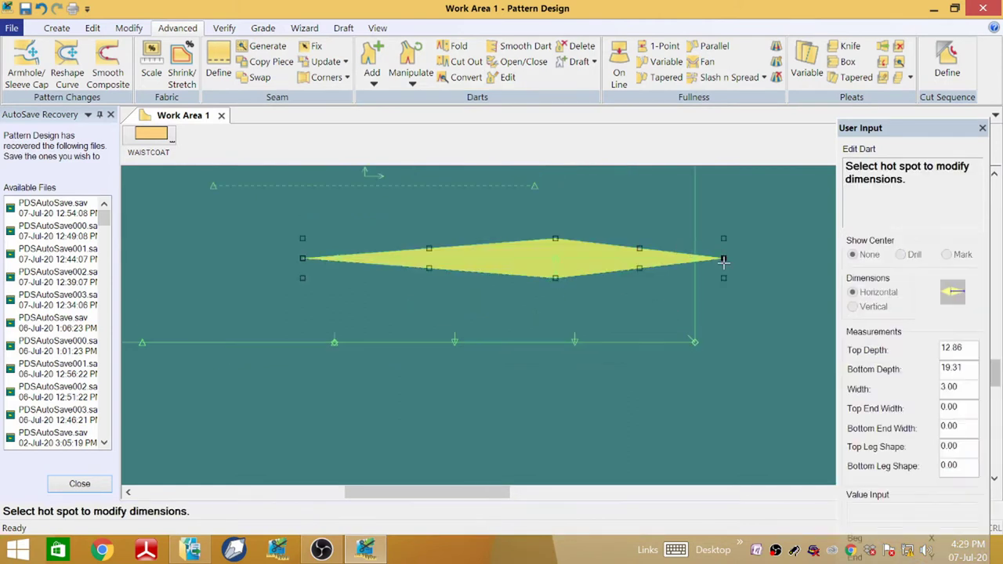
drag(725, 258, 642, 259)
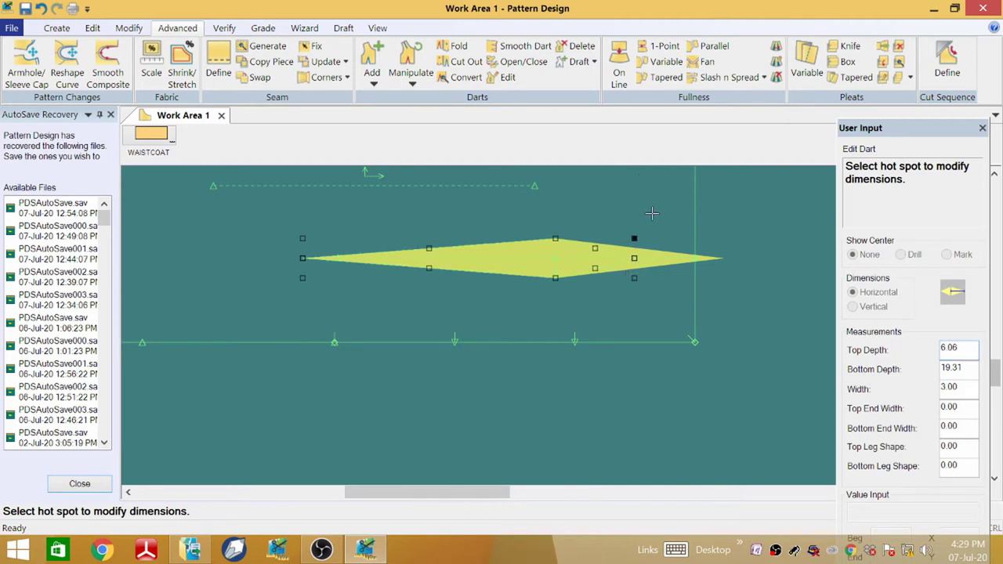
drag(633, 259, 655, 263)
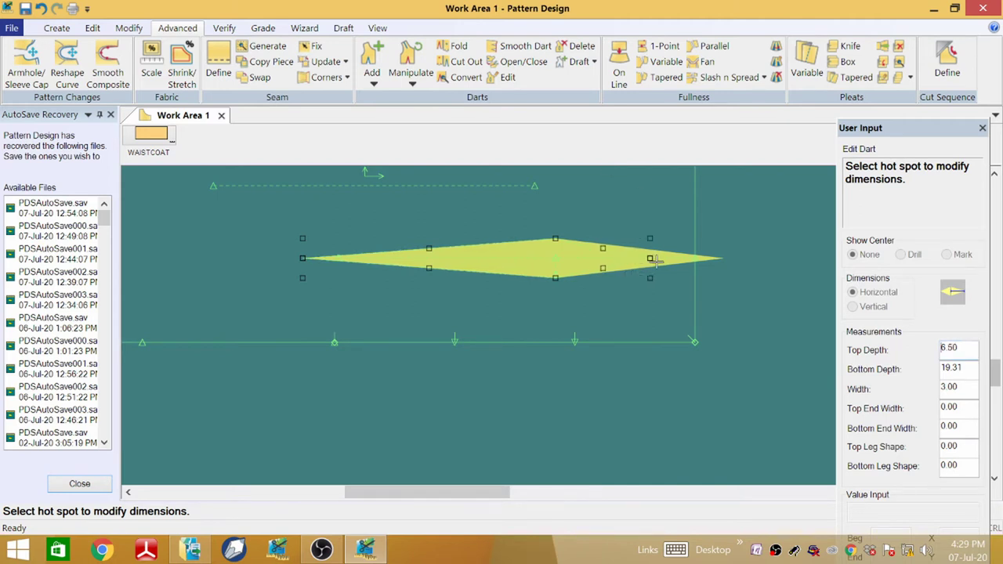
right_click(642, 225)
click(643, 226)
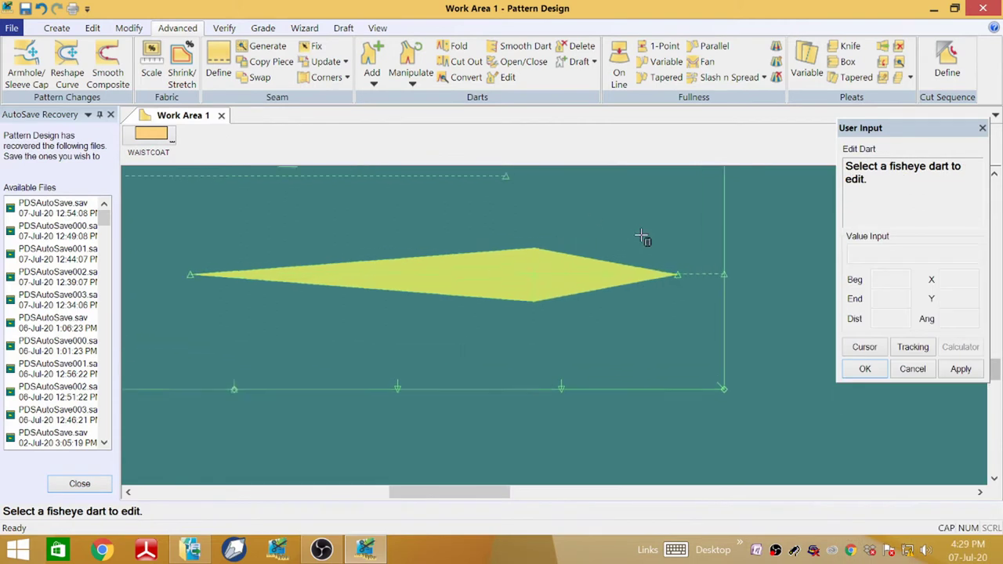
right_click(709, 273)
click(710, 272)
- Move the back piece and the combined front piece away from the draft and position them side by side in the empty area
scroll(509, 295, down, 5)
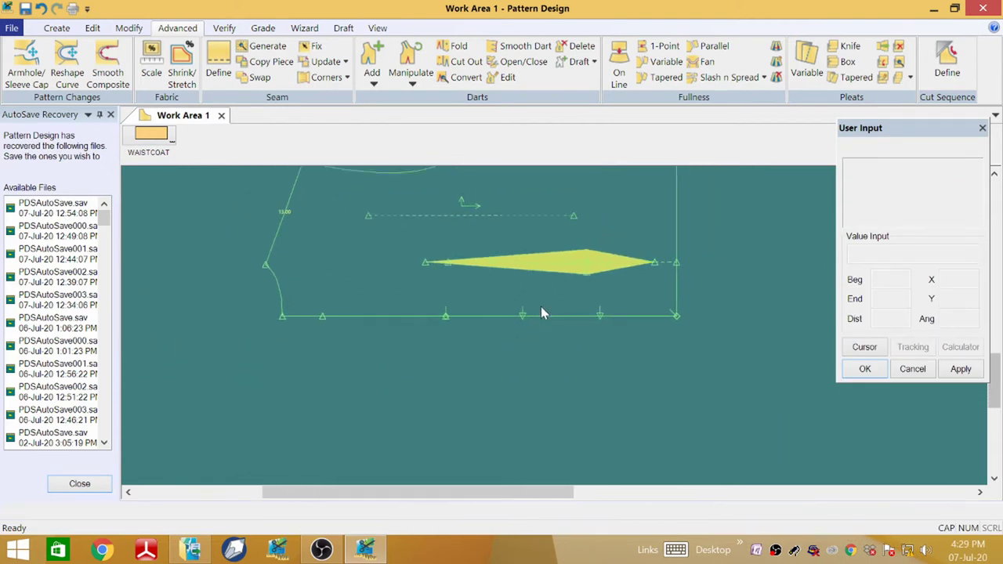
scroll(538, 298, down, 4)
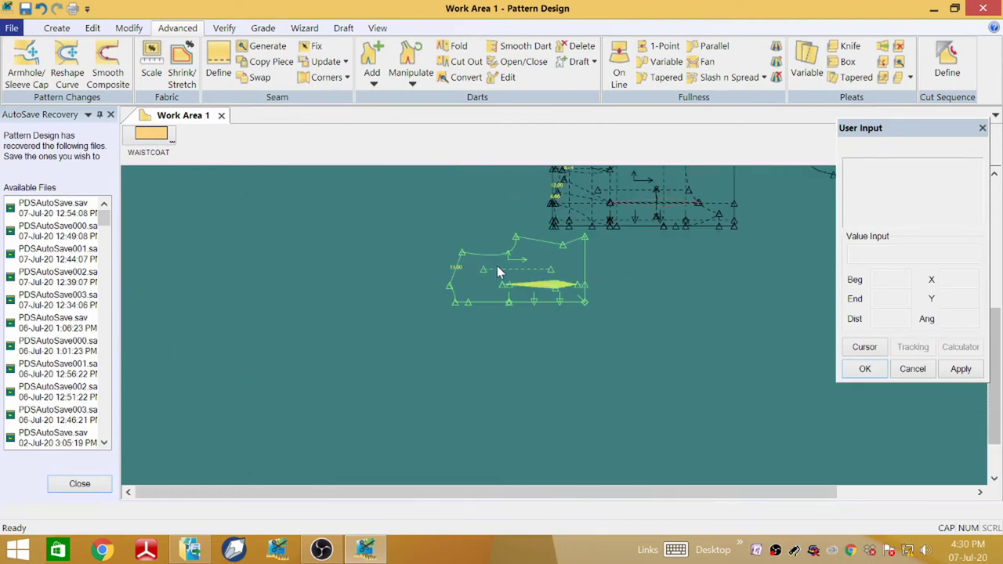
scroll(593, 298, down, 2)
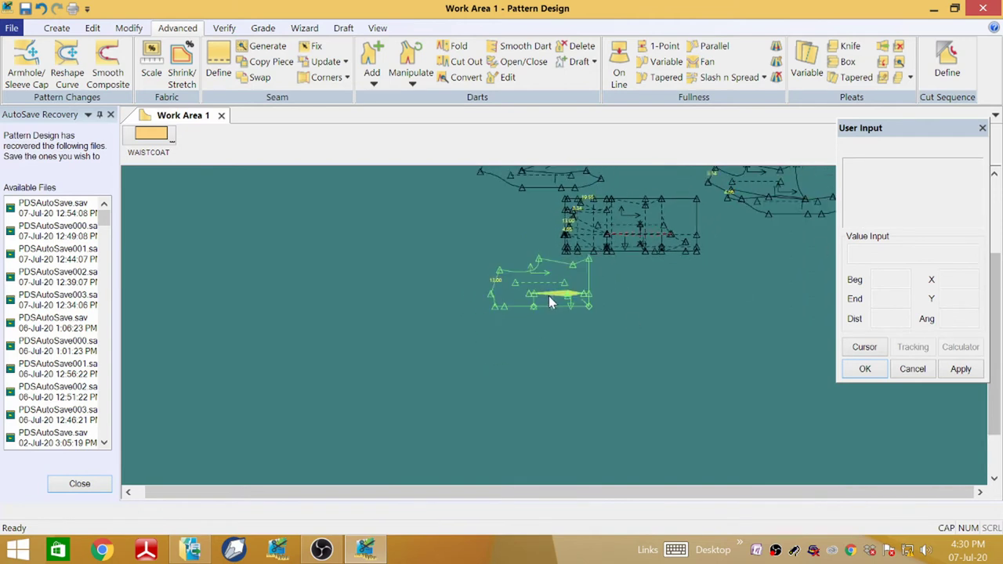
drag(548, 301, 342, 390)
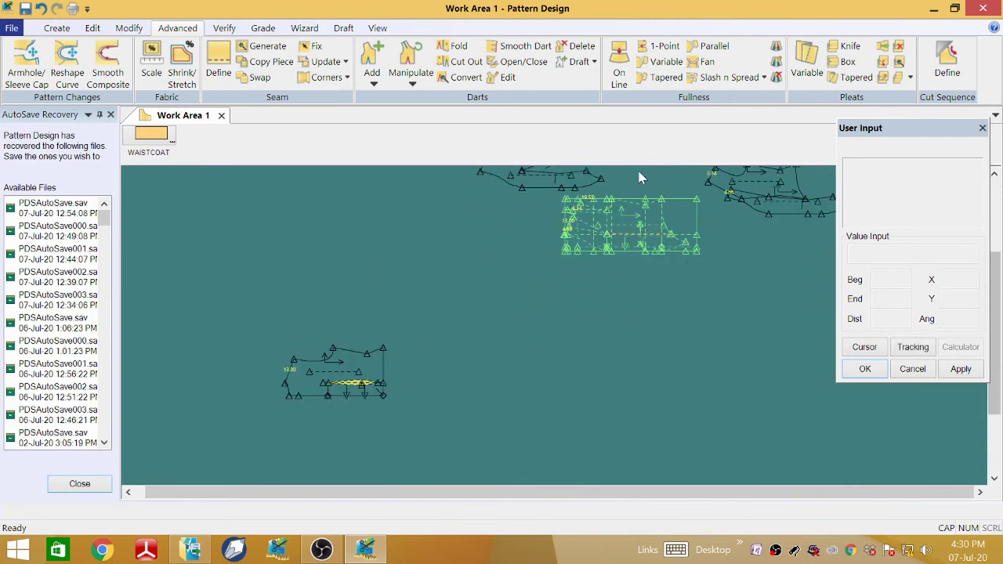
click(548, 190)
scroll(436, 302, up, 3)
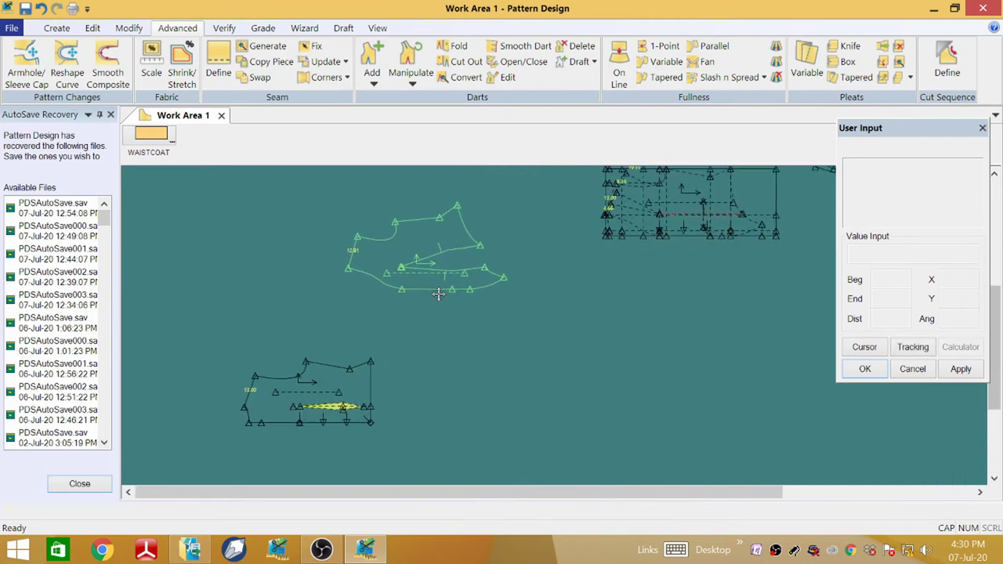
click(499, 332)
click(244, 421)
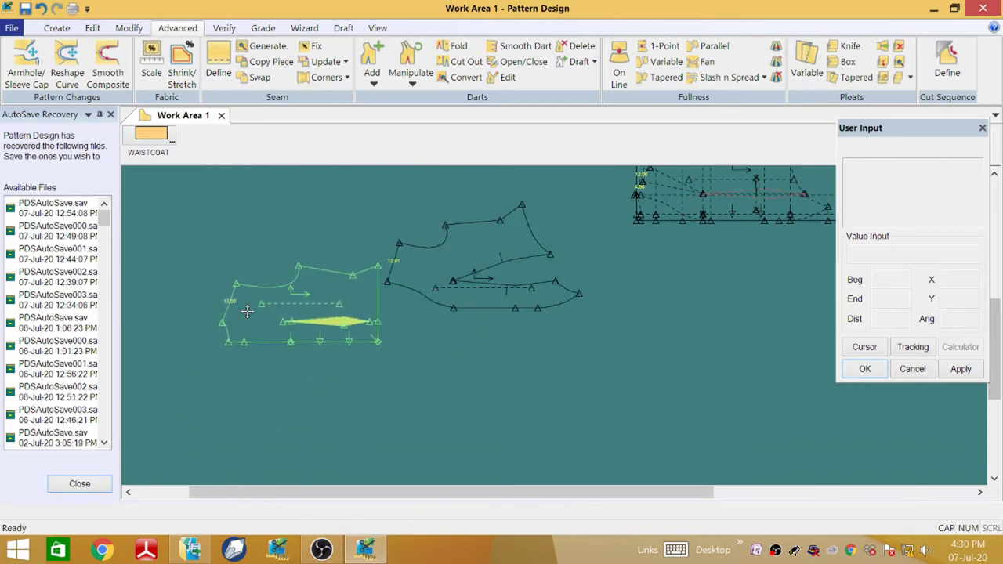
drag(247, 311, 178, 283)
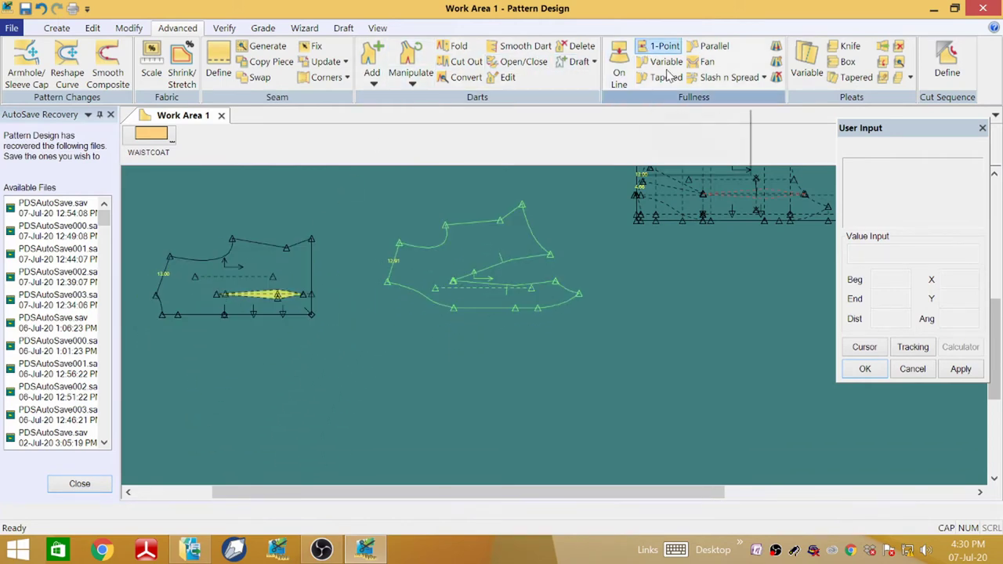
click(129, 28)
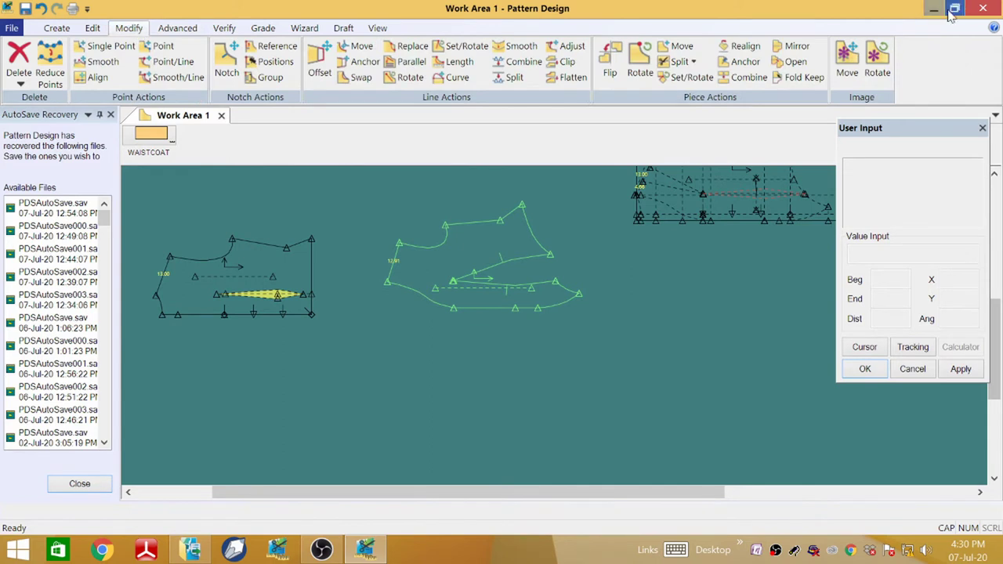
click(640, 62)
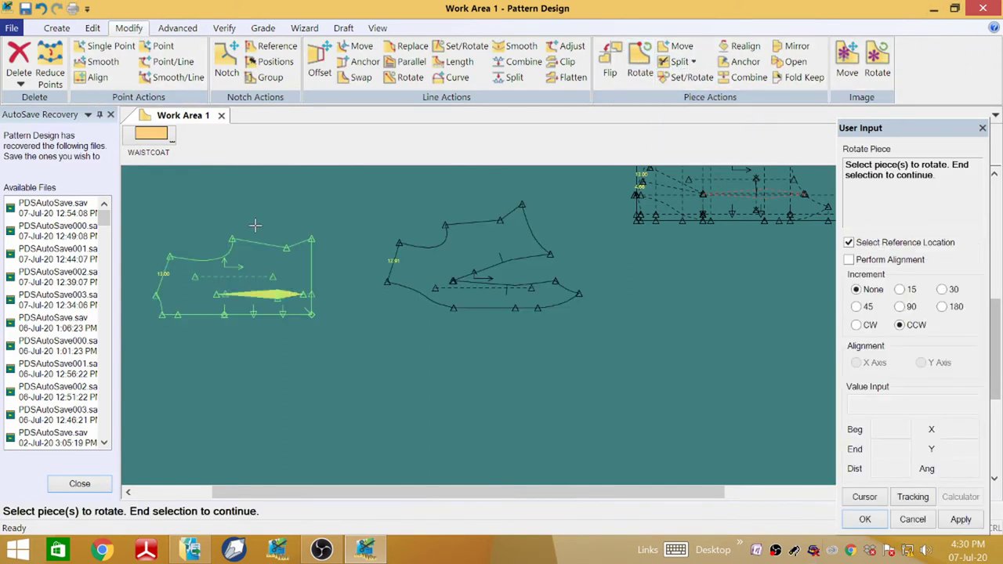
click(246, 277)
right_click(200, 271)
click(219, 280)
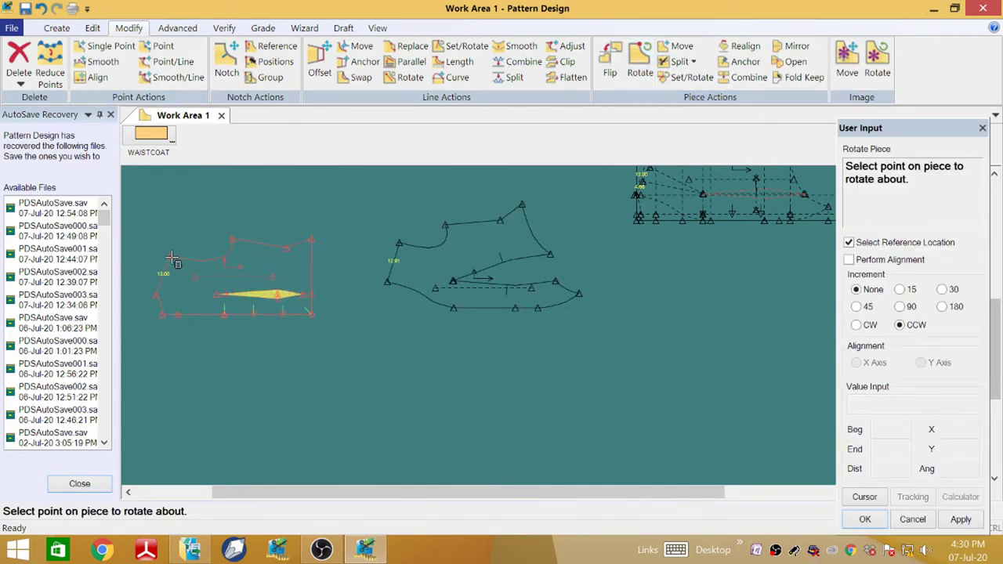
click(168, 260)
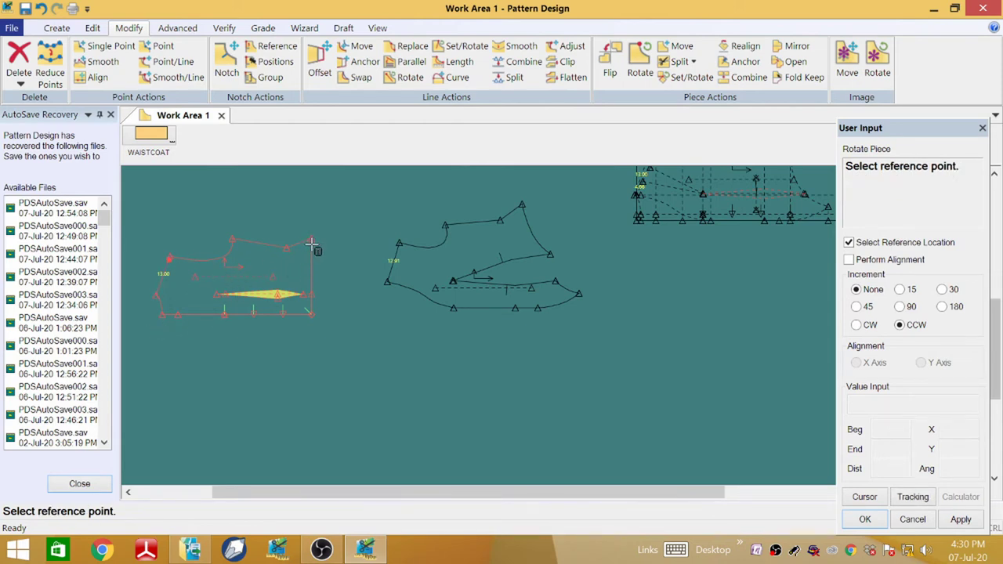
right_click(300, 249)
click(258, 247)
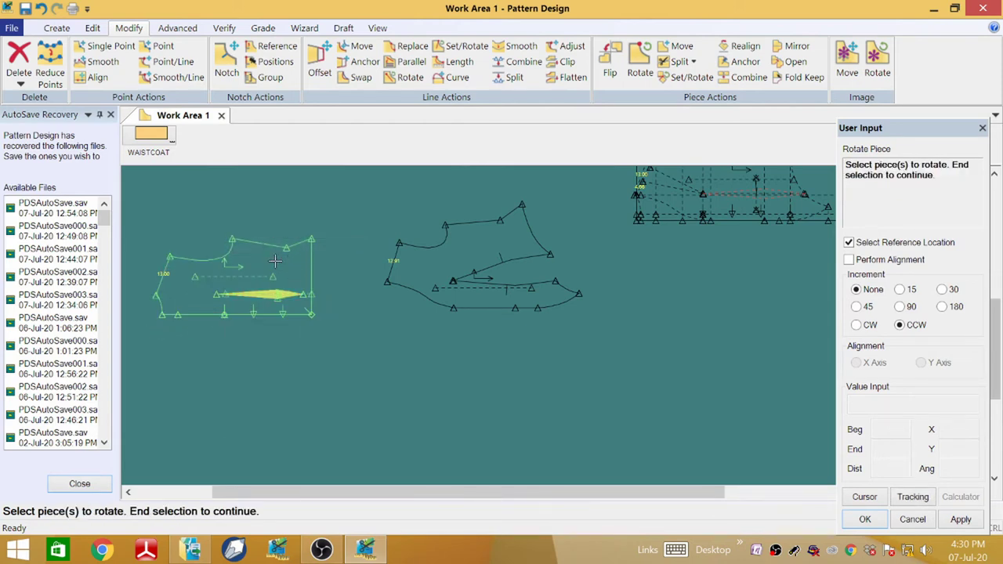
- Rotate the back piece by about 178 degrees around its hem and side seam corner and place its shoulder facing the front's shoulder
click(233, 278)
right_click(232, 279)
click(231, 280)
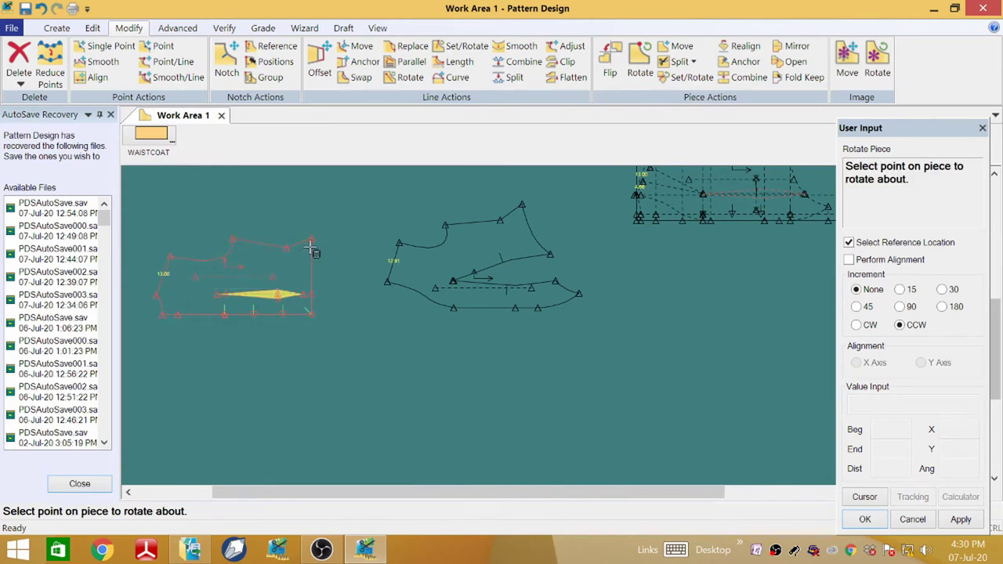
click(311, 240)
click(171, 257)
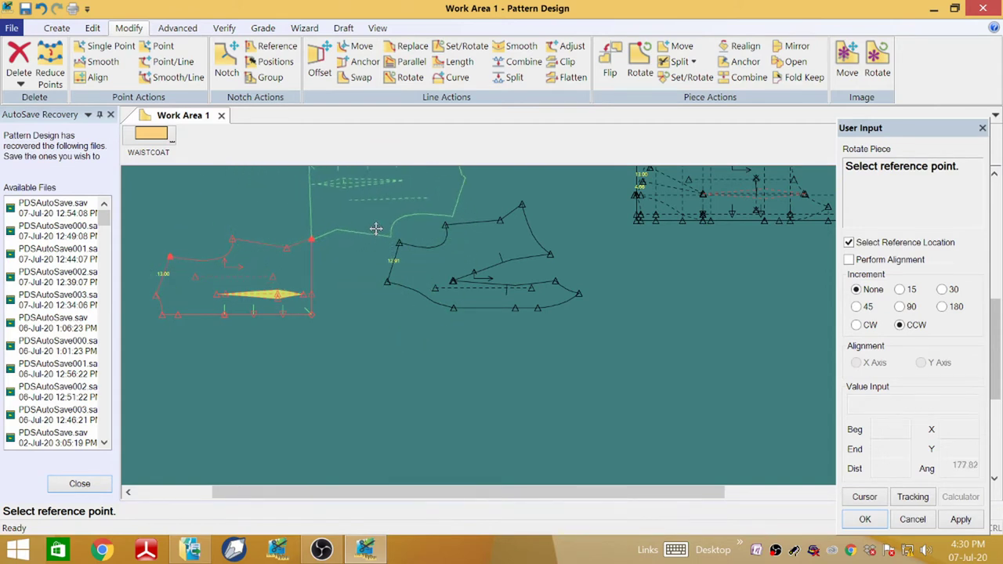
click(370, 235)
right_click(352, 197)
click(352, 197)
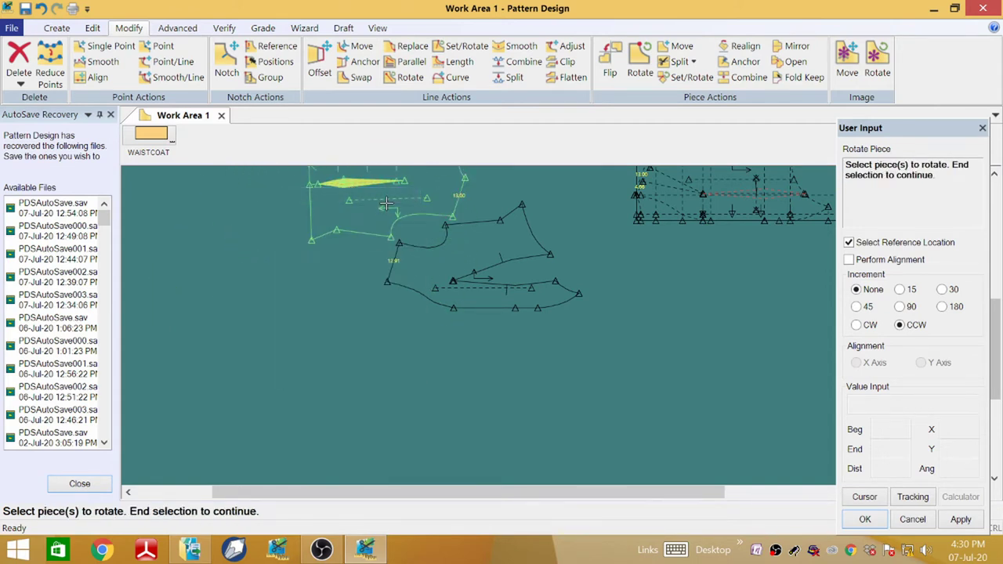
right_click(385, 204)
click(357, 210)
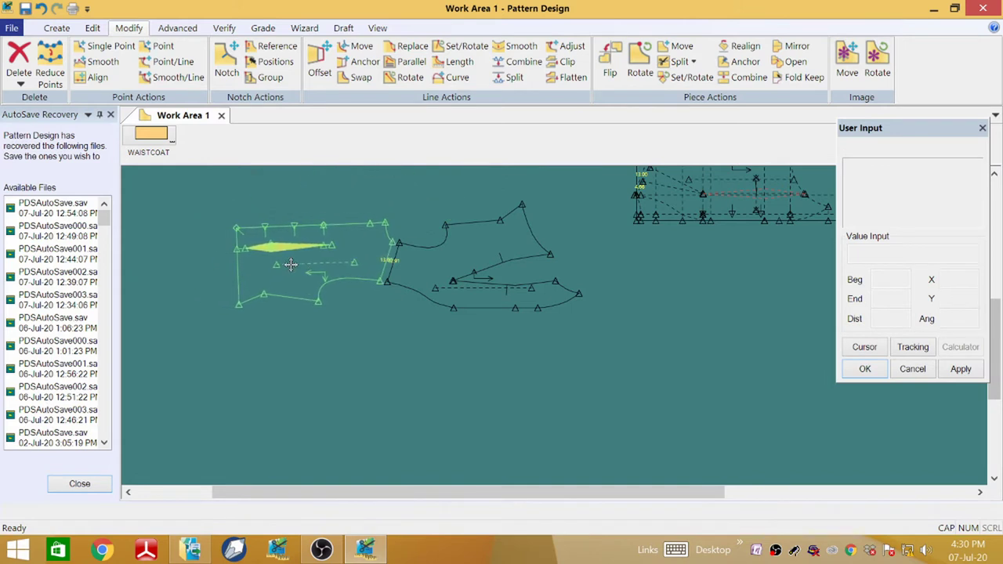
- Try flipping the back piece horizontally with Flip Piece, and flip it back using the opposite horizontal quadrant
click(610, 61)
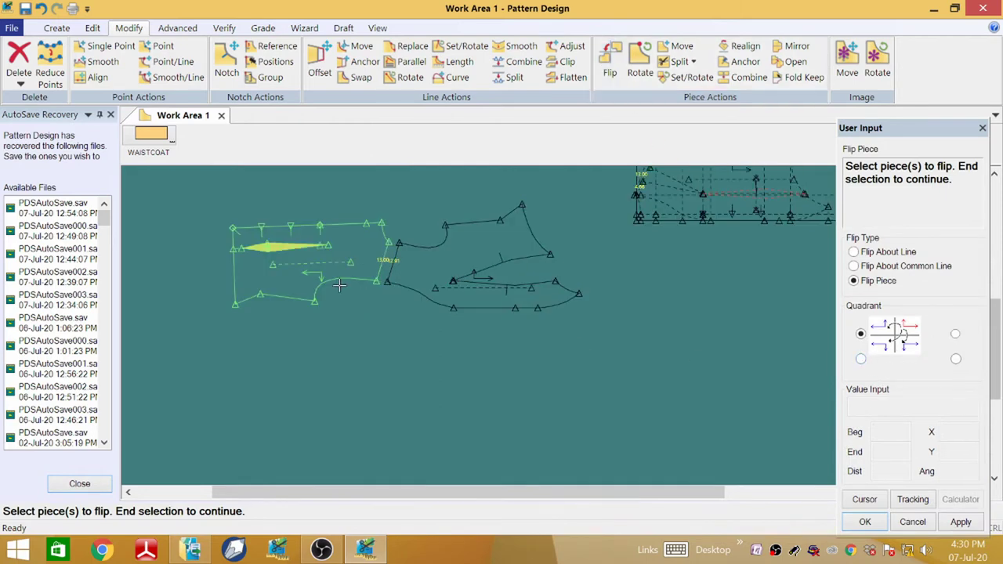
click(331, 264)
right_click(331, 264)
click(332, 264)
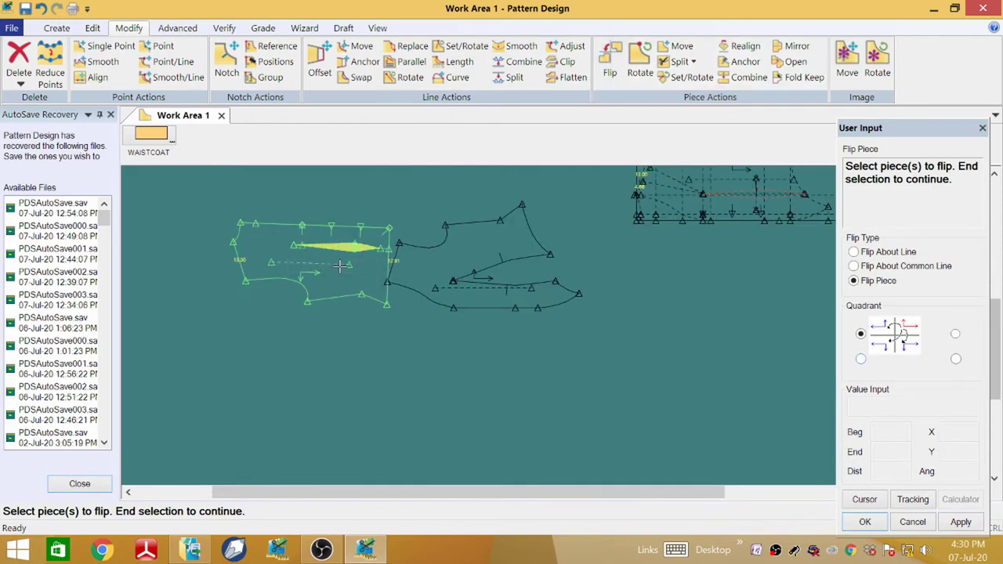
click(956, 334)
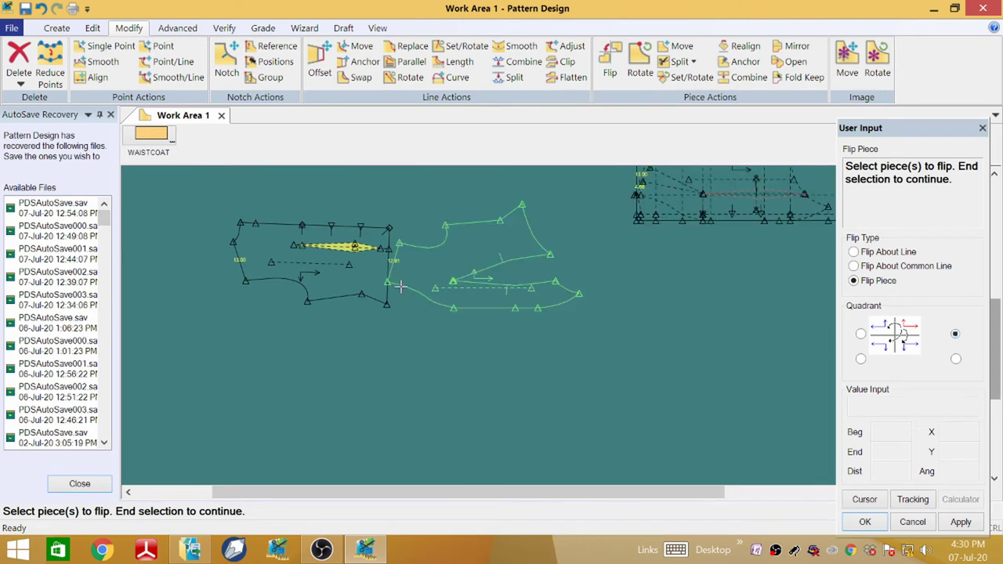
click(335, 251)
right_click(335, 251)
click(335, 252)
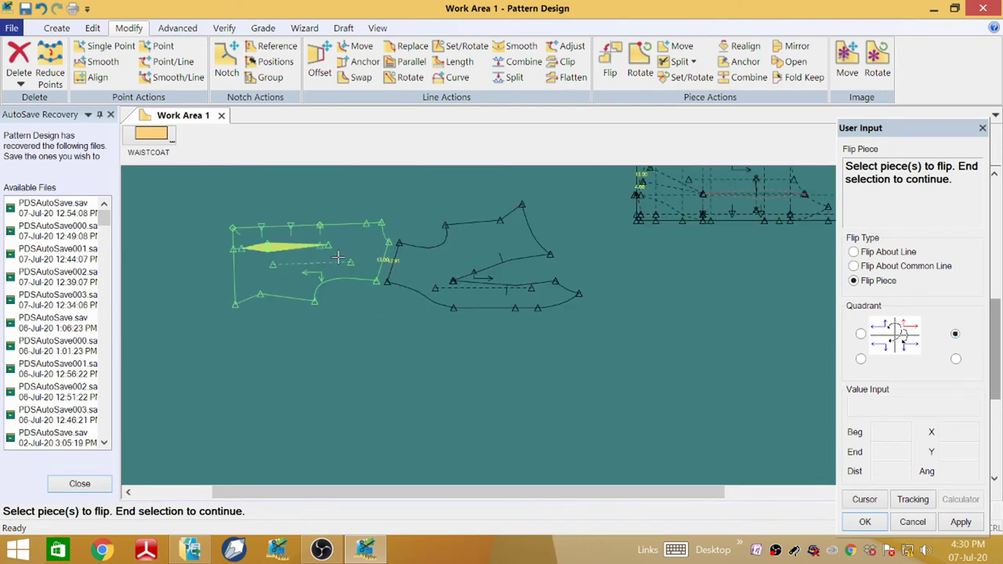
- Flip the back piece vertically so its armhole faces the same way as the front's armhole, and end the Flip command
click(956, 358)
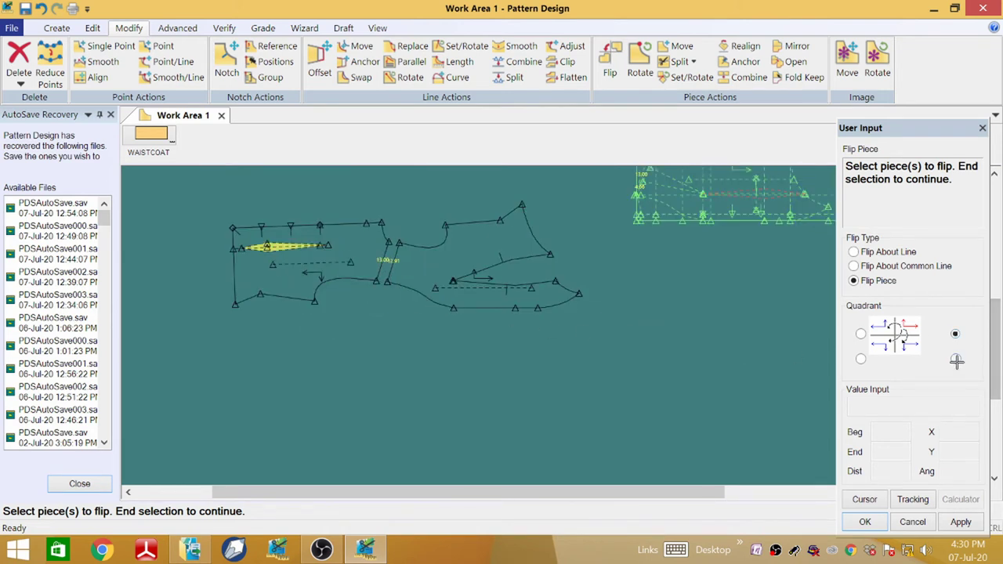
right_click(289, 256)
click(289, 257)
right_click(365, 264)
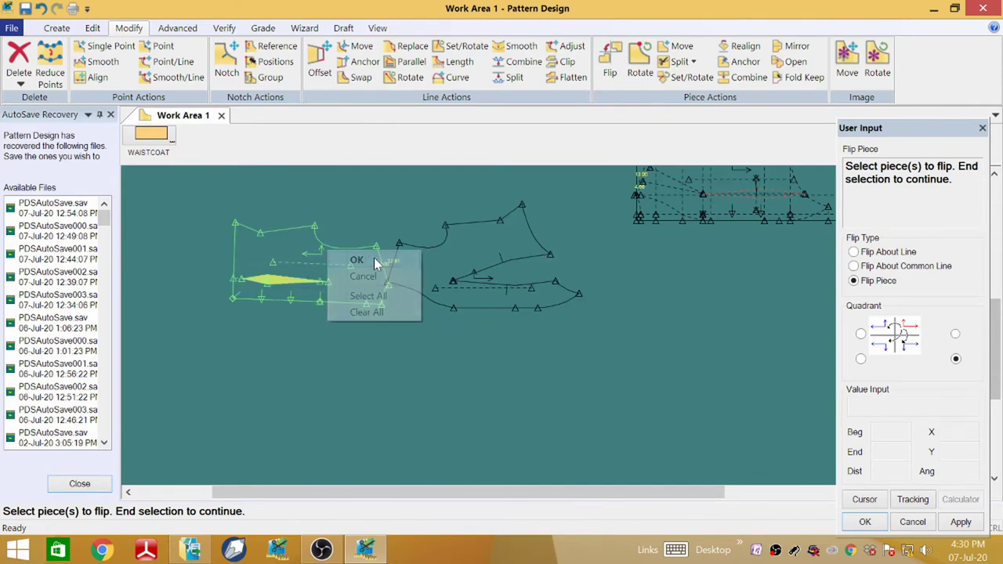
click(373, 257)
- Move the flipped back piece close to the front piece, leaving a small gap between the two shoulder lines
scroll(381, 253, up, 3)
scroll(389, 294, up, 2)
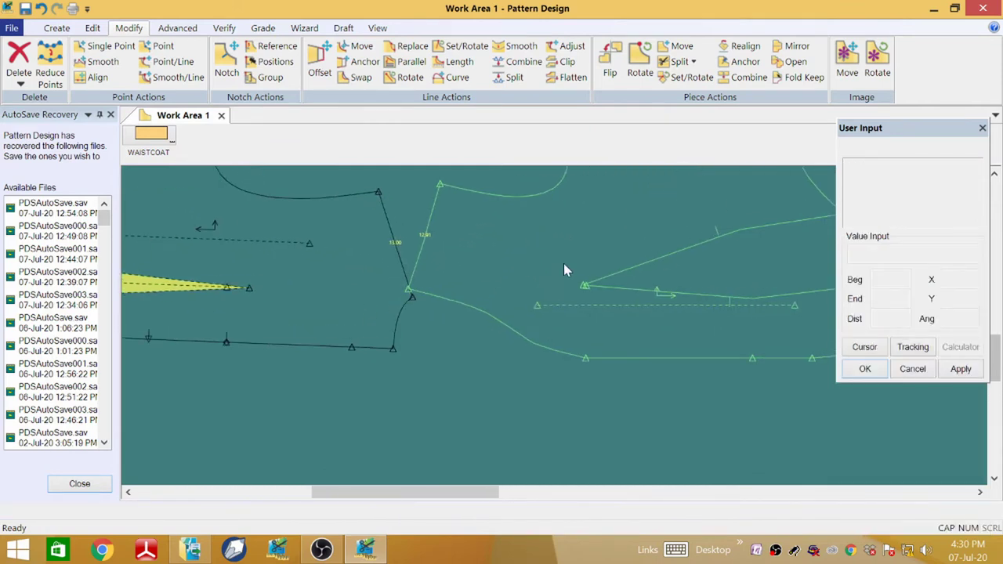
scroll(587, 274, down, 1)
middle_drag(394, 265, 395, 327)
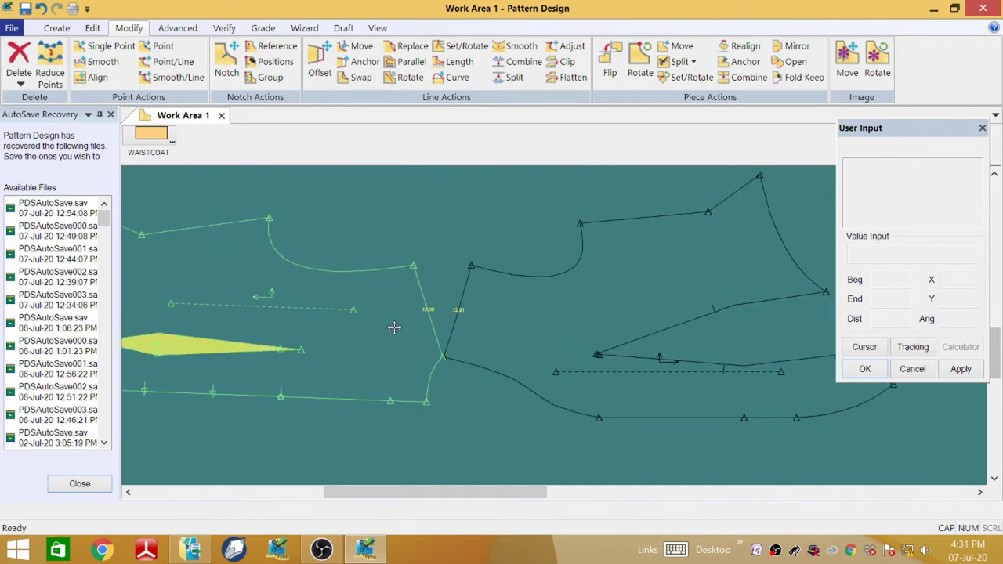
click(375, 326)
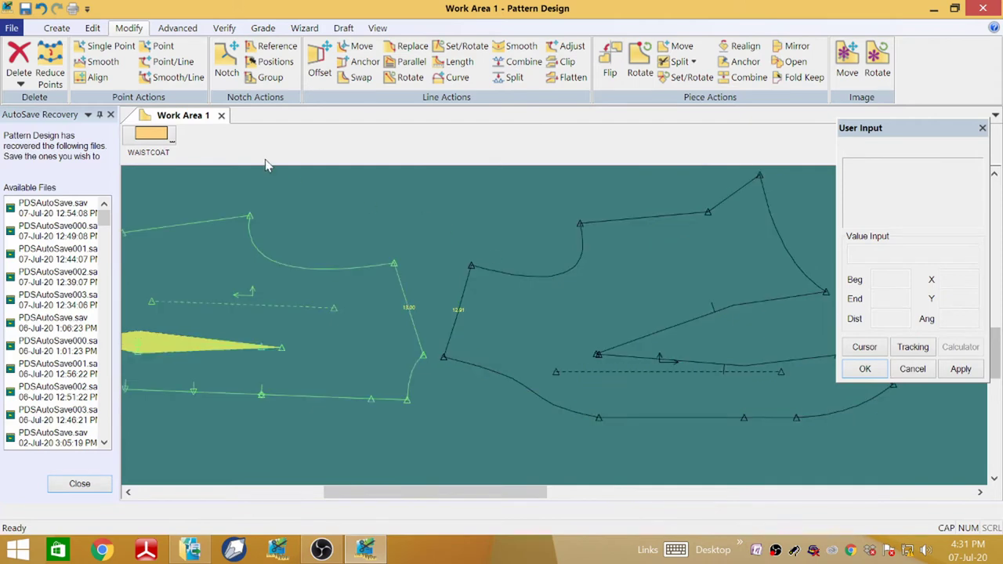
- Combine the back and front pieces along their shoulder lines, matching the neck ends, and place the combined piece below the originals as P7
click(744, 77)
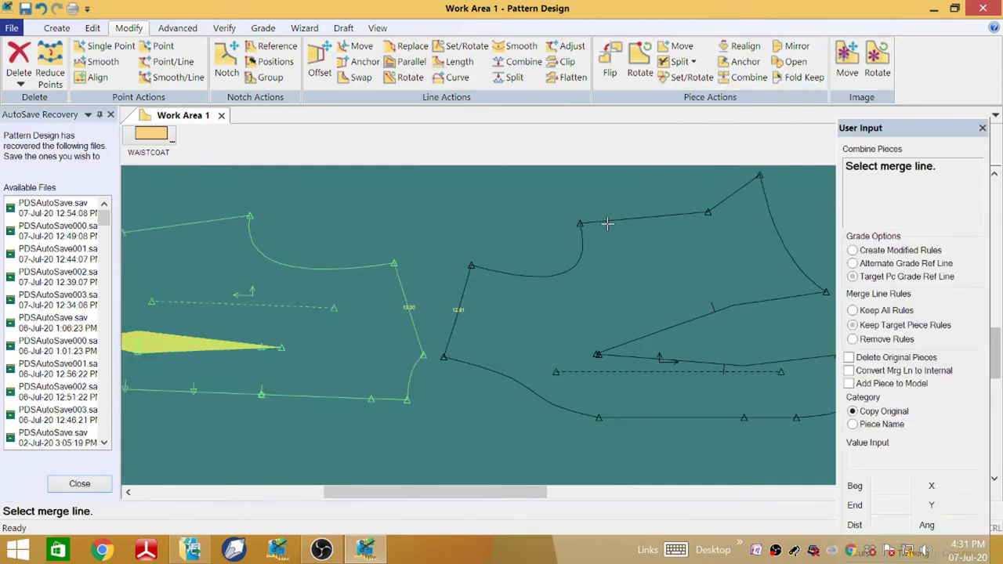
click(402, 289)
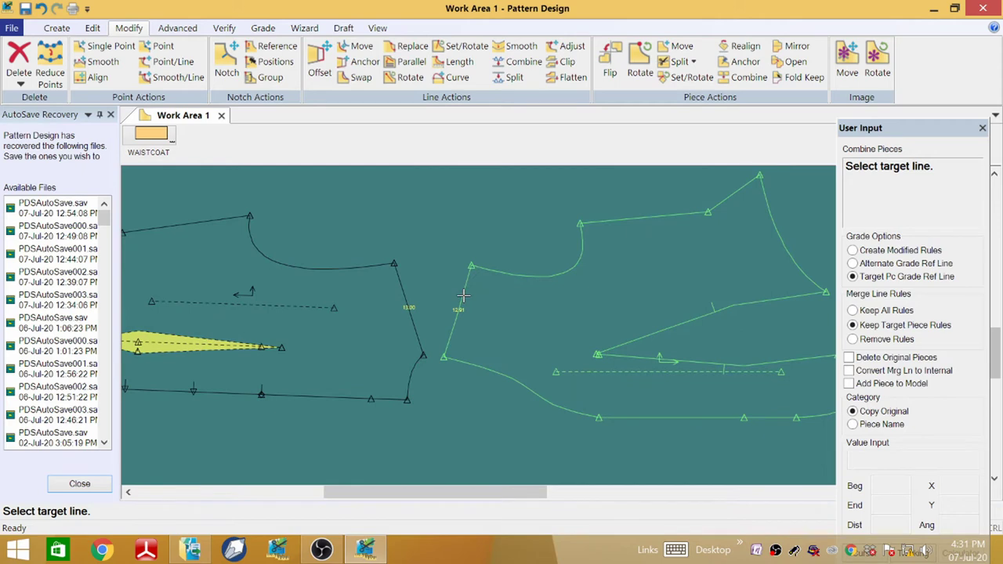
click(463, 295)
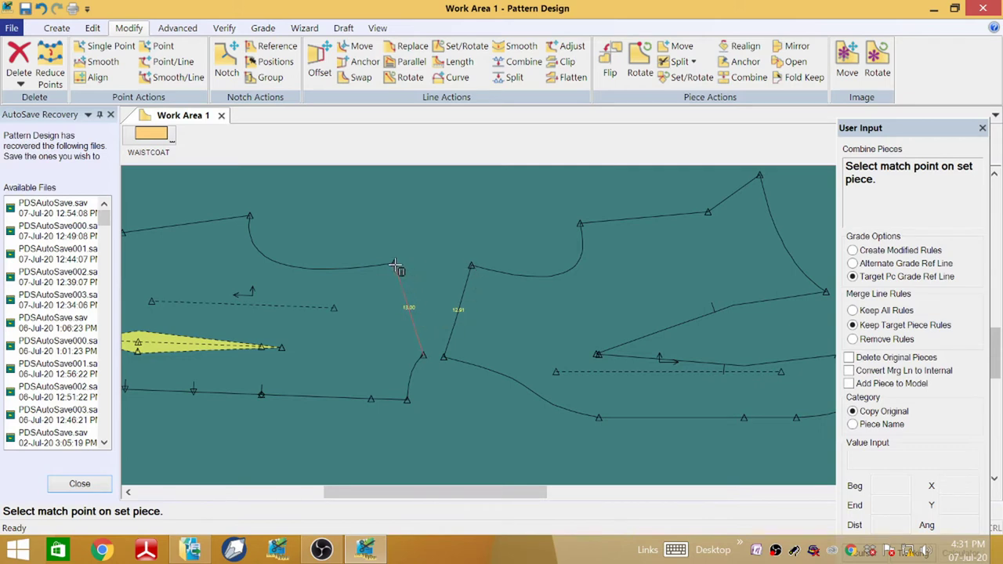
click(423, 357)
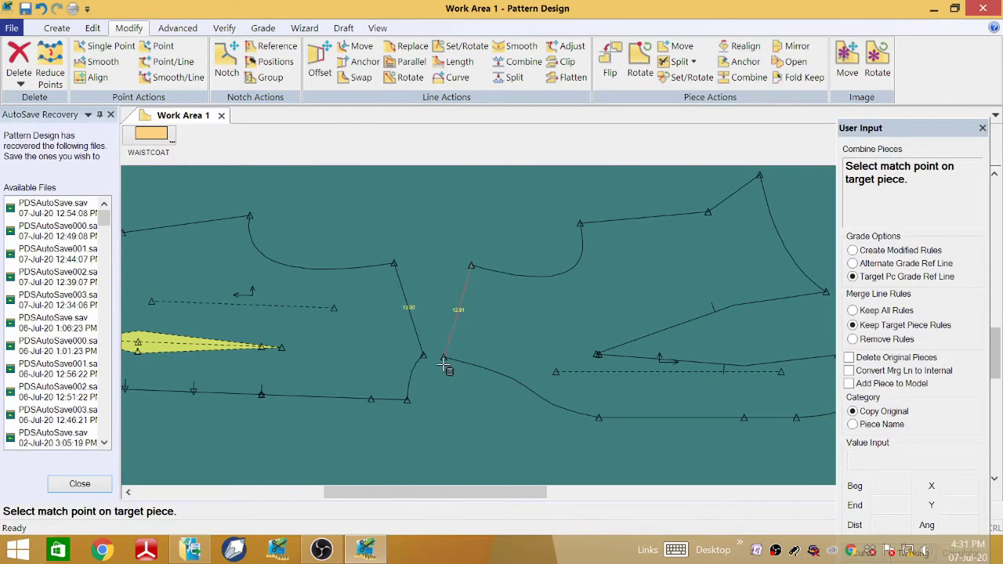
click(443, 358)
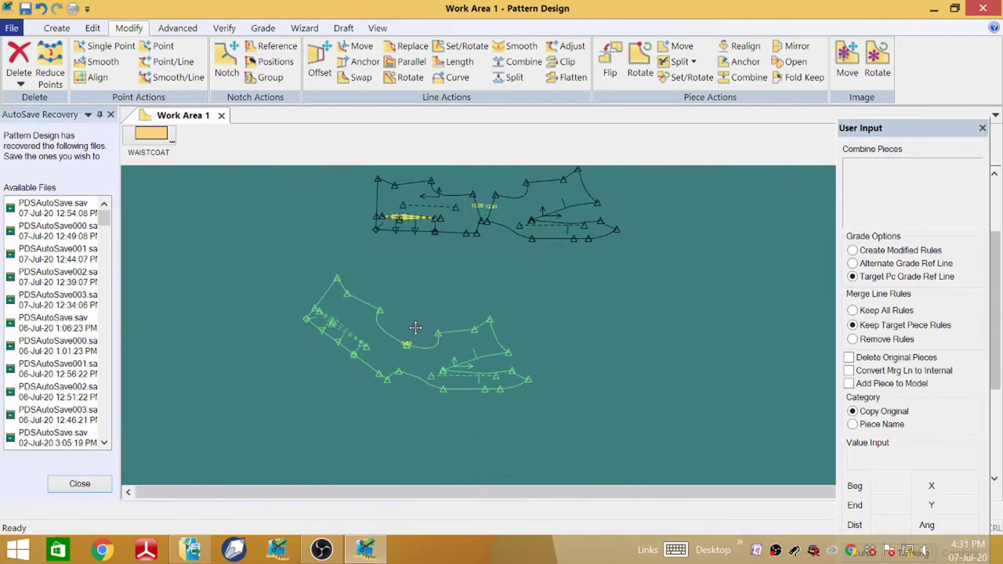
click(380, 395)
scroll(380, 394, up, 4)
right_click(412, 249)
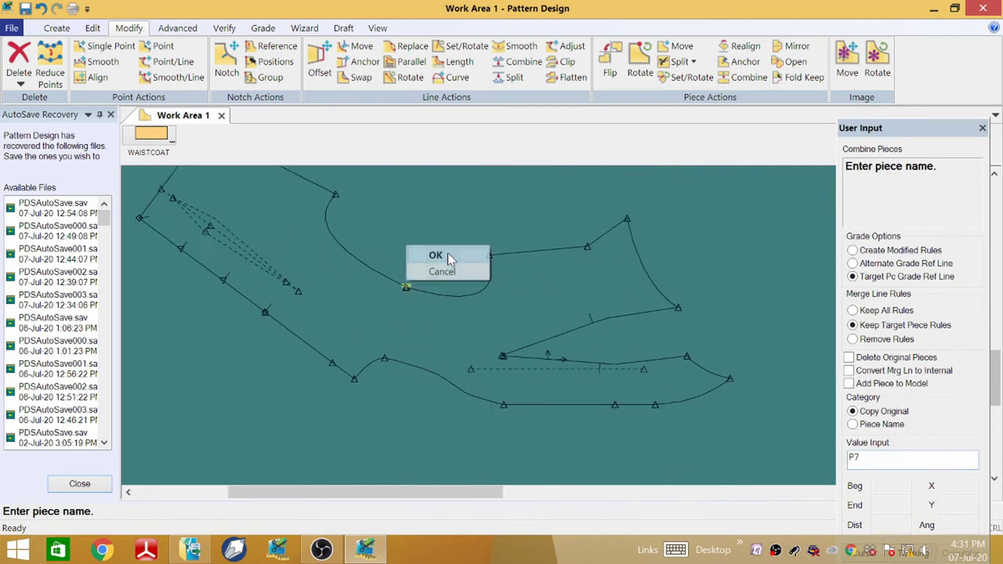
click(447, 253)
scroll(507, 265, down, 2)
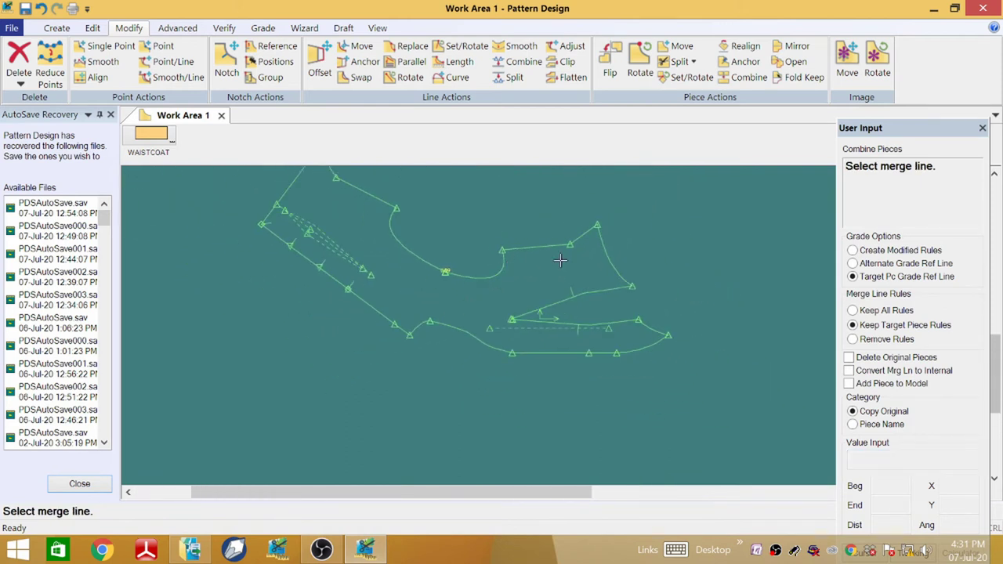
- Draw a straight 2-Point line across the combined piece along the shoulder seam, from the armhole point to the neck point
click(57, 30)
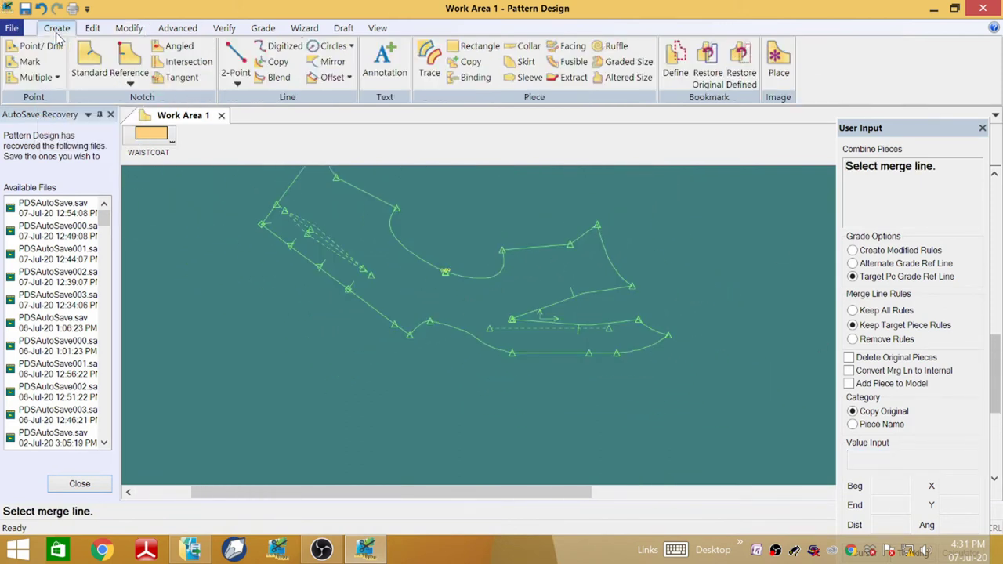
click(235, 63)
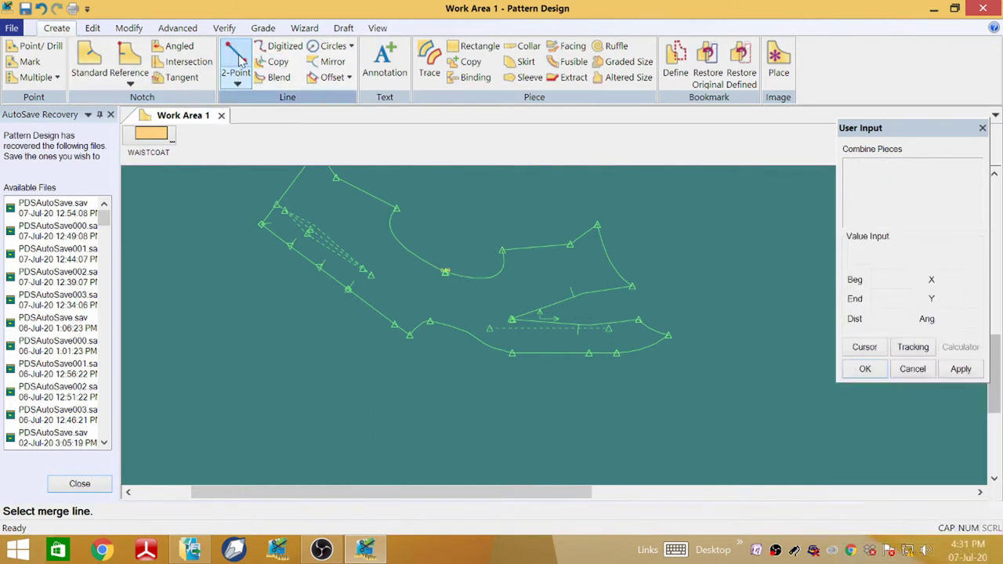
click(445, 273)
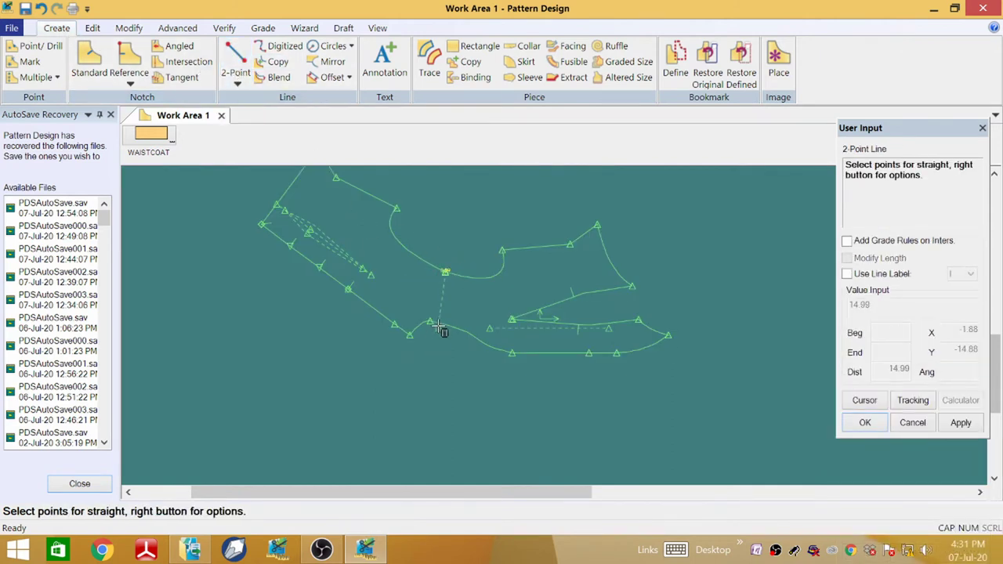
click(429, 323)
right_click(335, 264)
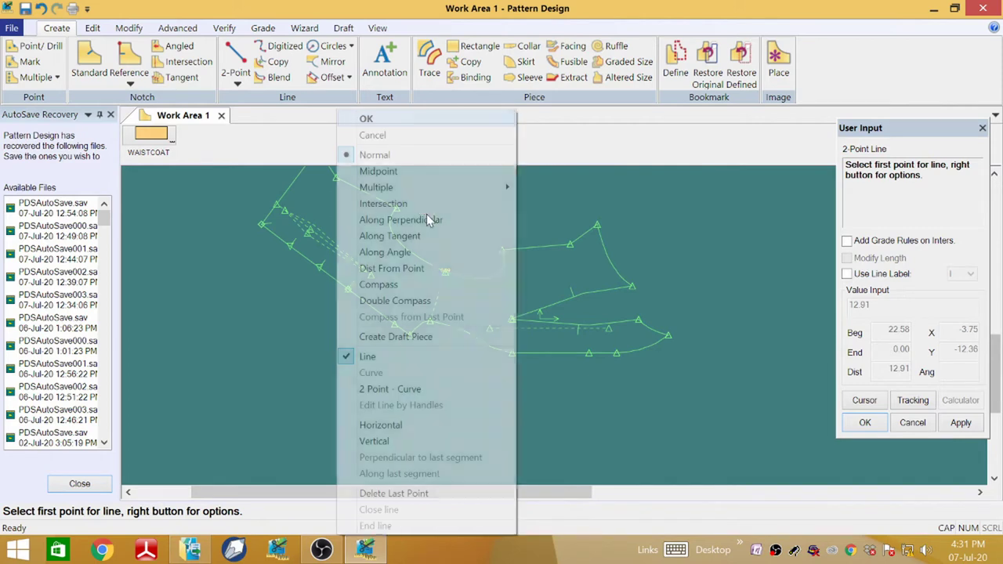
click(383, 122)
scroll(428, 293, up, 2)
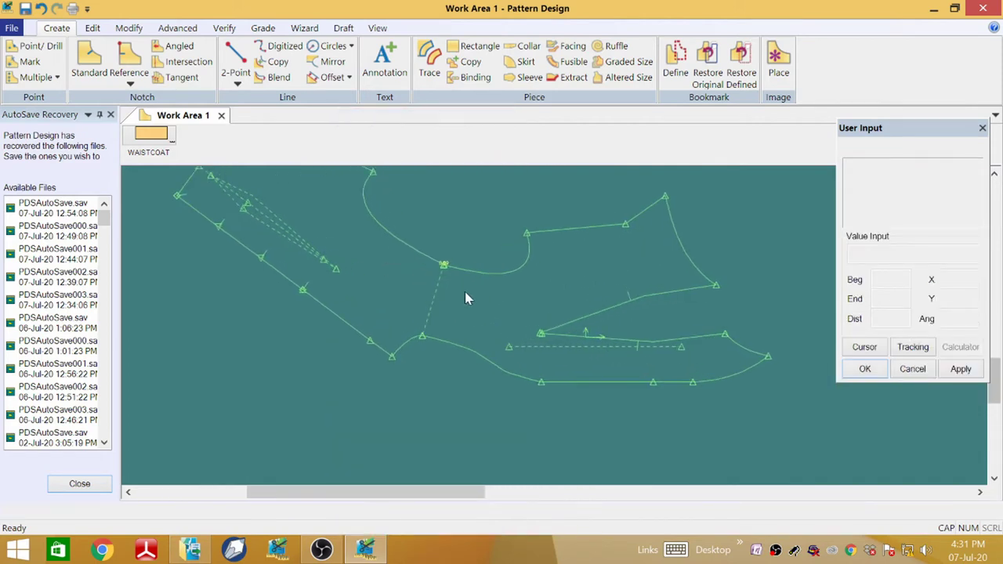
scroll(495, 293, down, 4)
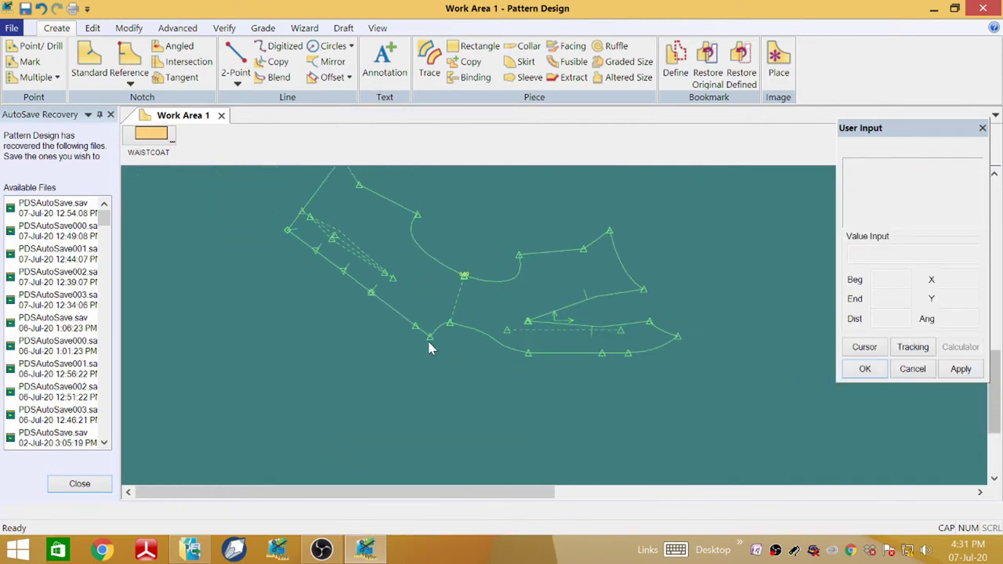
scroll(440, 329, up, 1)
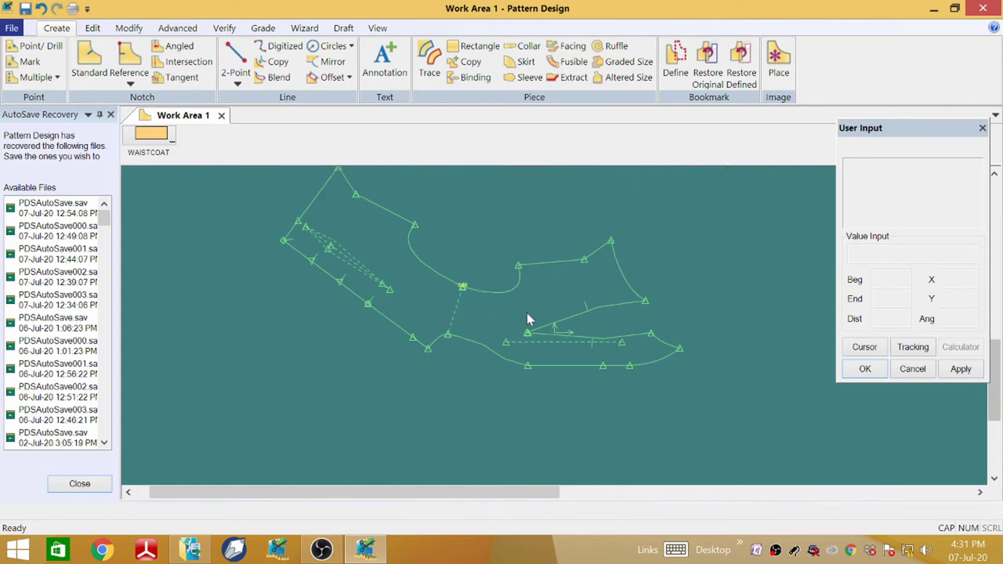
mouse_move(527, 312)
mouse_down()
mouse_move(575, 298)
mouse_move(518, 309)
mouse_up()
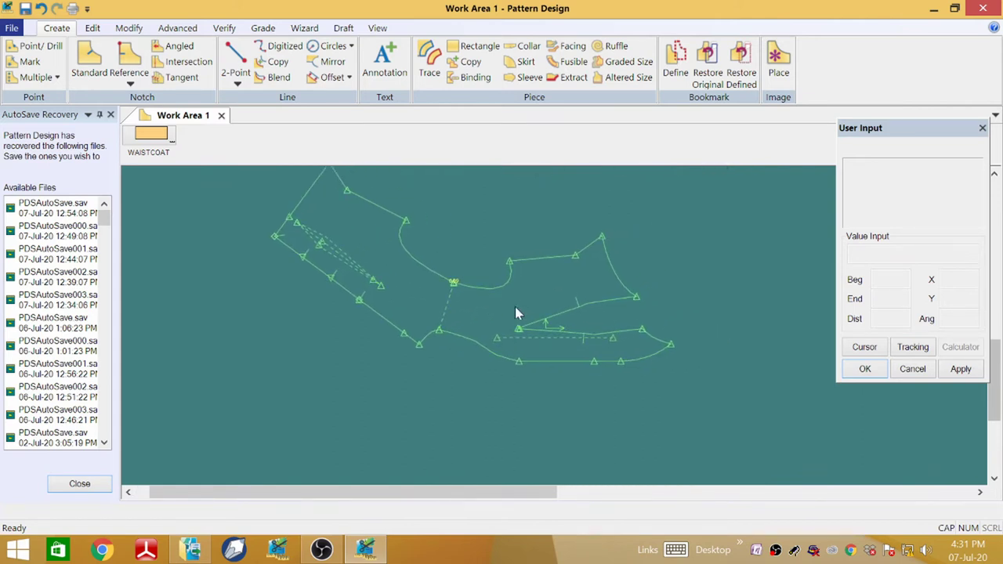
scroll(408, 353, up, 3)
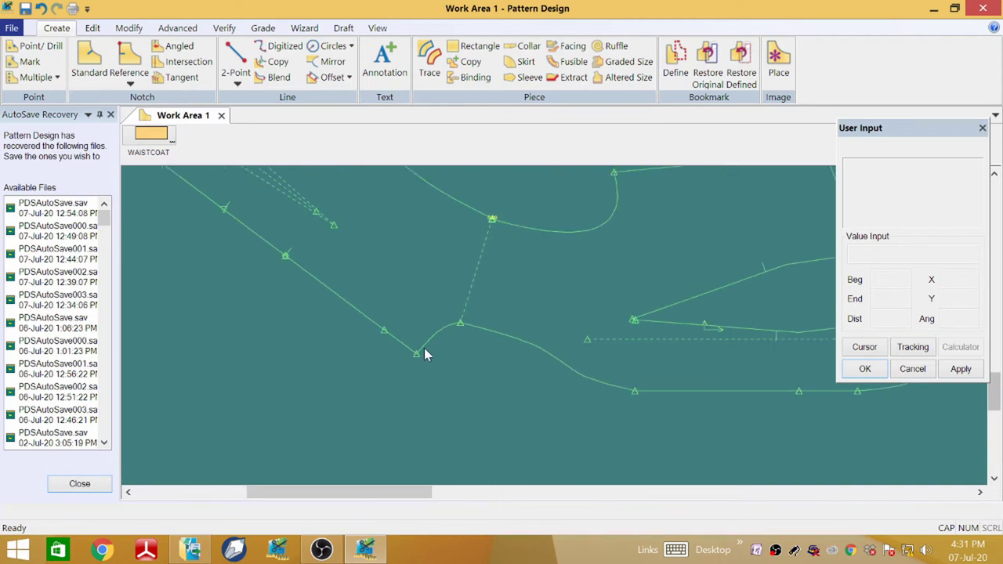
scroll(423, 354, down, 2)
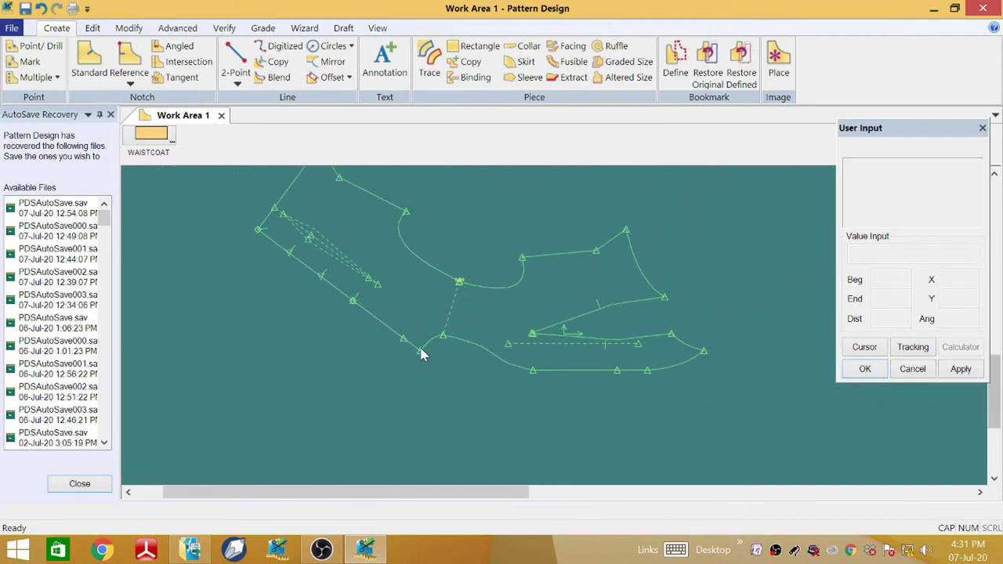
- Move the stray point beside the front dart's tip so its short segment lines up with the dart's lower leg
scroll(486, 329, up, 5)
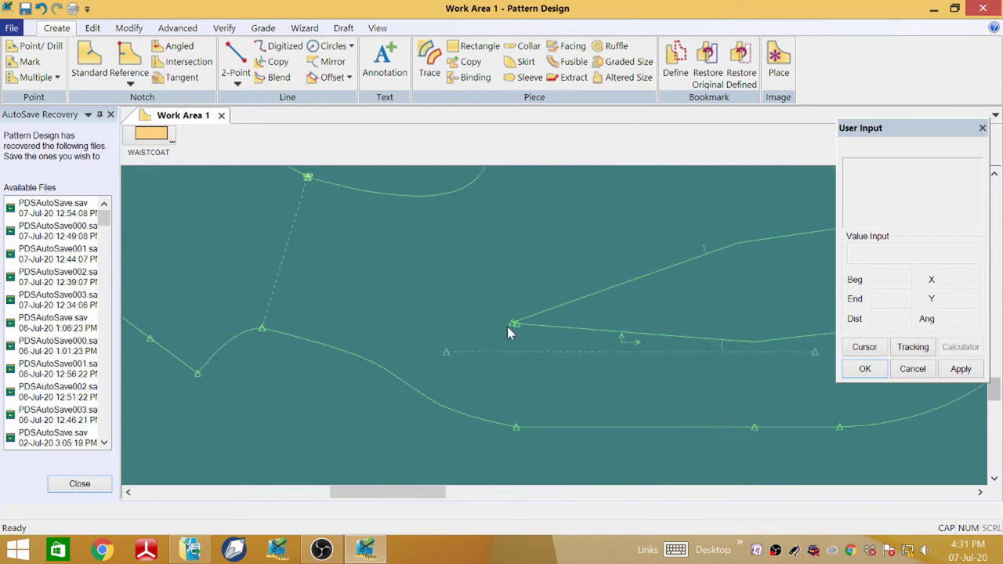
scroll(527, 331, up, 3)
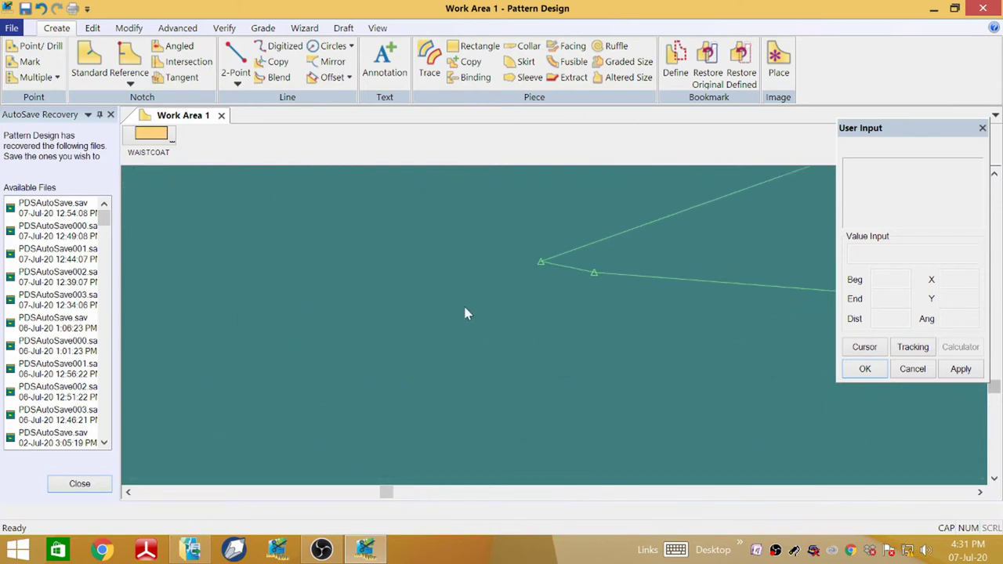
click(128, 27)
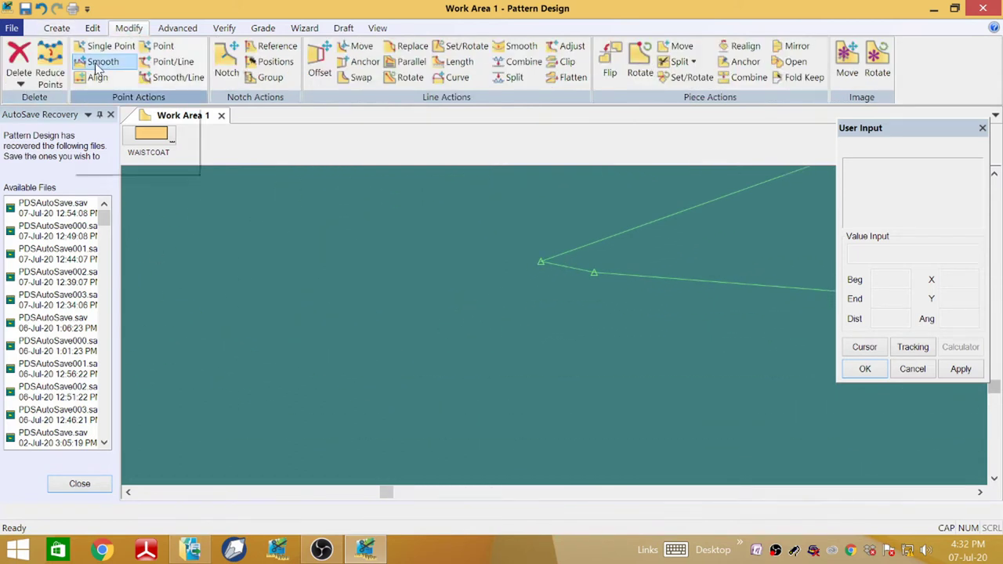
click(110, 48)
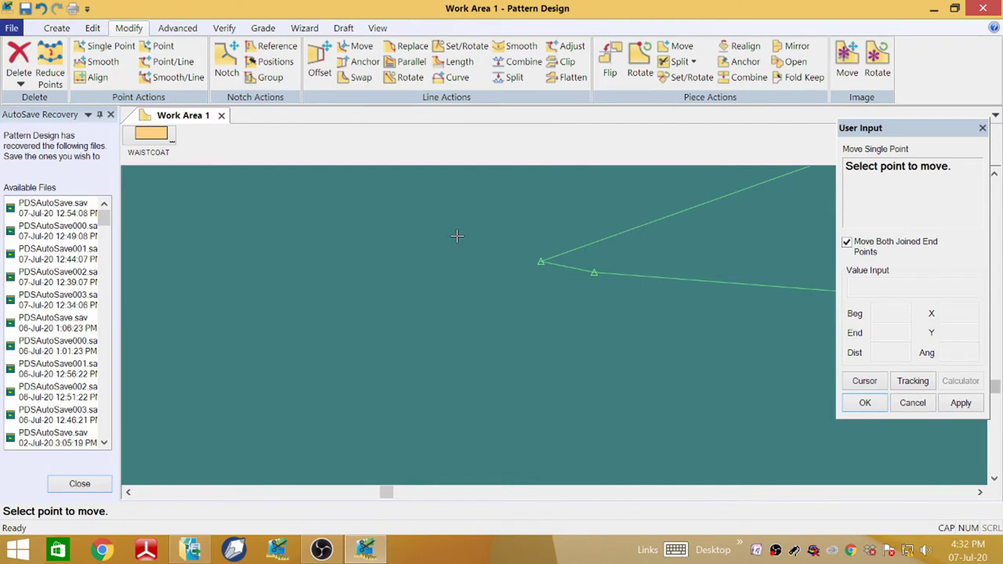
click(596, 272)
click(612, 267)
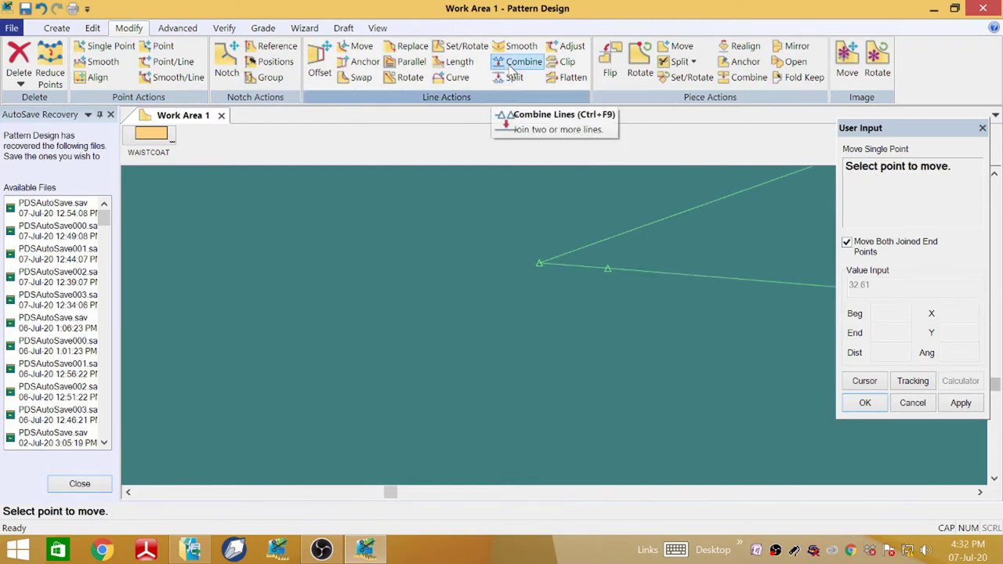
- Combine the short segment at the front dart's tip with the dart's lower leg into one line
click(518, 63)
click(593, 268)
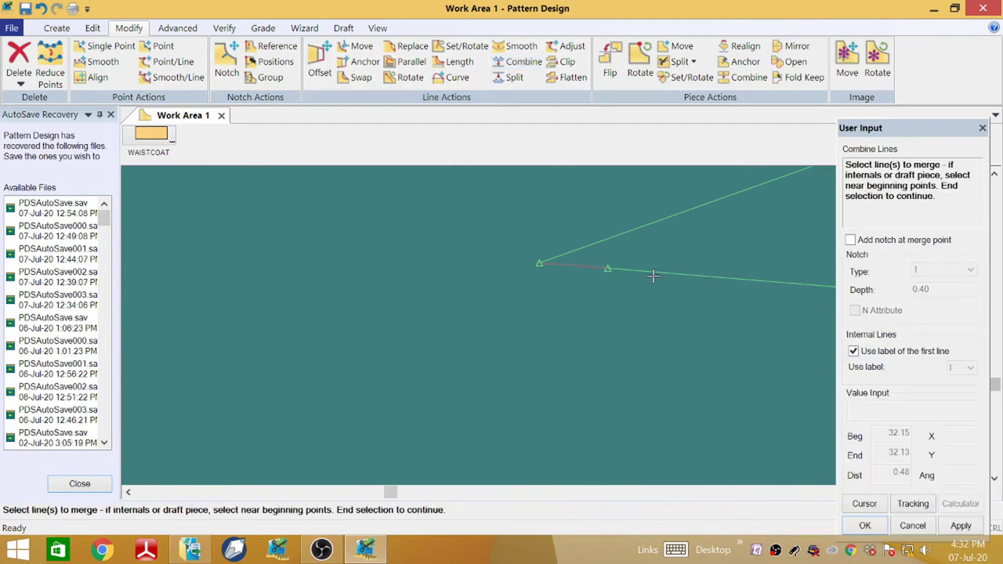
right_click(593, 261)
click(599, 264)
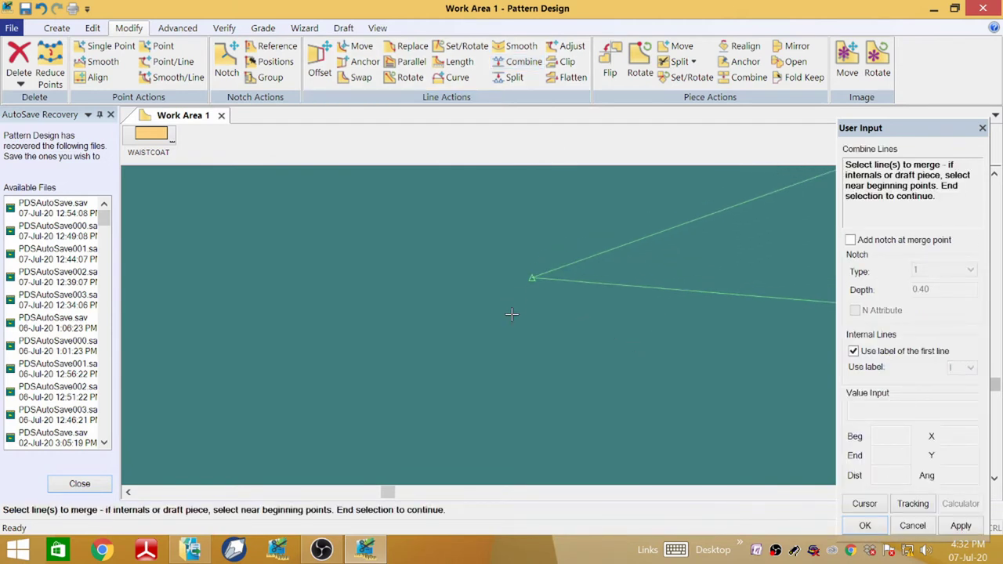
- Run a 2-Point Curve from the front dart's tip to the shoulder line, ending at a distance of 4 from its neck end
scroll(512, 315, down, 4)
scroll(493, 319, down, 4)
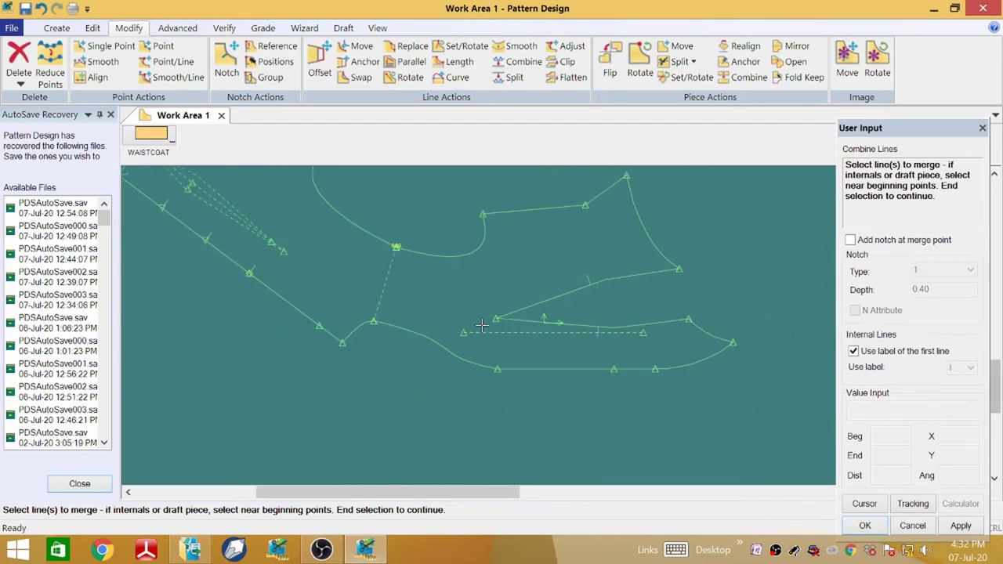
click(59, 28)
click(238, 83)
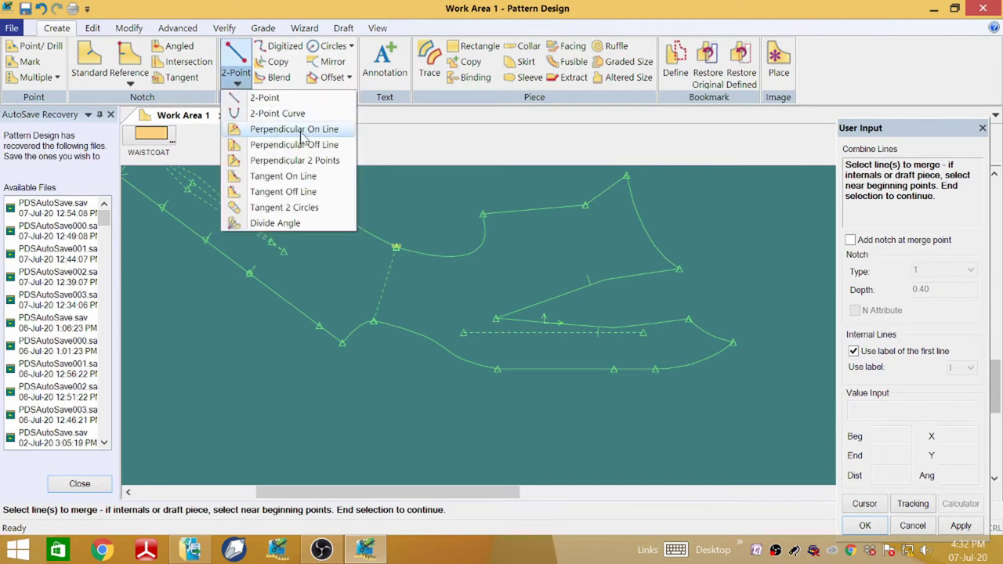
click(270, 113)
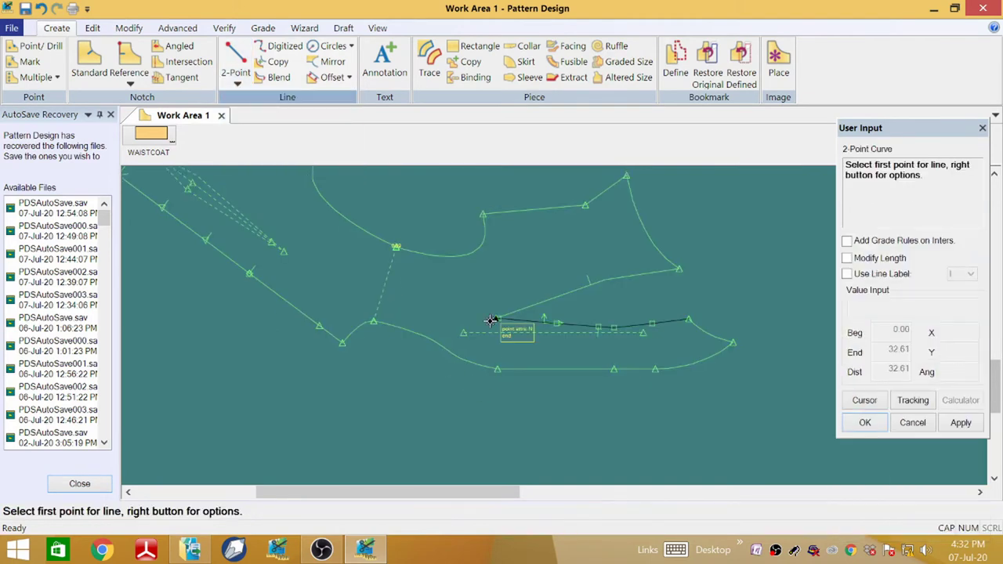
click(491, 321)
scroll(384, 304, up, 2)
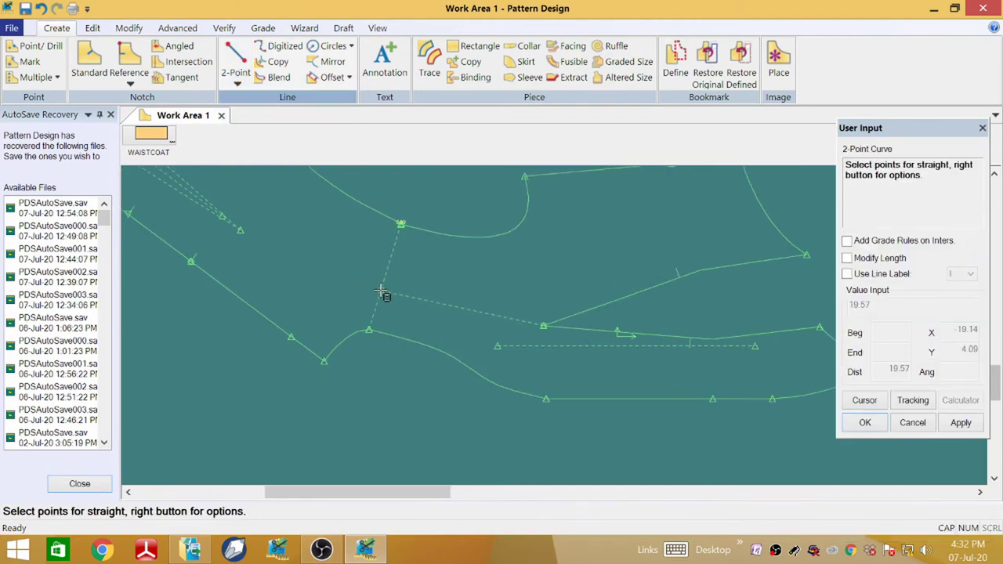
click(373, 337)
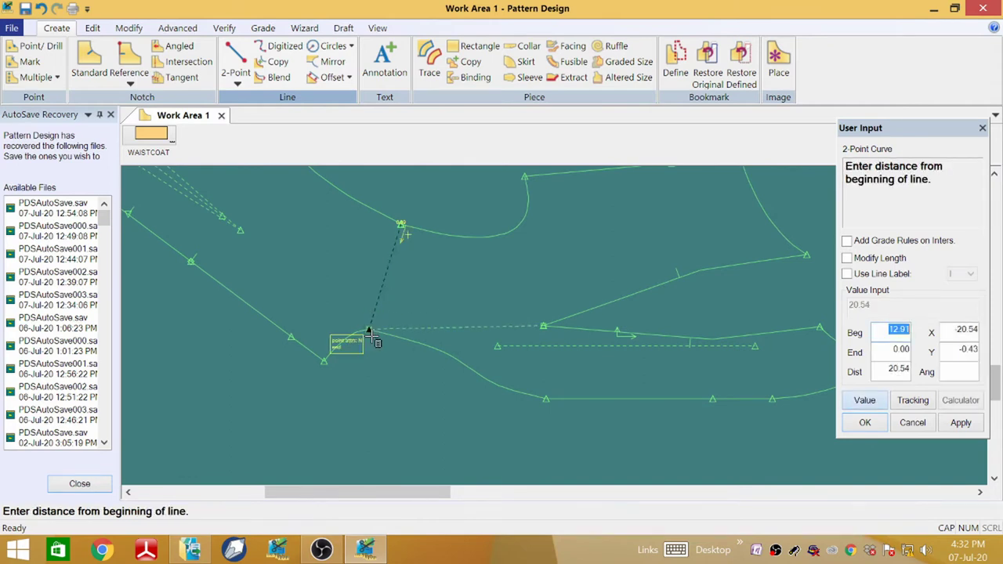
key(Tab)
text(4)
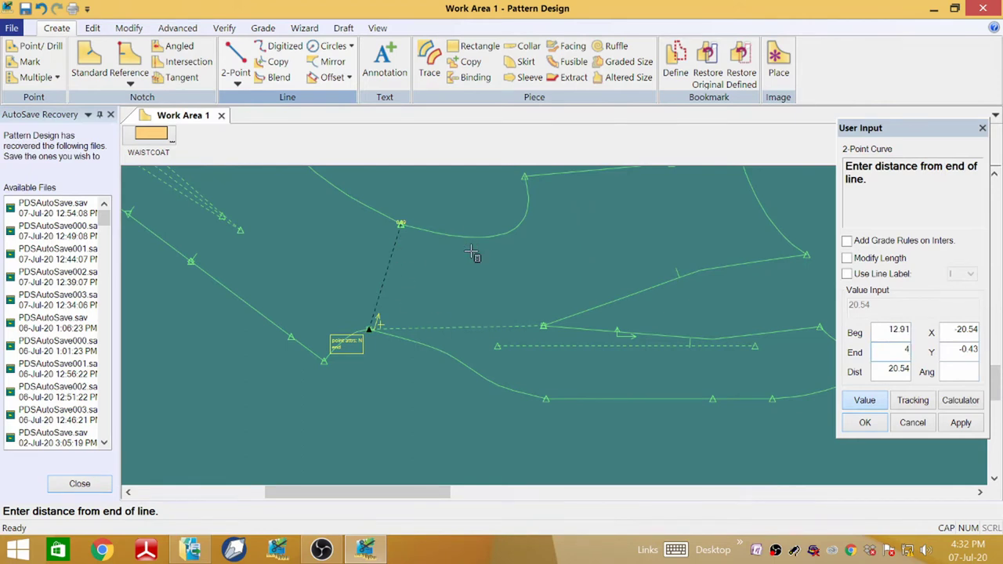
key(Return)
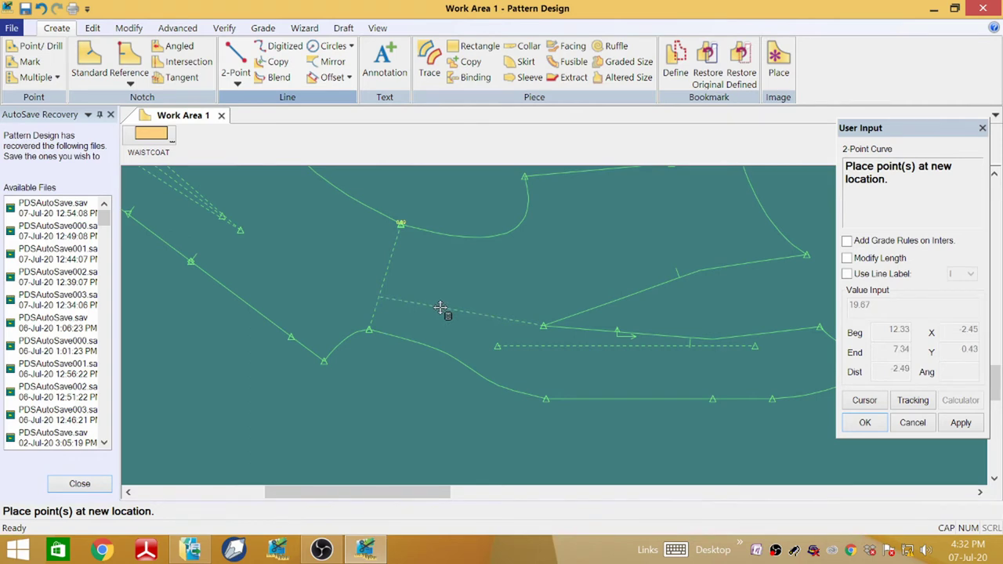
- Fix the curve's shape so it runs nearly straight between the dart tip and the shoulder line, and end the command
click(440, 307)
scroll(311, 336, up, 1)
scroll(445, 248, down, 1)
right_click(445, 263)
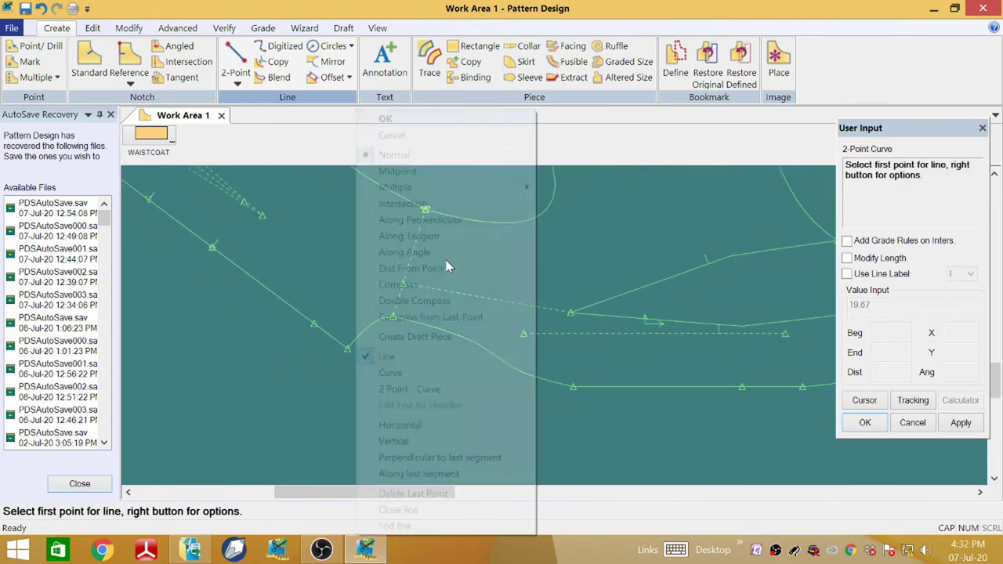
click(384, 119)
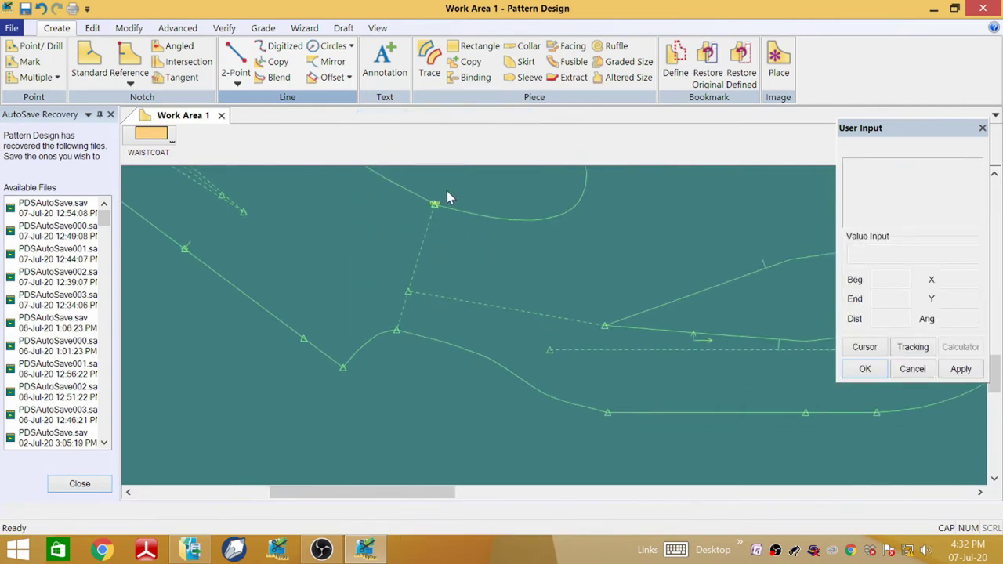
- Run a 2-Point Curve from the centre back point near the neck to the front curve's shoulder end, bowed by about 1.4
click(237, 83)
click(270, 113)
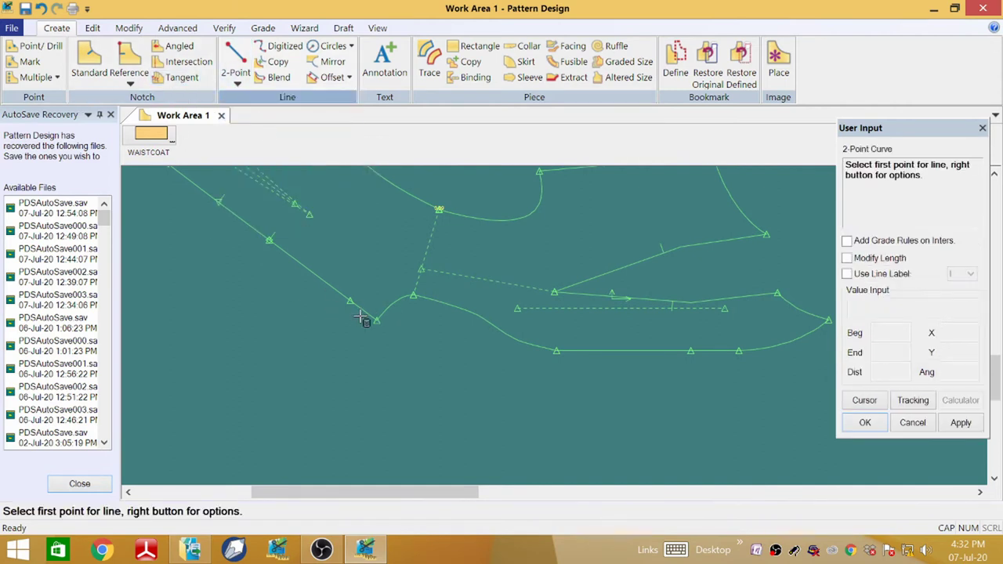
click(343, 300)
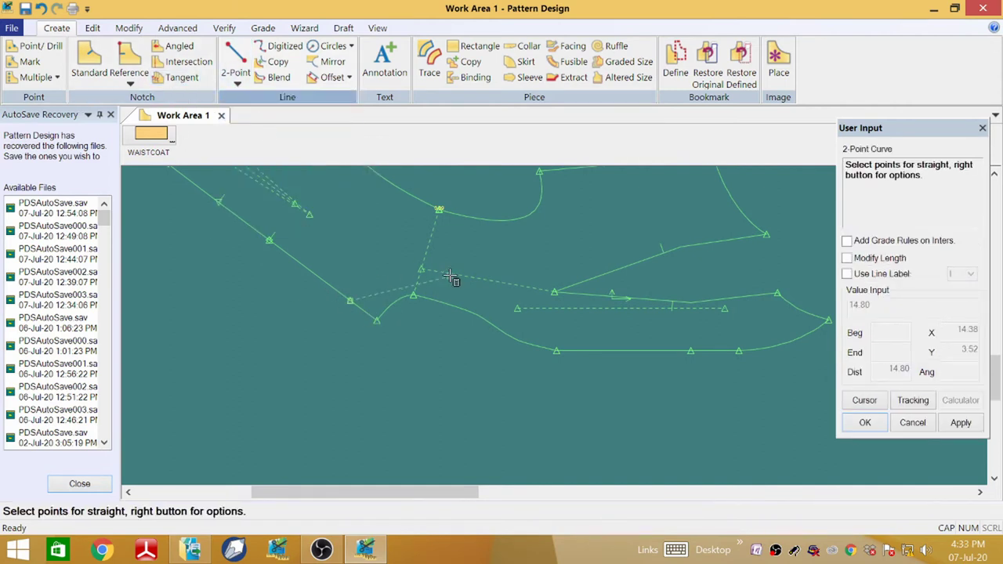
click(419, 269)
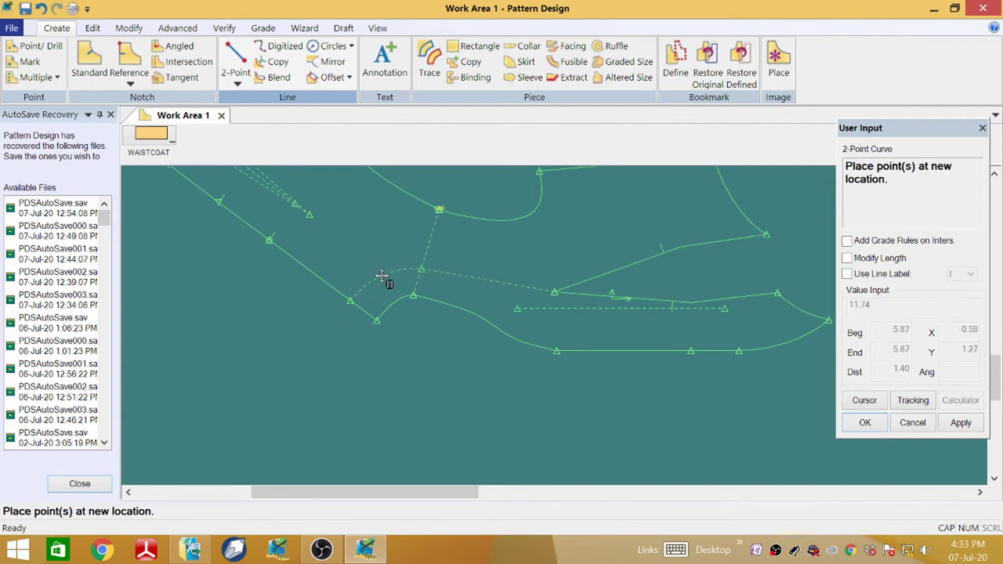
click(383, 279)
right_click(377, 243)
click(316, 118)
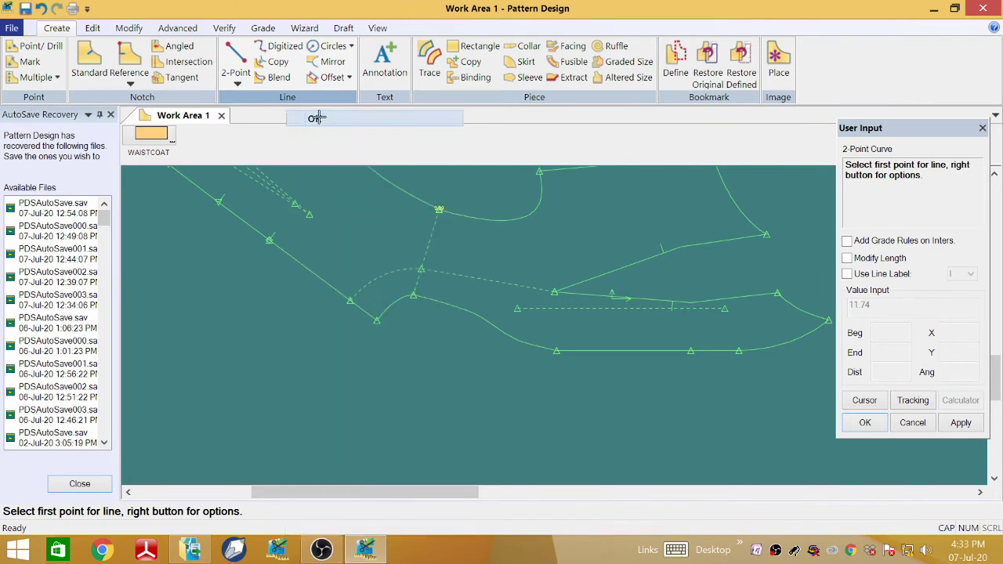
scroll(372, 279, up, 2)
scroll(377, 269, down, 5)
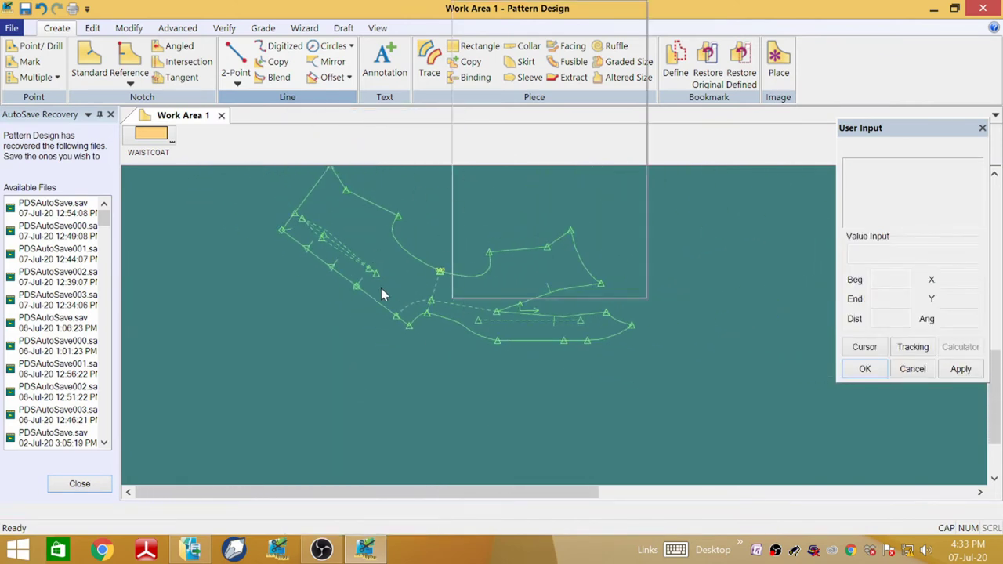
middle_drag(302, 318, 282, 362)
scroll(344, 401, up, 1)
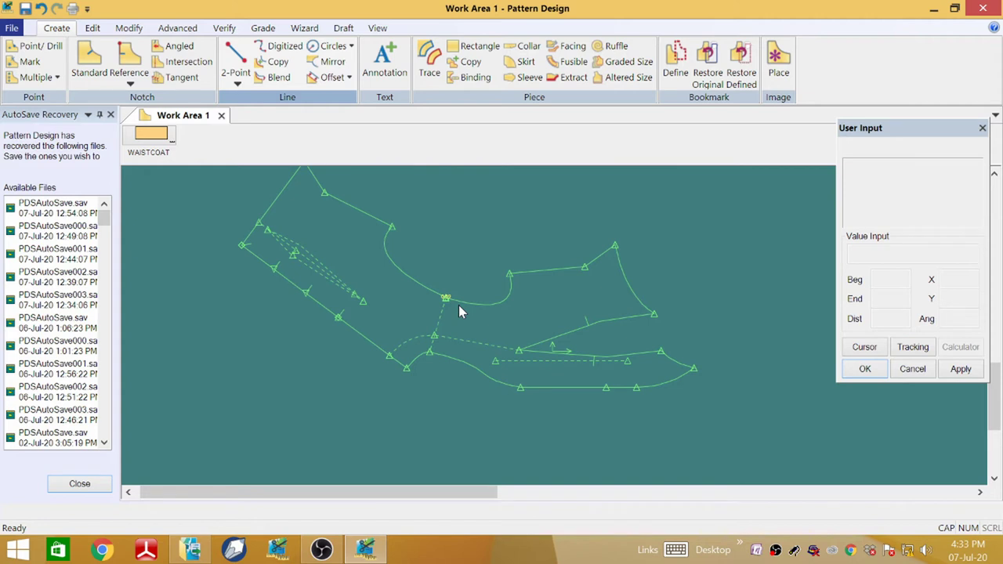
scroll(537, 282, up, 3)
scroll(531, 298, down, 3)
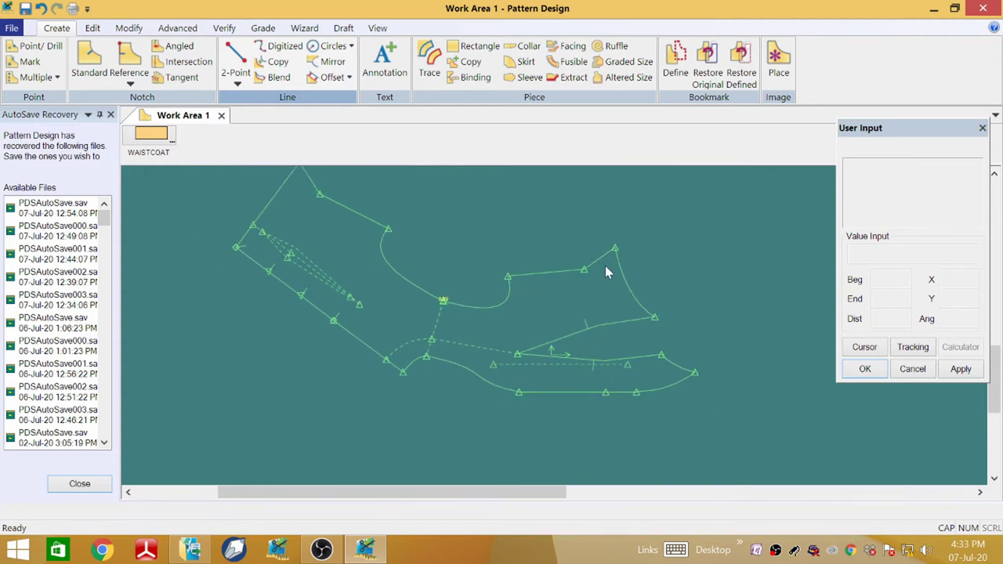
scroll(590, 296, down, 1)
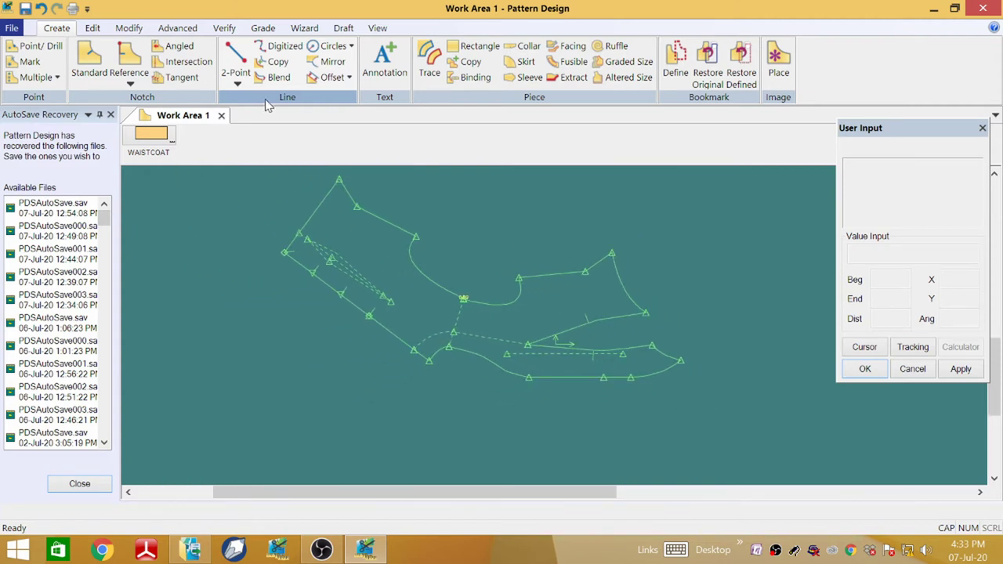
- Add an Offset Even copy of the front hem lines on both sides of the dart, 3 inside the edge
click(330, 77)
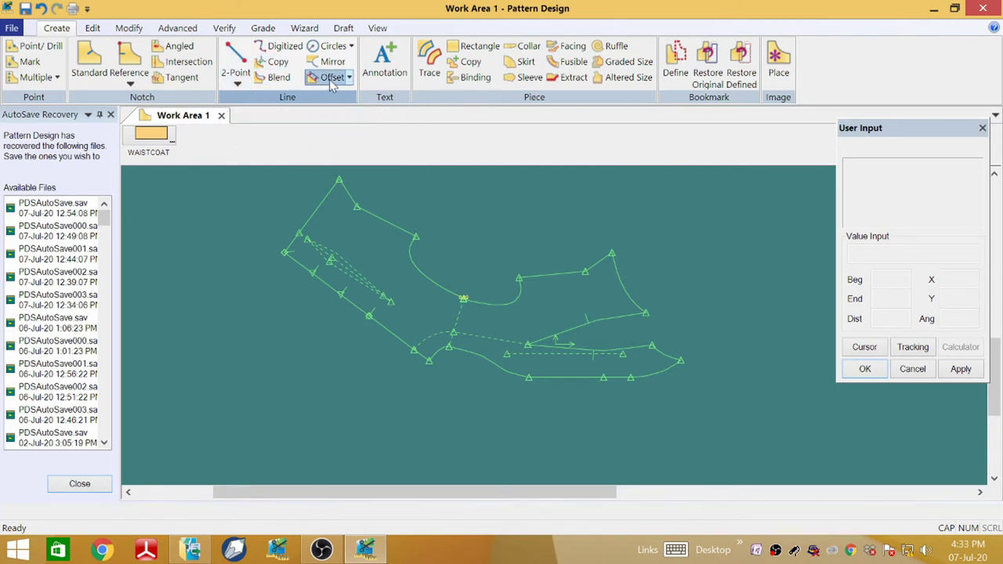
click(620, 274)
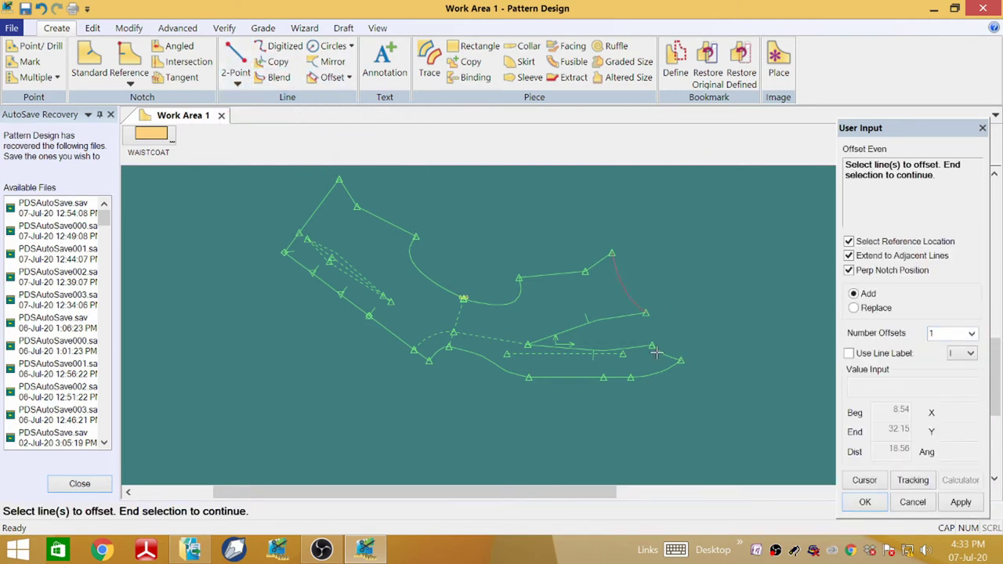
right_click(632, 307)
click(632, 307)
click(630, 296)
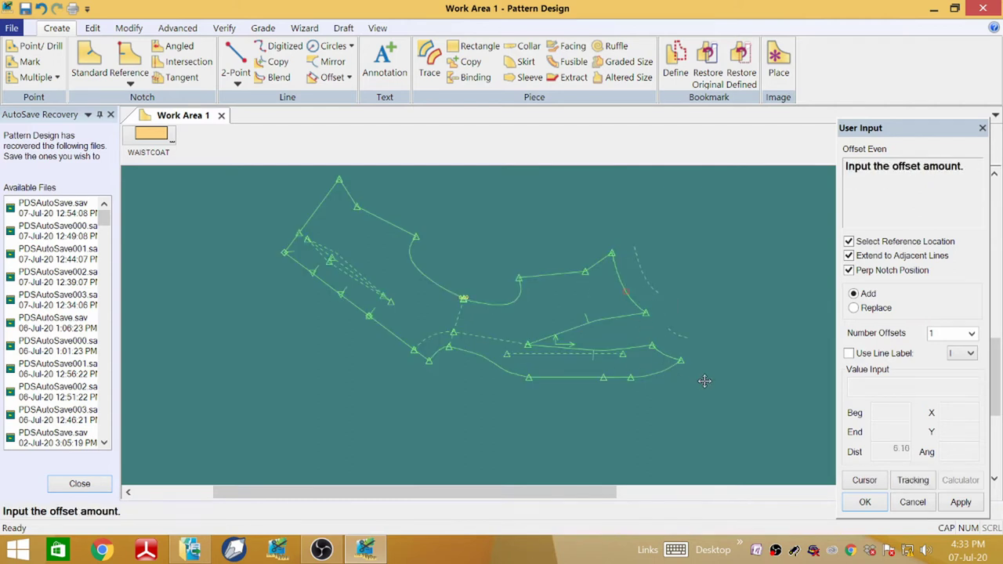
click(867, 481)
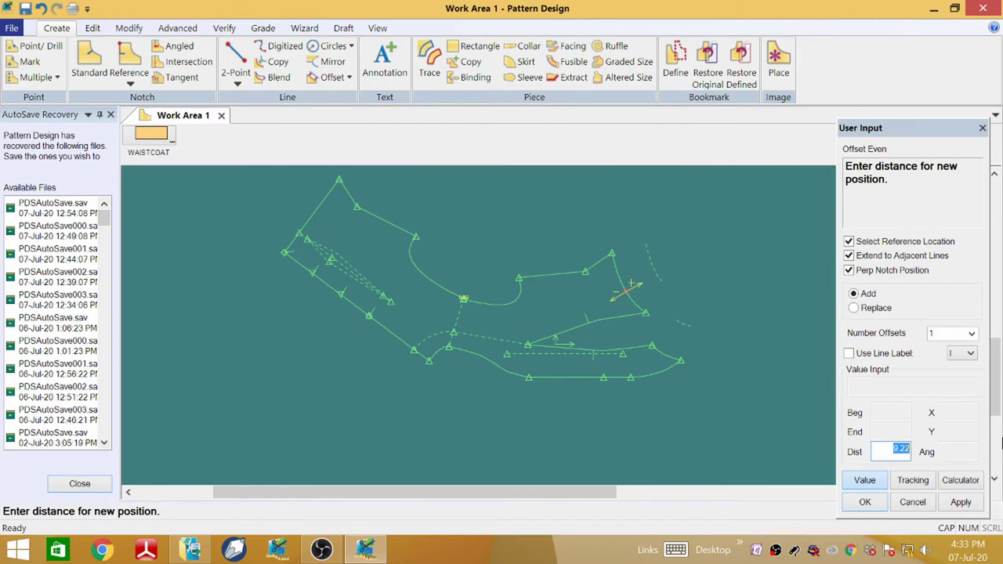
key(BackSpace)
text(3)
key(Return)
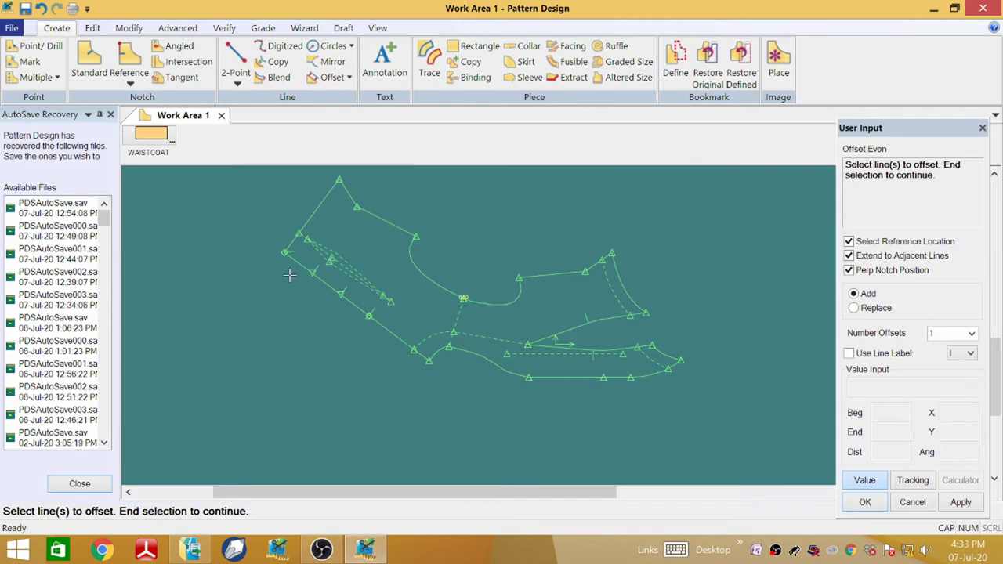
- Add an inward even offset of the back hem line across the back dart, and end the command
click(316, 208)
right_click(313, 215)
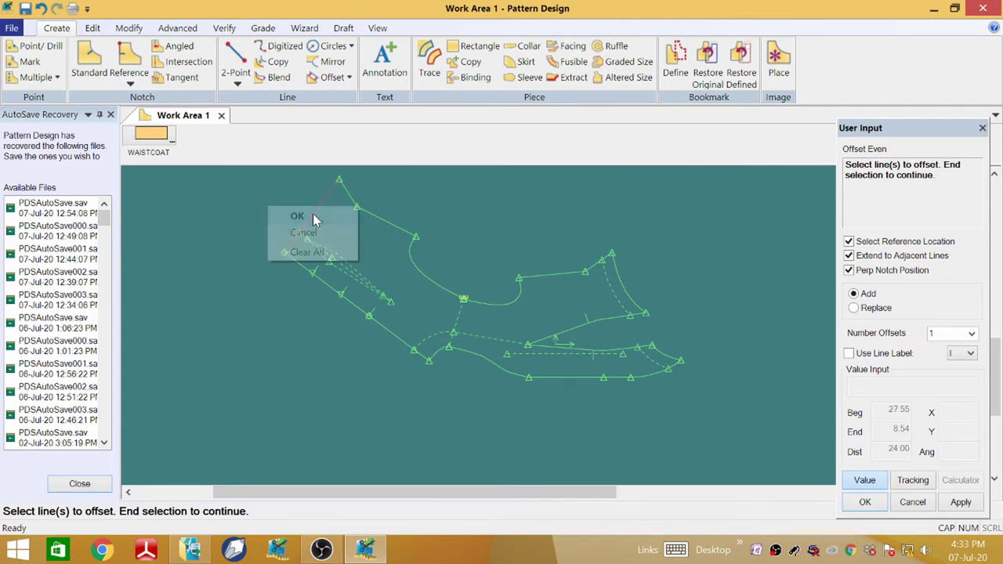
click(307, 220)
click(333, 246)
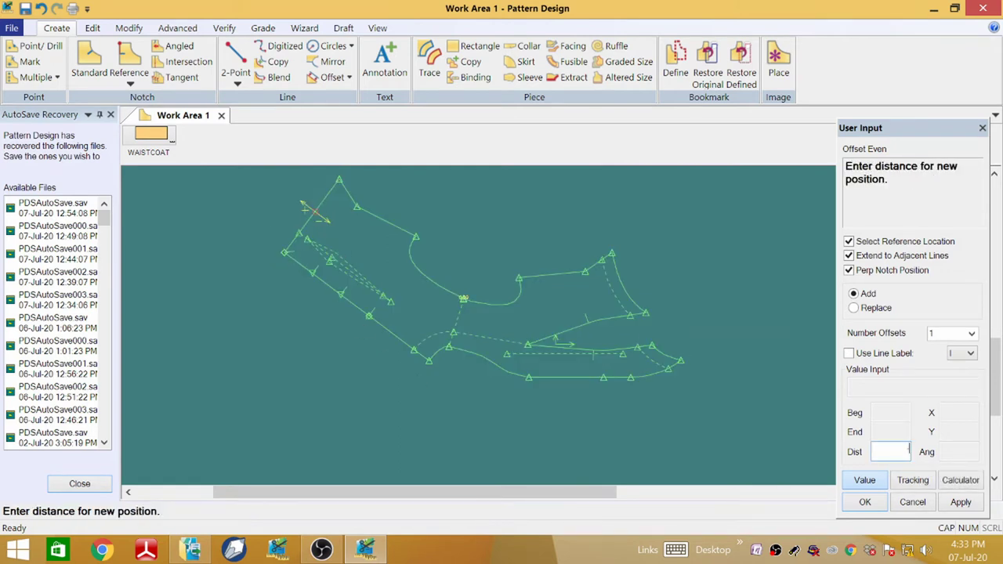
key(Return)
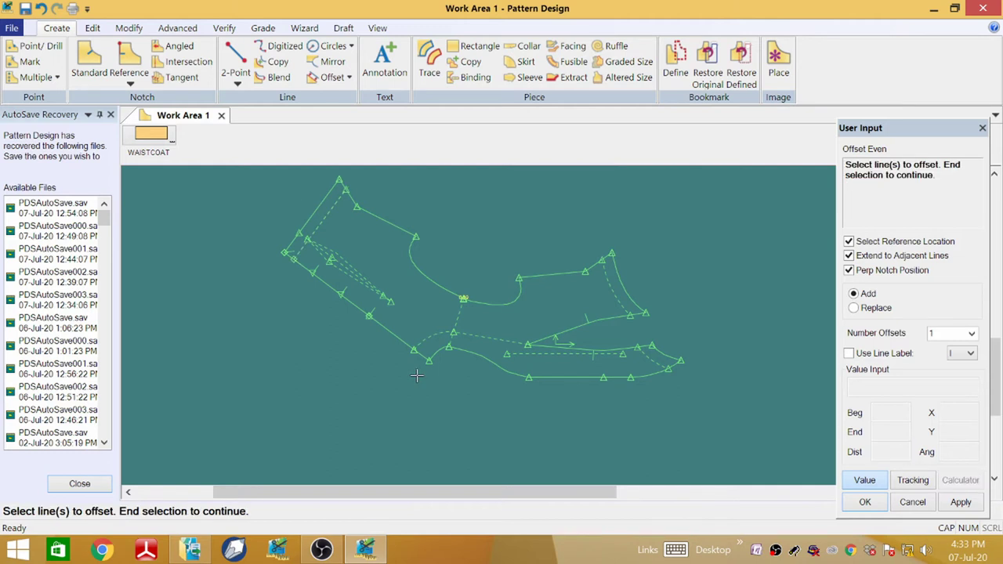
right_click(484, 232)
click(486, 234)
- Check the inward offset lines along the back and front hems of the combined piece
scroll(312, 220, up, 5)
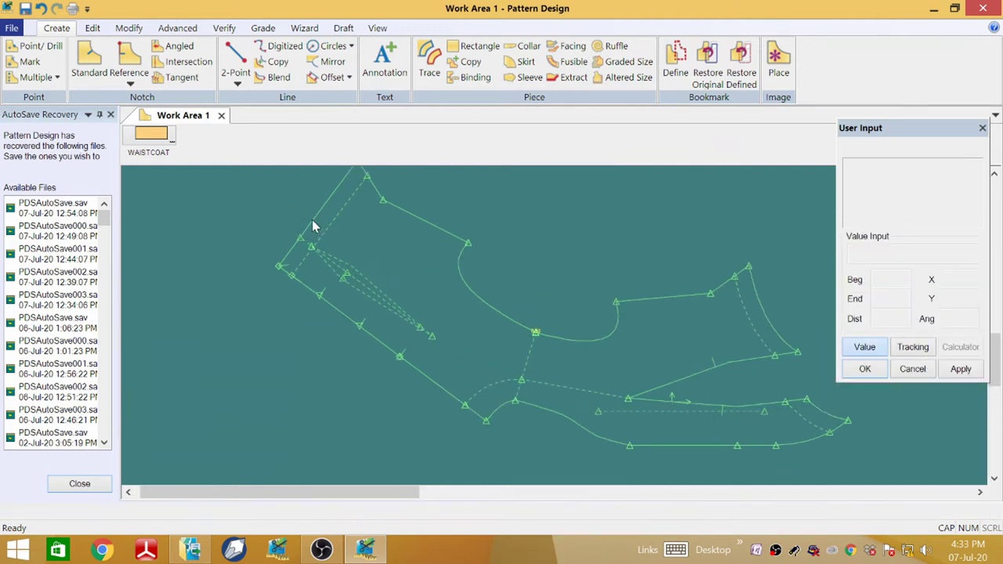
scroll(335, 223, down, 3)
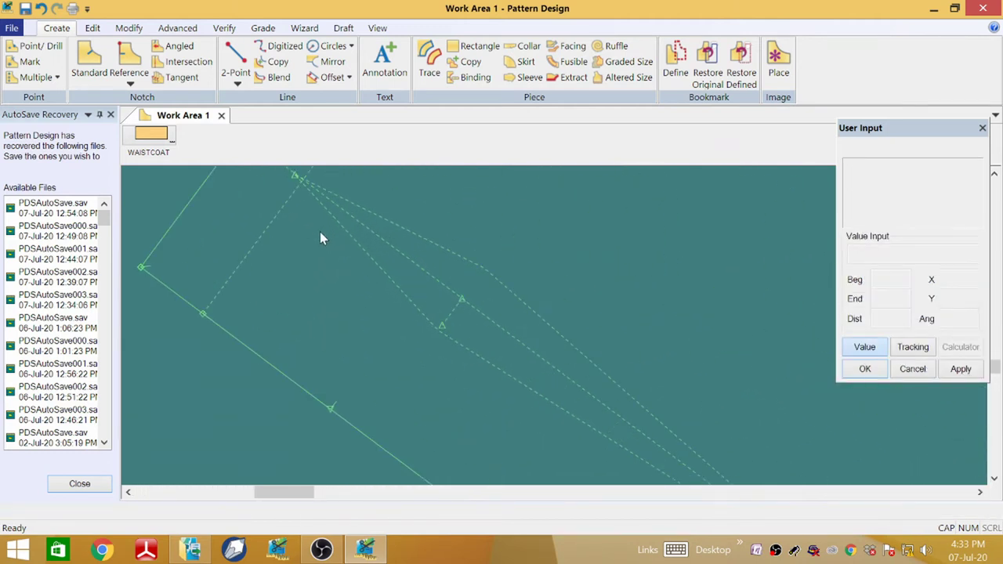
scroll(287, 235, down, 2)
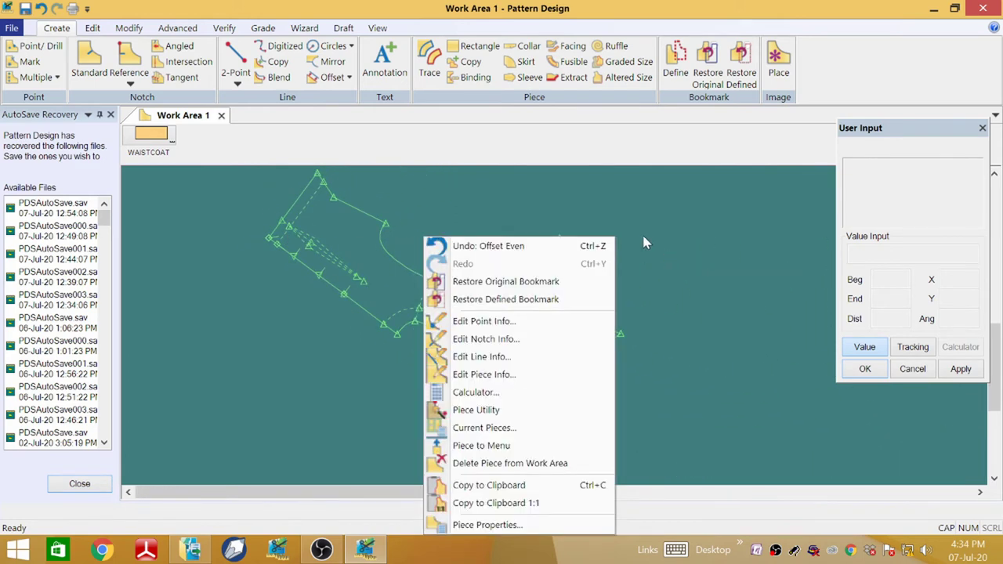
click(643, 242)
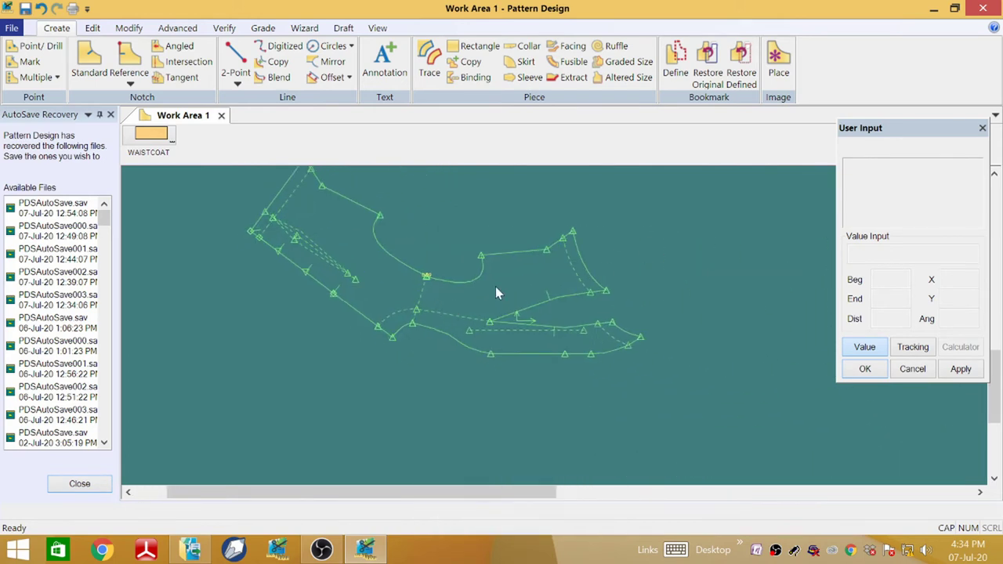
scroll(650, 244, down, 1)
scroll(401, 264, up, 4)
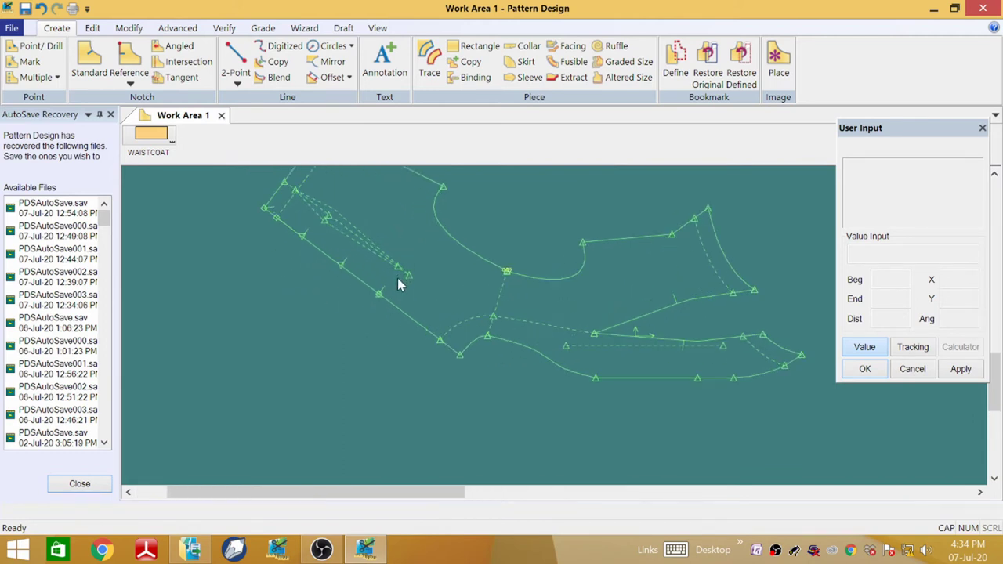
scroll(348, 273, down, 2)
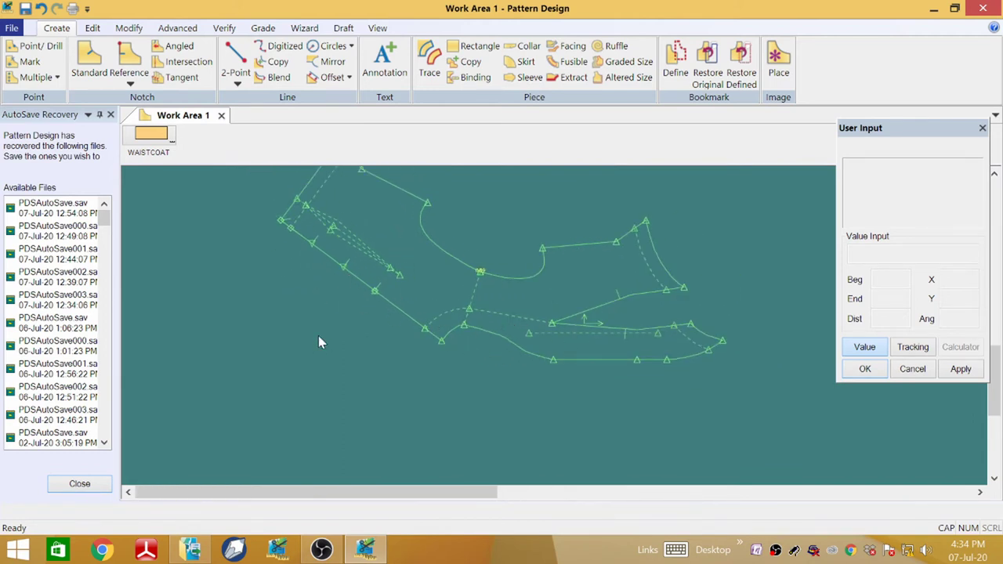
middle_drag(428, 272, 395, 301)
scroll(569, 282, down, 1)
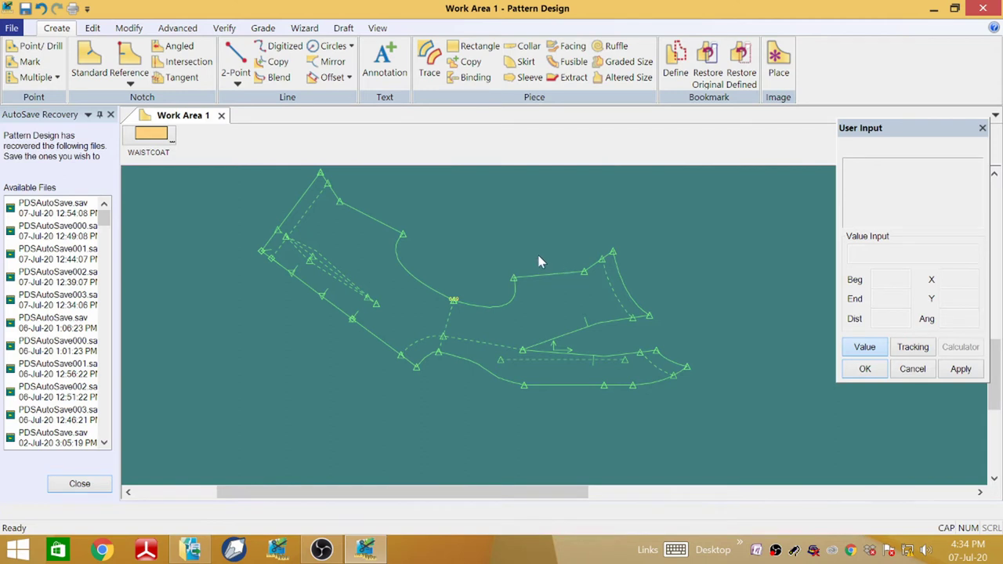
- Trace the front facing's perimeter from the style curve, lower dart leg, hem offset, front edge, neckline and shoulder line
click(436, 76)
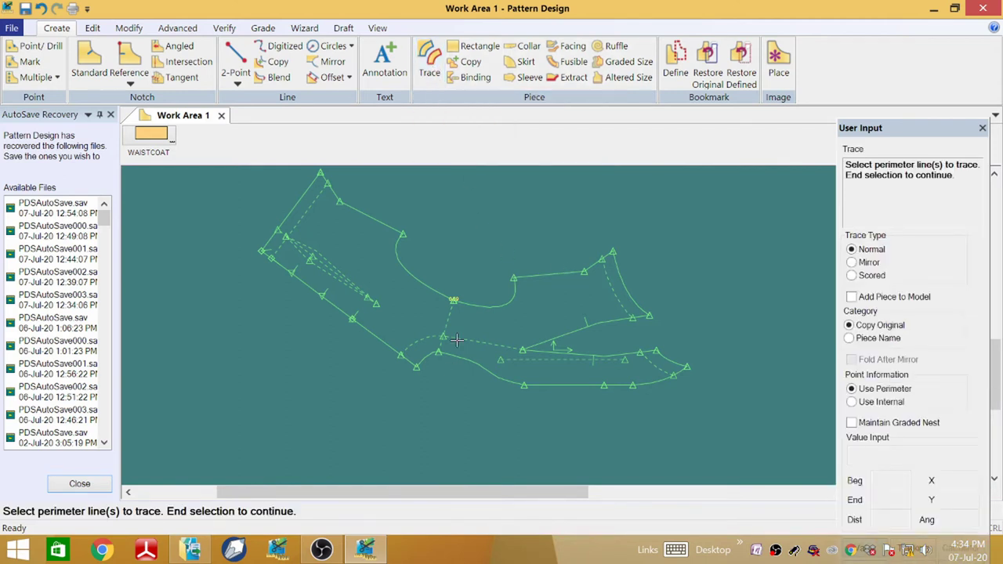
click(457, 340)
click(572, 357)
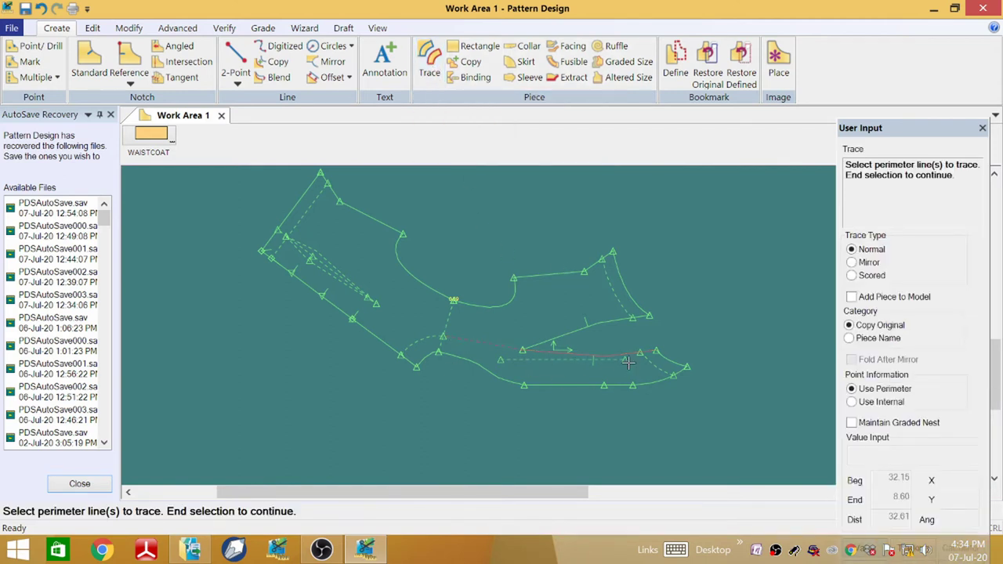
click(650, 381)
click(612, 387)
click(561, 385)
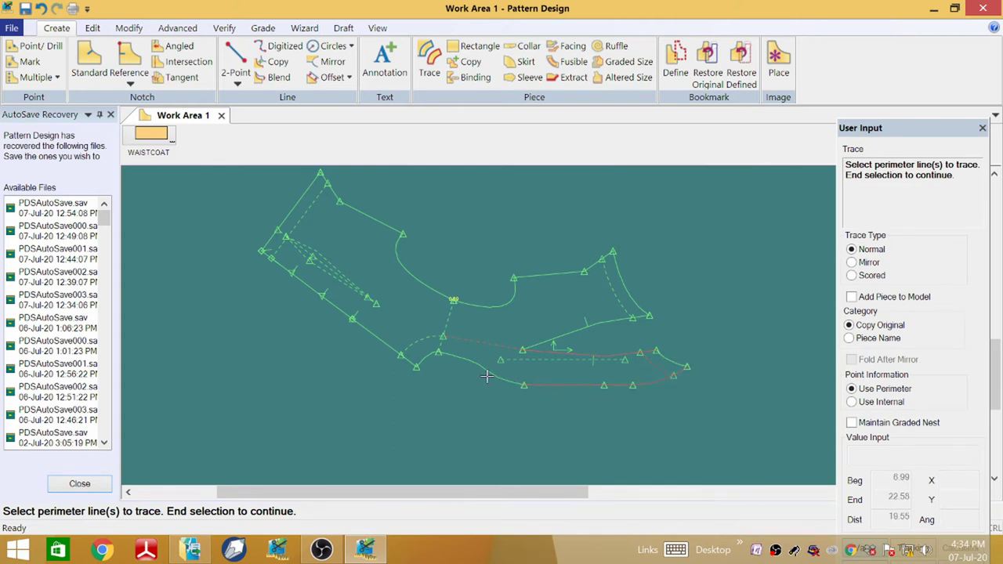
click(476, 365)
scroll(448, 345, up, 3)
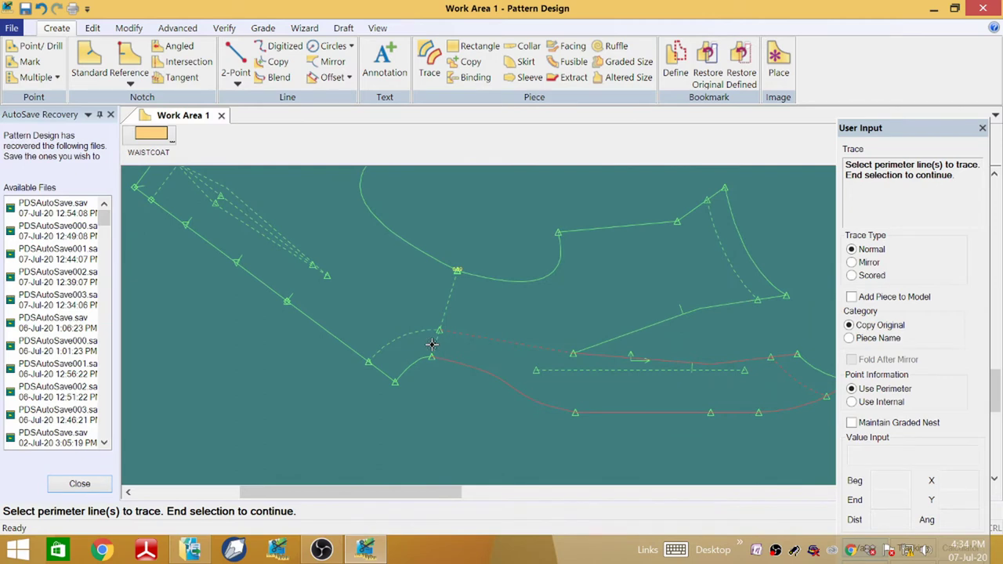
scroll(401, 337, down, 2)
right_click(473, 340)
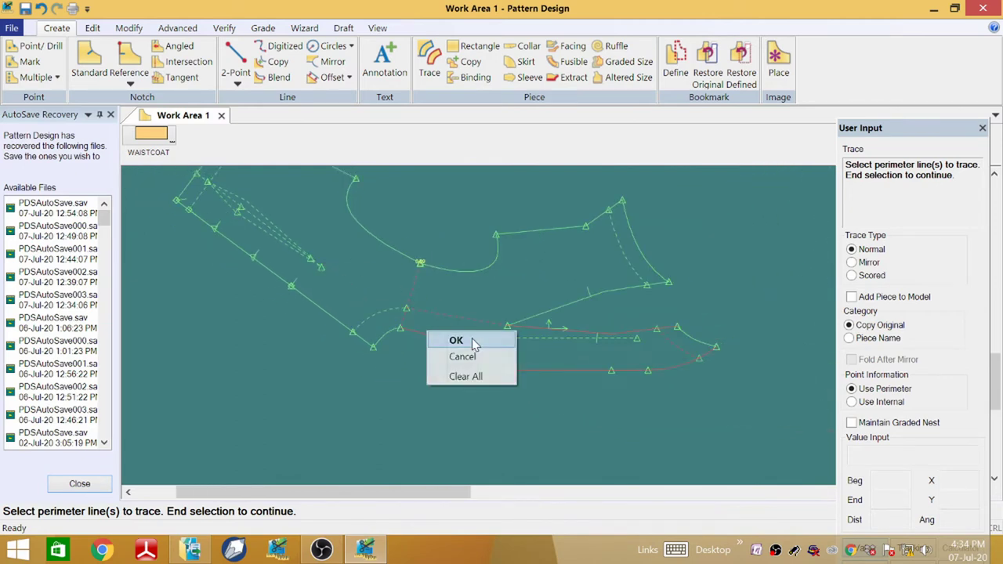
click(456, 340)
right_click(474, 340)
click(456, 340)
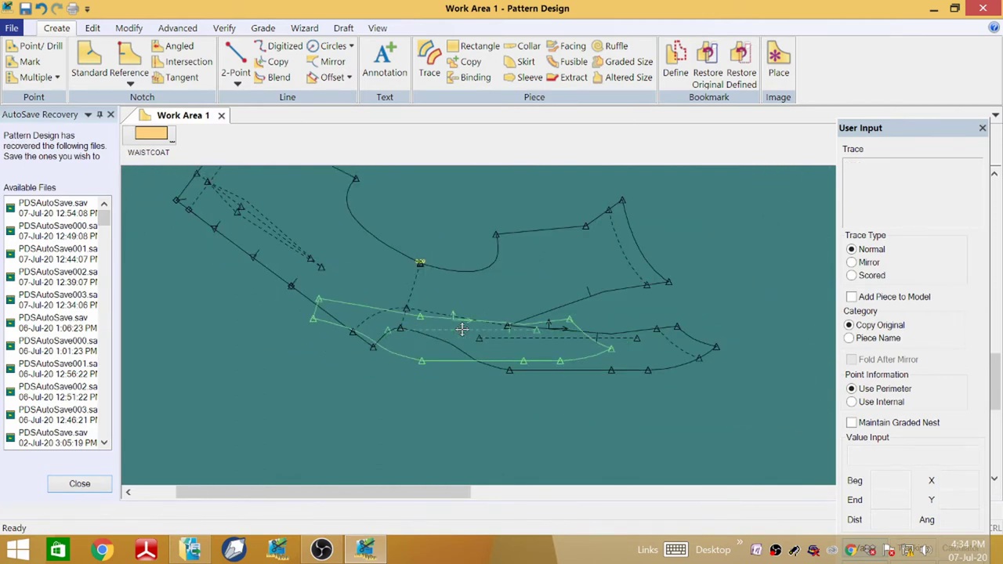
- Place the traced piece below the combined waistcoat and name it "front facing"
scroll(490, 216, up, 1)
scroll(491, 219, down, 3)
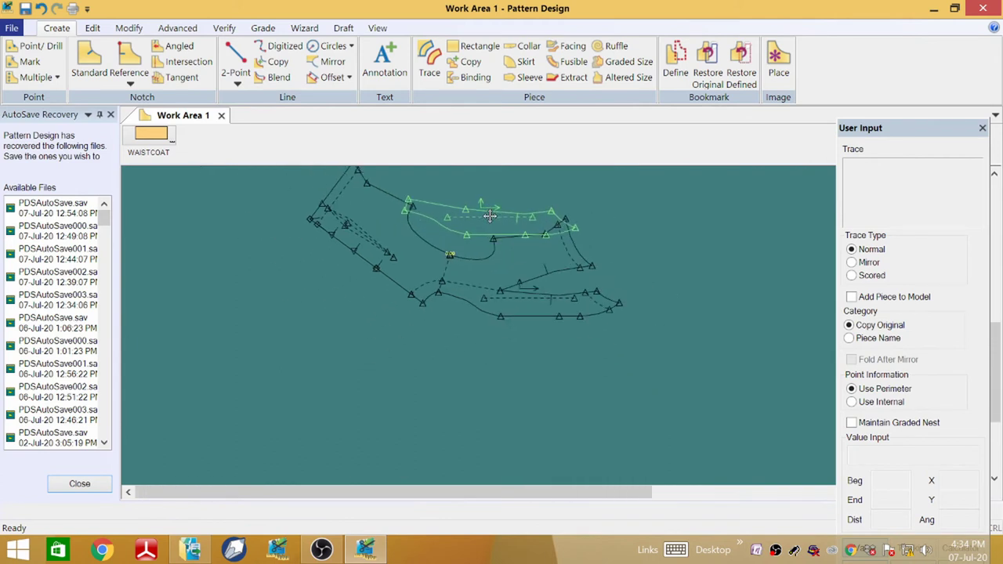
scroll(510, 339, up, 1)
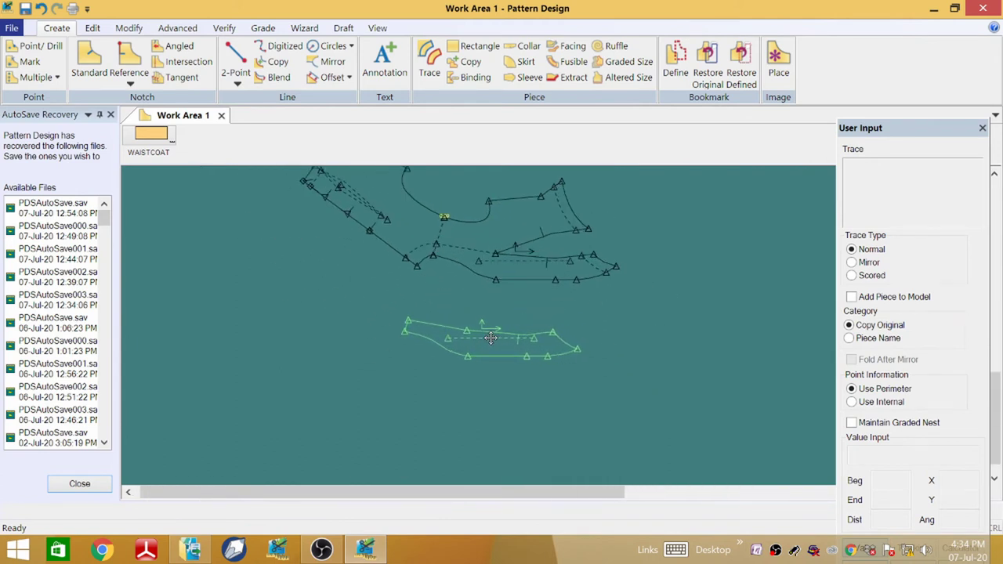
scroll(489, 337, up, 1)
scroll(490, 337, up, 1)
click(493, 321)
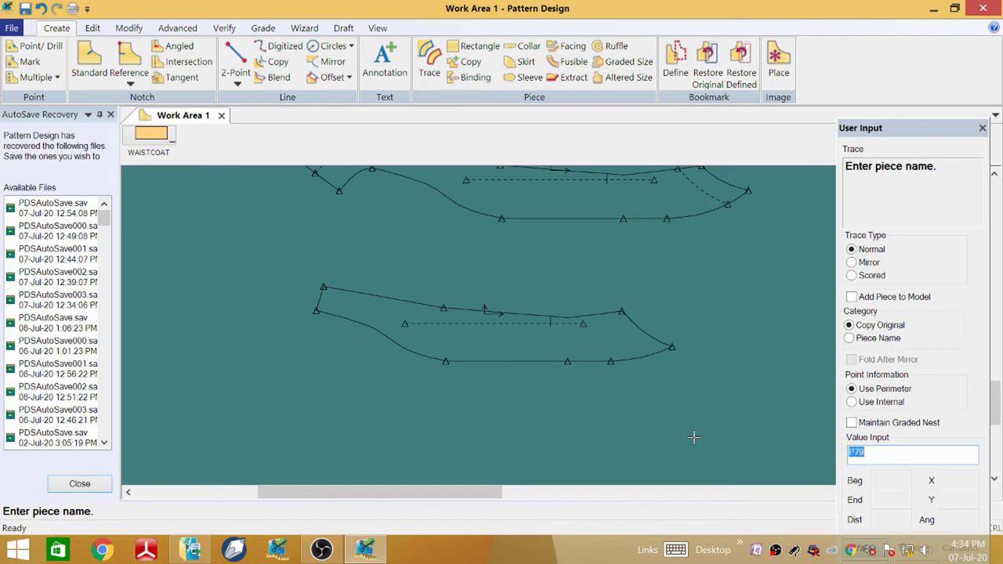
text(front facing)
right_click(556, 235)
click(555, 236)
- End the Trace command and shift the front facing piece slightly in the empty area below the waistcoat
click(565, 319)
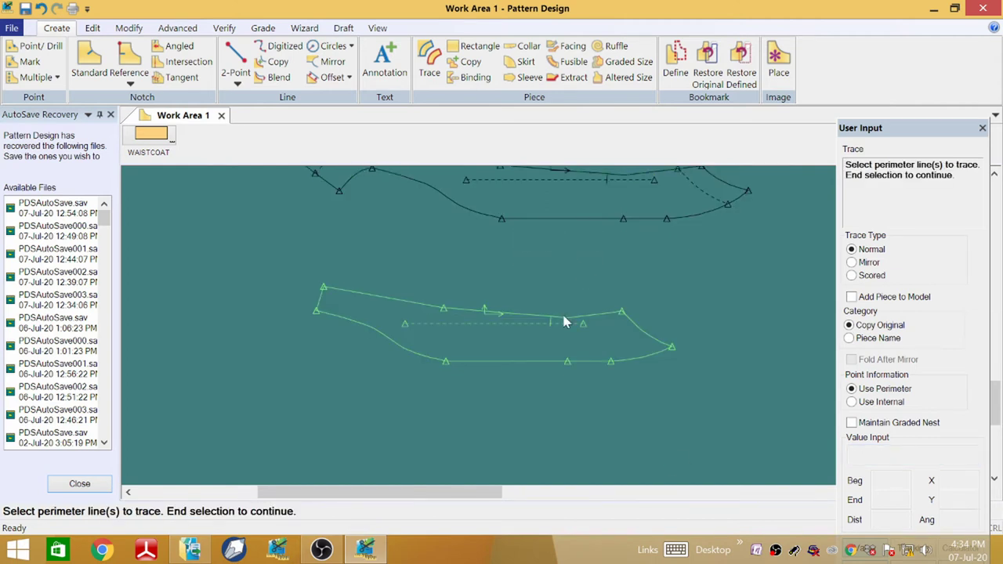
right_click(563, 315)
click(562, 316)
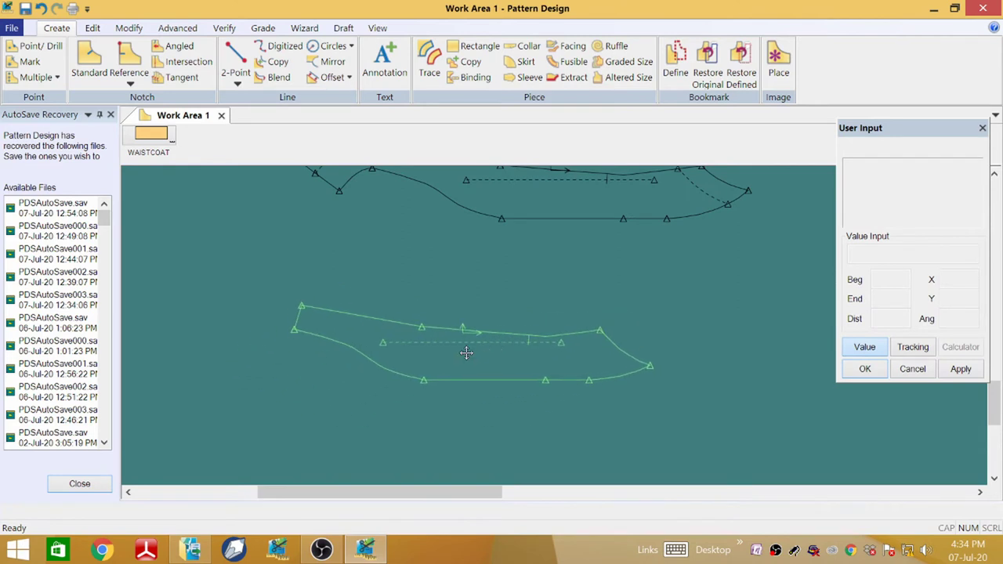
click(449, 340)
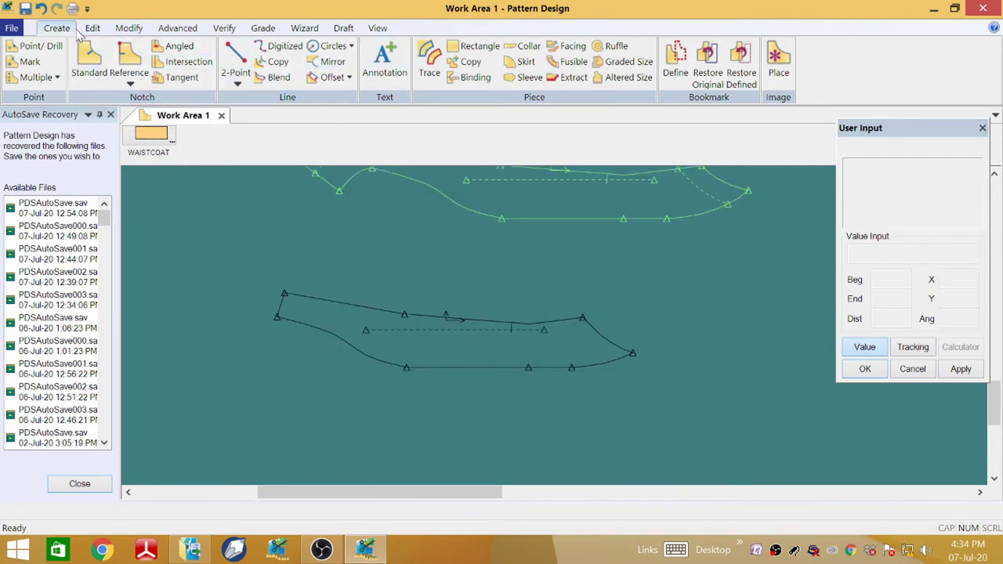
- Add the annotation "front facing" inside the front facing piece, just below its grain line
click(384, 63)
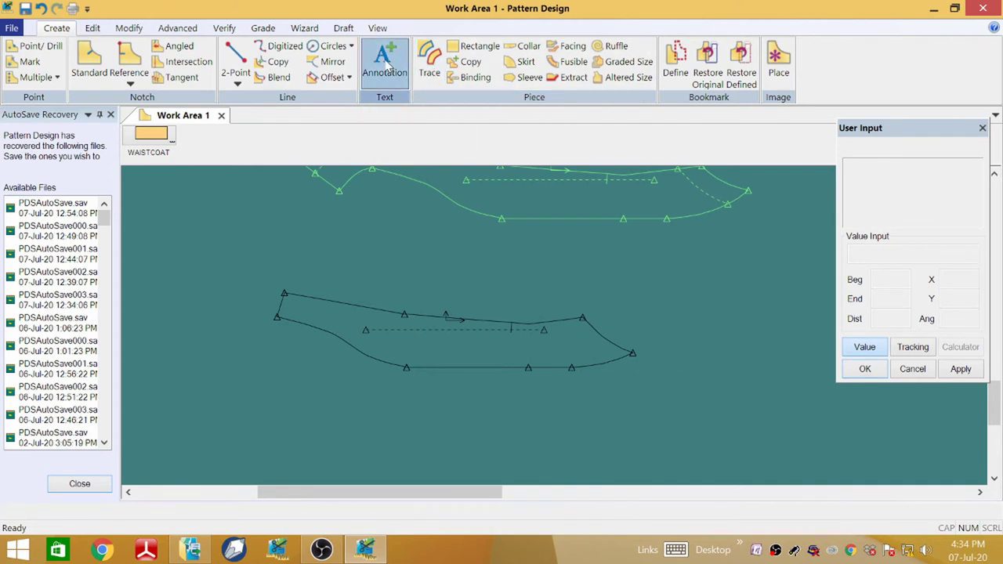
right_click(468, 341)
click(466, 344)
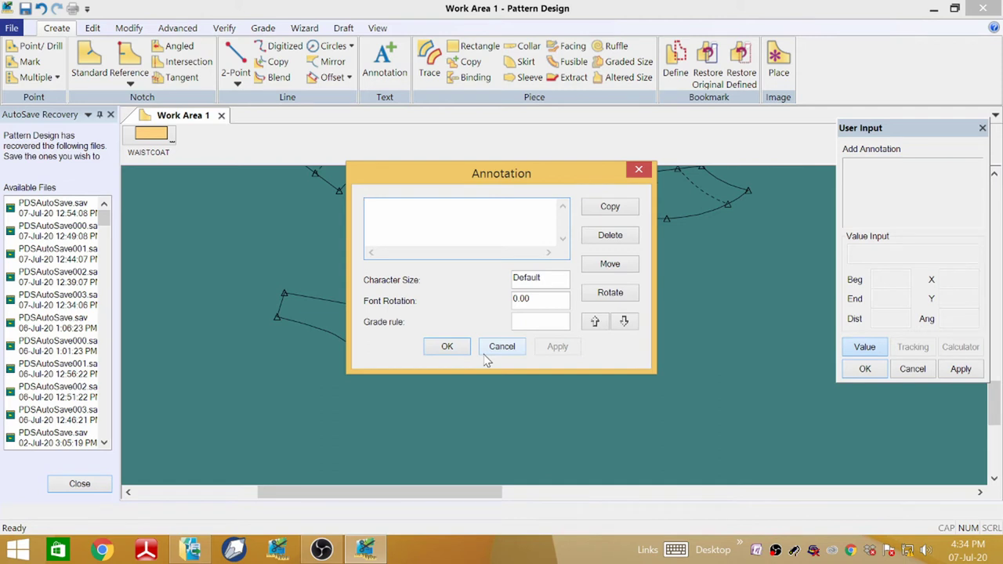
text(front facing)
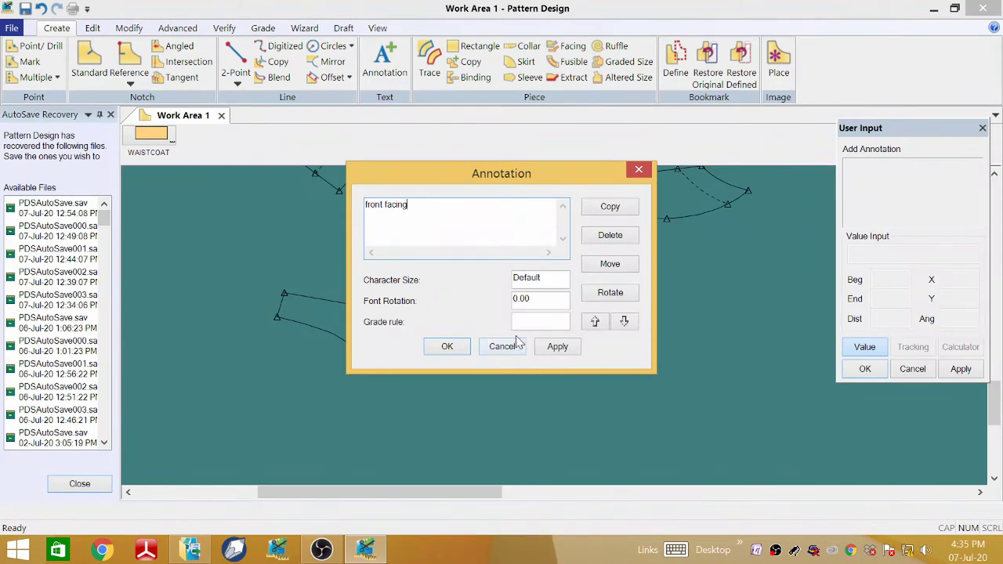
click(447, 346)
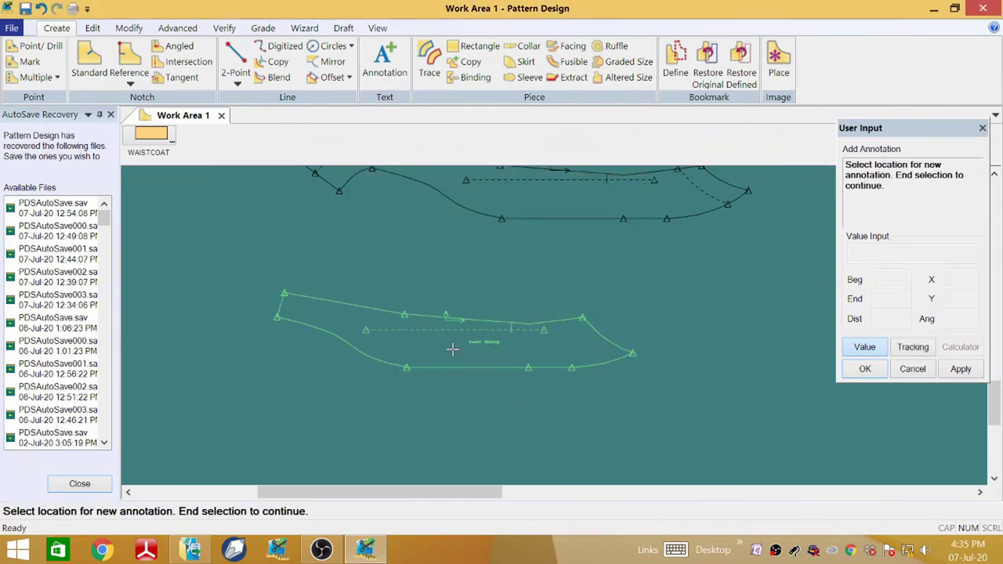
scroll(477, 357, up, 2)
scroll(477, 357, up, 3)
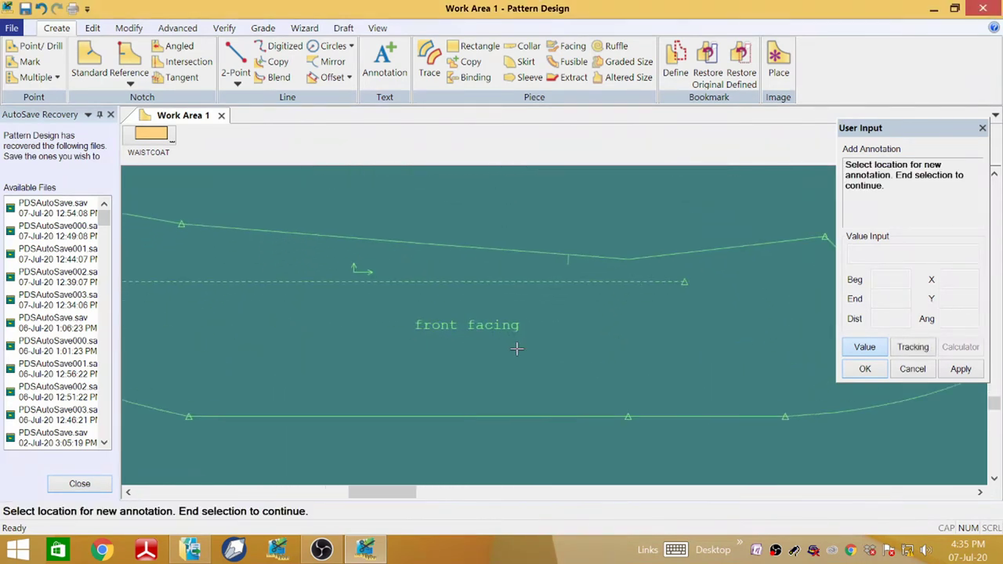
- Edit the front facing's annotation to add "cut-2" on a second line
click(93, 28)
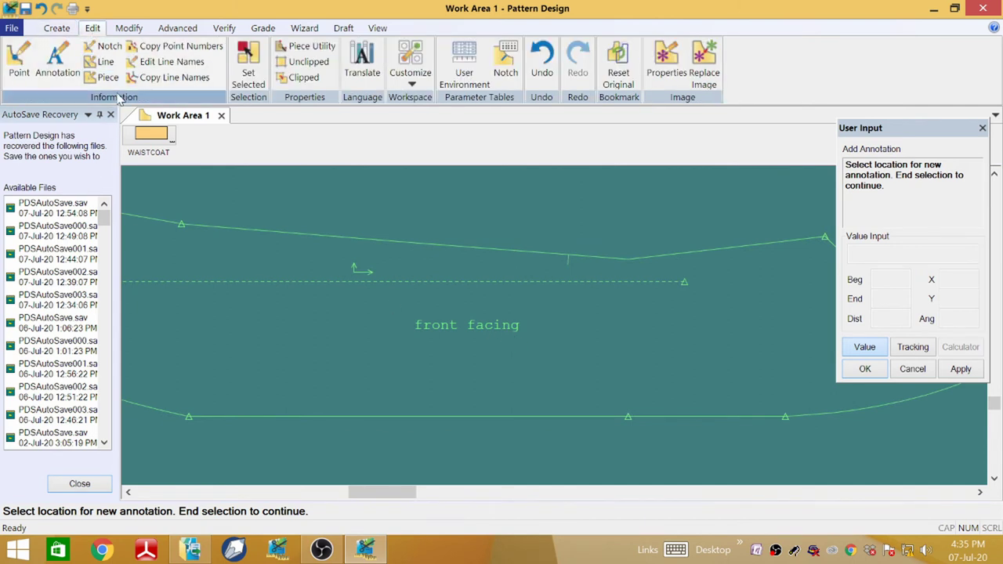
click(57, 63)
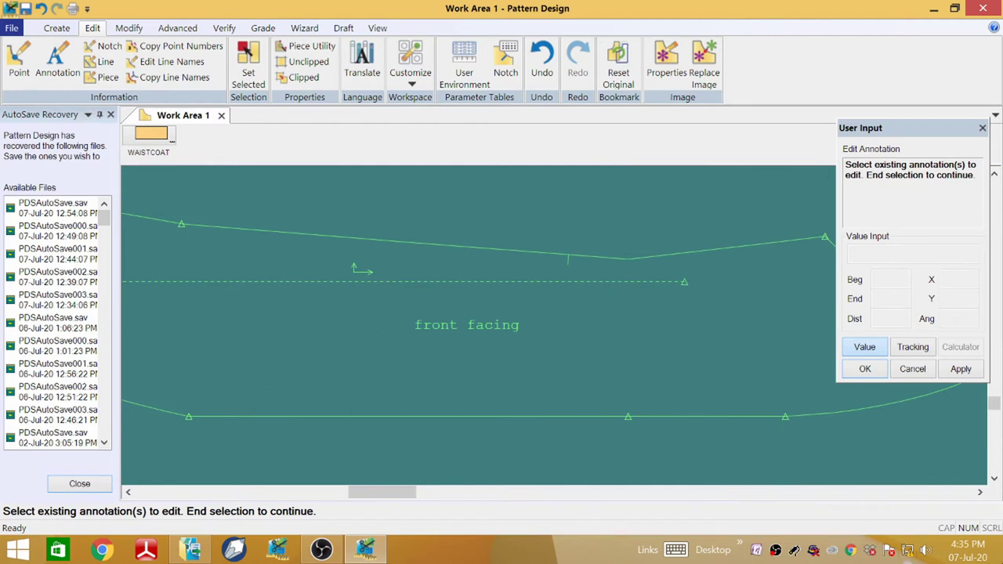
click(482, 321)
right_click(482, 323)
click(481, 327)
click(408, 205)
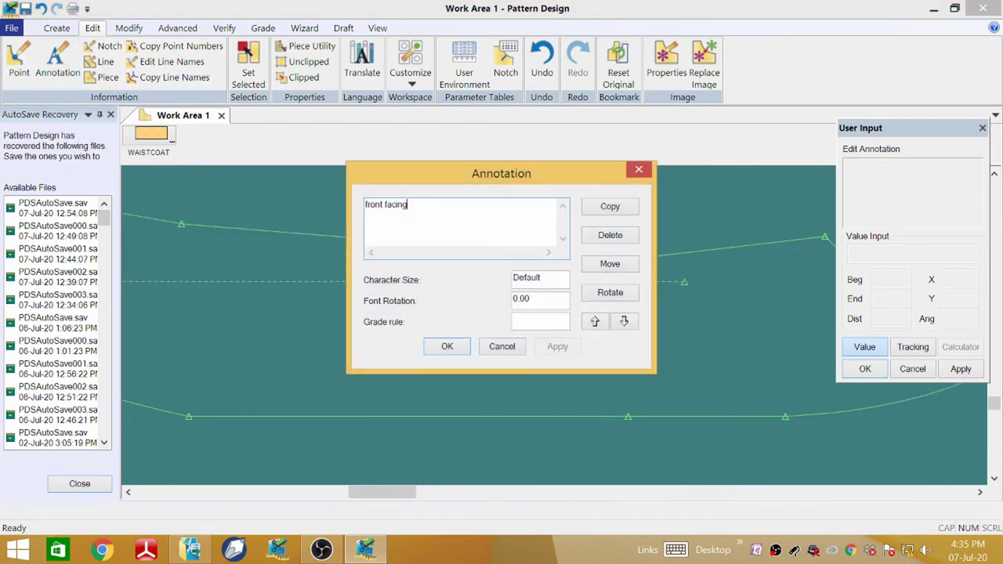
key(BackSpace)
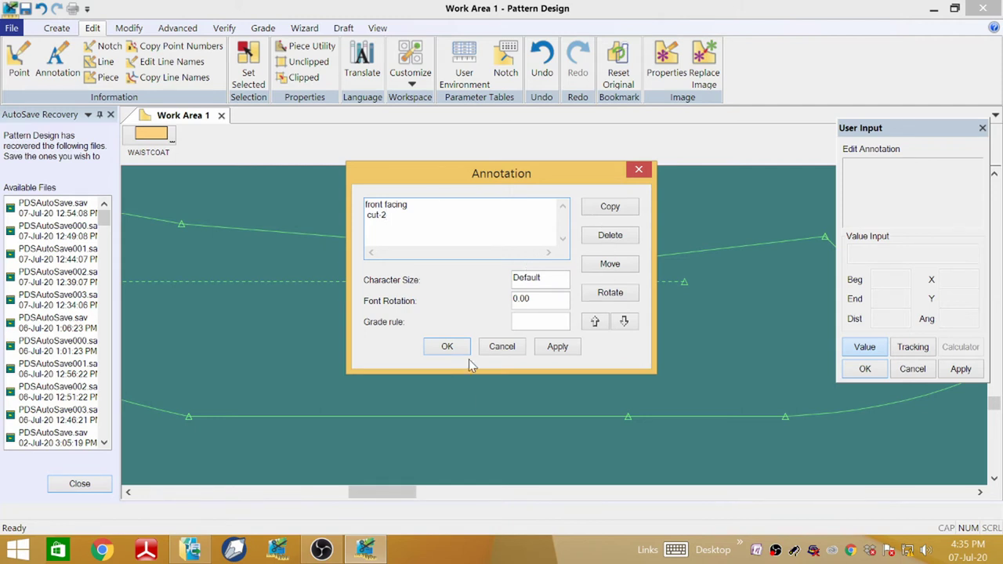
click(447, 346)
- Trace the back facing's perimeter from the back neck style curve, shoulder line, back neckline and centre back line of the combined waistcoat
scroll(447, 280, down, 2)
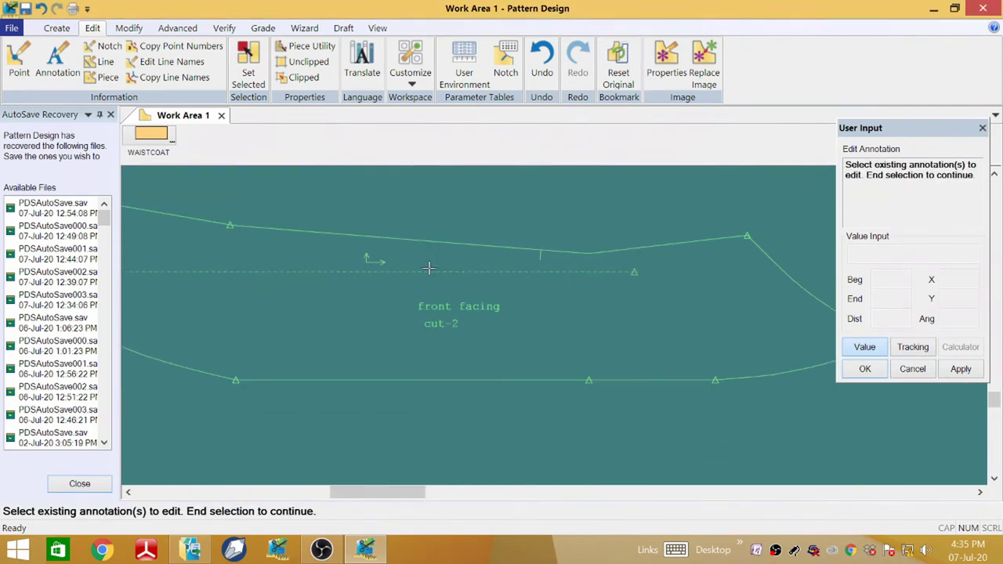
scroll(428, 268, down, 5)
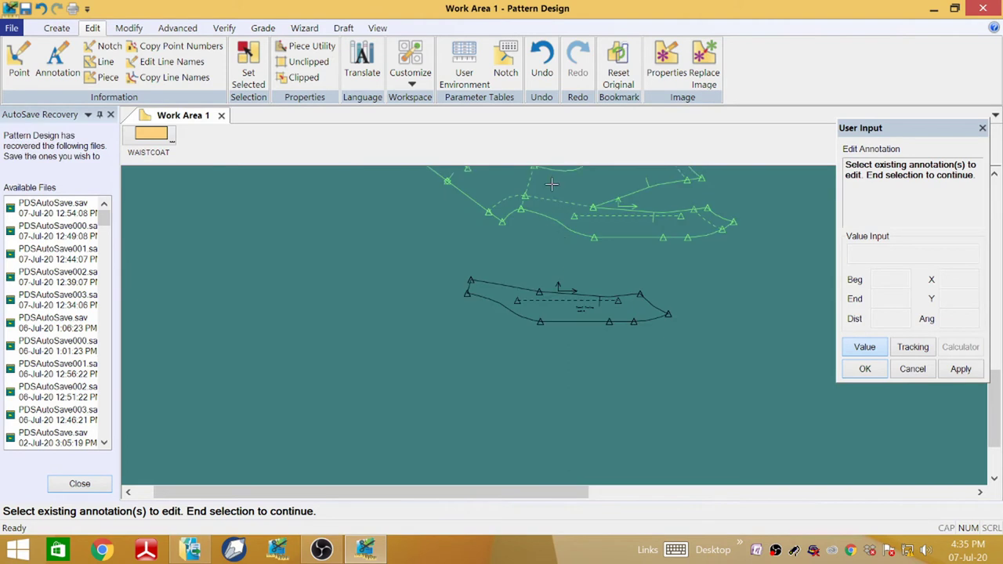
scroll(551, 184, up, 4)
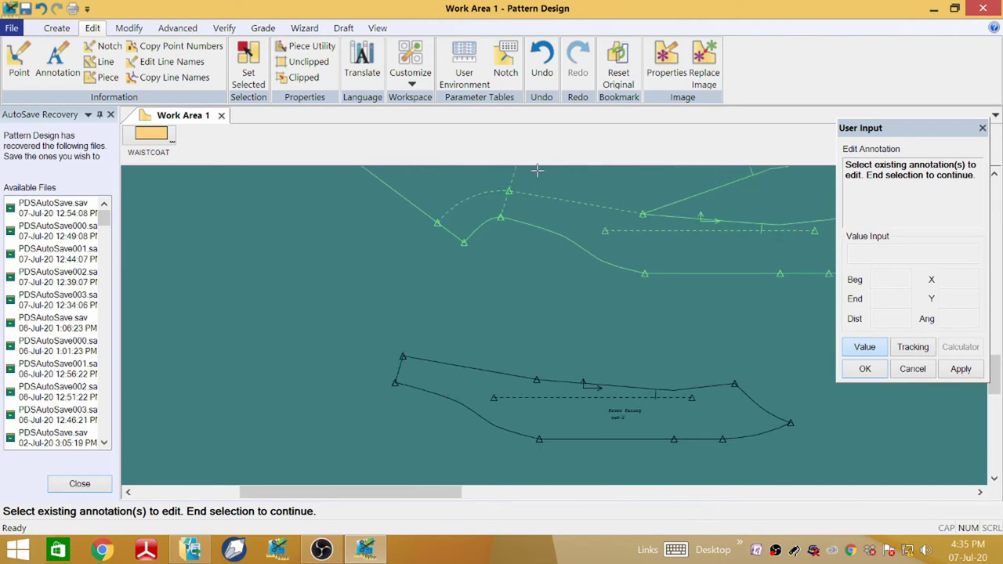
click(57, 28)
click(429, 61)
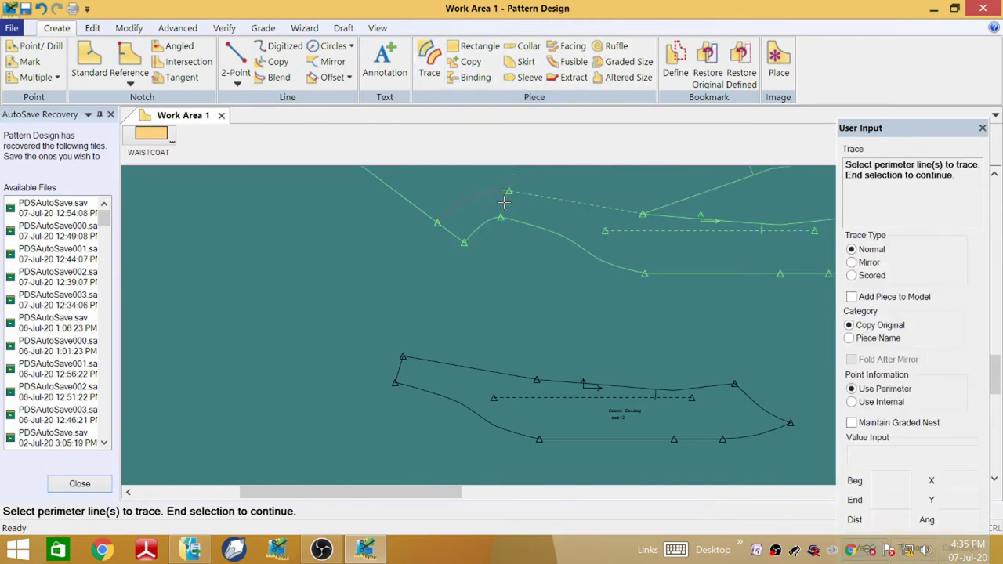
right_click(479, 203)
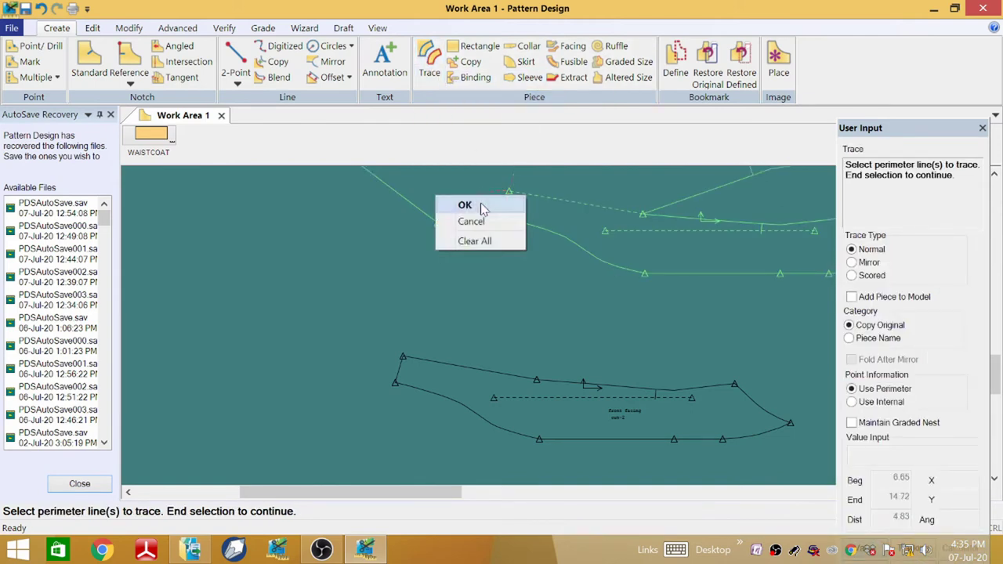
click(480, 207)
right_click(481, 207)
click(470, 211)
- Place the traced piece below the combined waistcoat, name it "back facing" and end the Trace command
scroll(460, 288, up, 3)
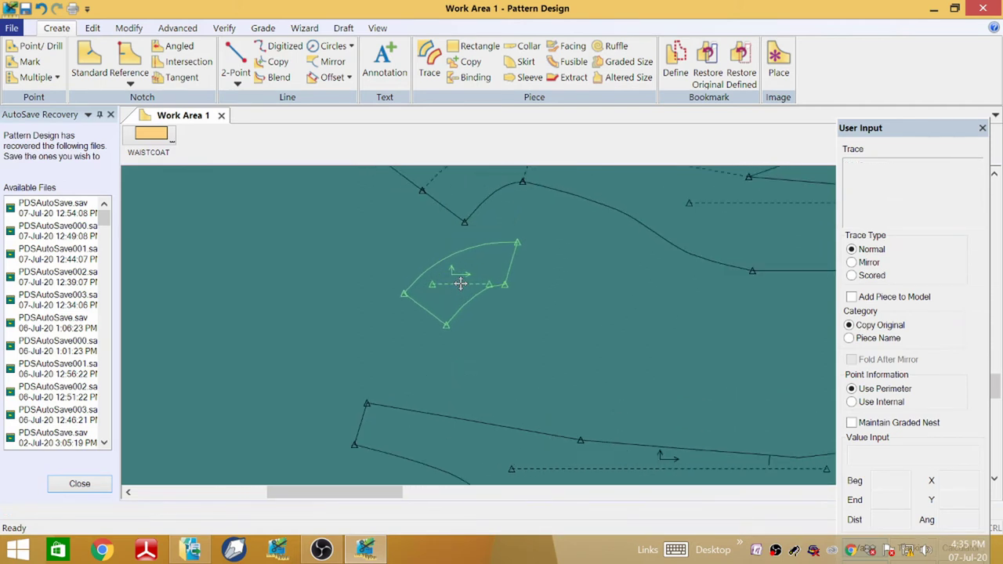
click(433, 293)
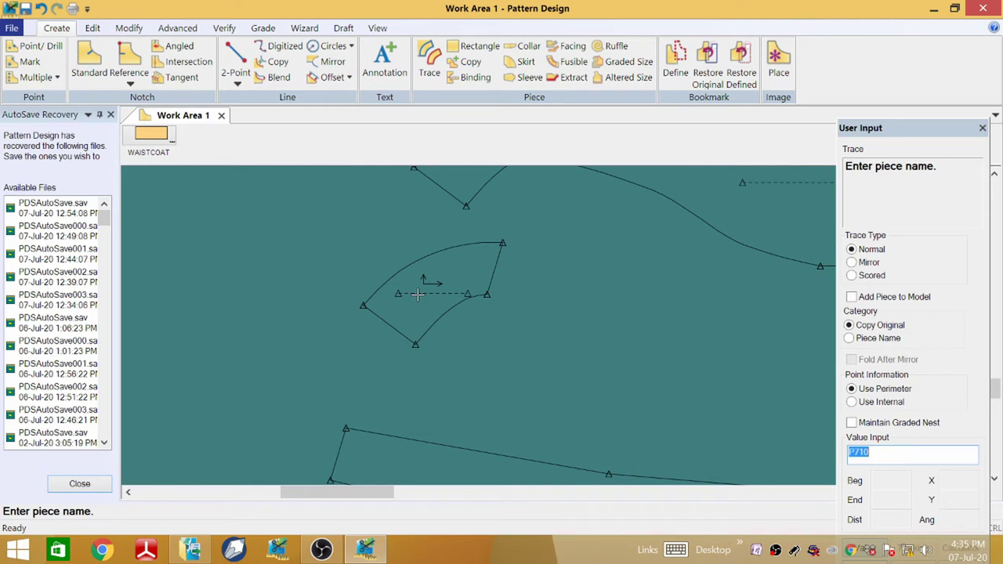
text(back facing)
right_click(513, 324)
click(512, 325)
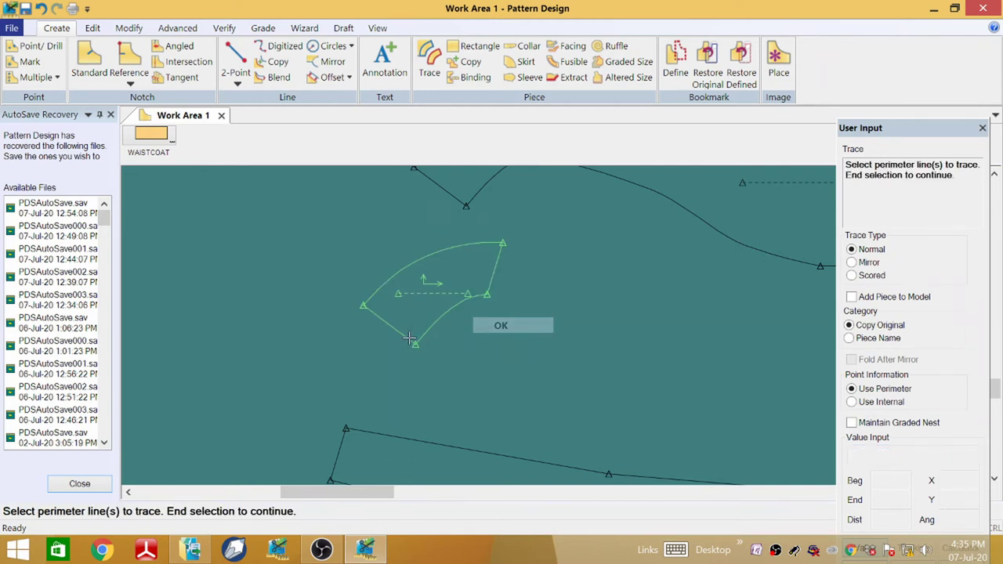
right_click(517, 307)
click(518, 307)
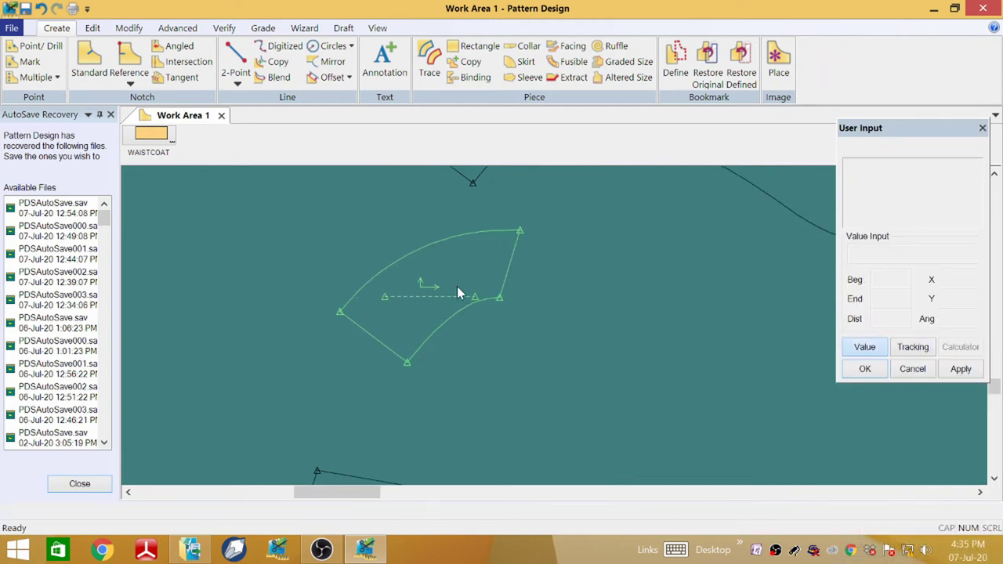
- Move the back facing piece close to the shoulder end of the front facing
scroll(447, 286, up, 2)
scroll(442, 264, down, 4)
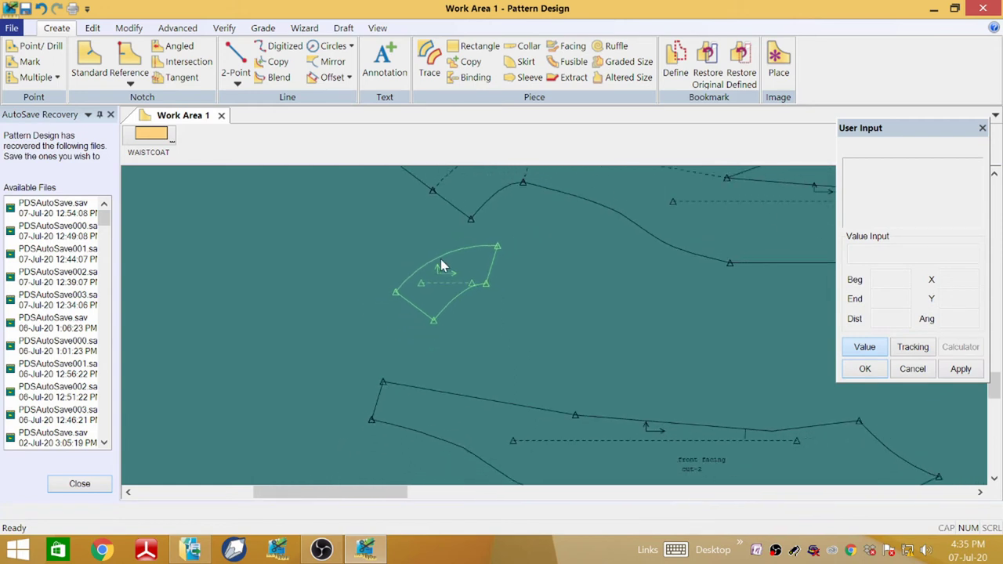
click(452, 290)
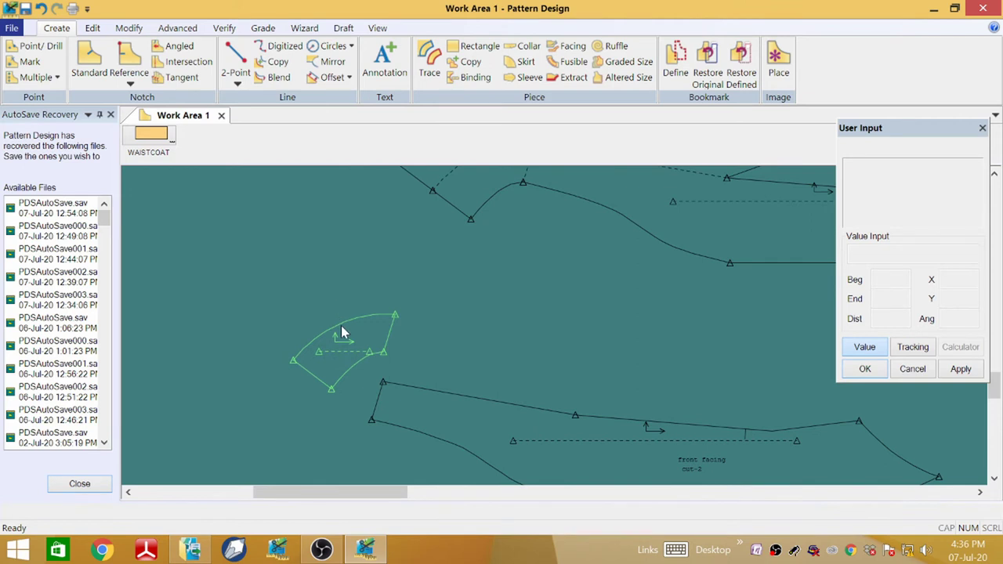
- Add the annotation "back facing" to the back facing piece above its grain line
click(384, 63)
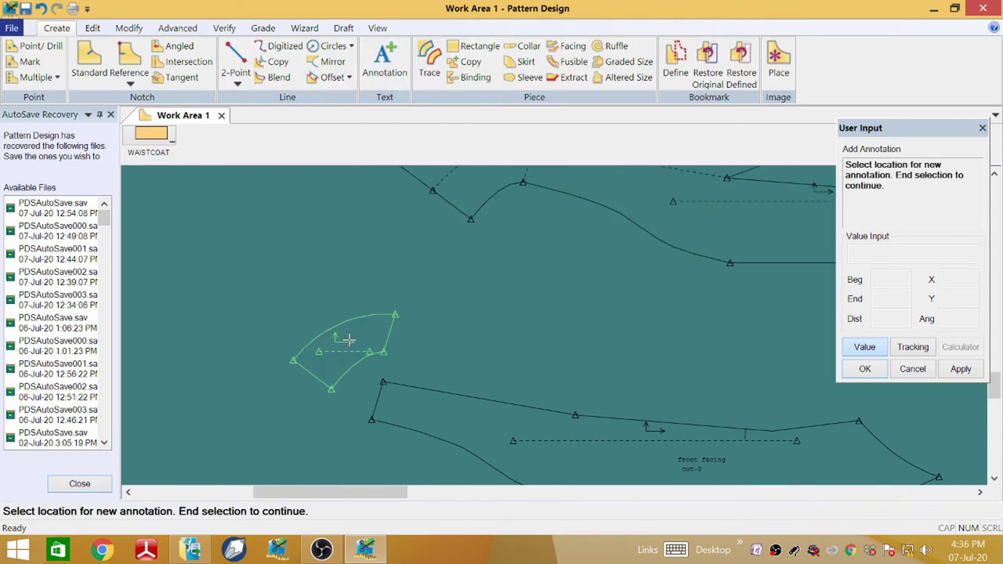
click(349, 339)
right_click(349, 338)
click(352, 338)
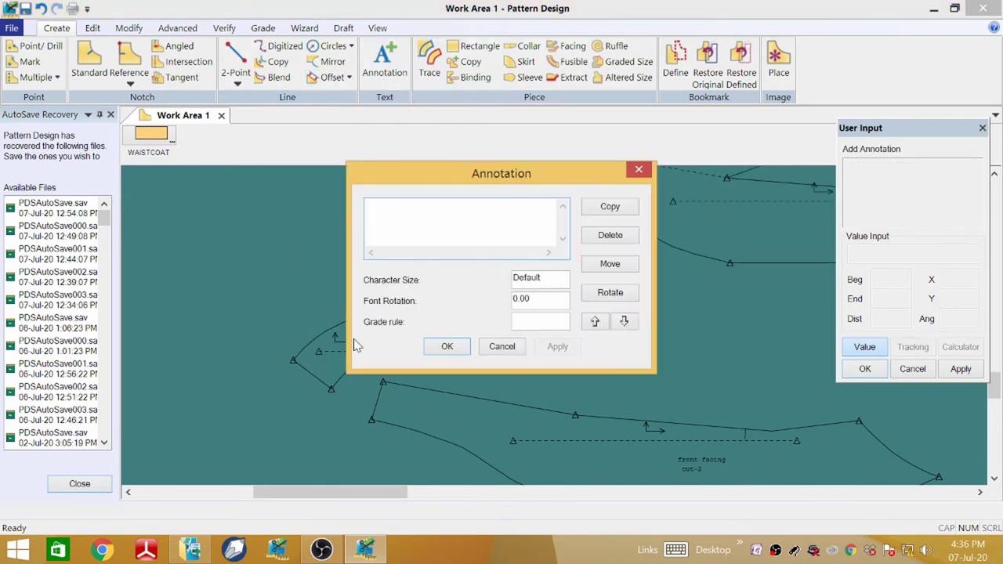
text(back facing)
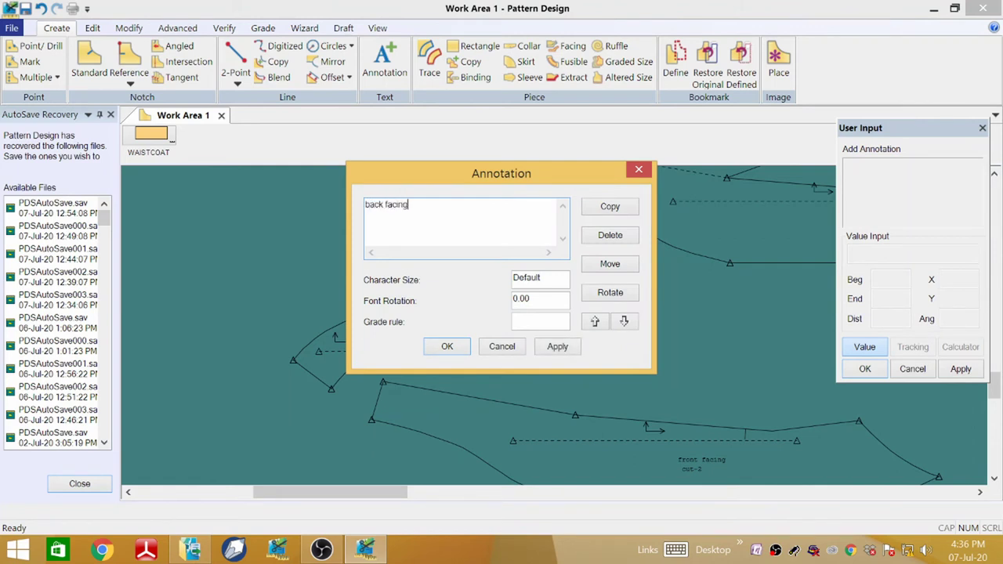
click(459, 350)
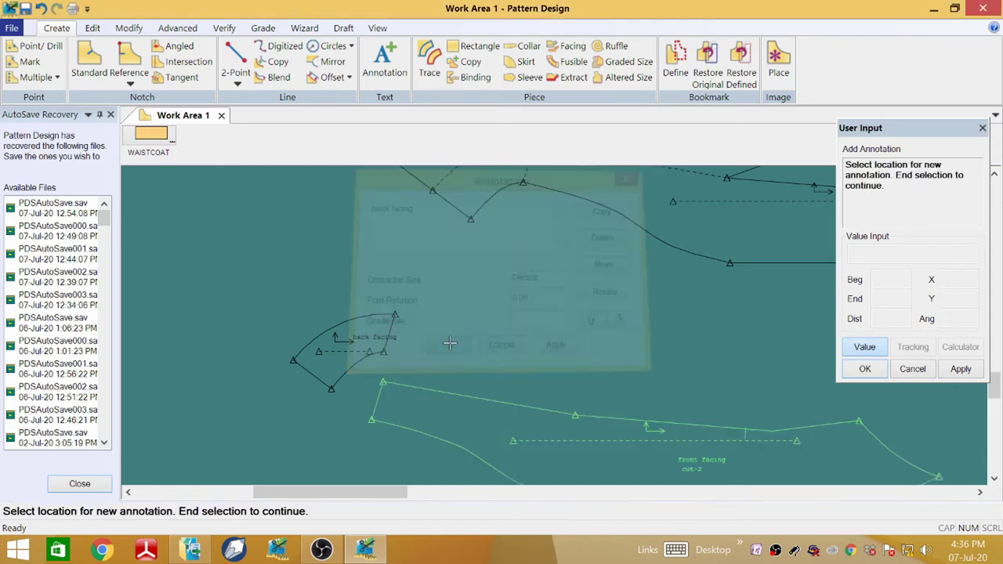
- Move the "back facing" annotation so the text fits inside the piece outline, and end annotation editing
scroll(362, 343, up, 1)
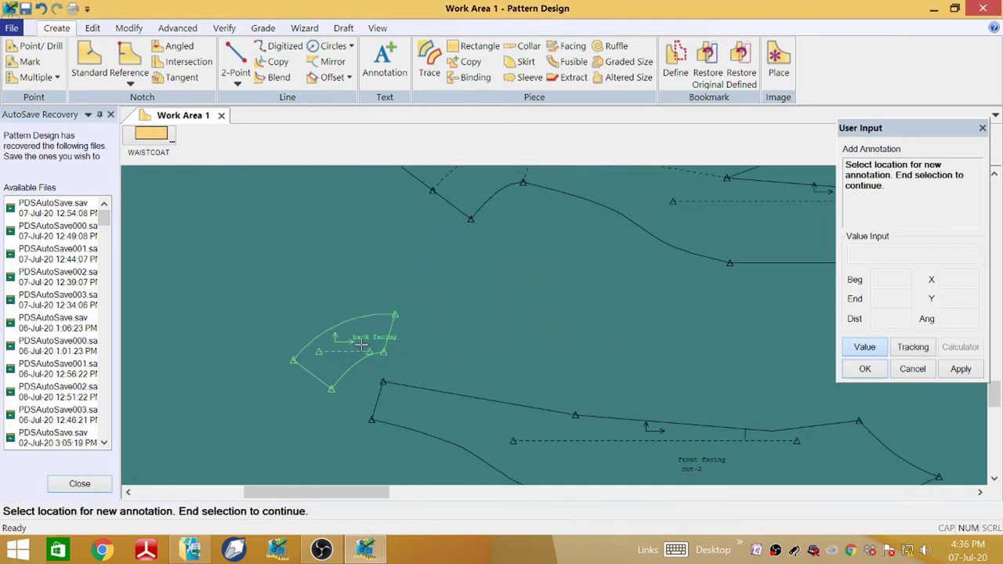
click(94, 29)
click(57, 63)
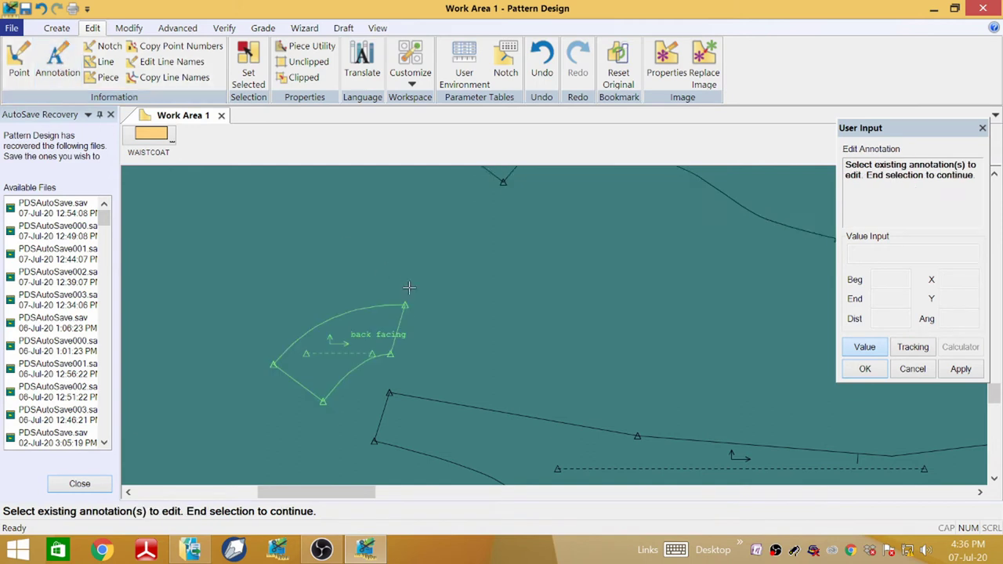
click(376, 335)
right_click(372, 335)
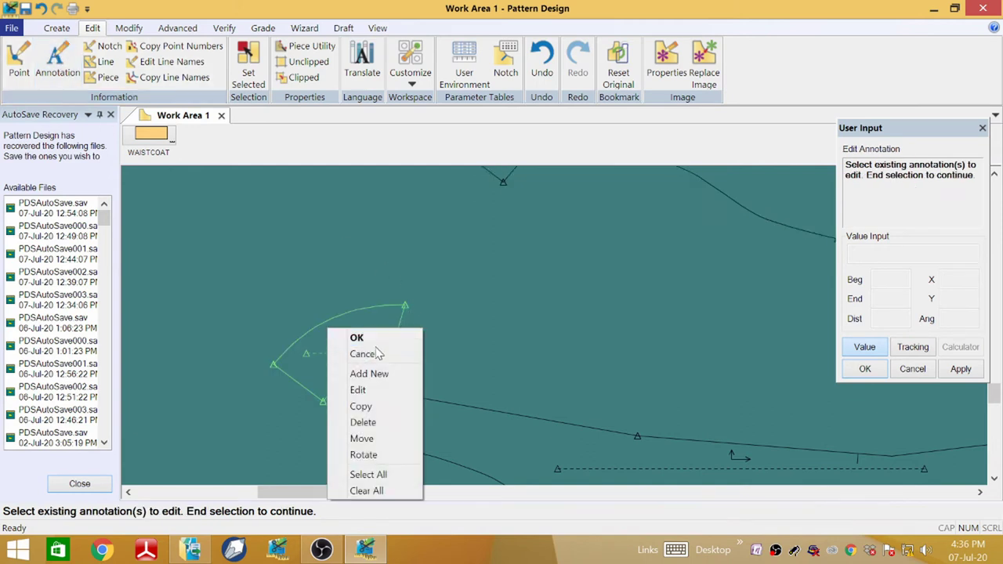
click(367, 440)
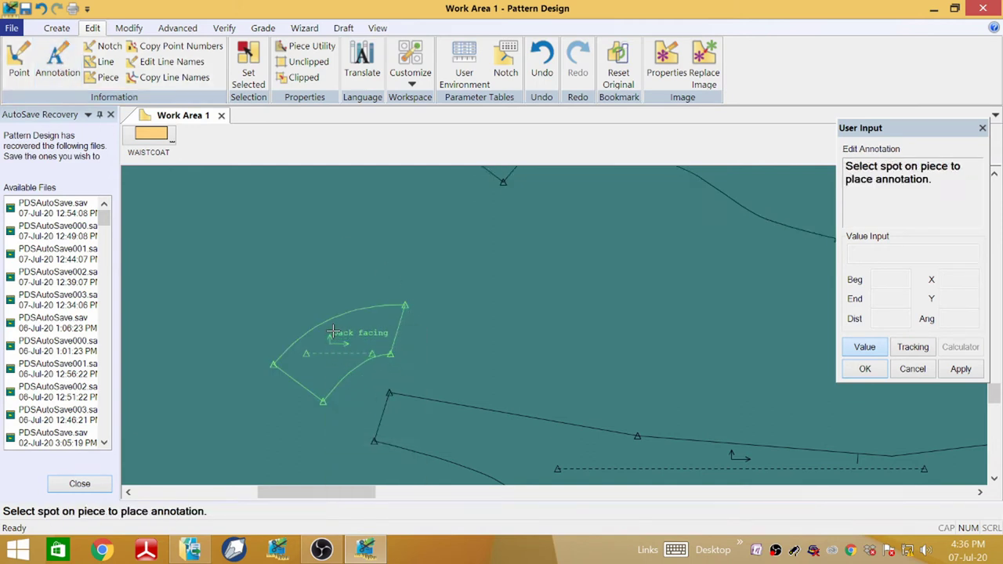
click(356, 292)
right_click(357, 292)
click(357, 291)
- Shift the front facing below the waistcoat and place the back facing beside its shoulder end
scroll(325, 241, down, 3)
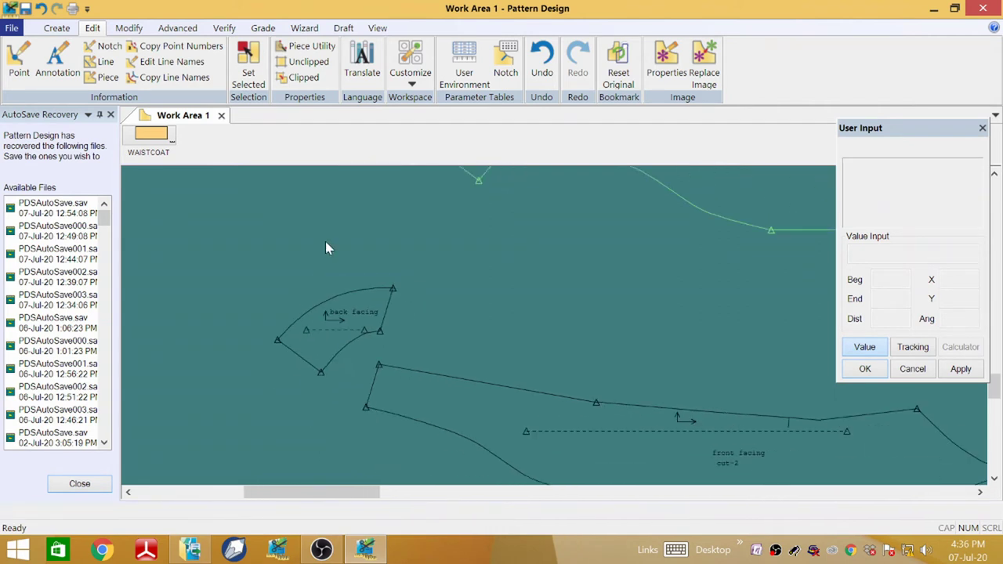
scroll(330, 265, down, 1)
click(402, 337)
click(340, 352)
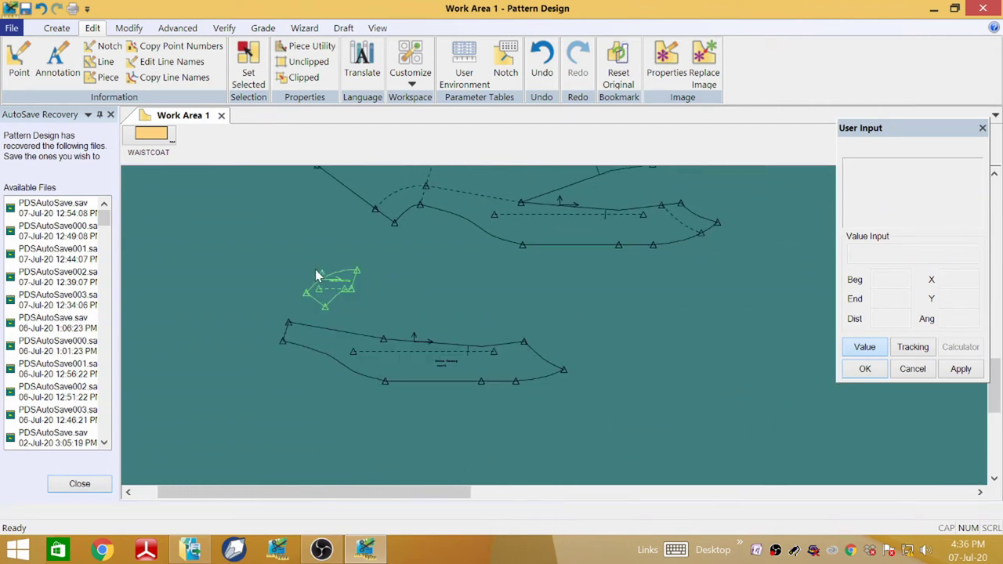
click(320, 288)
click(249, 313)
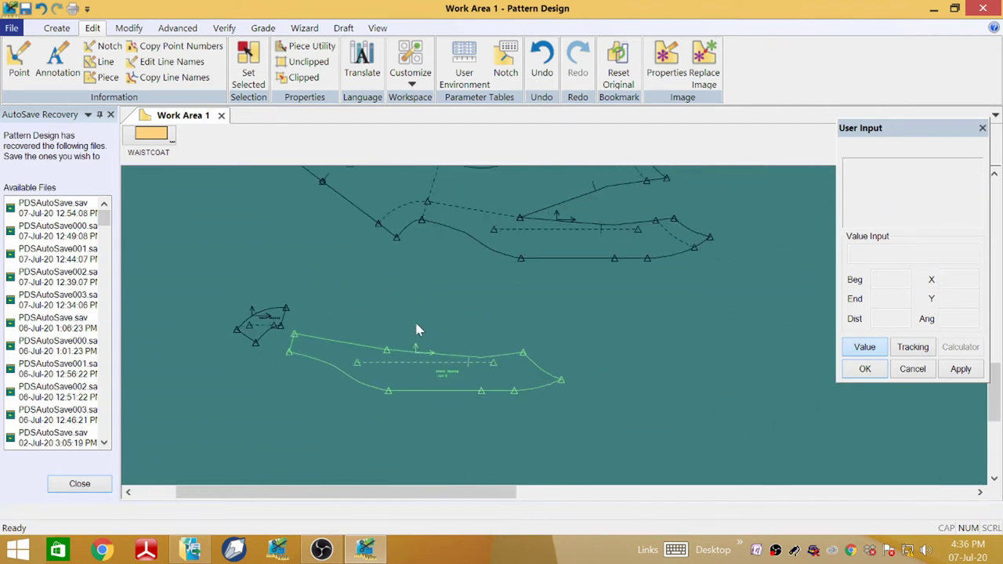
- Trace the front lining from the waistcoat's armhole, side seam, dashed hem line, lower front edge, internal facing line and shoulder line
scroll(423, 321, down, 1)
scroll(462, 219, down, 4)
scroll(475, 184, up, 6)
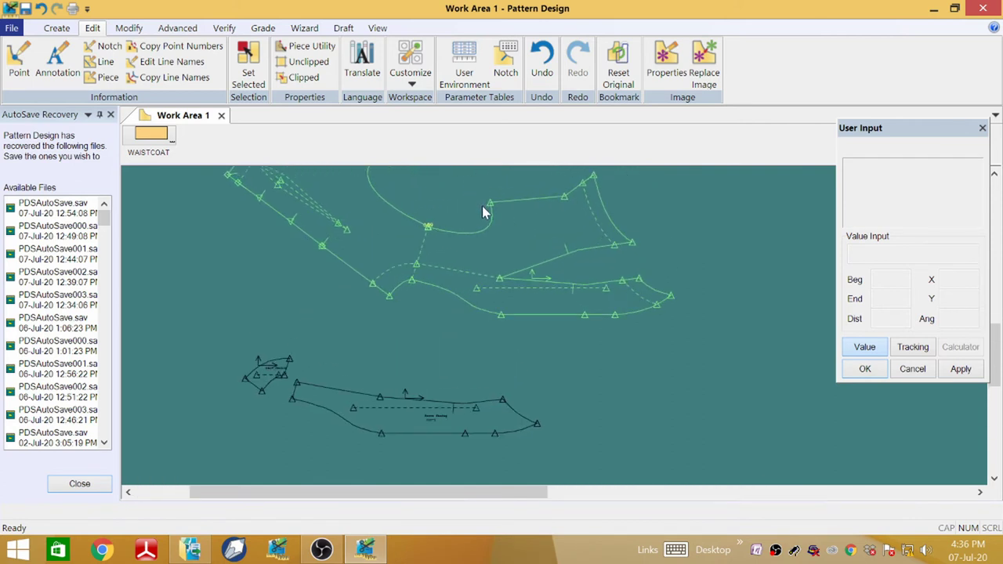
click(57, 28)
click(430, 63)
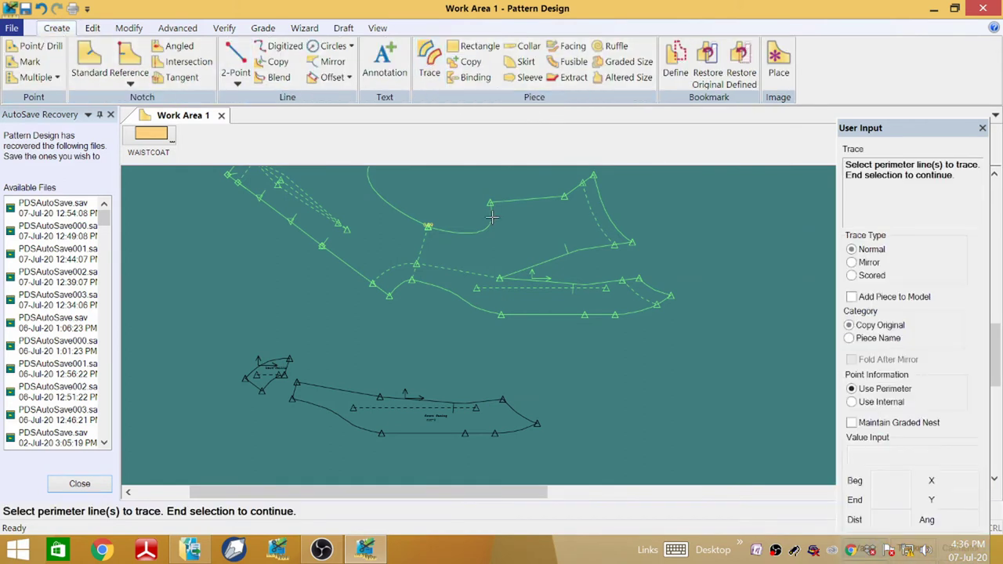
click(462, 232)
click(545, 196)
click(600, 227)
click(603, 250)
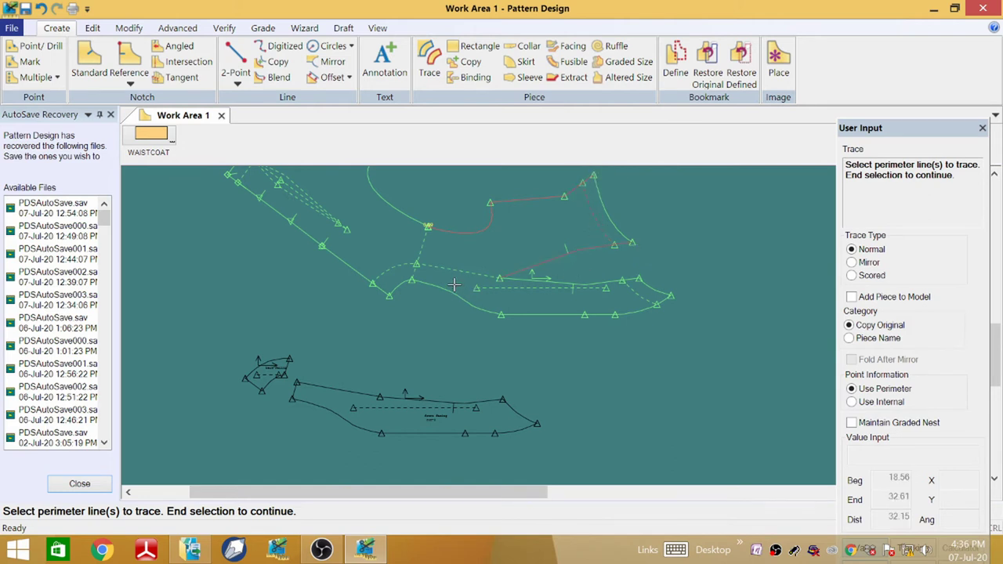
scroll(454, 285, up, 1)
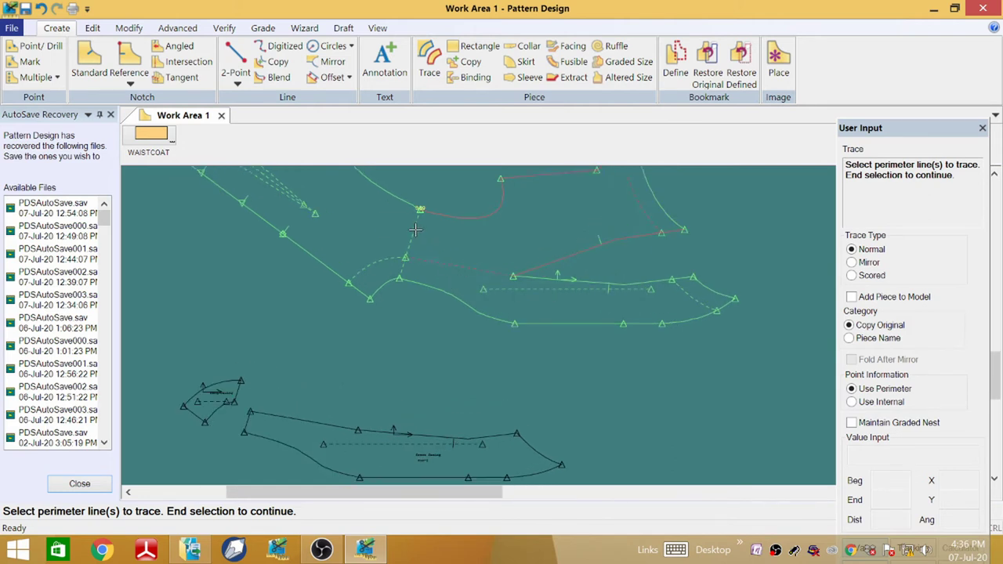
right_click(515, 230)
click(513, 233)
right_click(515, 228)
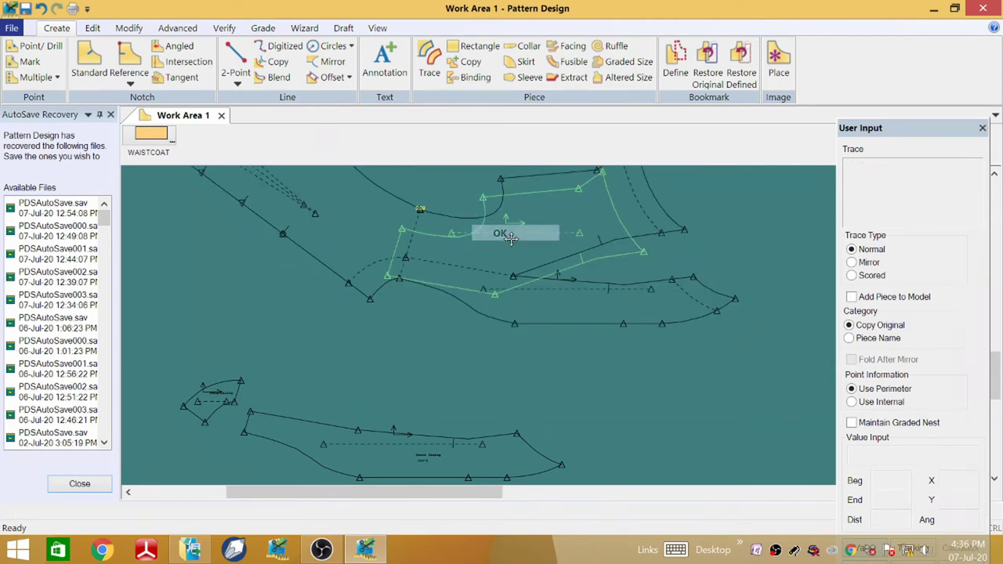
click(505, 233)
- Place the traced piece below the front facing, name it "front lining", and end the trace
scroll(527, 229, down, 3)
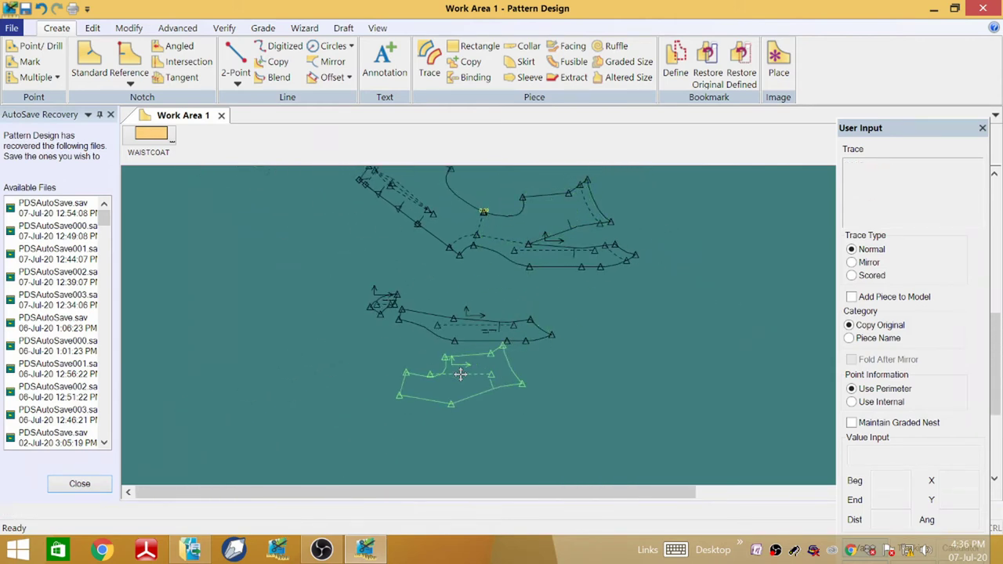
scroll(462, 373, up, 2)
scroll(478, 375, up, 3)
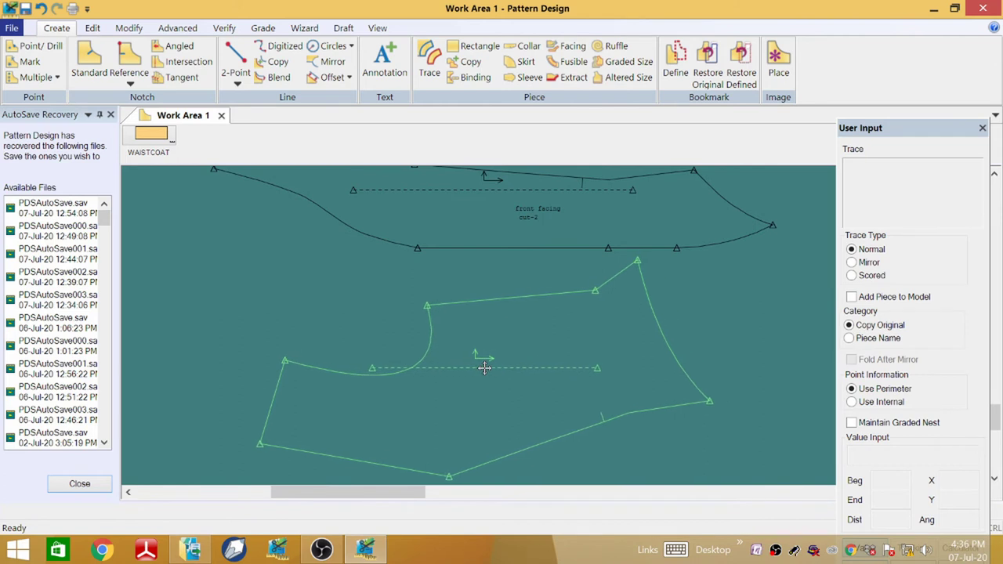
click(489, 368)
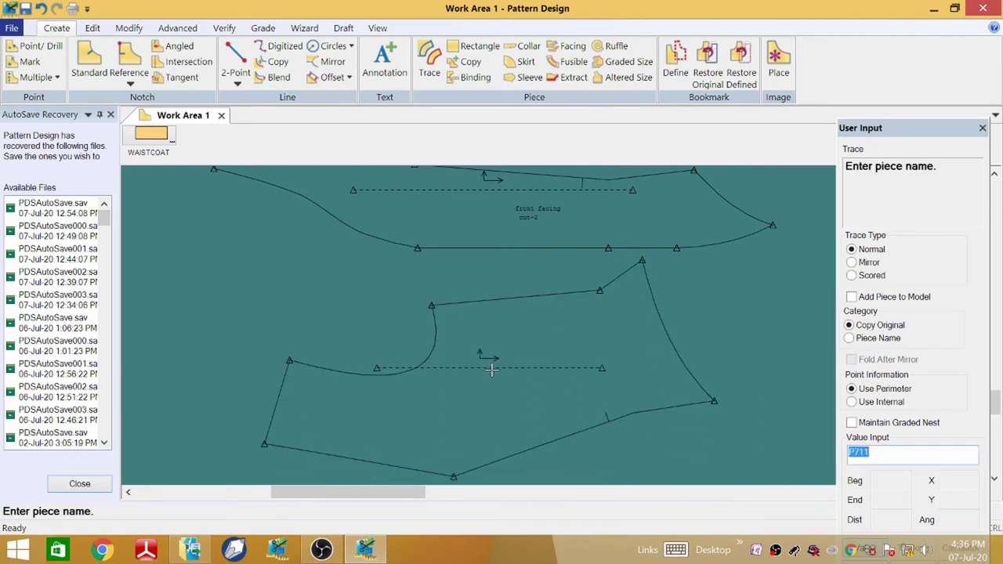
text(front lining)
key(Return)
right_click(491, 387)
click(488, 391)
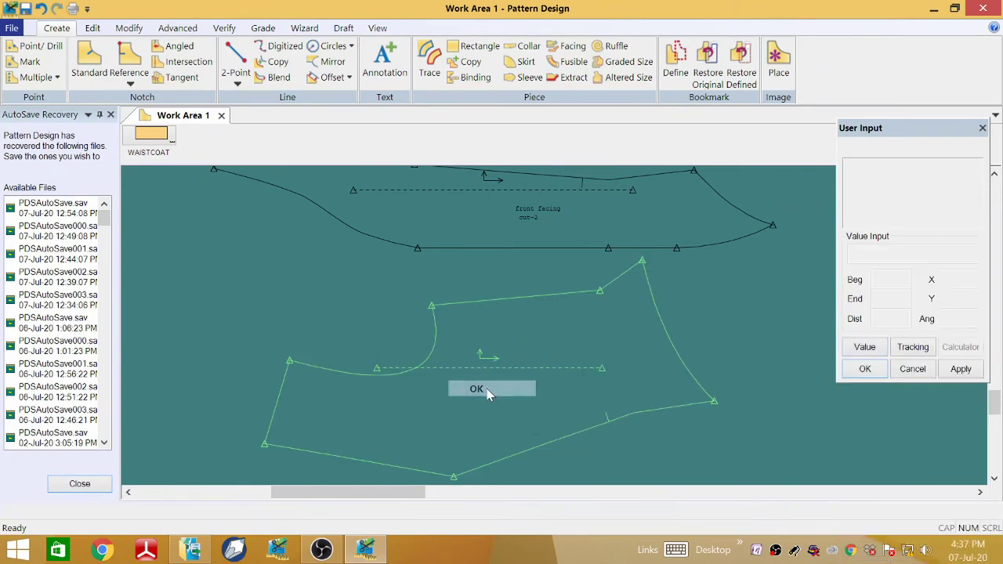
- Rotate the front lining freehand about its armhole-shoulder corner, using the side-hem corner as reference, until the side seam is roughly level
scroll(525, 378, up, 1)
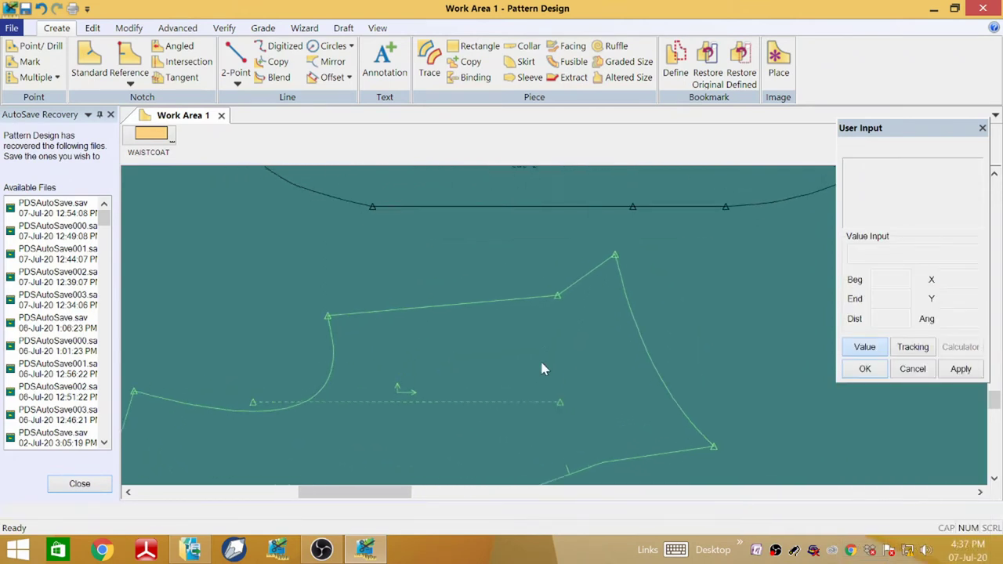
scroll(539, 357, down, 3)
mouse_move(546, 369)
mouse_down()
mouse_move(567, 408)
mouse_move(556, 385)
mouse_up()
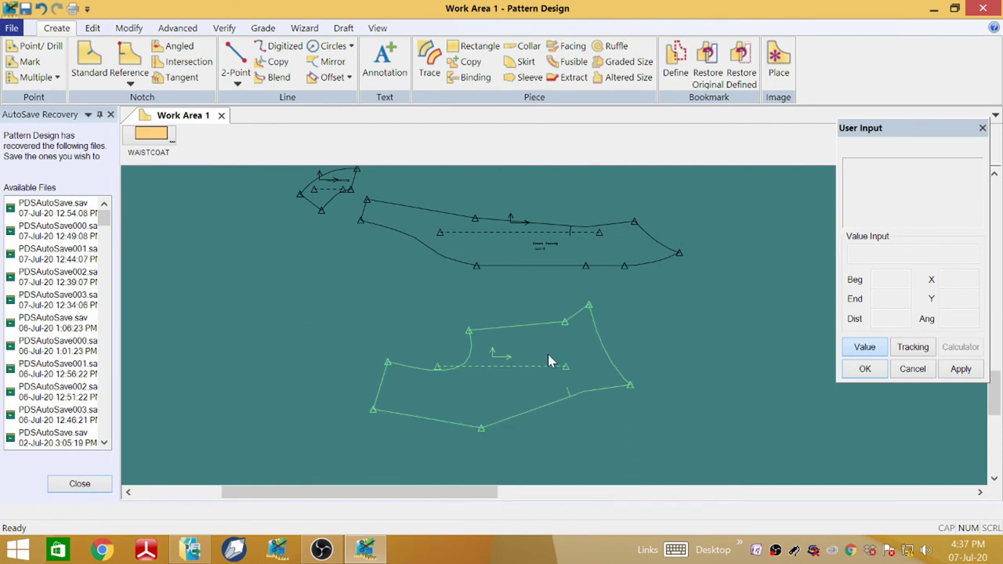
click(126, 28)
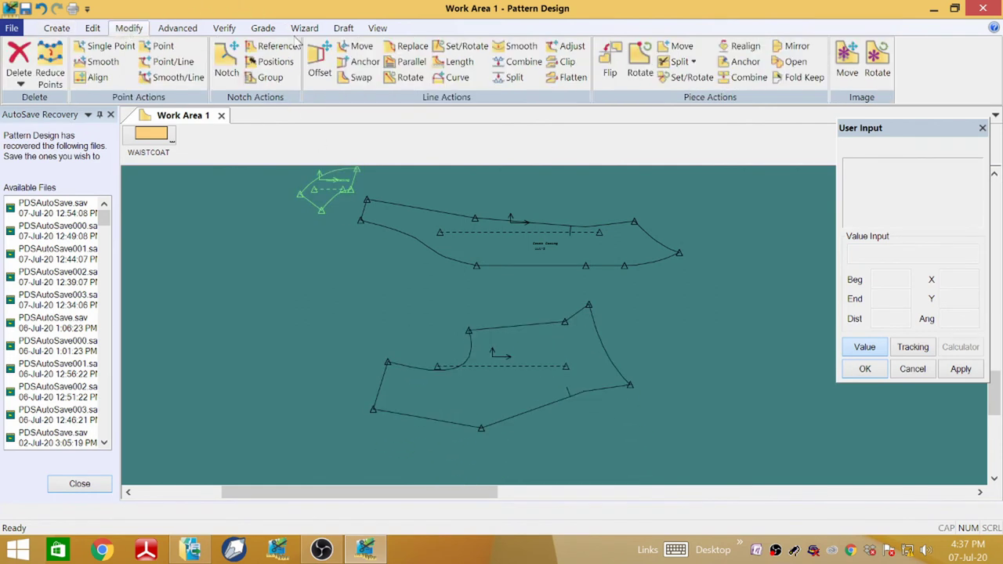
click(640, 62)
click(506, 323)
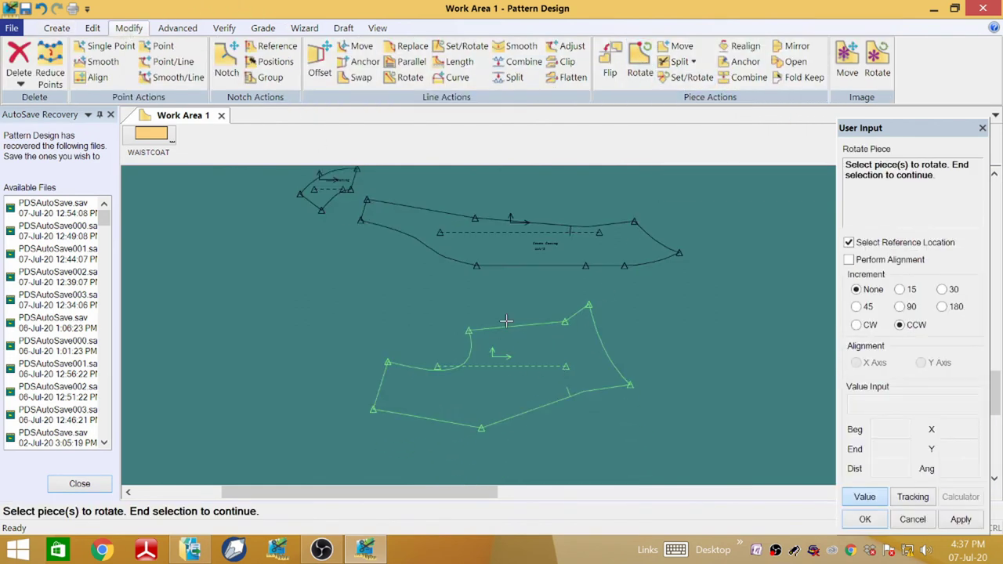
click(523, 358)
right_click(522, 358)
click(507, 361)
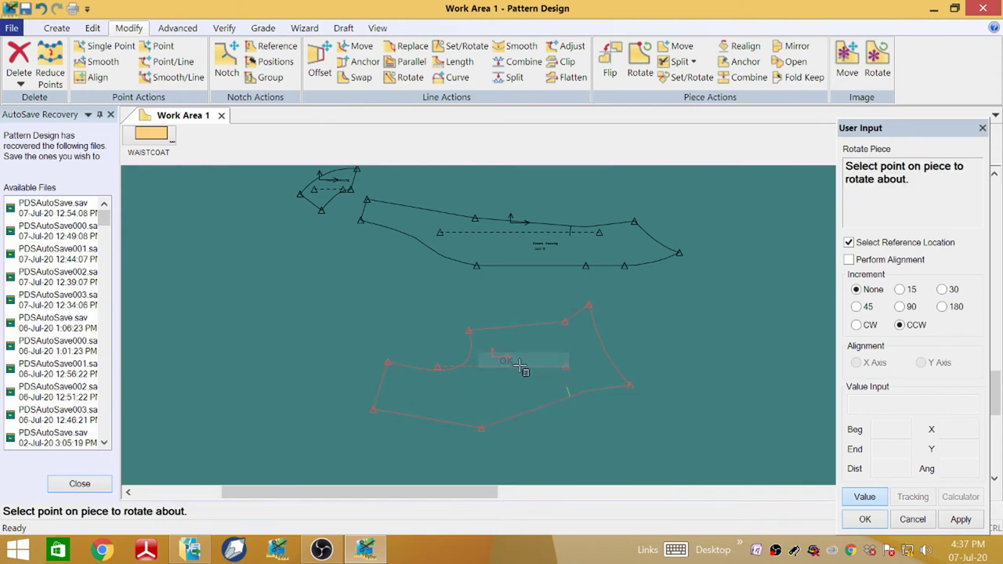
click(389, 363)
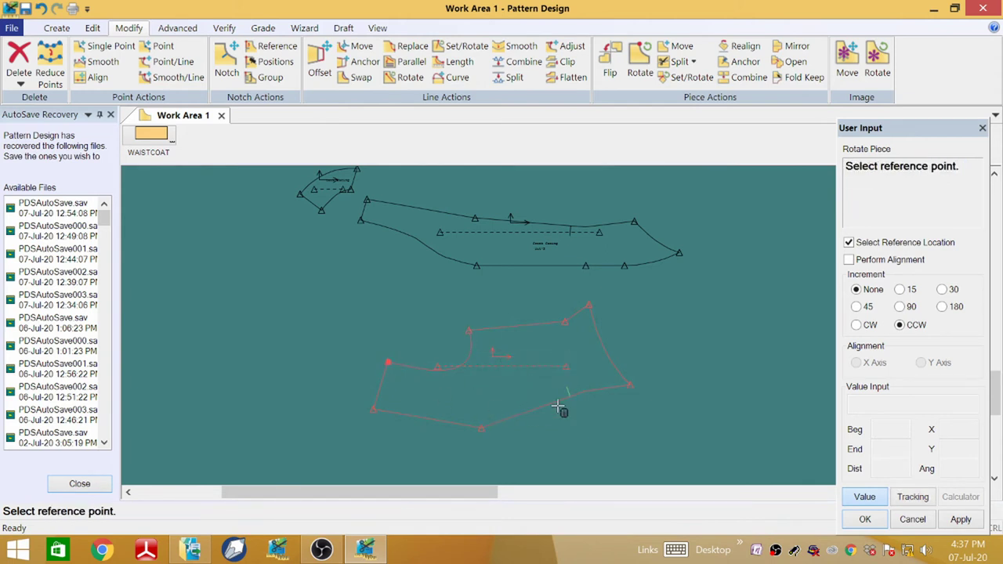
click(588, 305)
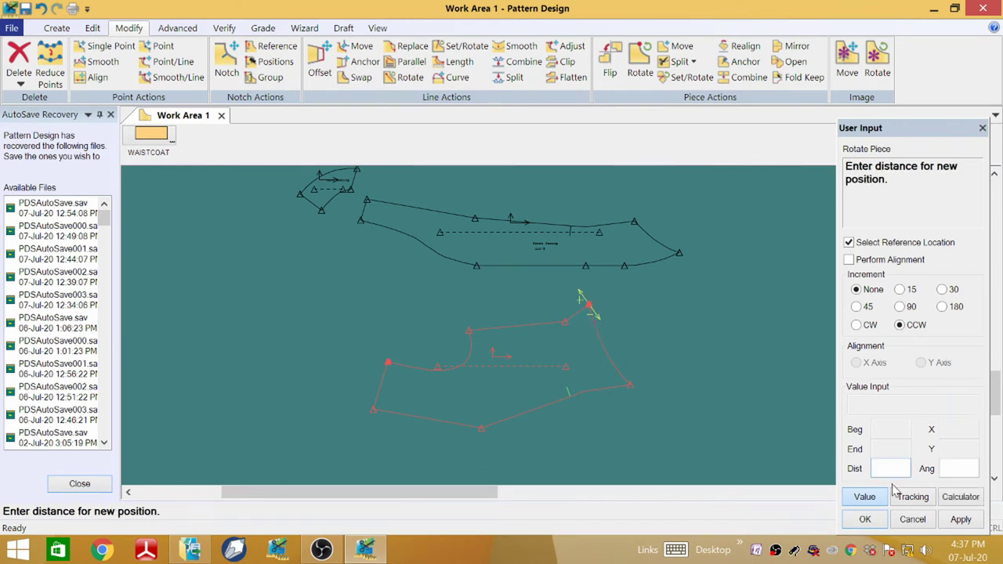
click(871, 496)
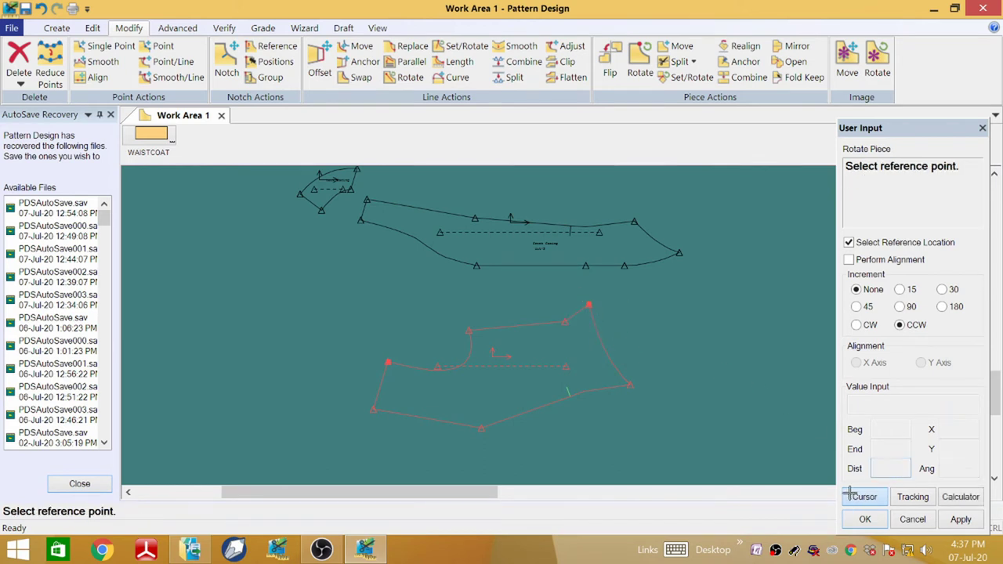
click(681, 304)
right_click(501, 325)
click(499, 323)
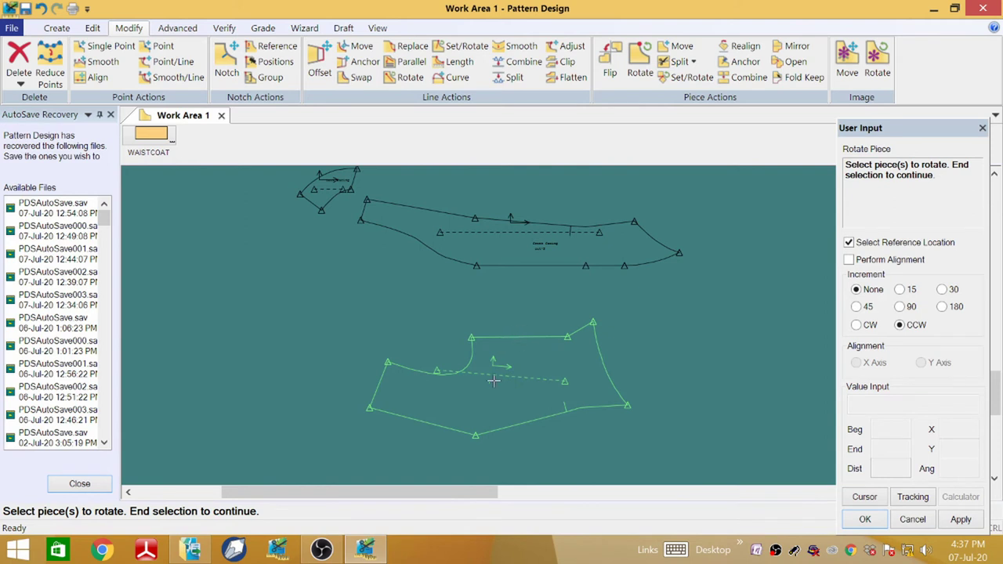
- Realign the front lining's grain line to horizontal and end the command
click(741, 45)
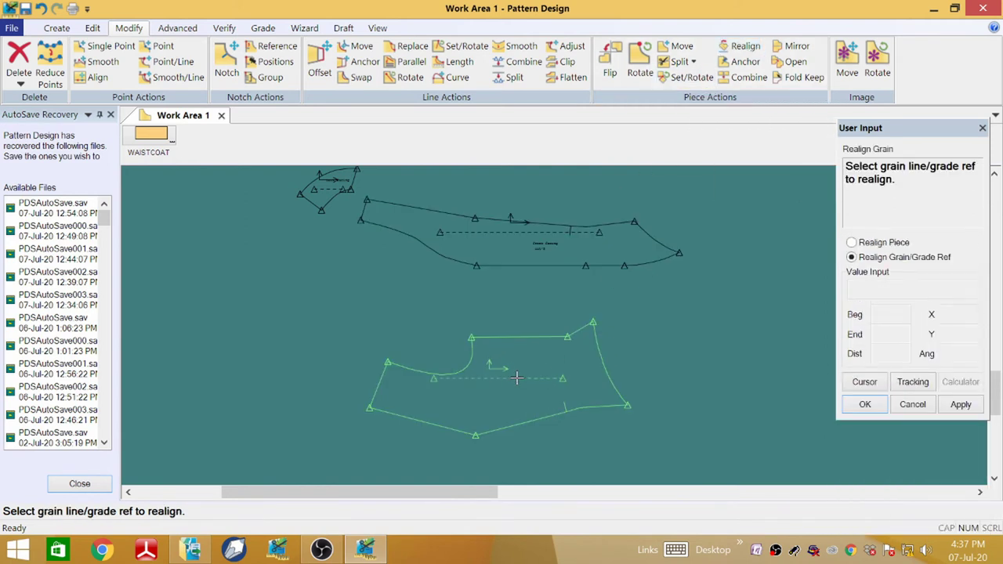
right_click(516, 378)
click(517, 379)
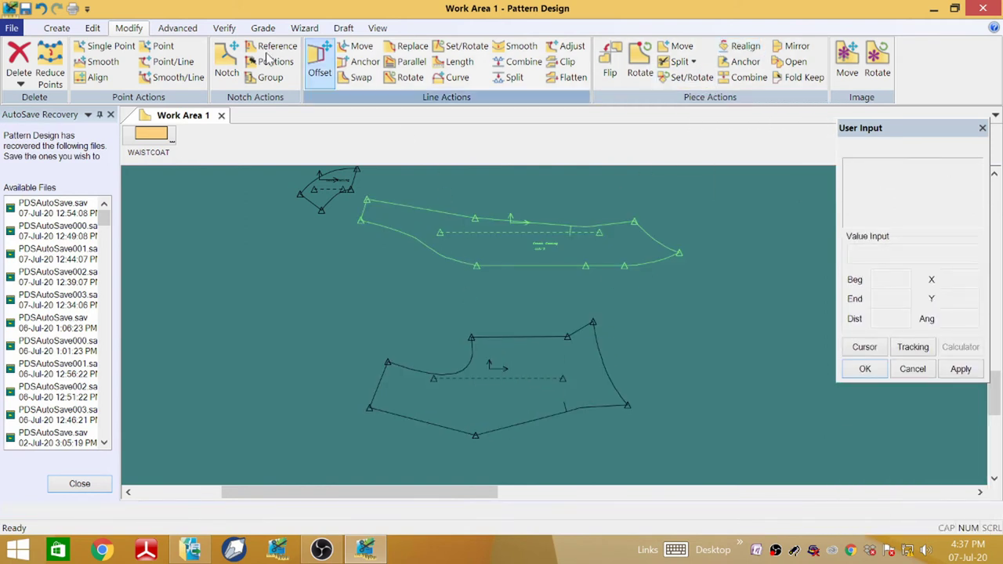
- Add the two-line annotation "front lining" and "cut-2" below the front lining's grain line
click(56, 28)
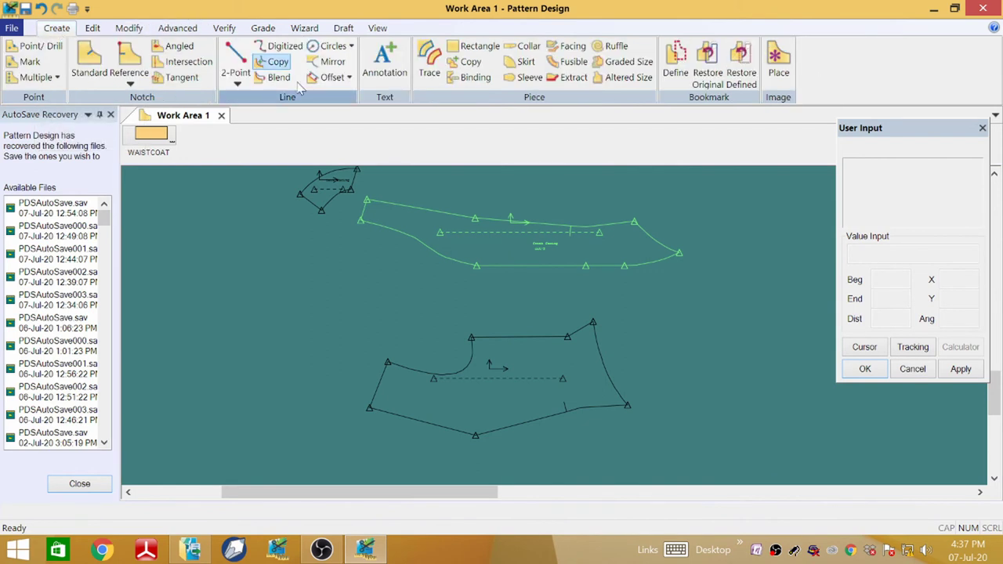
click(385, 63)
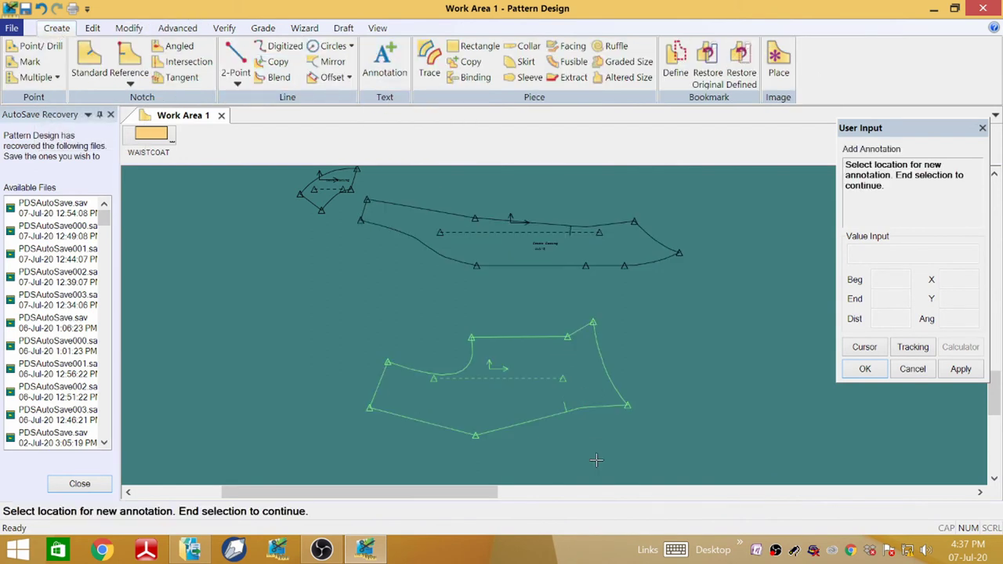
click(501, 394)
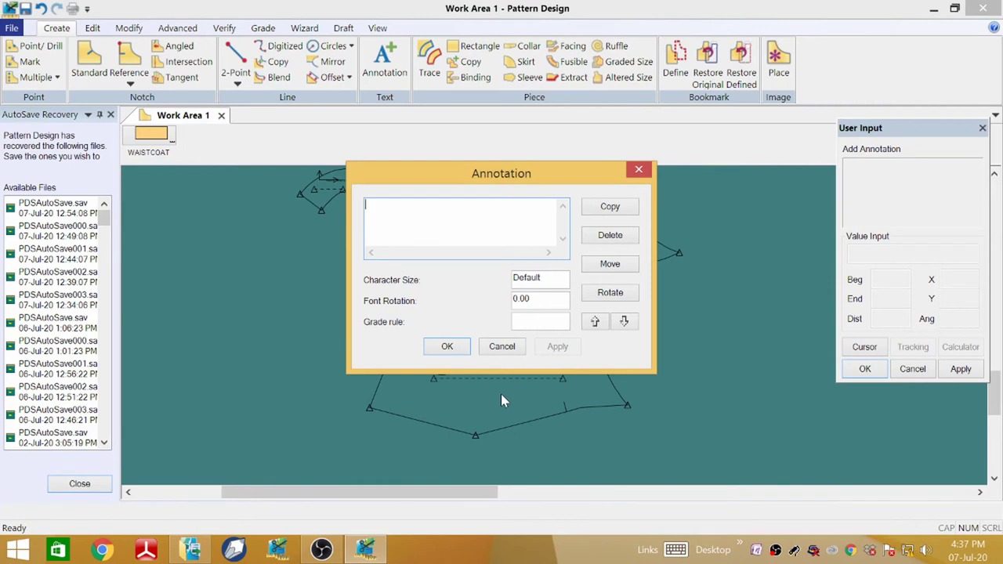
text(front lining)
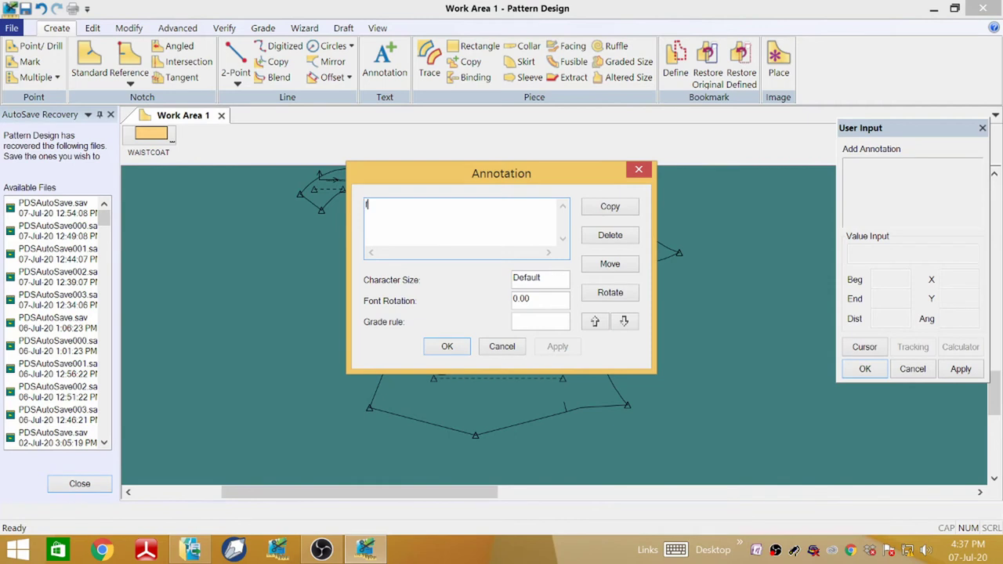
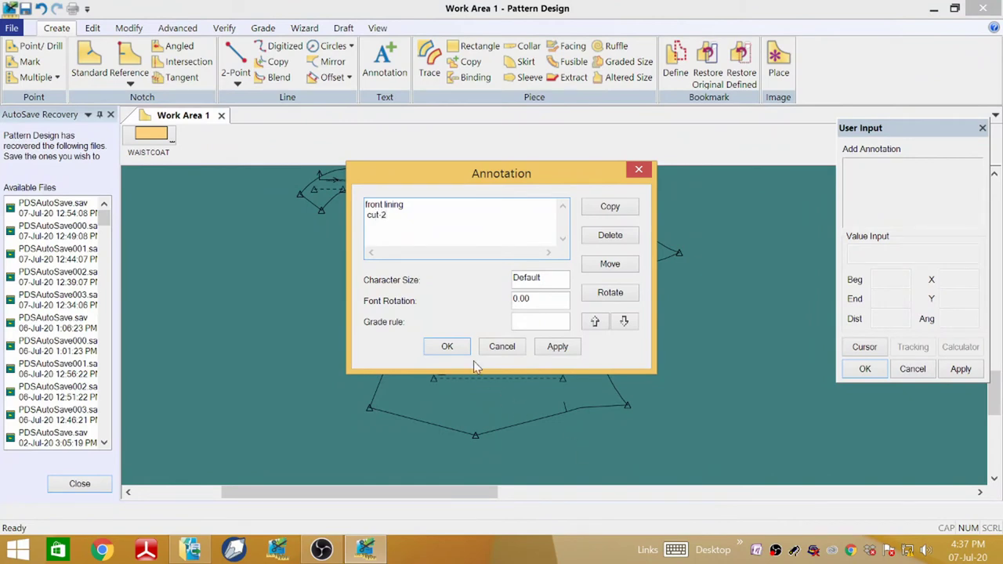
click(445, 346)
scroll(520, 415, up, 4)
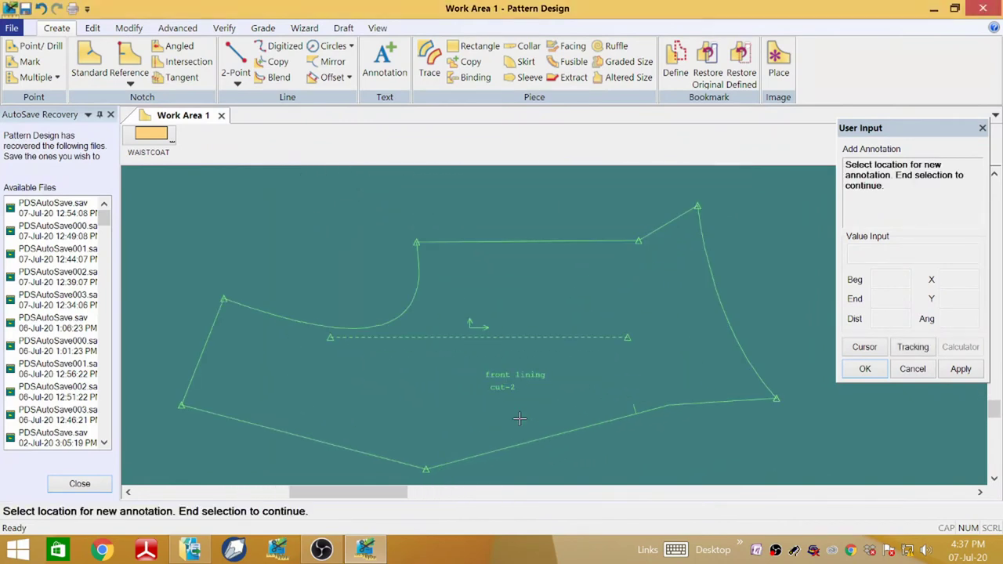
scroll(520, 418, up, 2)
right_click(522, 363)
click(518, 355)
- Move the front lining further below the waistcoat, and stack the front facing and back facing above it
scroll(470, 344, down, 6)
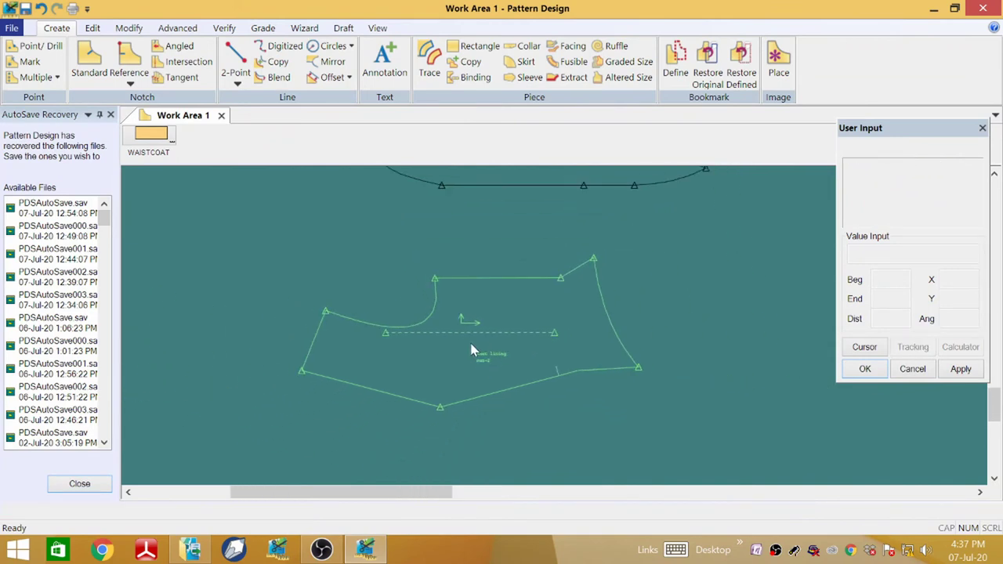
scroll(471, 346, down, 3)
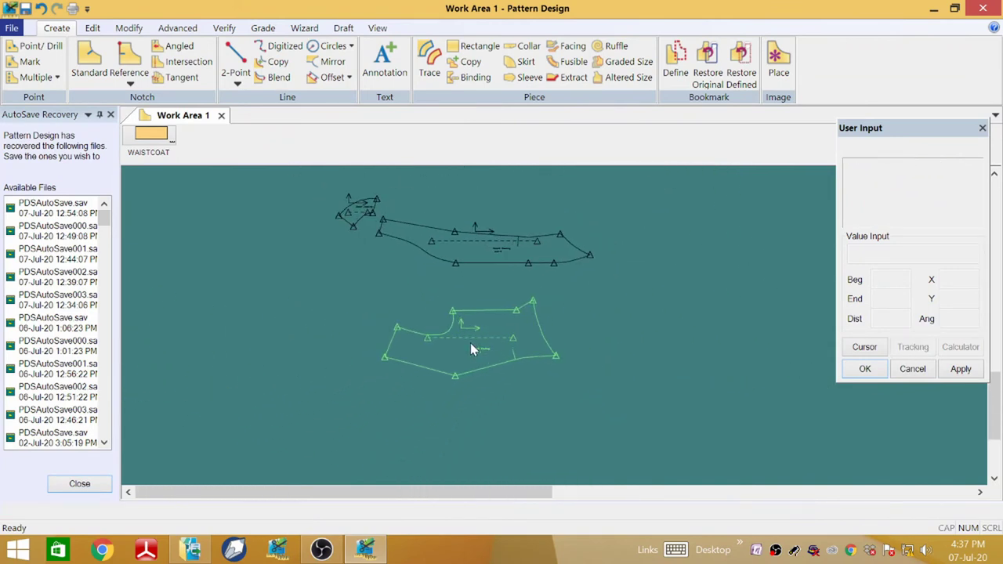
scroll(471, 343, down, 2)
click(471, 343)
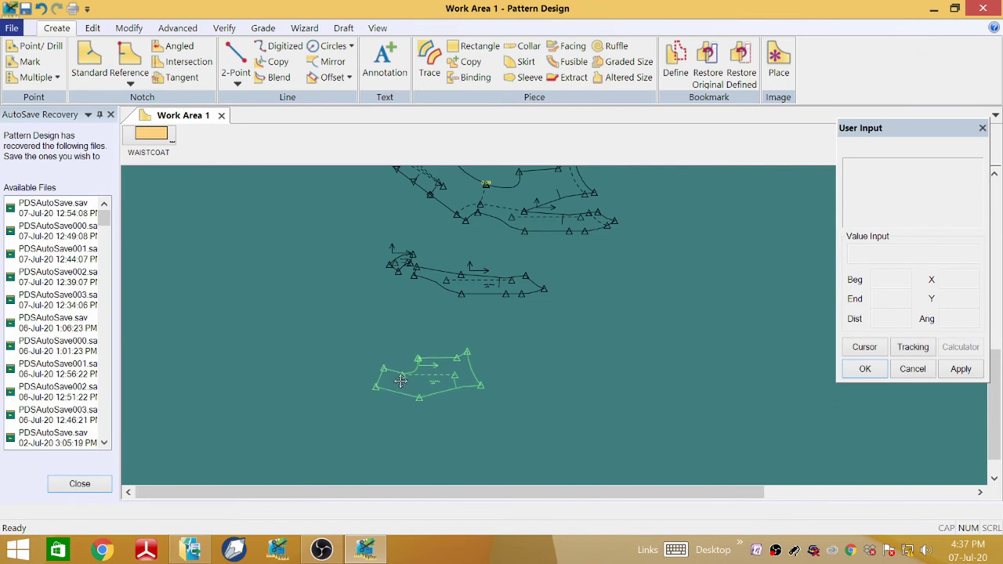
click(400, 381)
click(486, 287)
click(436, 340)
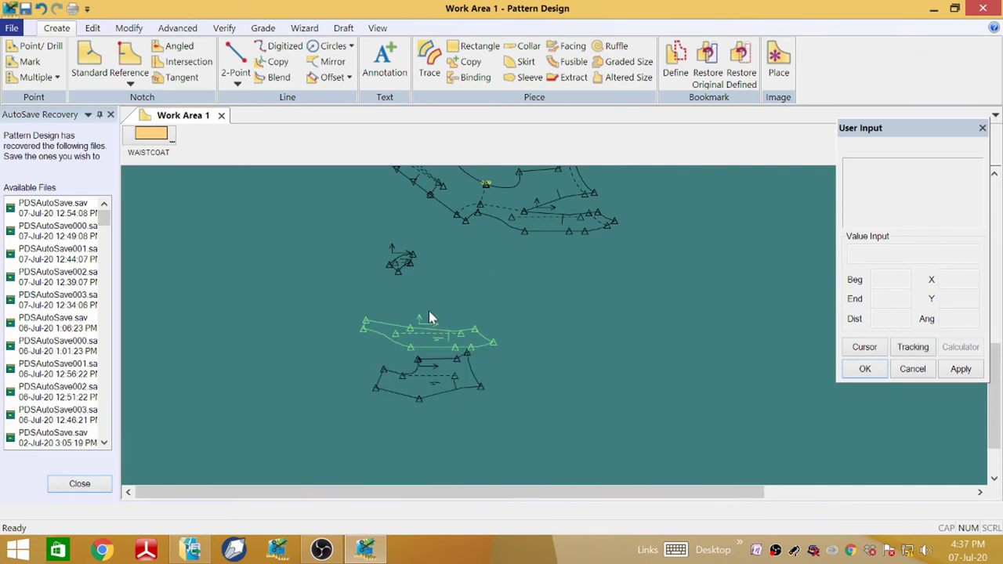
click(402, 247)
click(410, 278)
- Start a trace on the waistcoat's back using its side seam and armhole, shoulder, back facing line, centre back and inner hem line as perimeter
scroll(392, 263, up, 1)
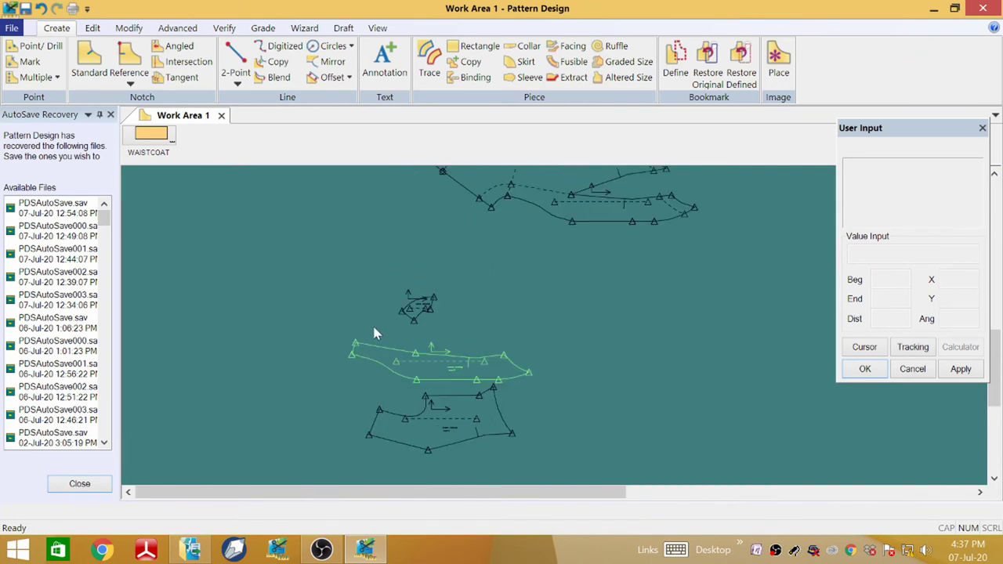
scroll(284, 435, down, 2)
scroll(374, 230, up, 3)
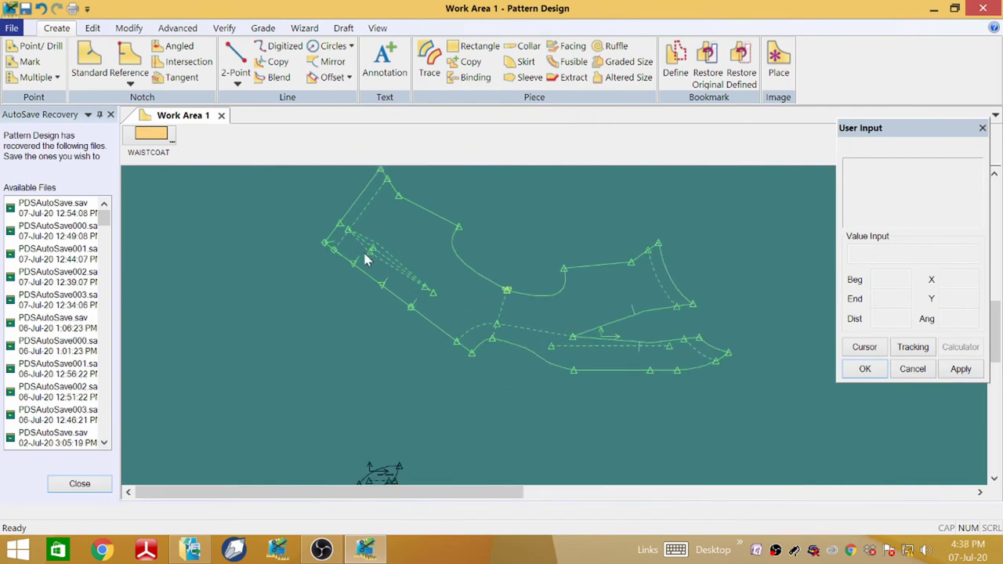
click(430, 61)
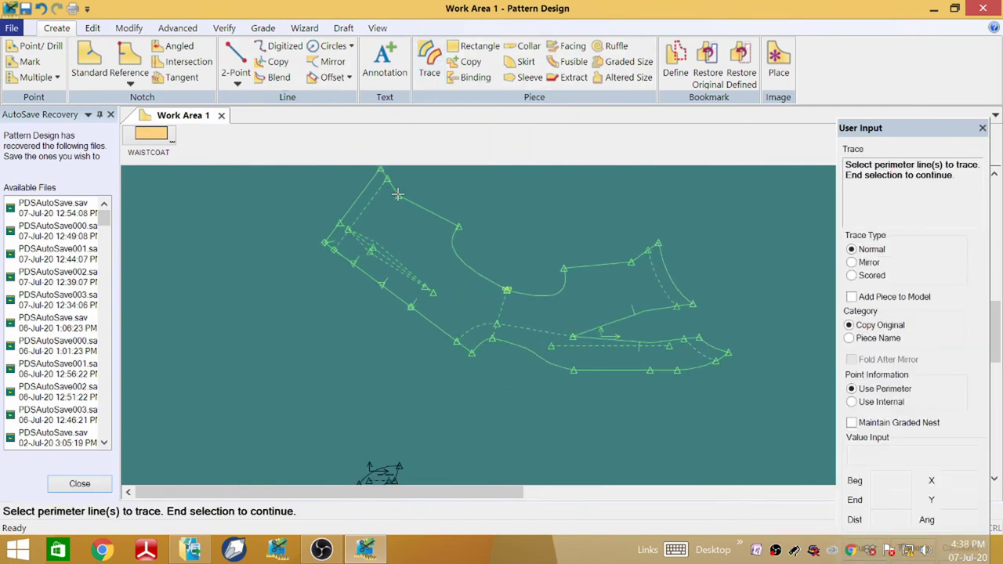
click(462, 261)
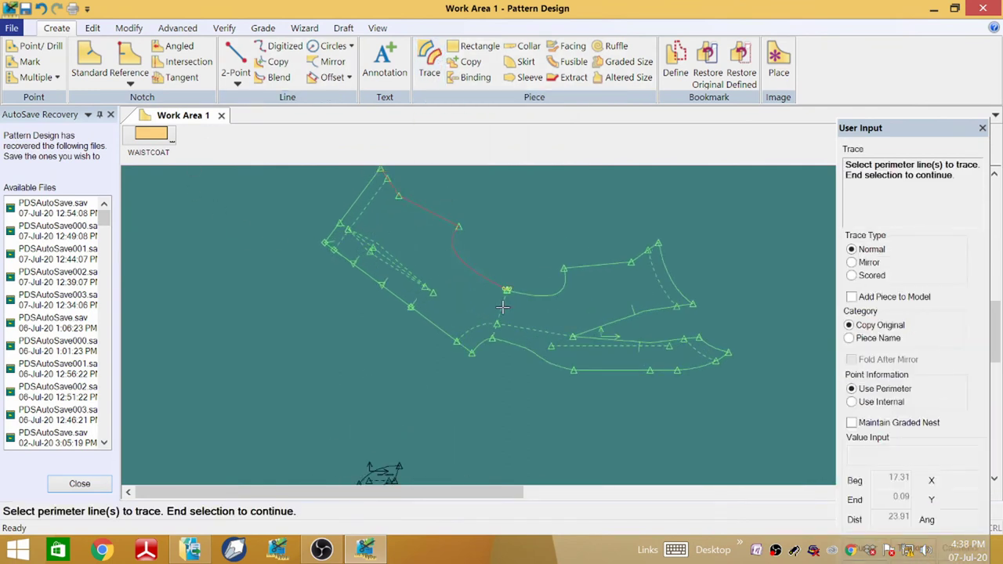
click(502, 307)
click(421, 316)
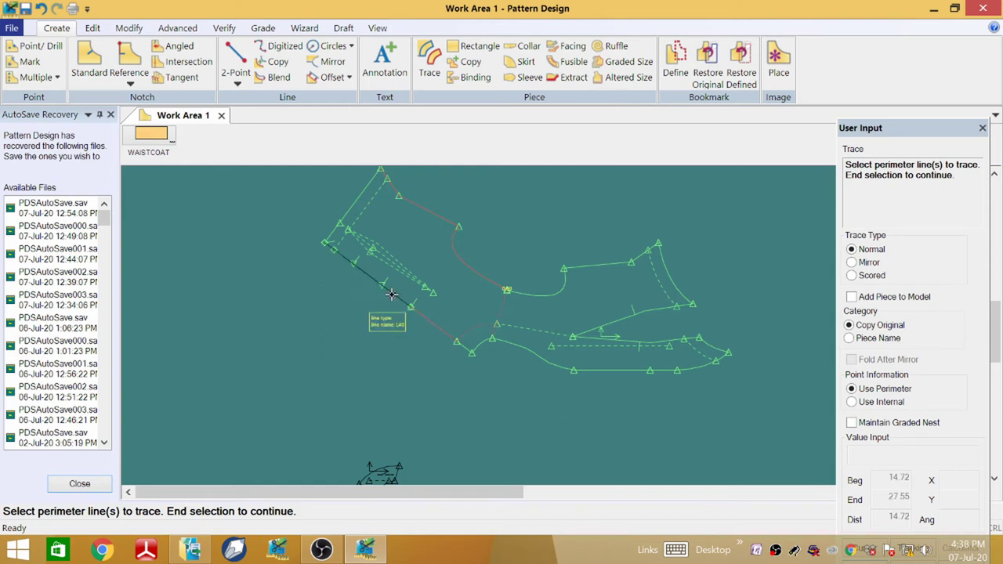
click(388, 291)
click(360, 211)
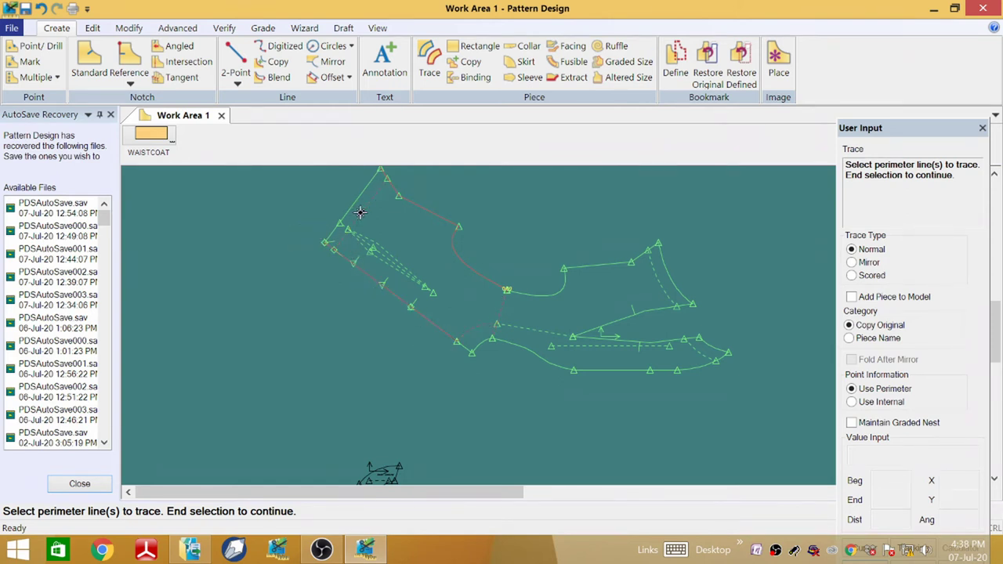
scroll(369, 243, up, 4)
right_click(437, 219)
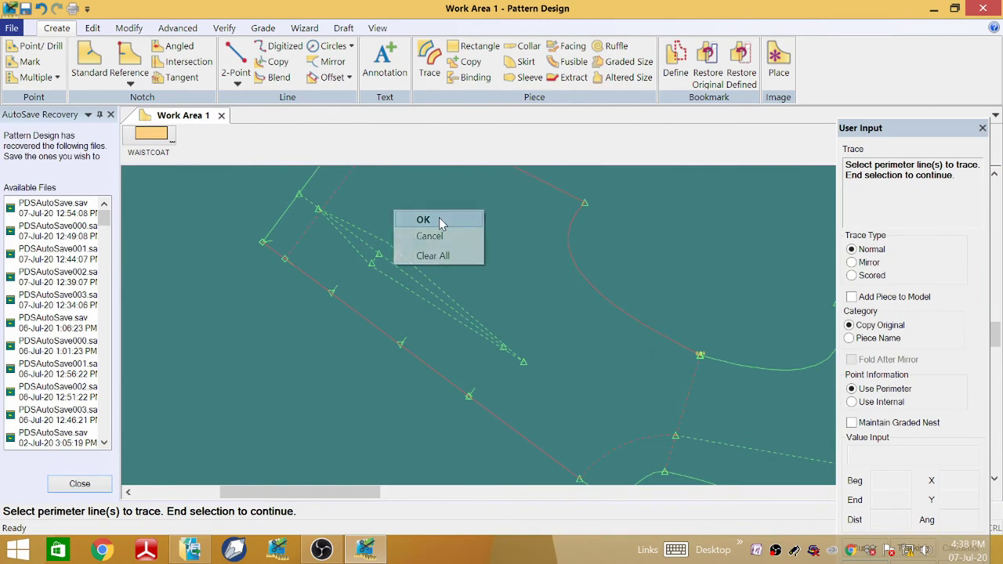
click(423, 221)
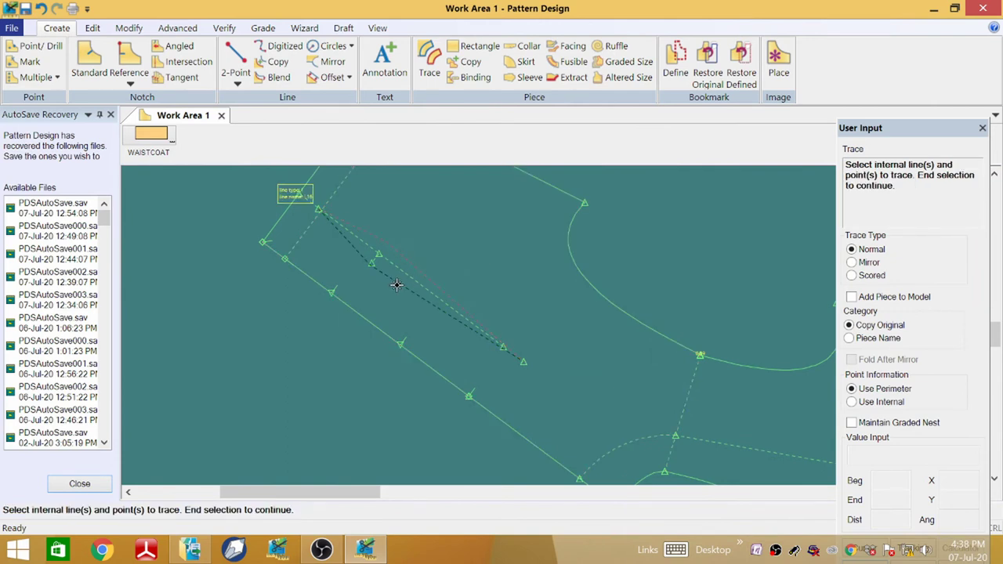
- Include the back dart lines in the trace and place the traced piece below the waistcoat's back, clear of the other pieces
right_click(451, 237)
click(448, 235)
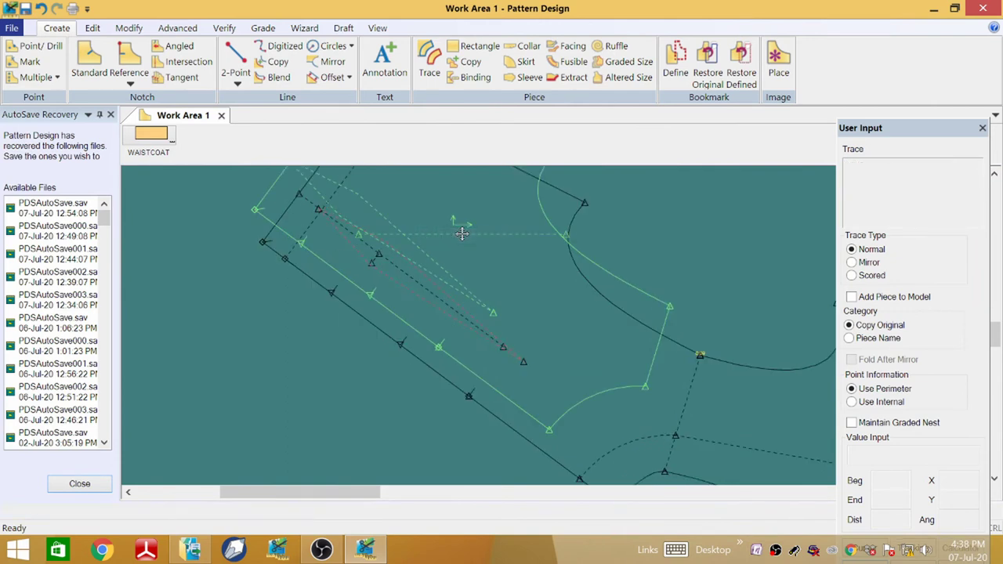
scroll(482, 204, down, 4)
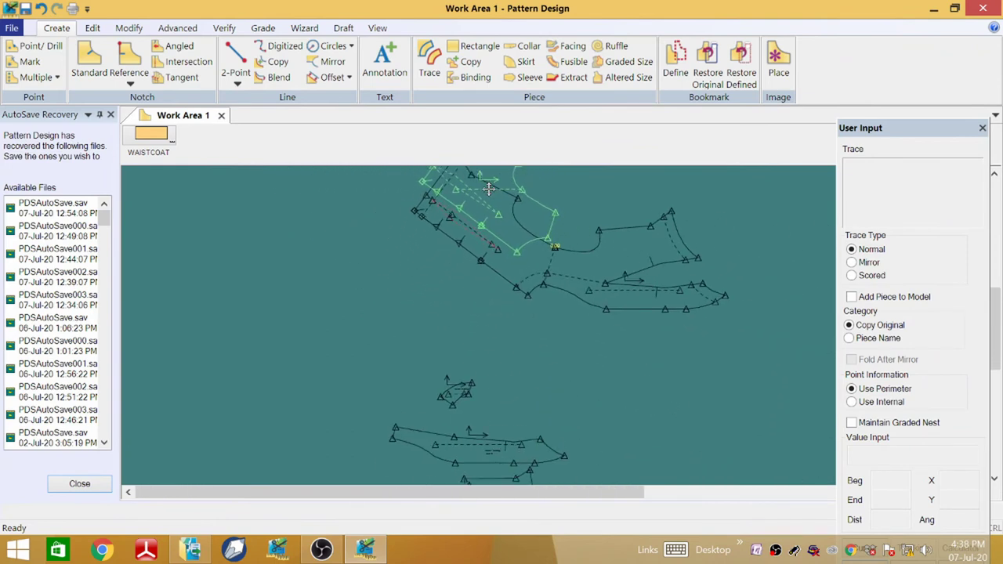
click(324, 299)
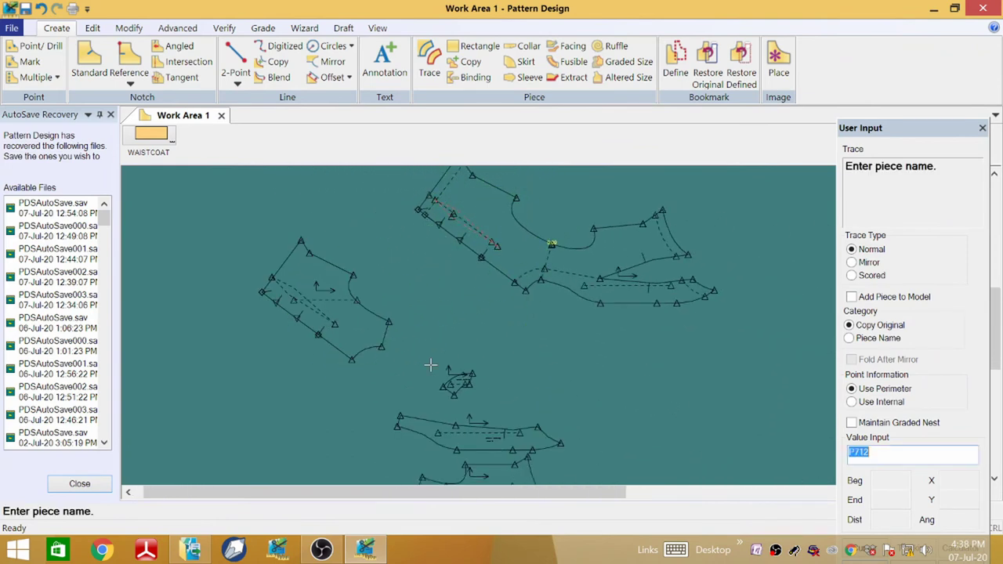
- Name the traced piece "back lining" and end the Trace command
text(back lining)
right_click(466, 323)
click(464, 319)
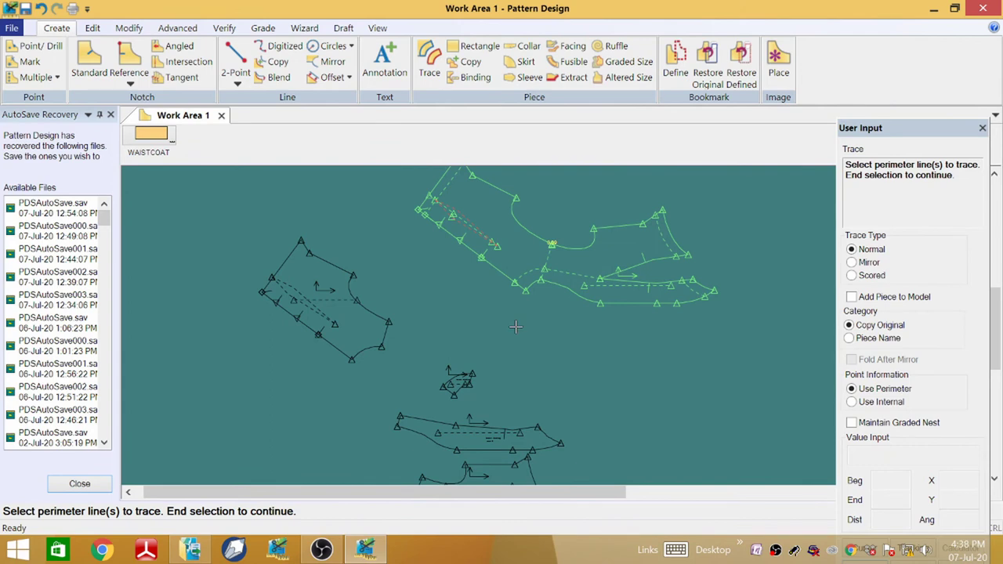
right_click(460, 326)
click(477, 334)
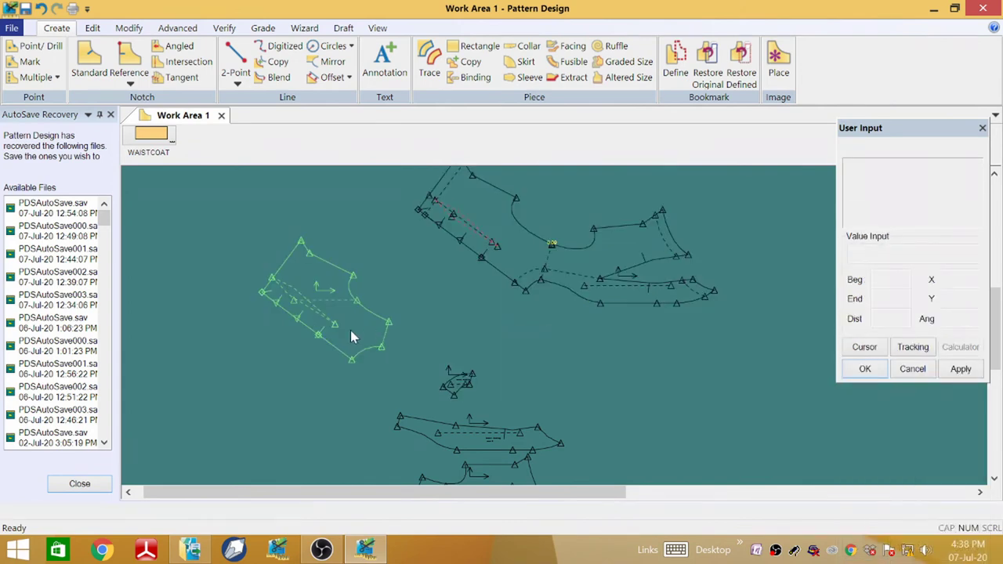
click(130, 29)
click(638, 78)
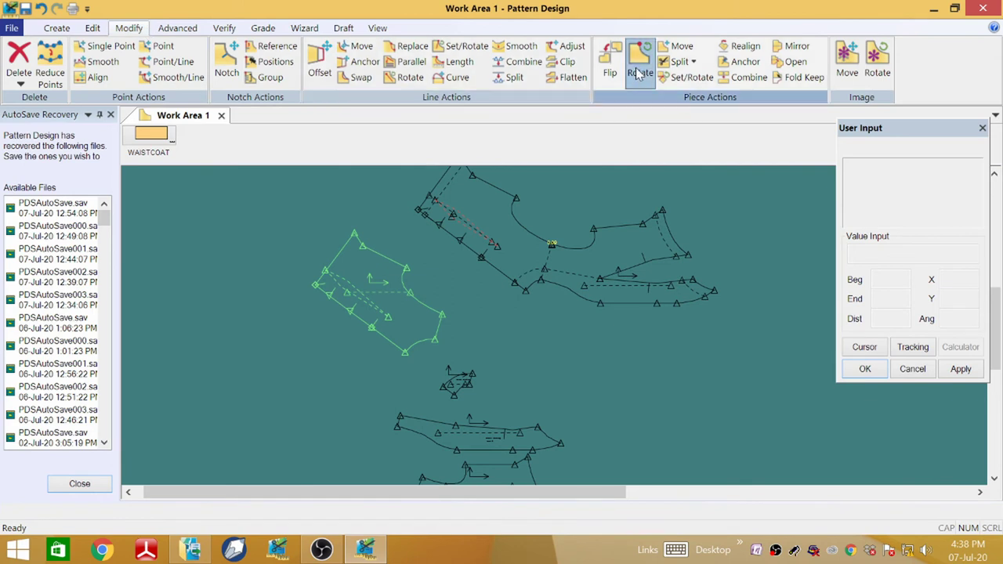
click(407, 308)
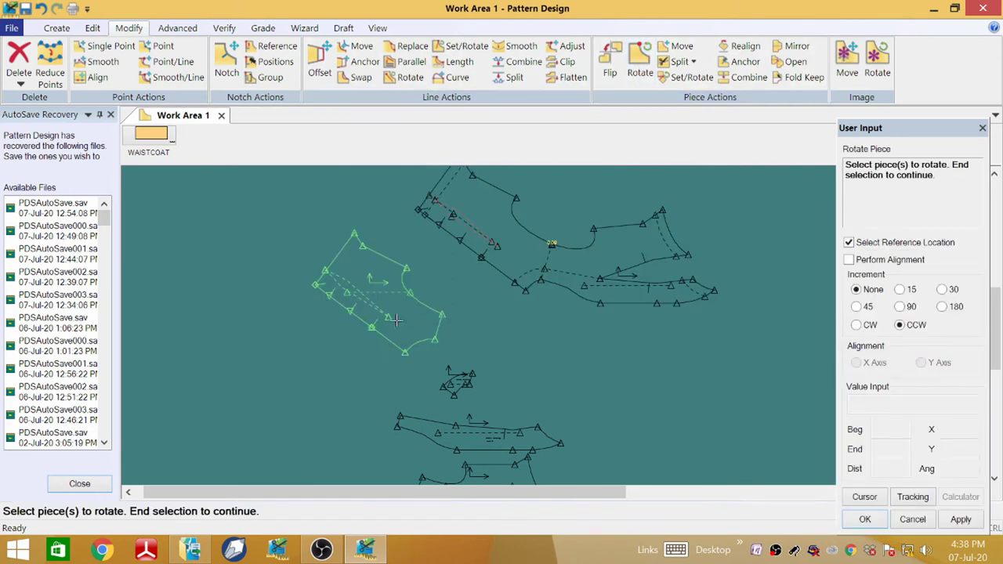
right_click(347, 299)
click(383, 308)
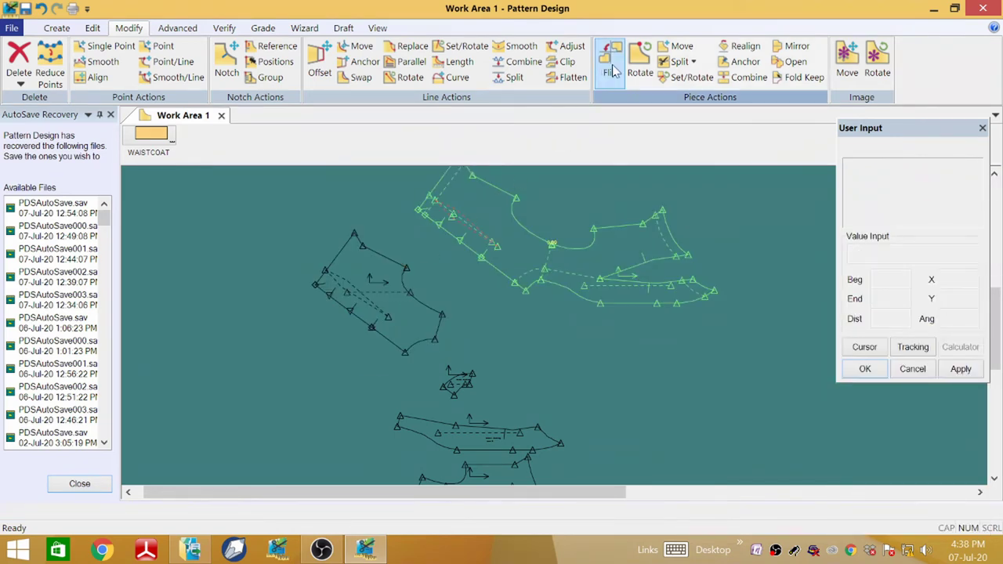
- Rotate the back lining freehand counter-clockwise about its neck-shoulder corner, using the centre-back hem corner as reference, to bring the centre back closer to level
click(640, 75)
click(366, 290)
right_click(366, 290)
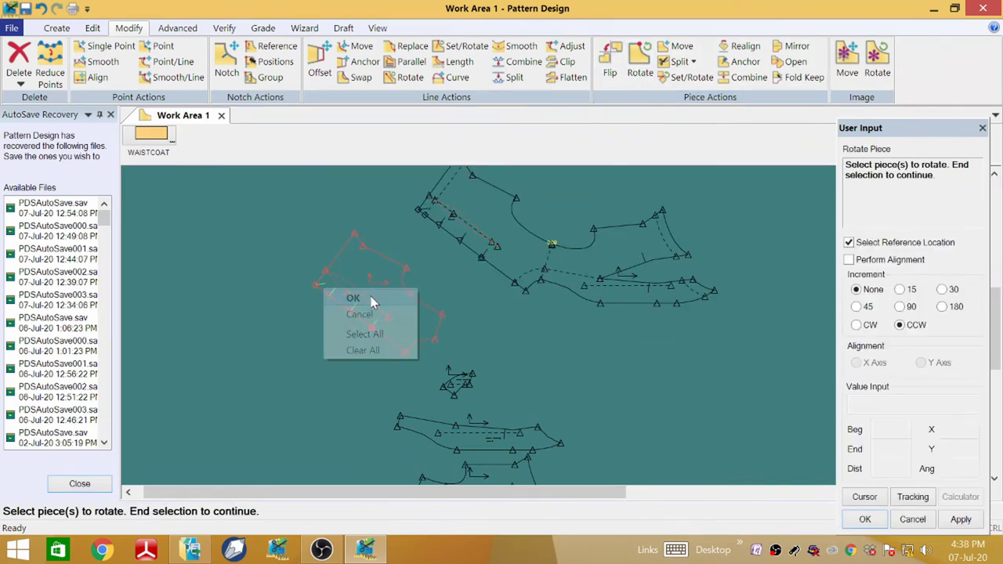
click(370, 296)
click(432, 339)
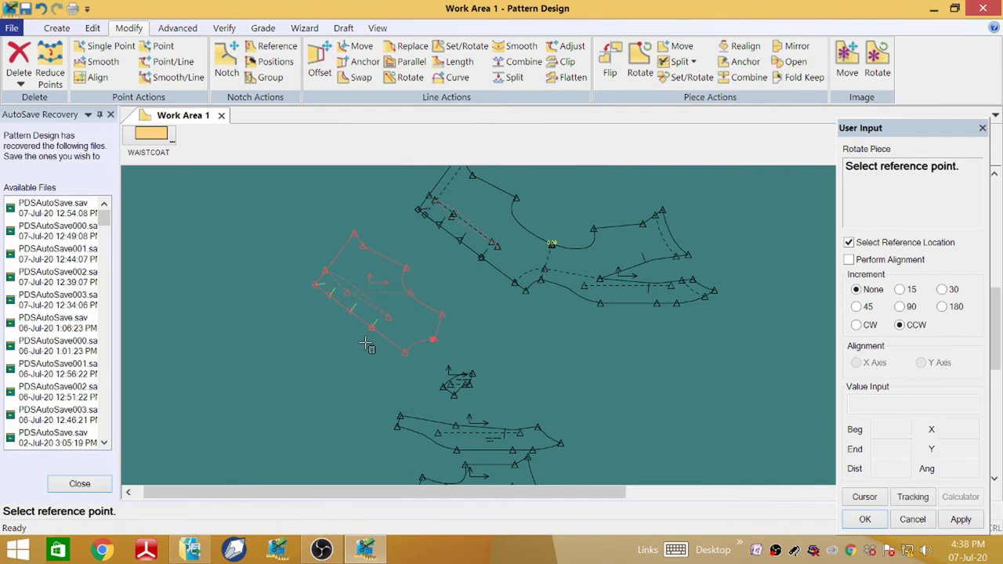
click(316, 285)
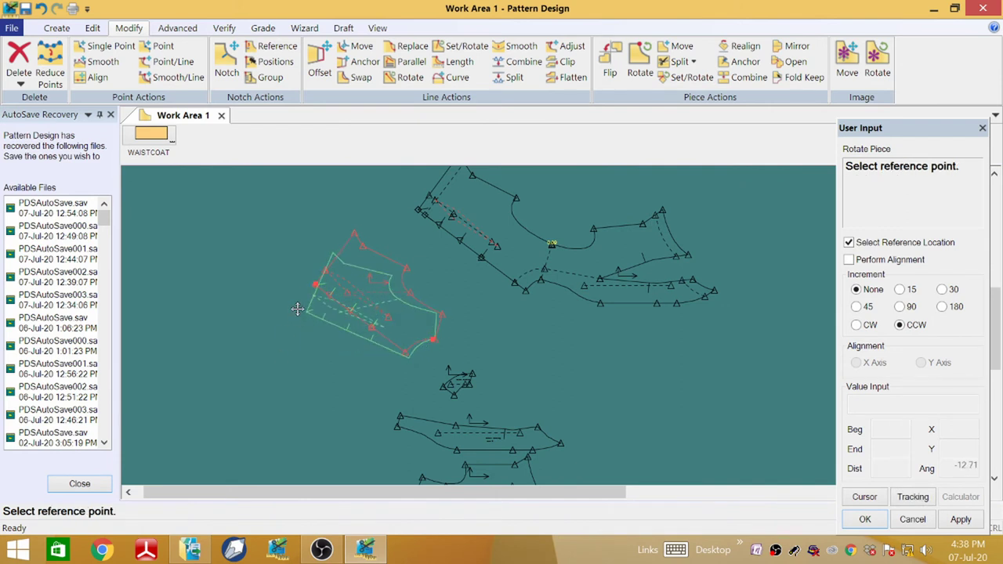
click(290, 347)
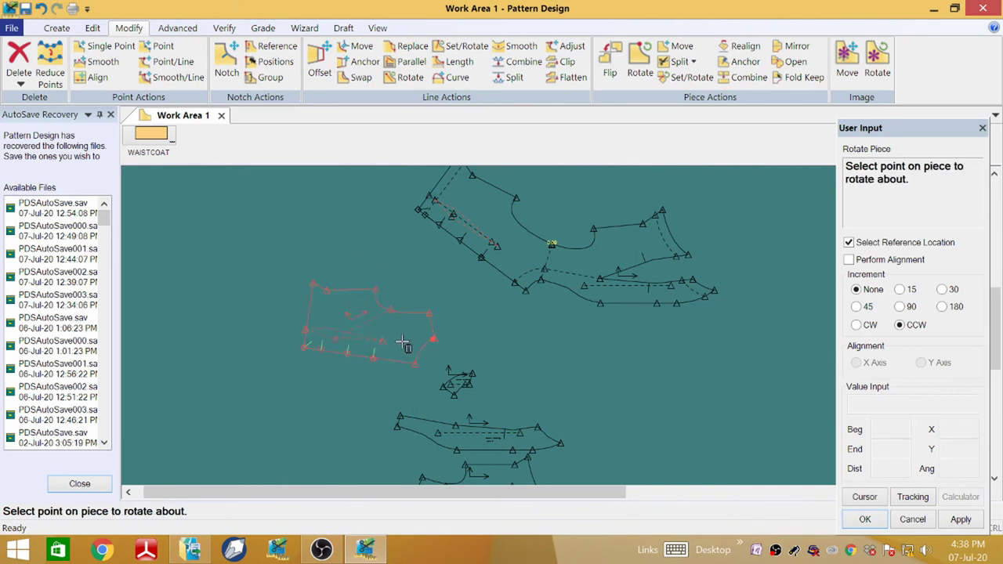
- Rotate the back lining again about its centre-back hem corner, using the neck-shoulder corner as reference, until the centre back is roughly level
click(305, 348)
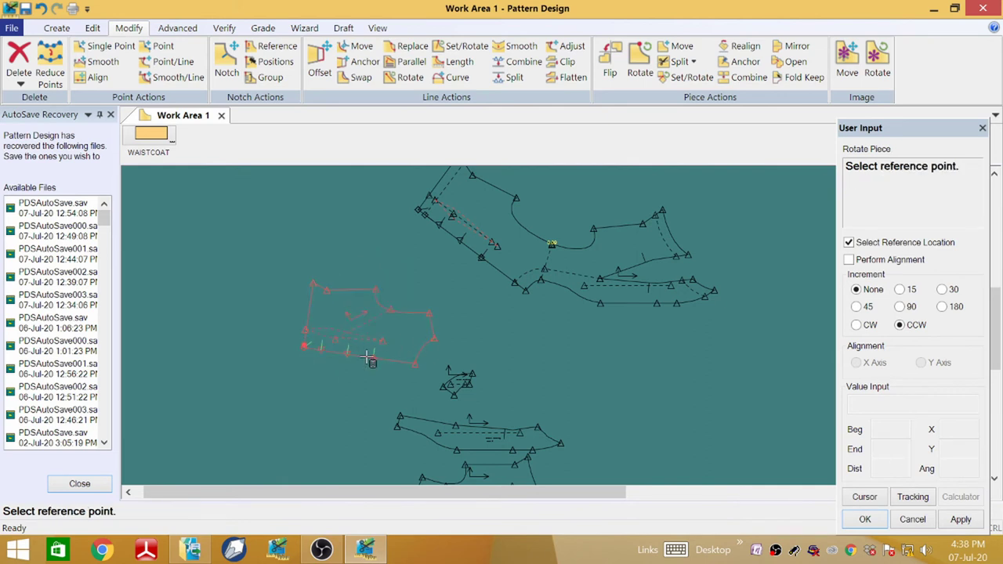
click(433, 325)
right_click(321, 307)
click(391, 316)
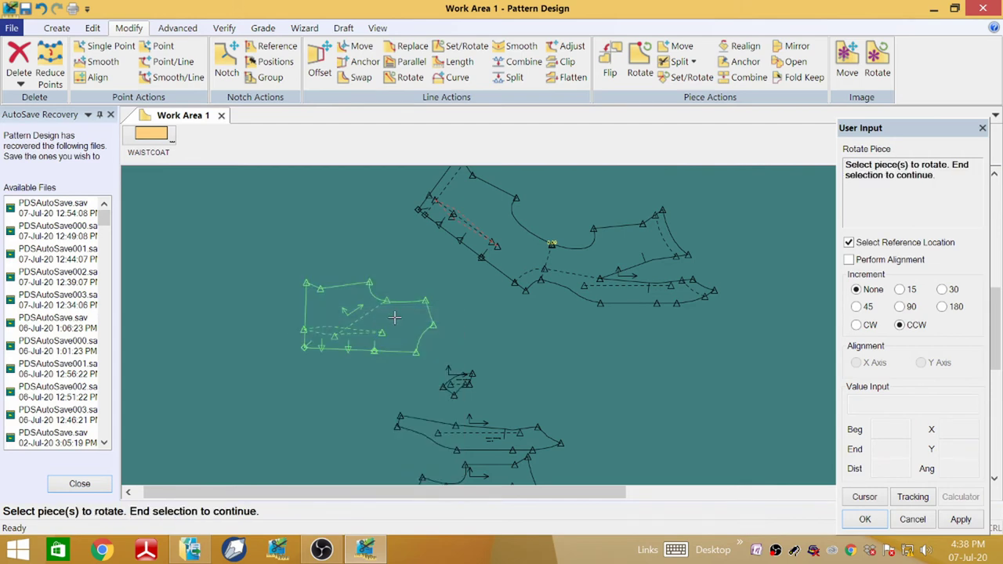
- Realign the back lining's grain line to horizontal and end the command
scroll(396, 316, up, 3)
scroll(523, 251, down, 1)
scroll(544, 231, down, 1)
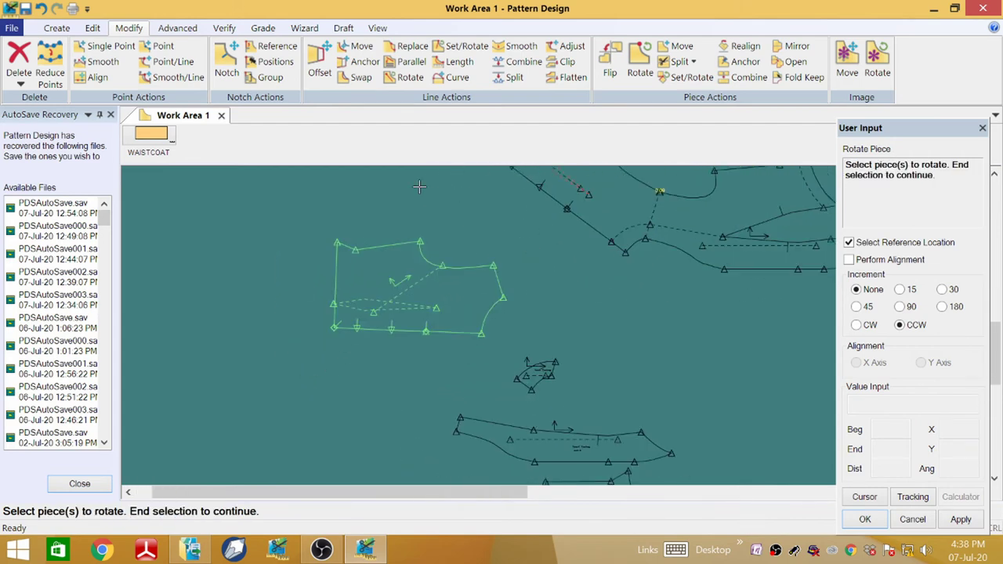
click(417, 282)
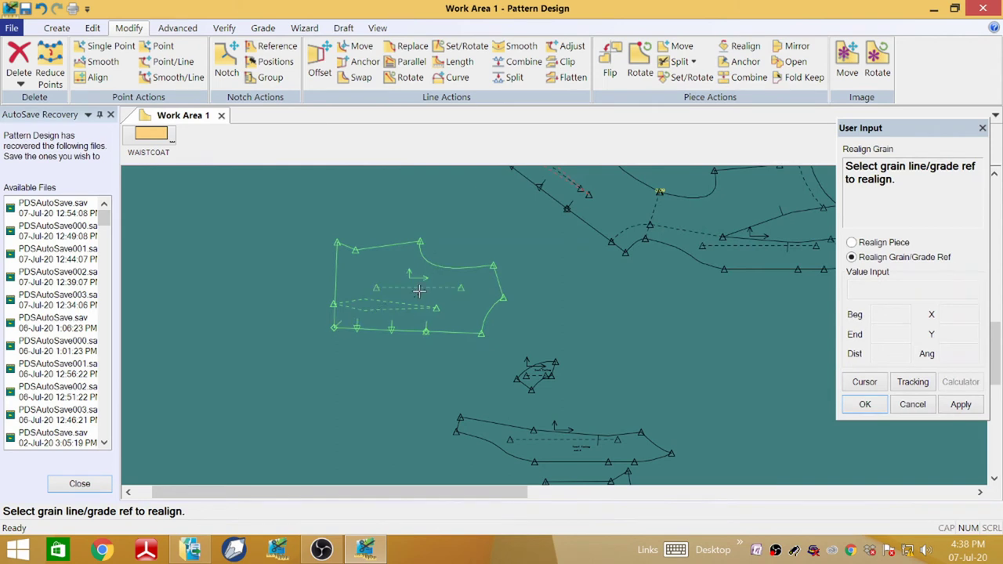
right_click(399, 279)
click(399, 280)
- Move the back lining further away from the other traced pieces and place the front facing above it
scroll(439, 272, up, 1)
scroll(464, 264, down, 2)
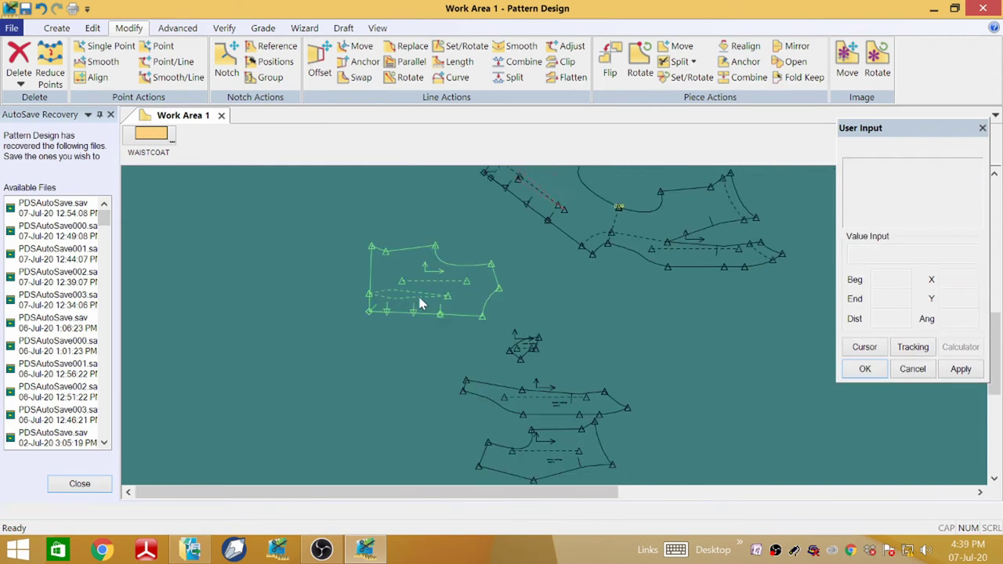
scroll(423, 297, down, 2)
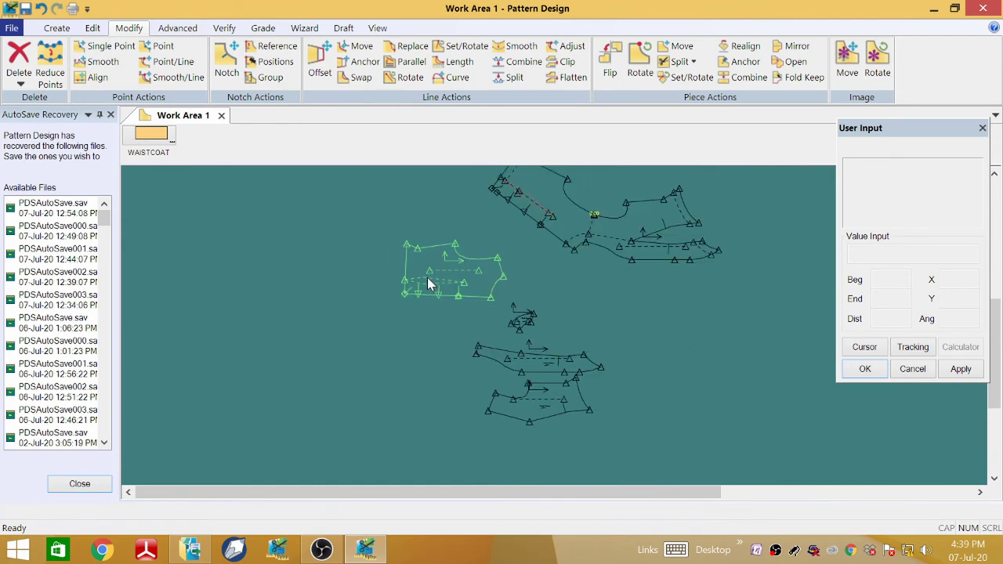
scroll(427, 280, up, 1)
drag(465, 275, 356, 319)
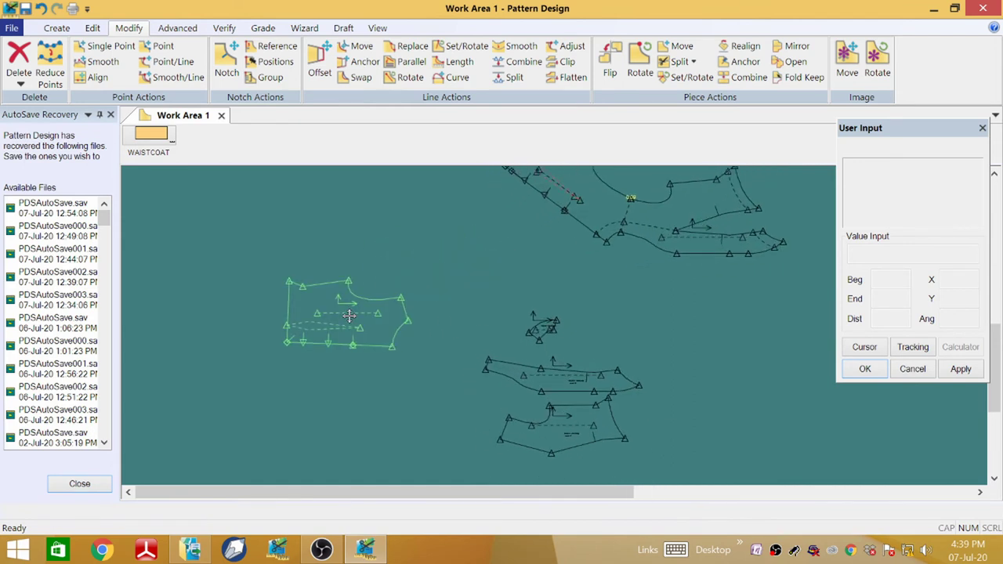
drag(548, 369, 422, 243)
click(408, 235)
- Shift the front lining slightly up and toward the back lining, keeping it below the back facing
click(553, 420)
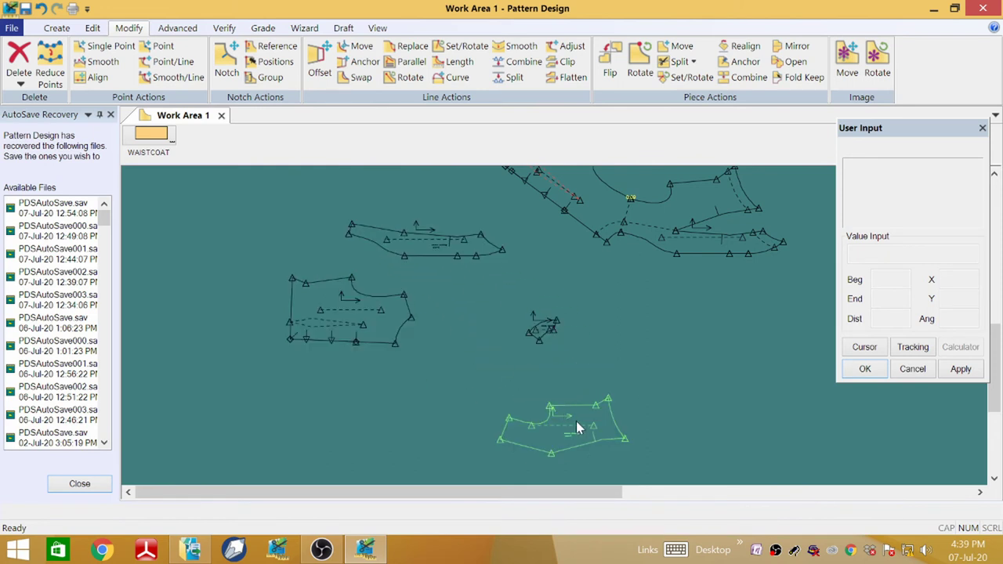
click(499, 407)
click(541, 333)
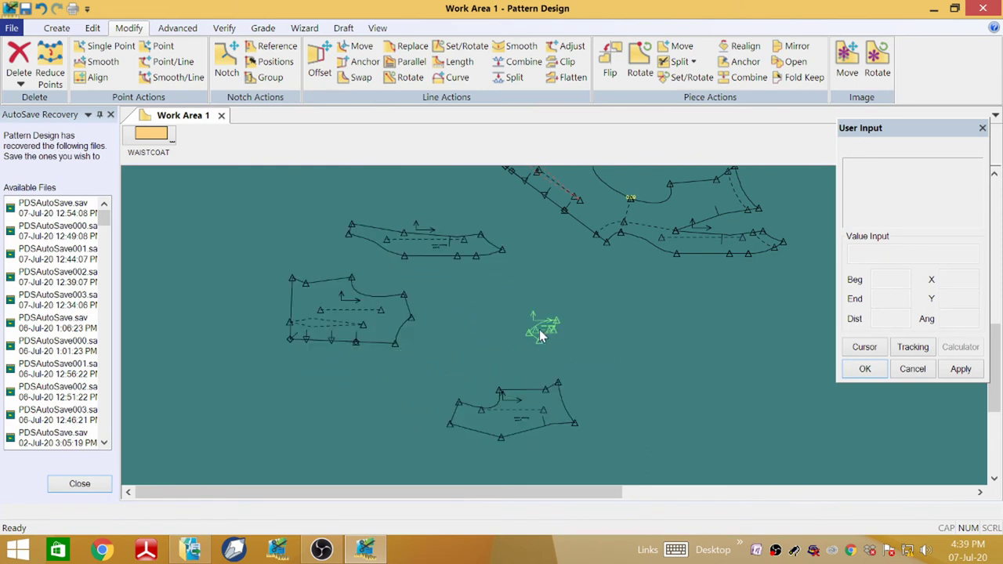
click(343, 340)
- Add the annotation "back lining" to the back lining piece, just above the hem end of its grain line
scroll(322, 339, up, 4)
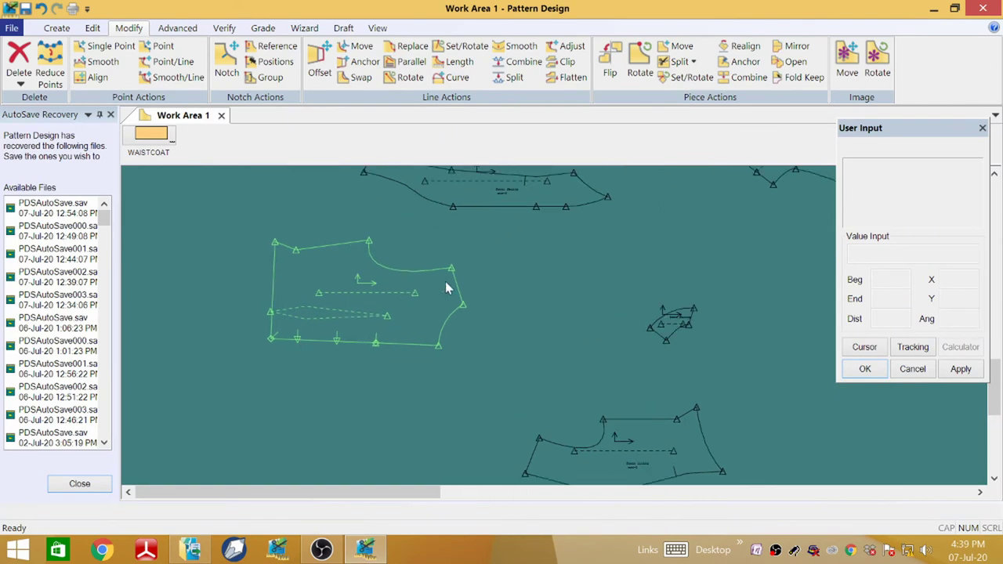
click(384, 170)
click(57, 27)
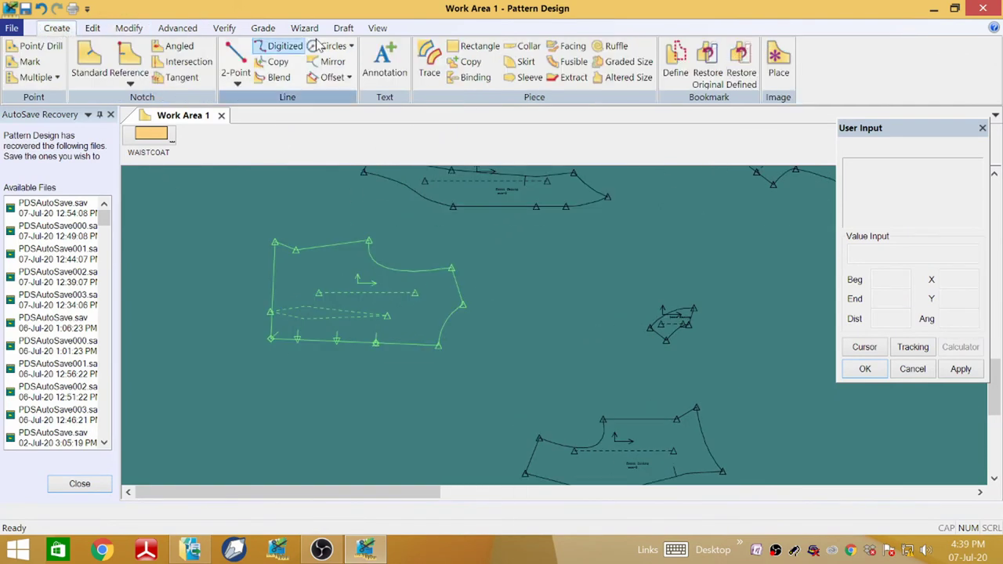
click(384, 66)
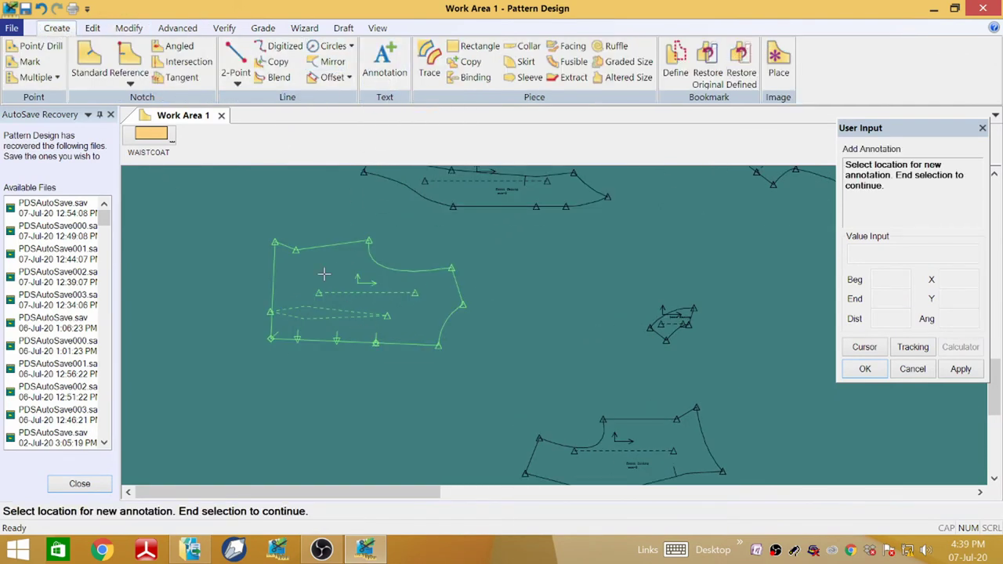
right_click(325, 275)
click(313, 277)
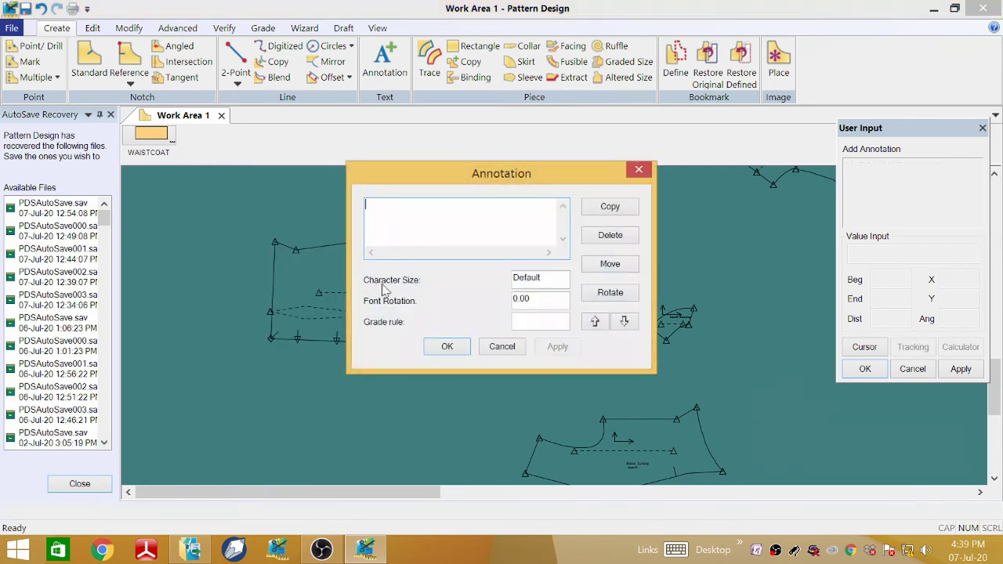
text(back lining)
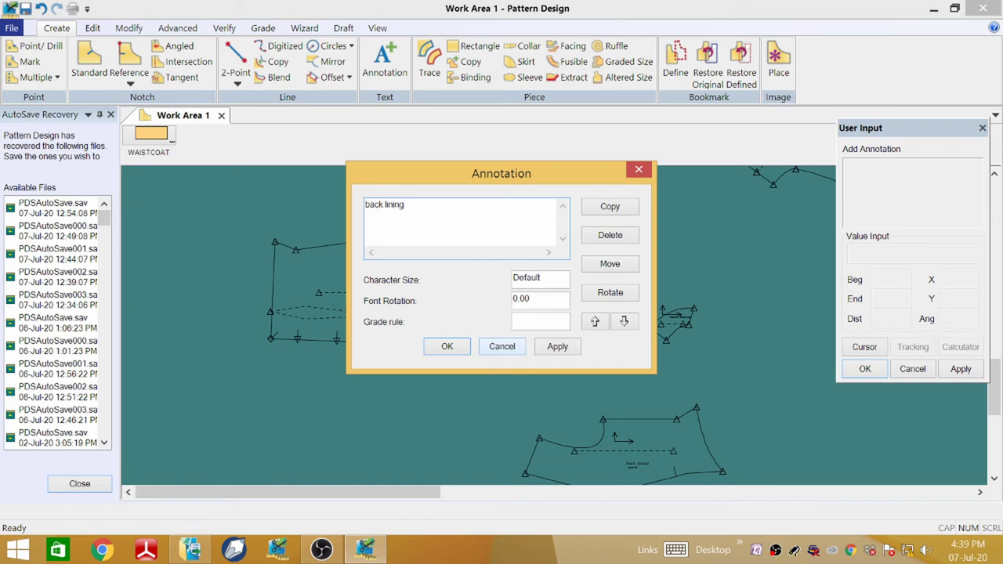
click(448, 352)
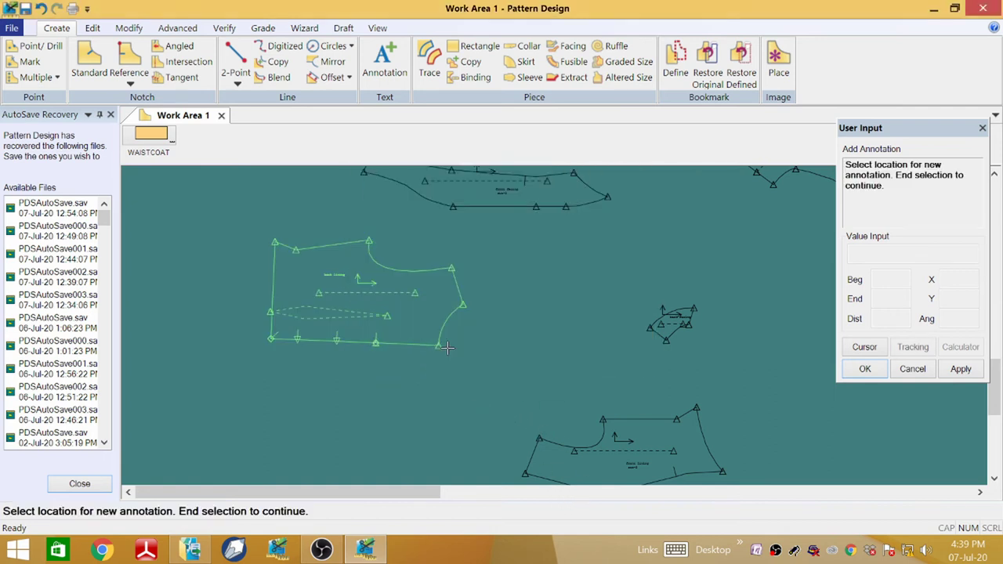
- Finish placing the annotation on the back lining piece and end the annotation command
right_click(459, 259)
click(460, 259)
click(391, 314)
- Edit the back lining annotation to add "cut-1" as a second line below the piece name
scroll(439, 315, up, 4)
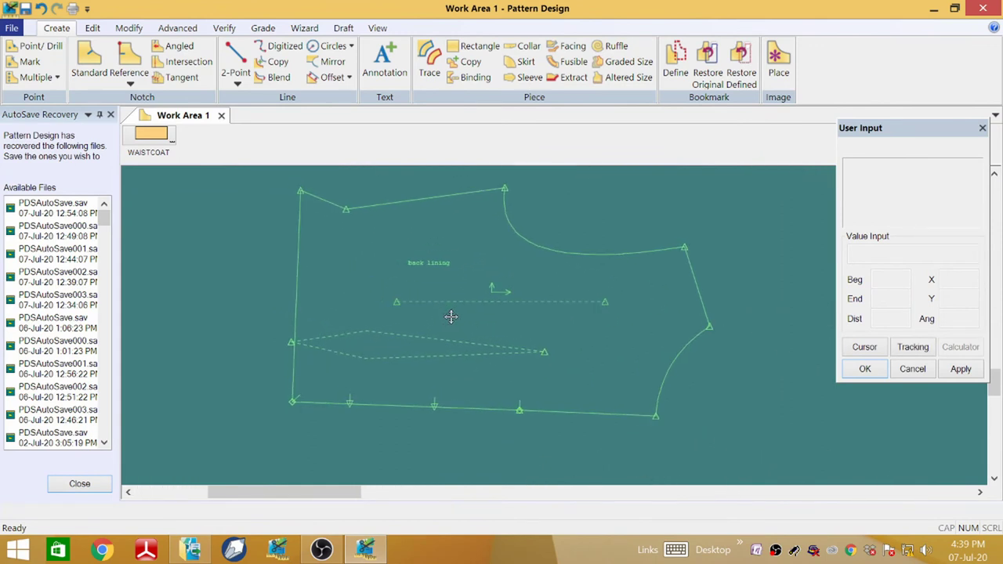
scroll(451, 315, down, 1)
scroll(452, 317, up, 1)
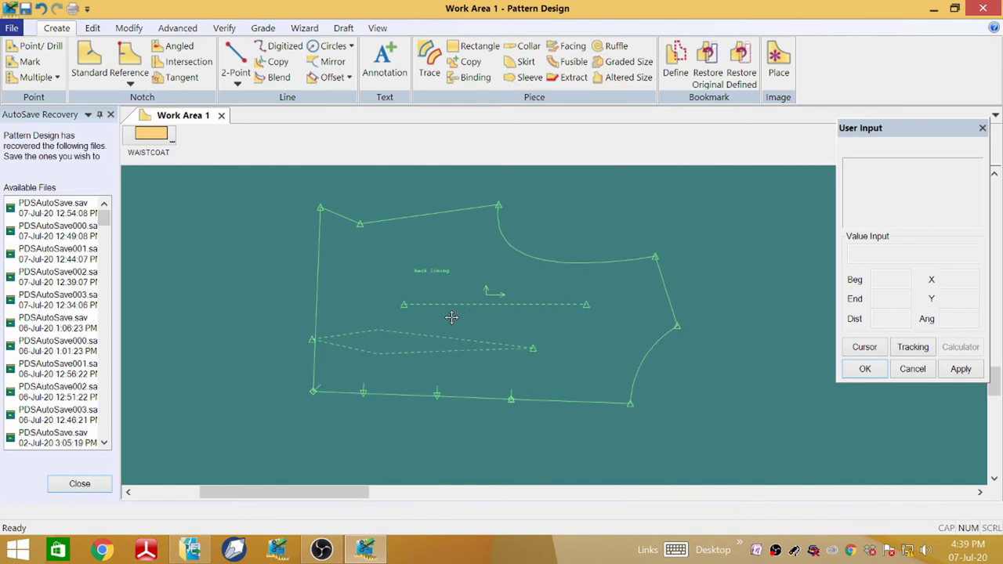
click(93, 28)
click(58, 61)
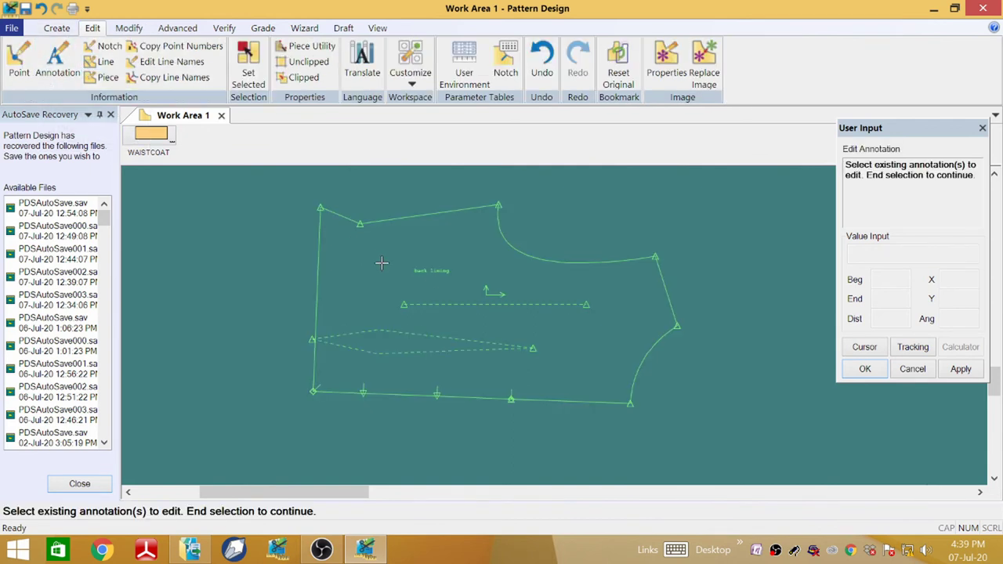
click(429, 272)
right_click(429, 272)
click(429, 275)
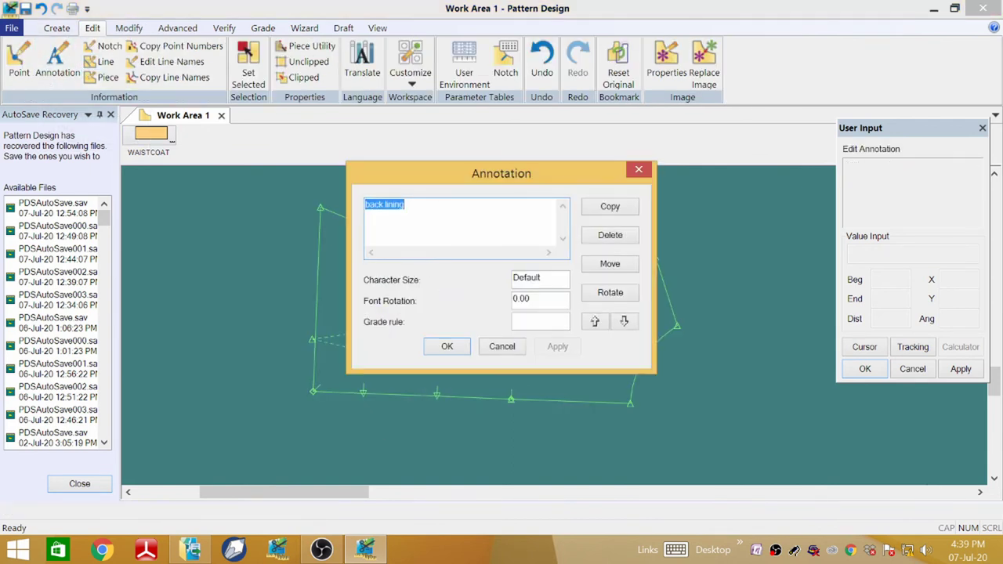
click(405, 205)
key(Return)
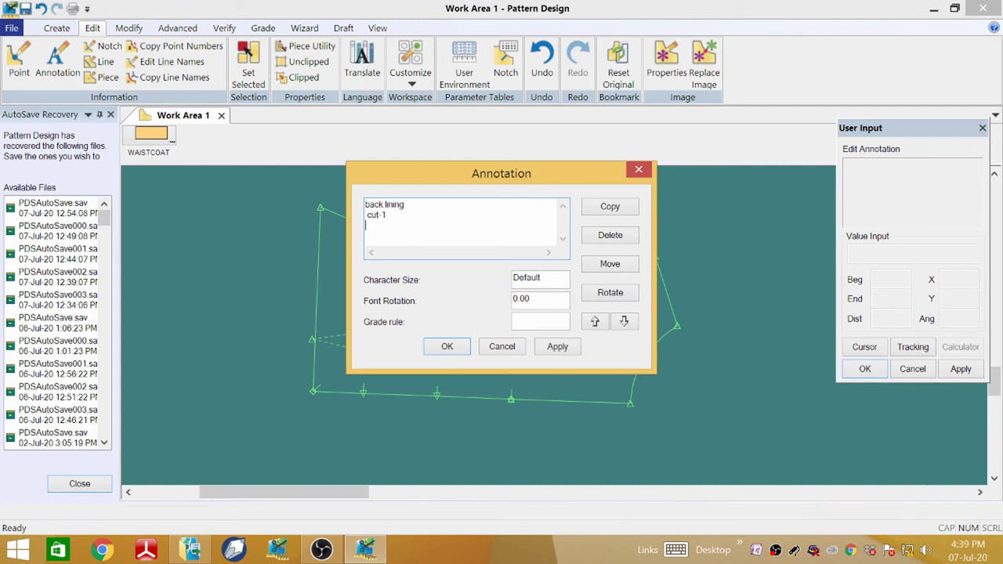
click(447, 346)
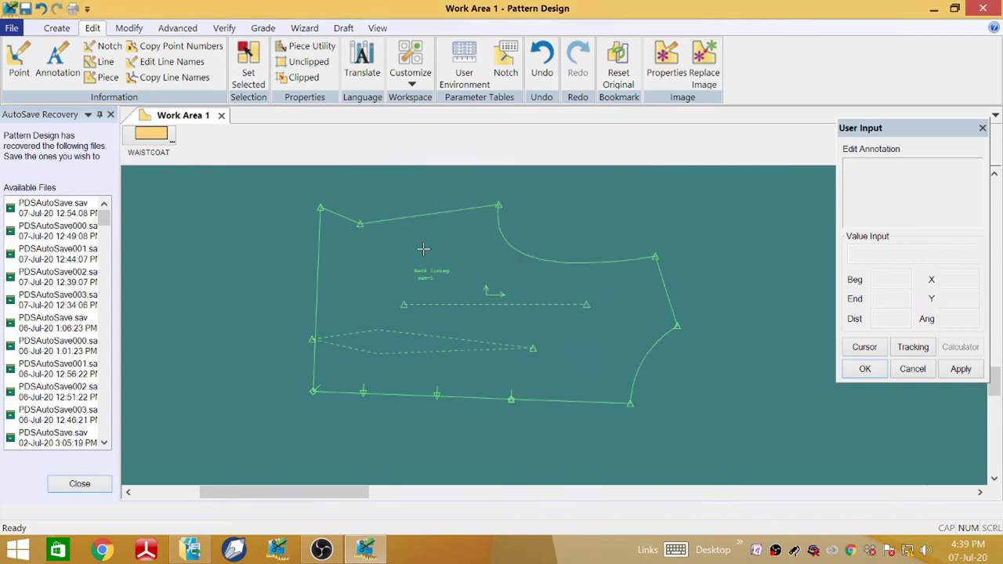
right_click(381, 234)
click(415, 243)
- Move the back lining further out and down from the other traced pieces, and shift the front facing down toward it
scroll(459, 286, down, 5)
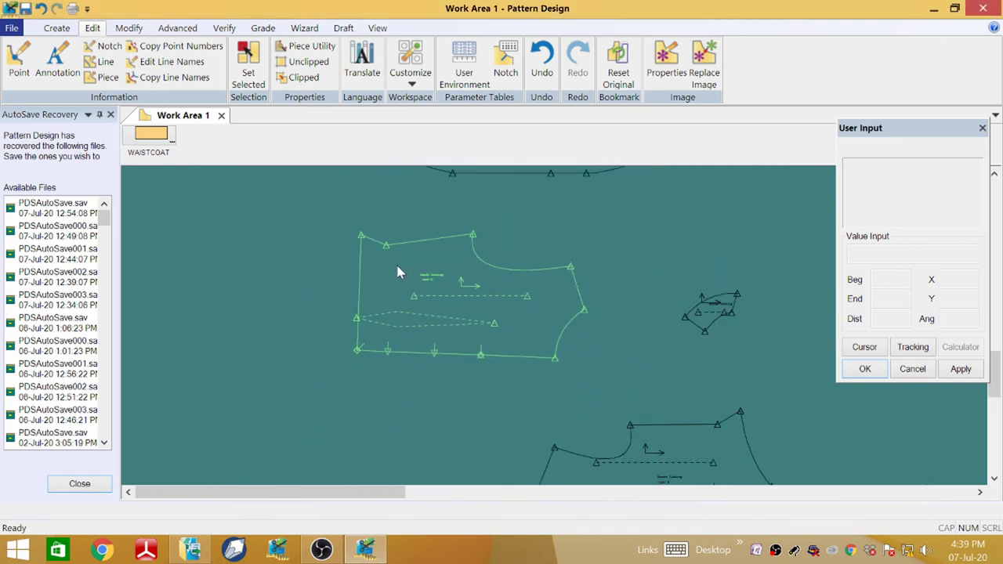
scroll(400, 341, down, 2)
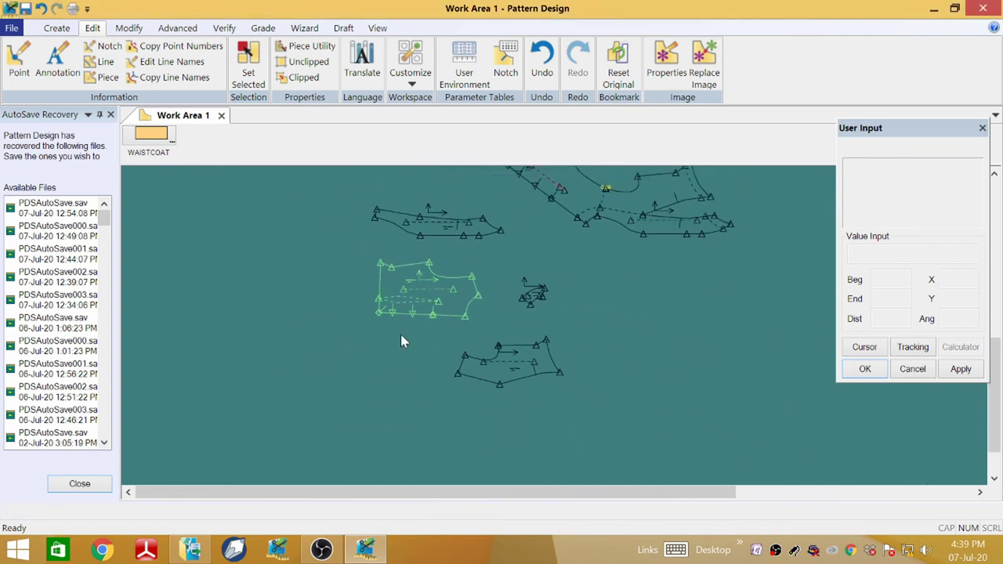
scroll(443, 288, up, 4)
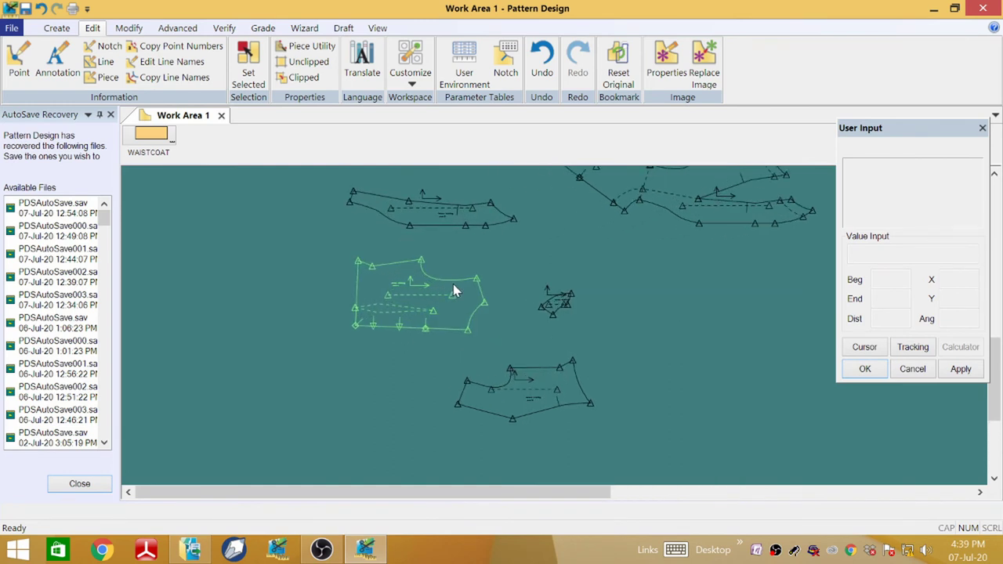
drag(459, 294, 356, 341)
click(451, 199)
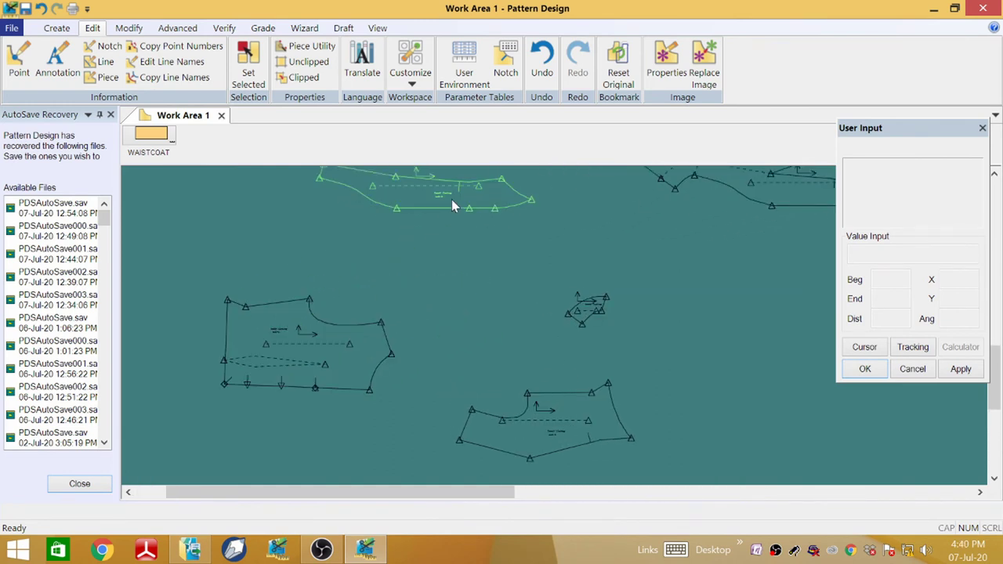
drag(451, 199, 497, 248)
- Shift the front lining slightly up and place the back facing against the shoulder end of the front facing
click(583, 443)
drag(583, 443, 586, 413)
click(587, 314)
drag(586, 315, 344, 238)
scroll(381, 282, up, 1)
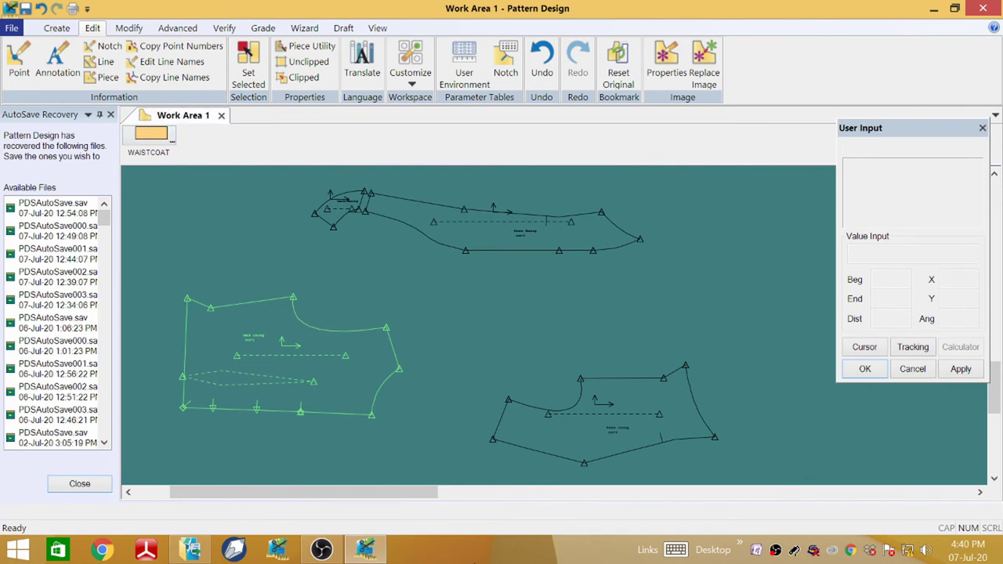
click(339, 205)
- Define an even 0.7 seam allowance along the necklines of both facings and the front facing's front edge and lower curve
click(192, 29)
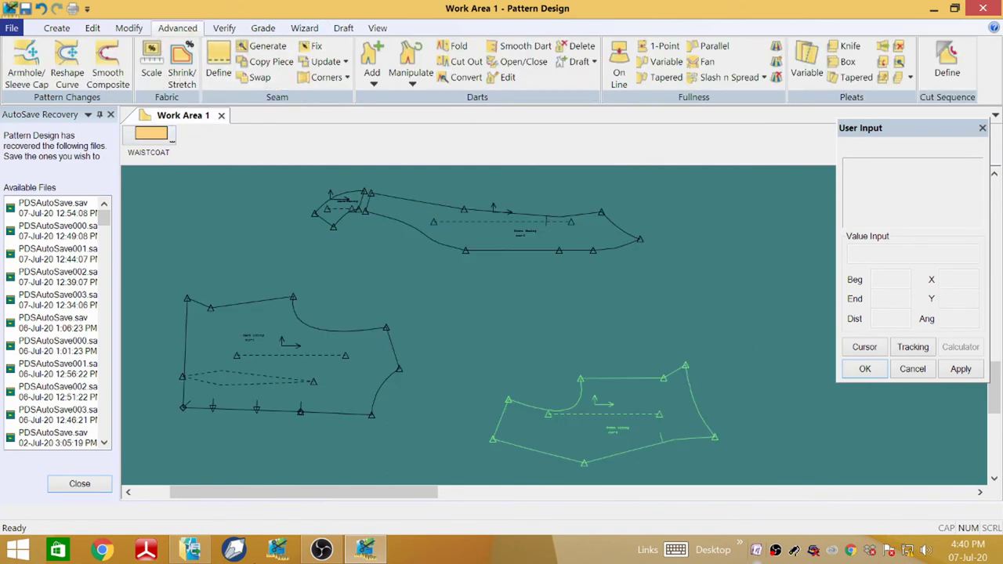
click(218, 69)
scroll(379, 240, up, 2)
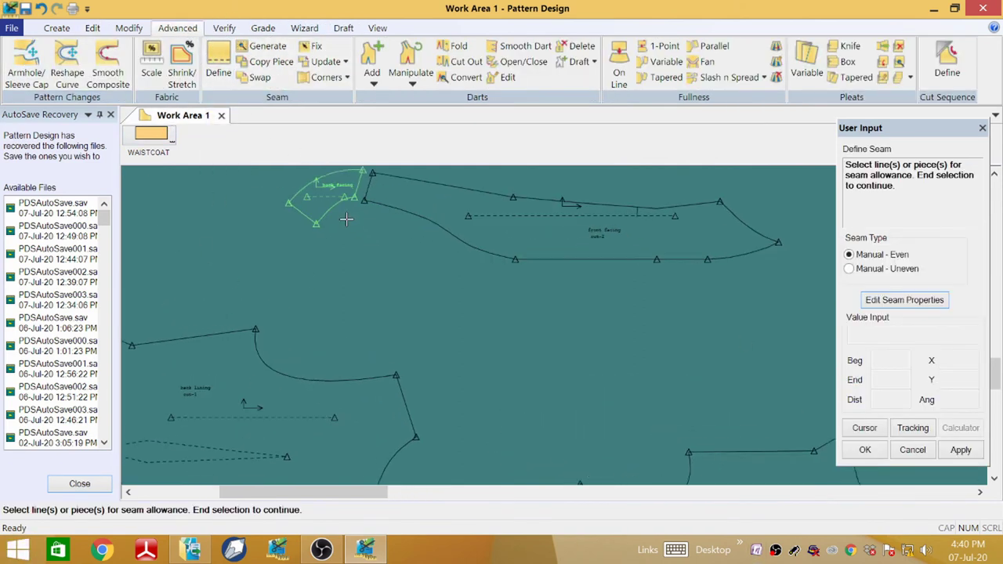
click(332, 197)
click(450, 213)
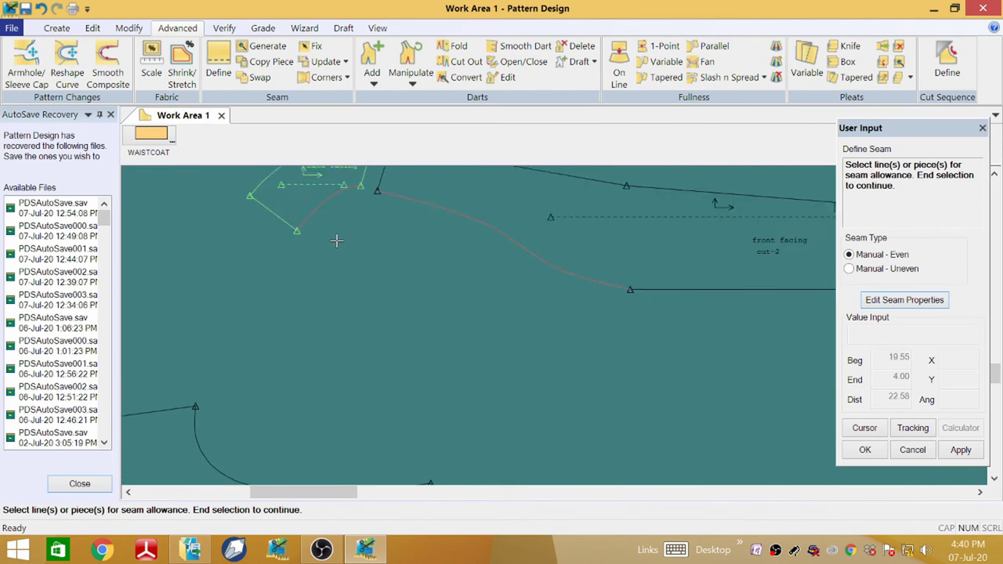
scroll(395, 257, down, 2)
click(600, 265)
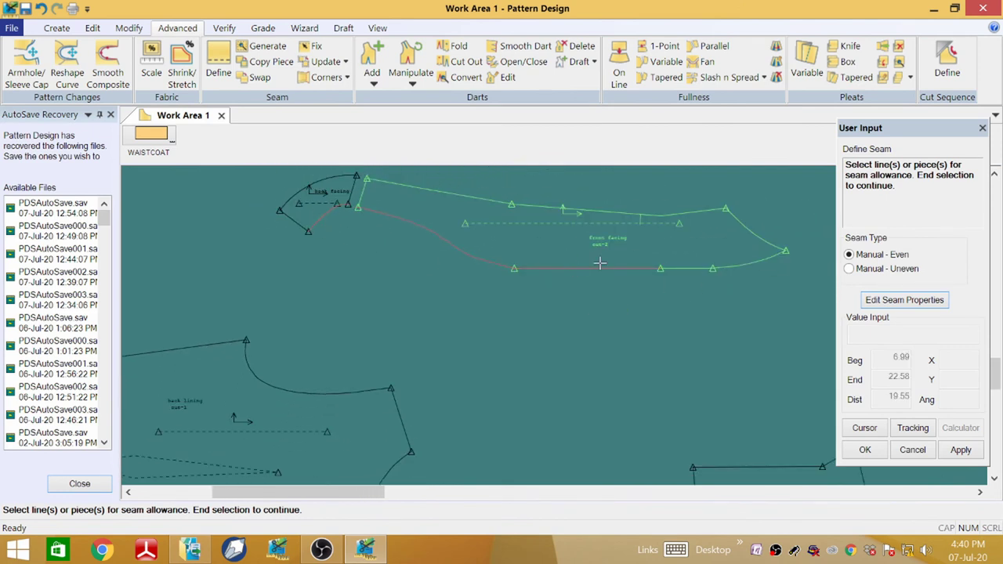
click(708, 269)
click(759, 262)
right_click(674, 249)
click(676, 249)
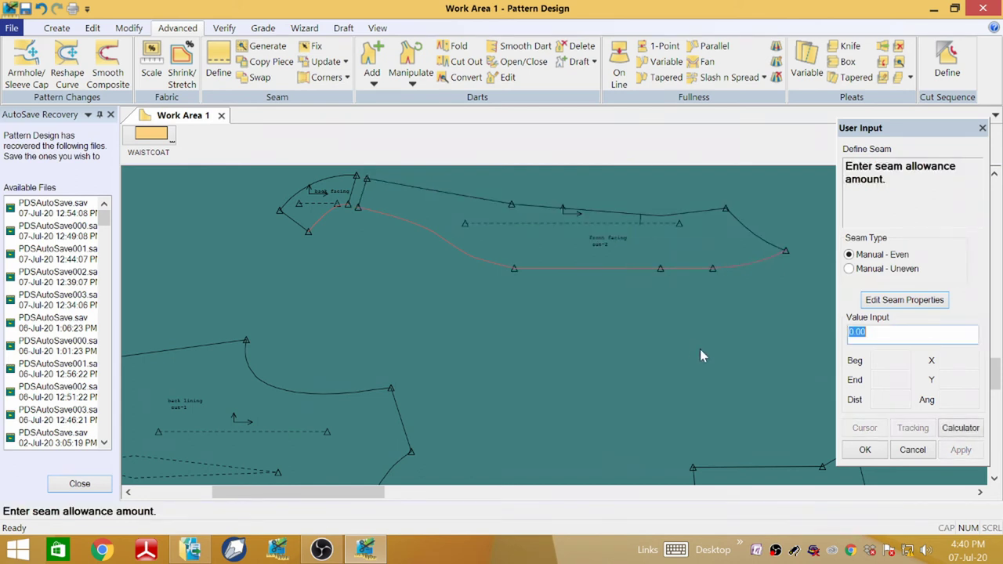
text(0.7)
key(Return)
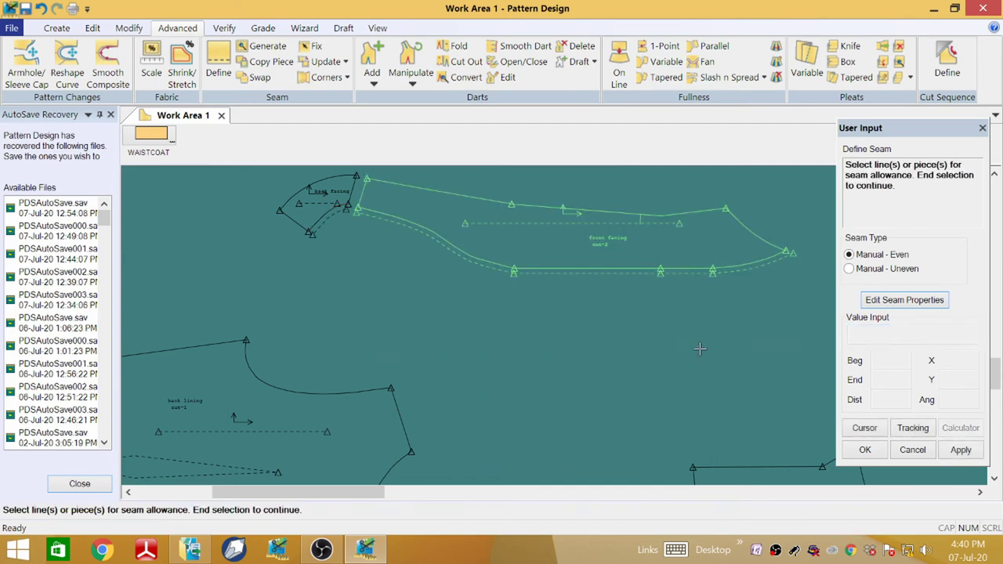
right_click(554, 350)
click(541, 353)
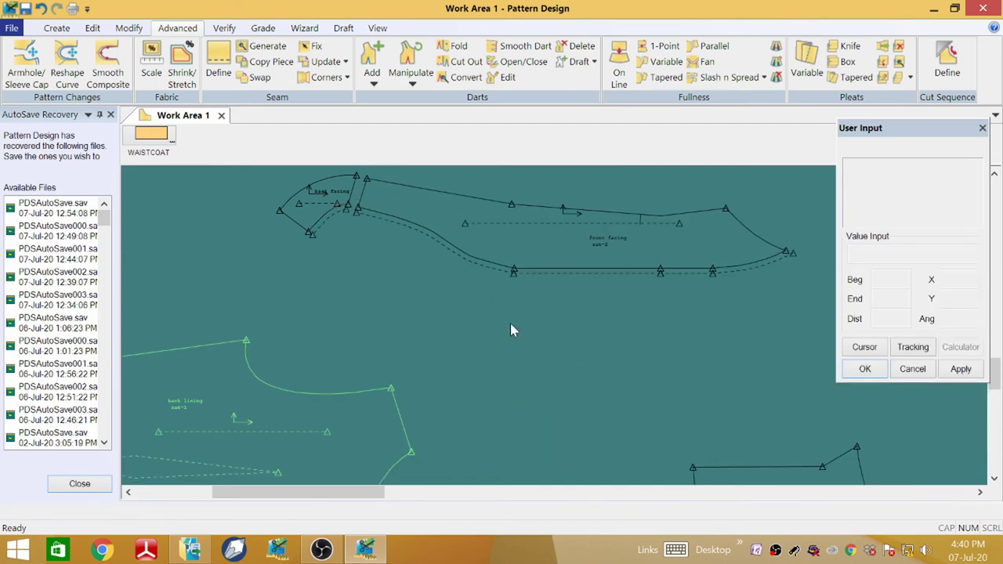
- Move the front lining piece above the front and back facings
scroll(569, 295, down, 2)
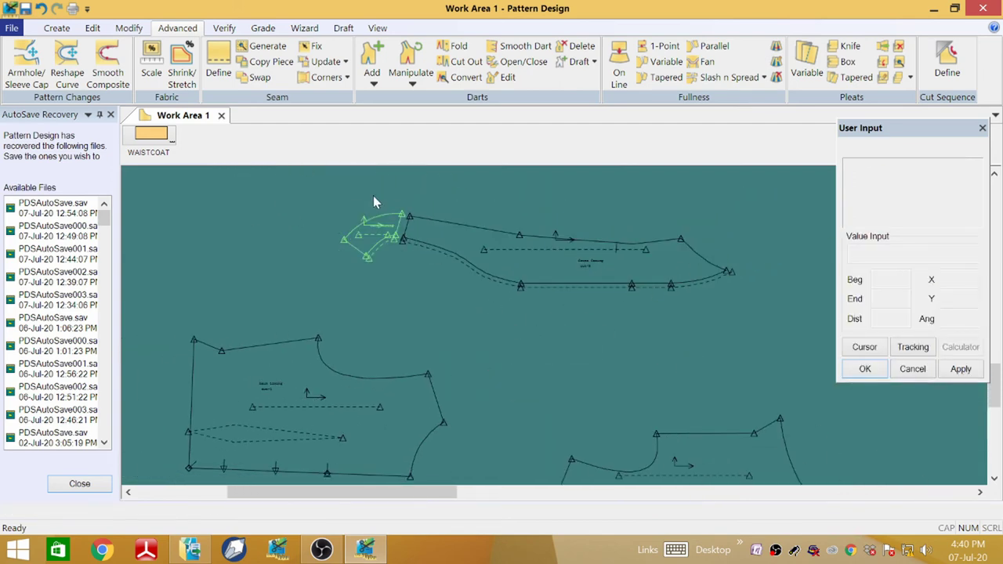
scroll(580, 249, down, 2)
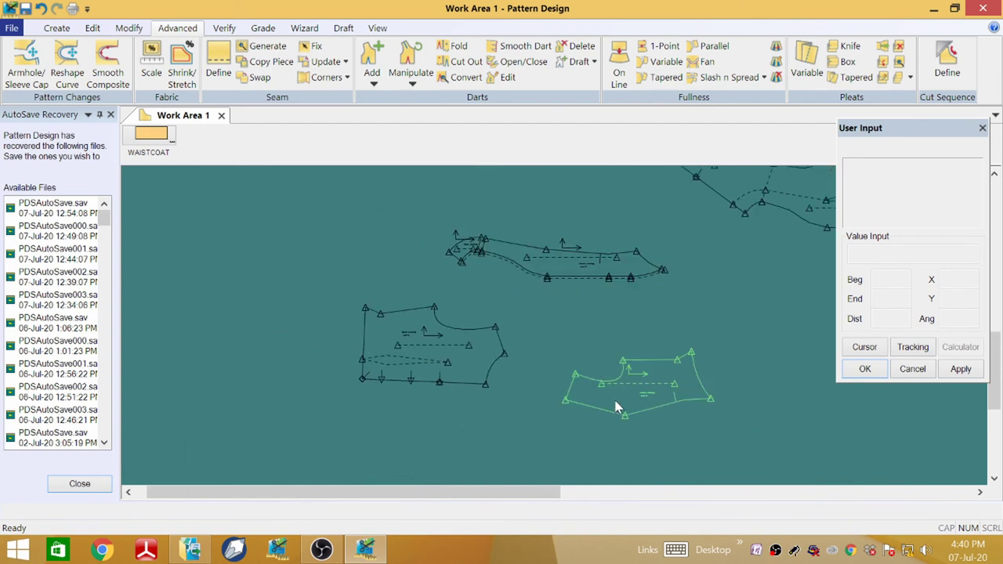
drag(618, 405, 530, 205)
scroll(561, 285, up, 2)
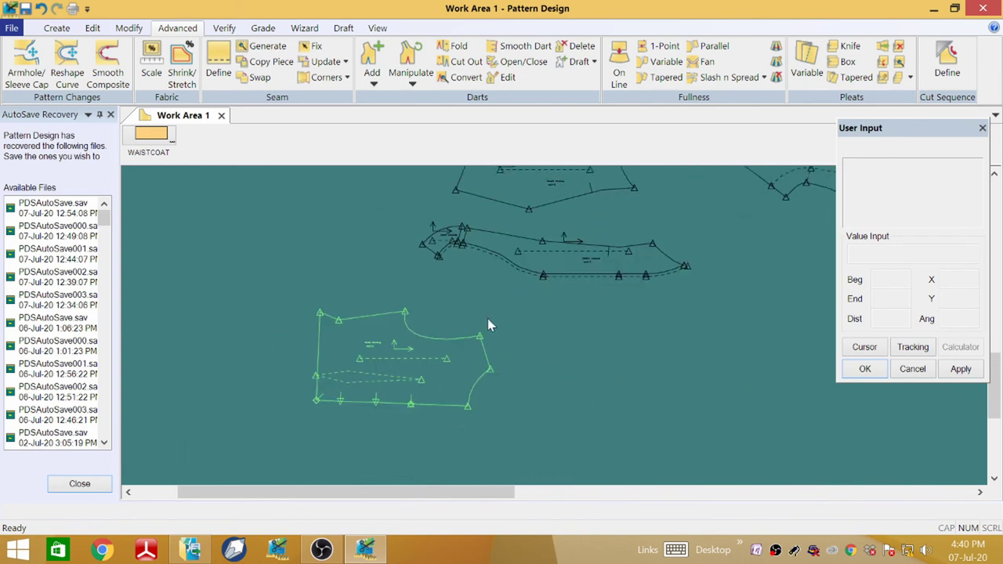
scroll(488, 318, down, 2)
scroll(501, 194, up, 3)
scroll(625, 264, up, 3)
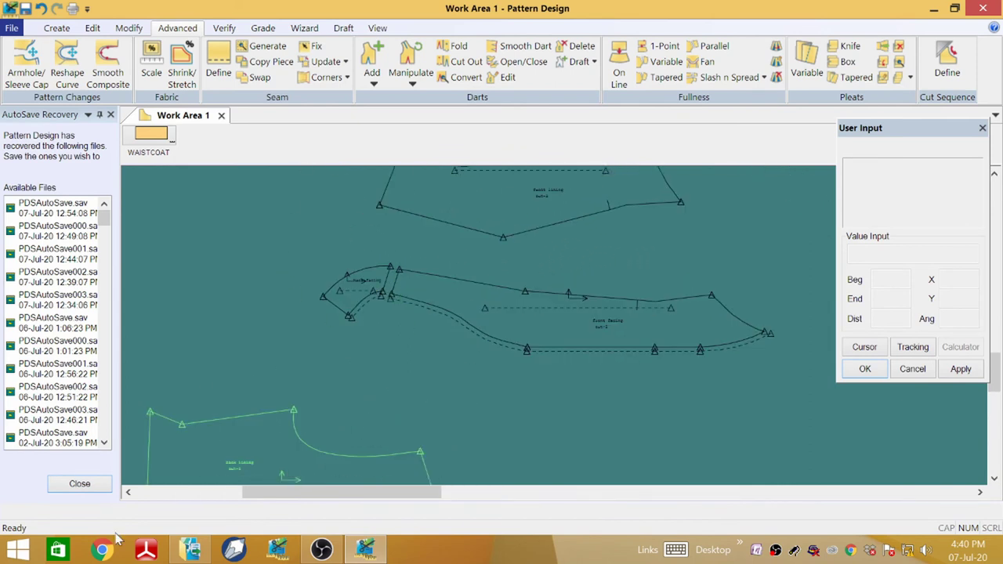
- Define an even seam allowance of 1 along the inner edges of the back and front facings, opposite their necklines
click(218, 63)
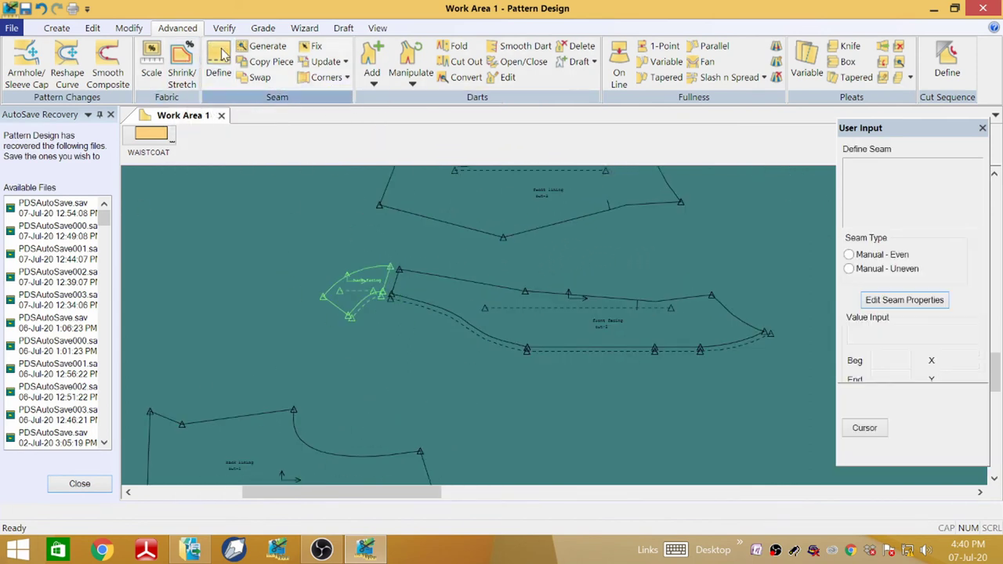
click(461, 280)
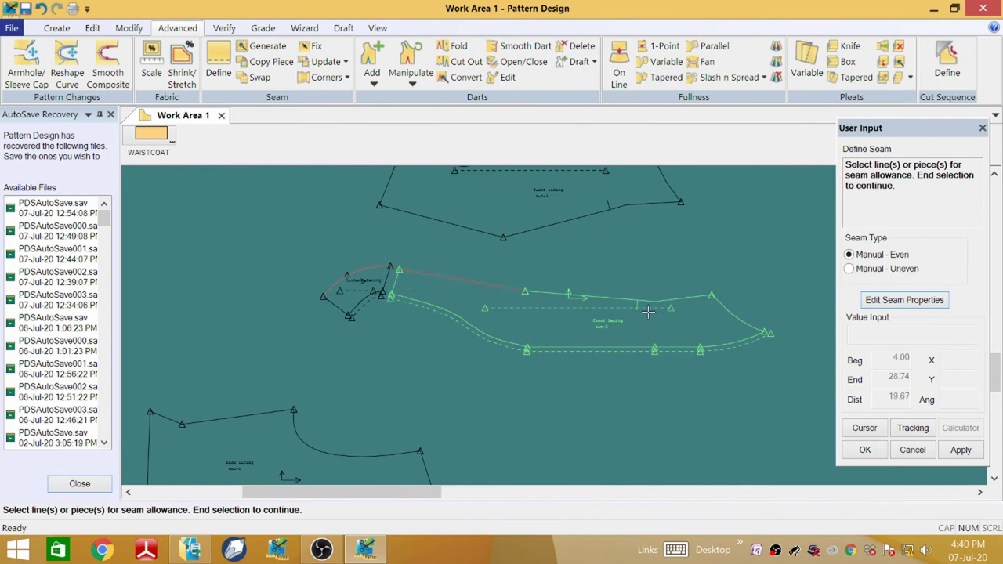
right_click(679, 267)
click(679, 267)
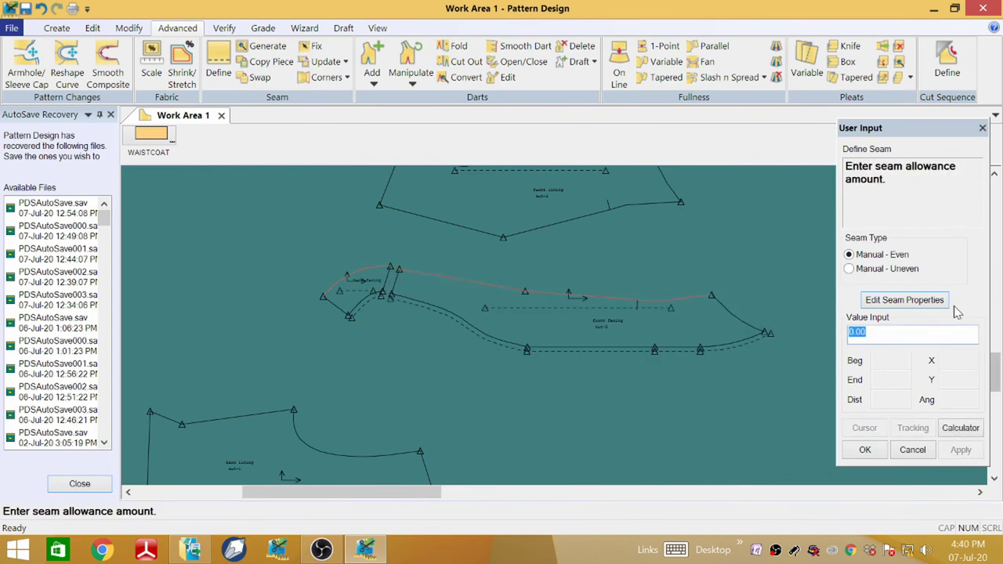
text(1)
key(Return)
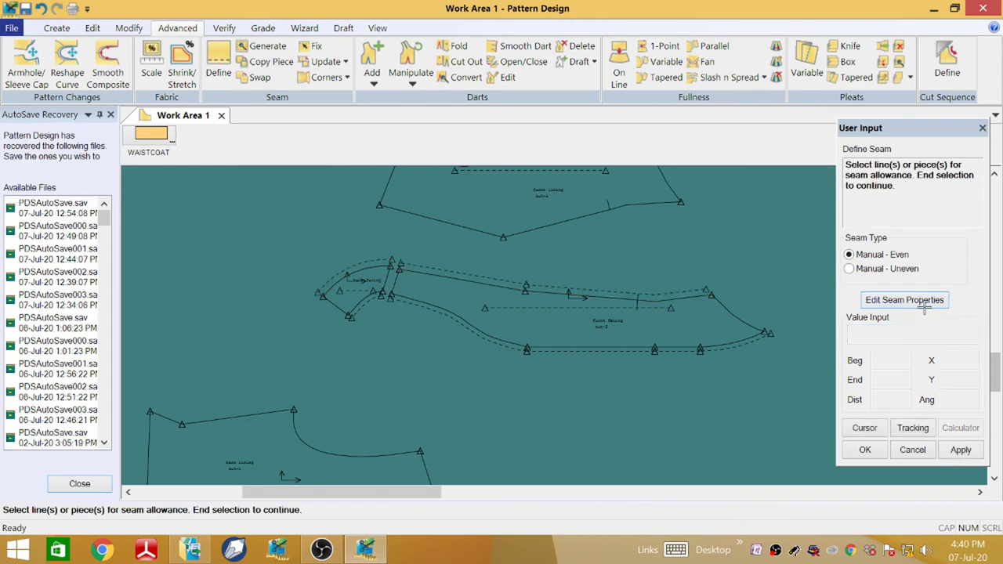
- Define an even seam allowance of 1 on the front facing's curved hem edge and end the command
click(741, 317)
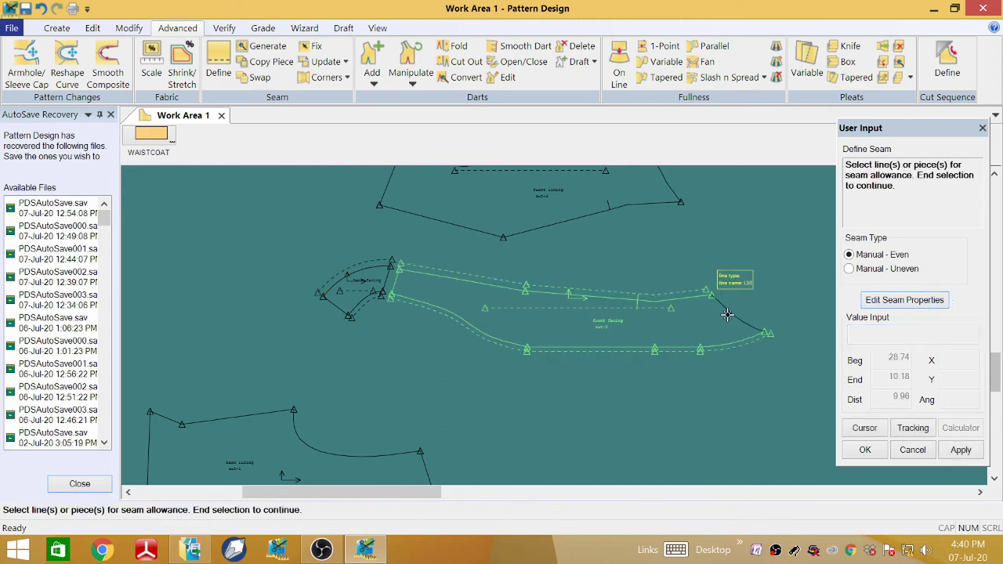
right_click(739, 306)
click(739, 297)
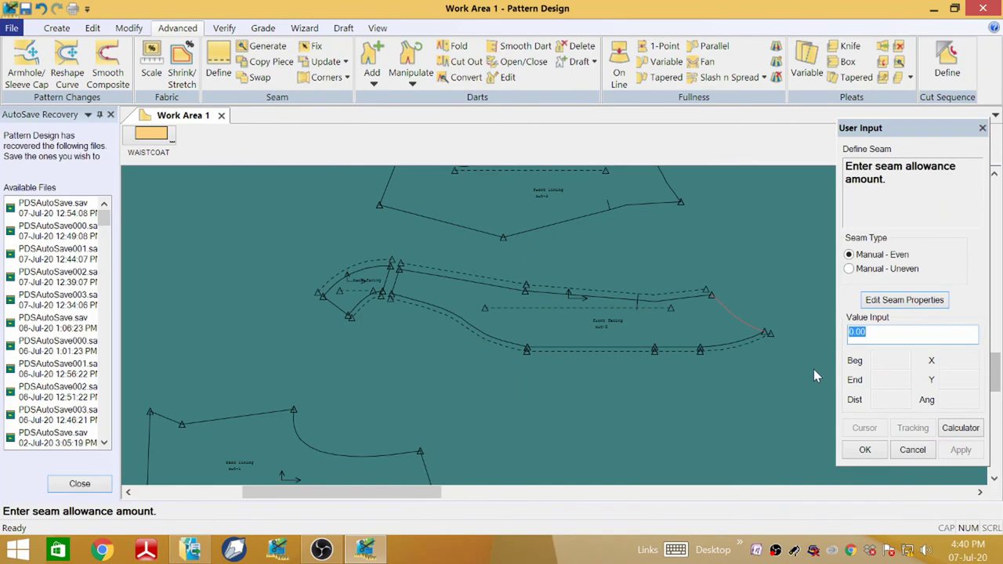
text(1)
key(Return)
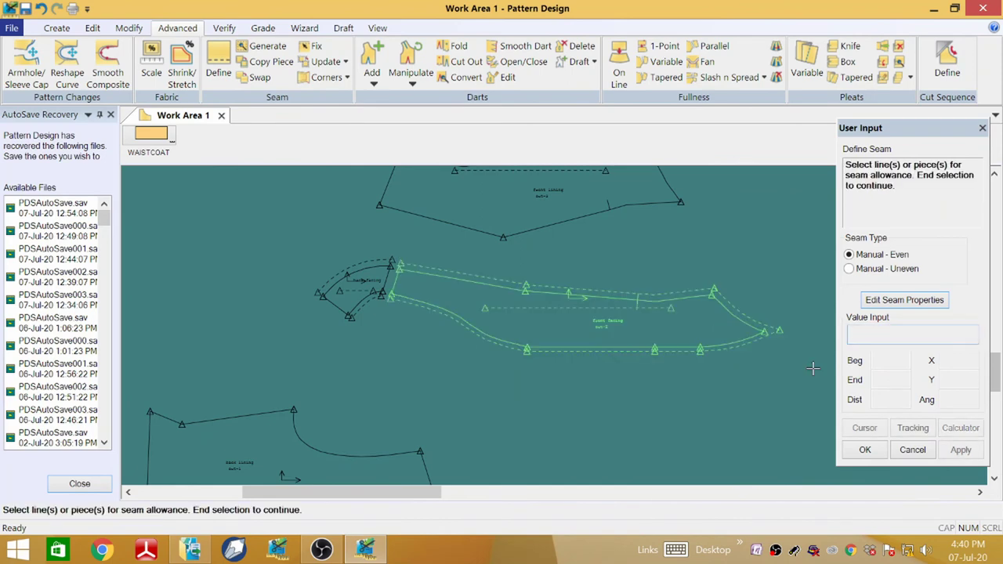
right_click(746, 283)
click(743, 284)
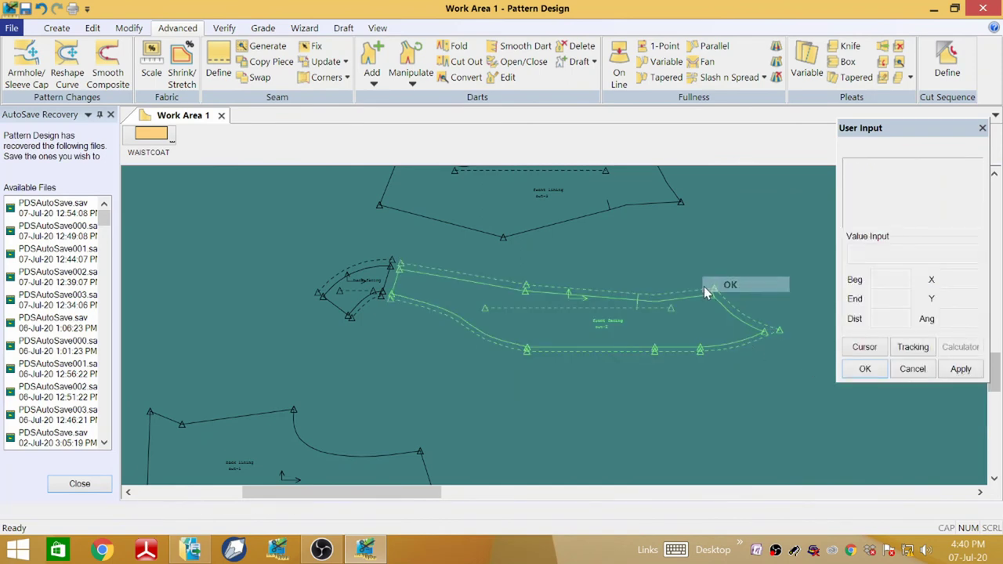
- Define an even seam allowance of 1 on the back facing's shoulder edge and move the piece away from the front facing
scroll(425, 298, up, 5)
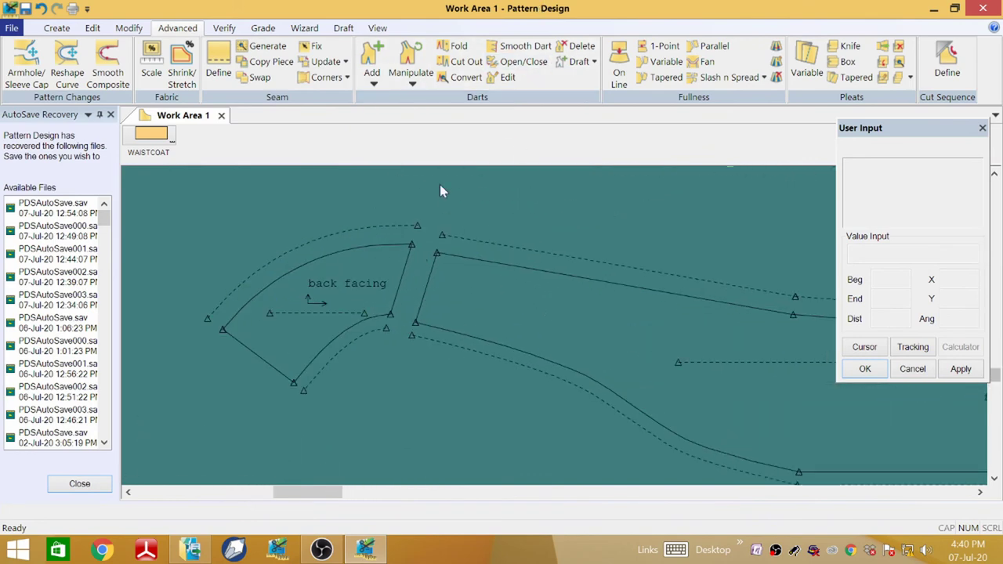
click(218, 74)
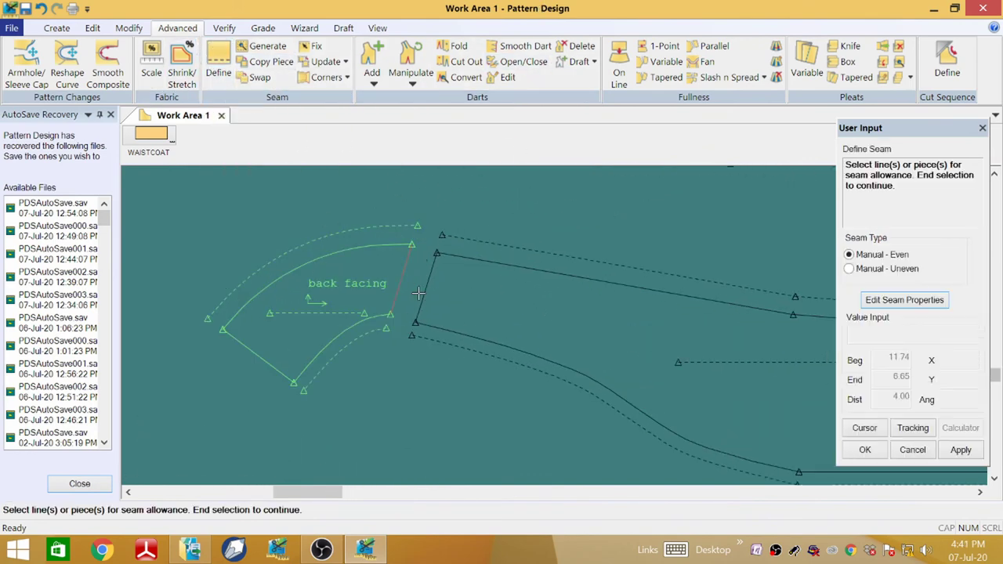
click(420, 288)
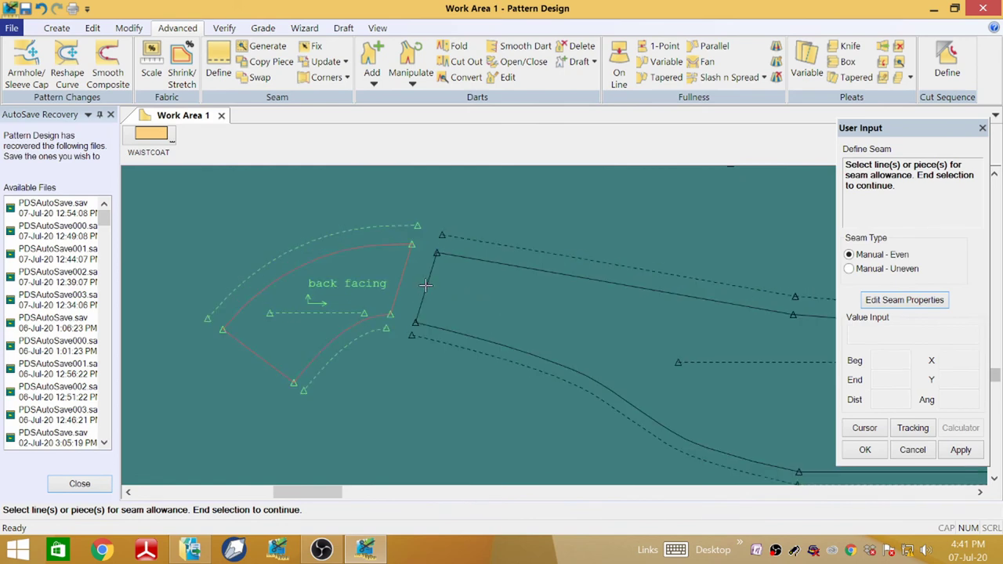
click(219, 75)
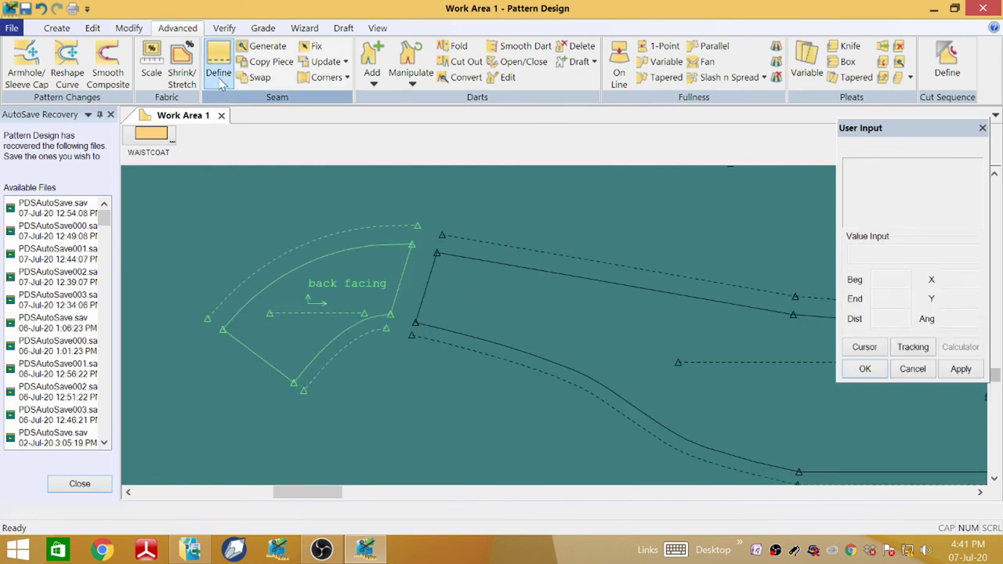
scroll(411, 288, up, 4)
click(393, 290)
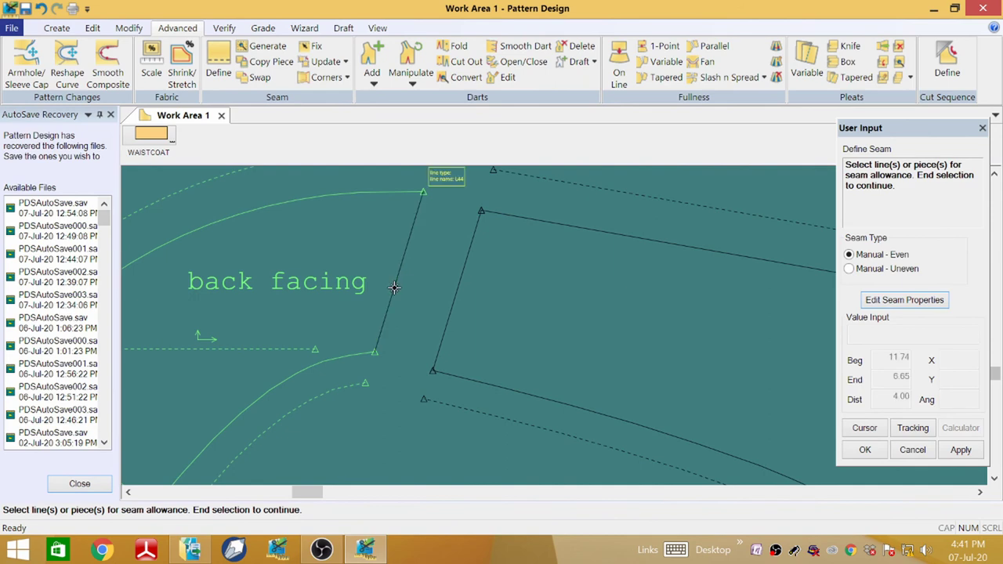
right_click(430, 270)
click(430, 272)
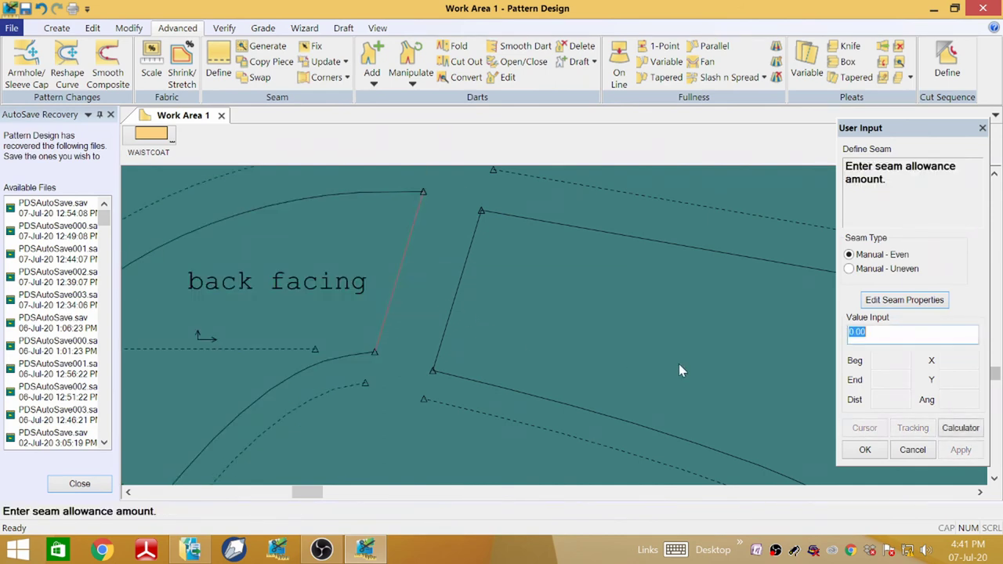
text(1)
key(Return)
scroll(392, 261, up, 2)
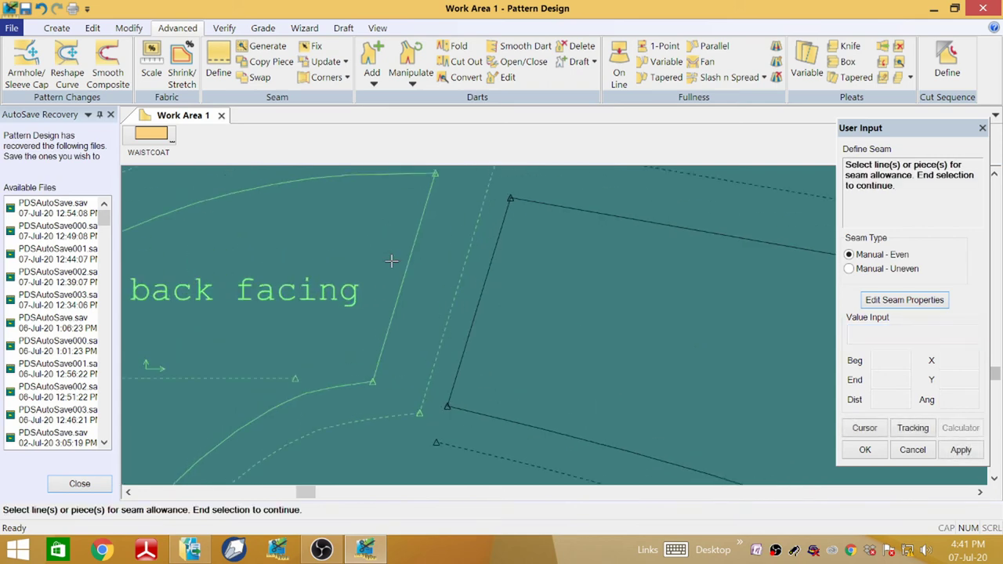
scroll(411, 273, down, 3)
scroll(411, 272, down, 1)
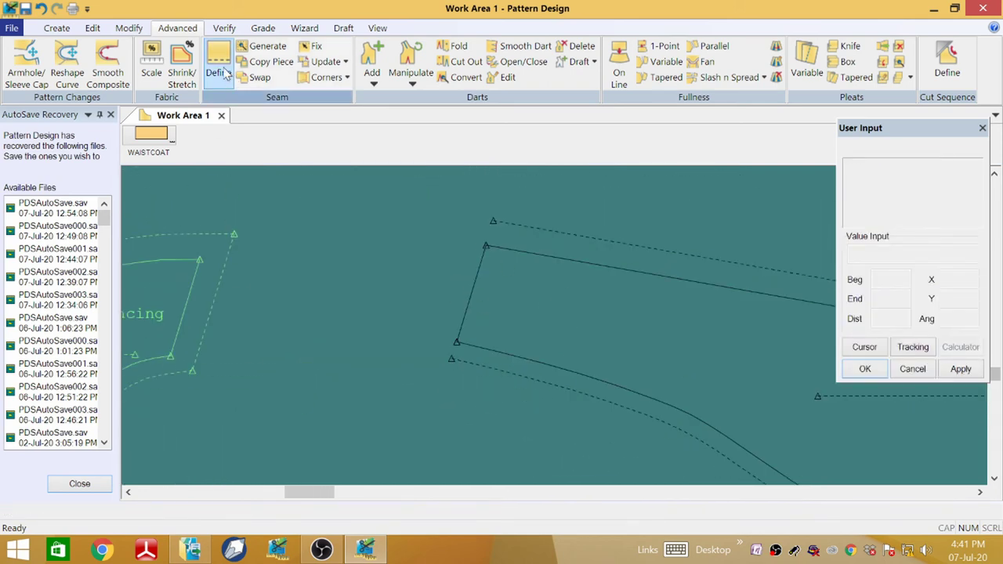
- Define an even seam allowance of 1 on the front facing's shoulder edge and end the command
click(219, 72)
click(475, 293)
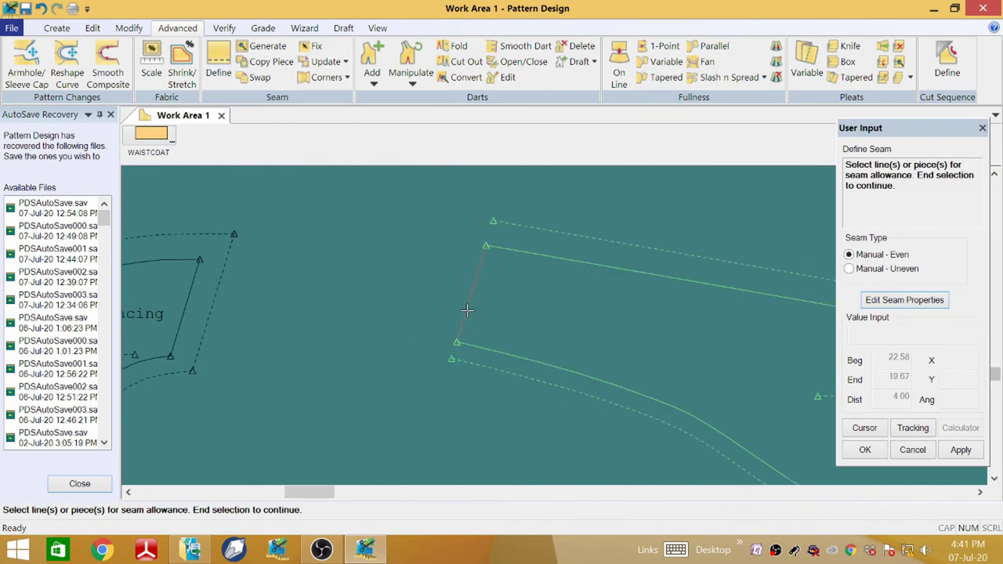
right_click(457, 287)
click(461, 295)
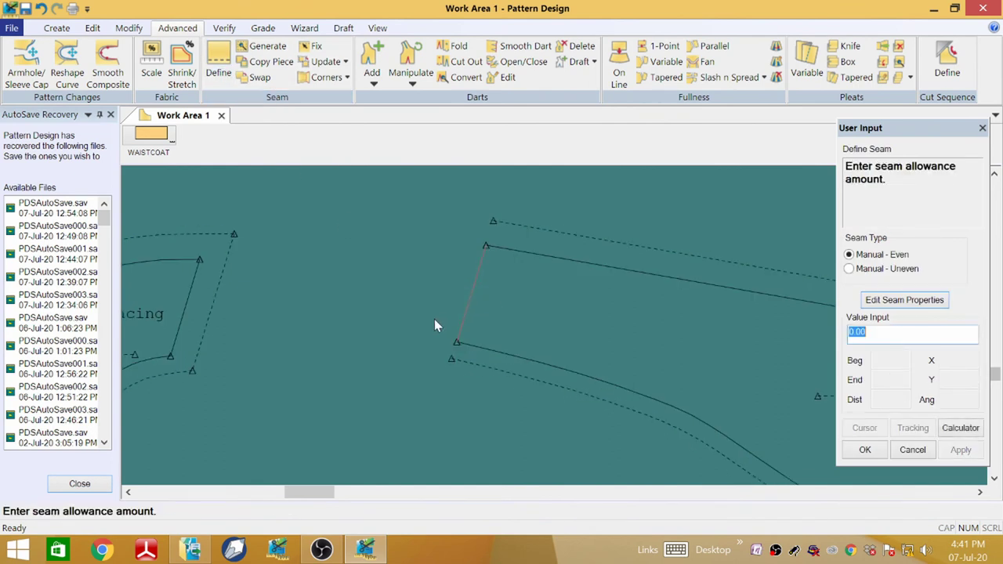
text(1)
key(Return)
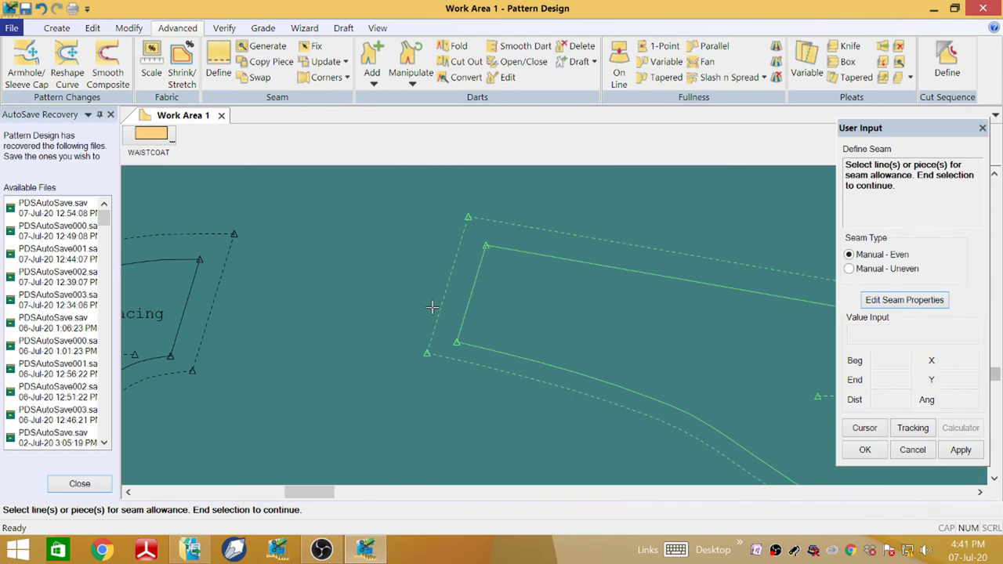
right_click(432, 308)
click(432, 312)
- Move the front lining slightly away from the front facing and place the back lining beside it, above the back facing
scroll(402, 285, down, 3)
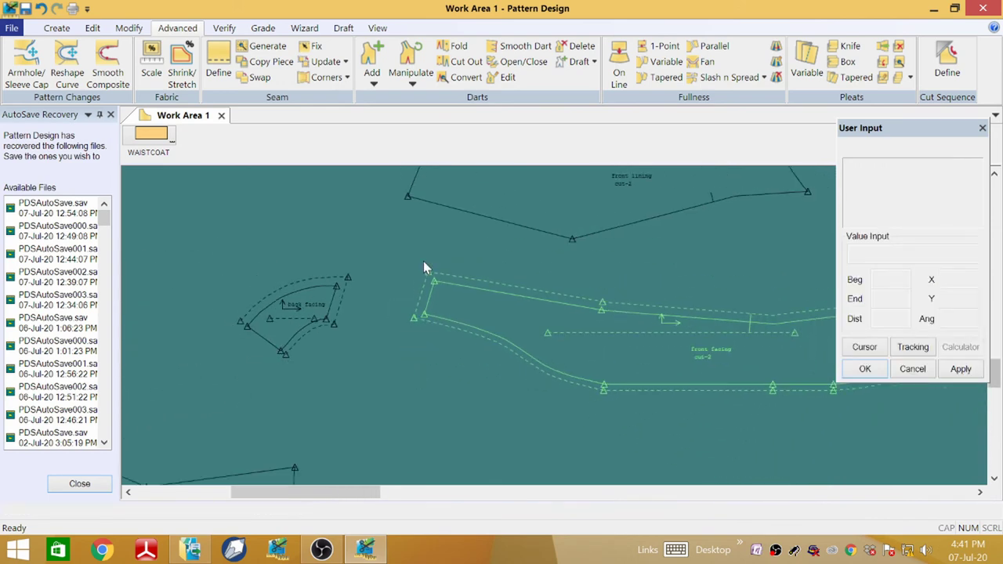
scroll(424, 267, down, 2)
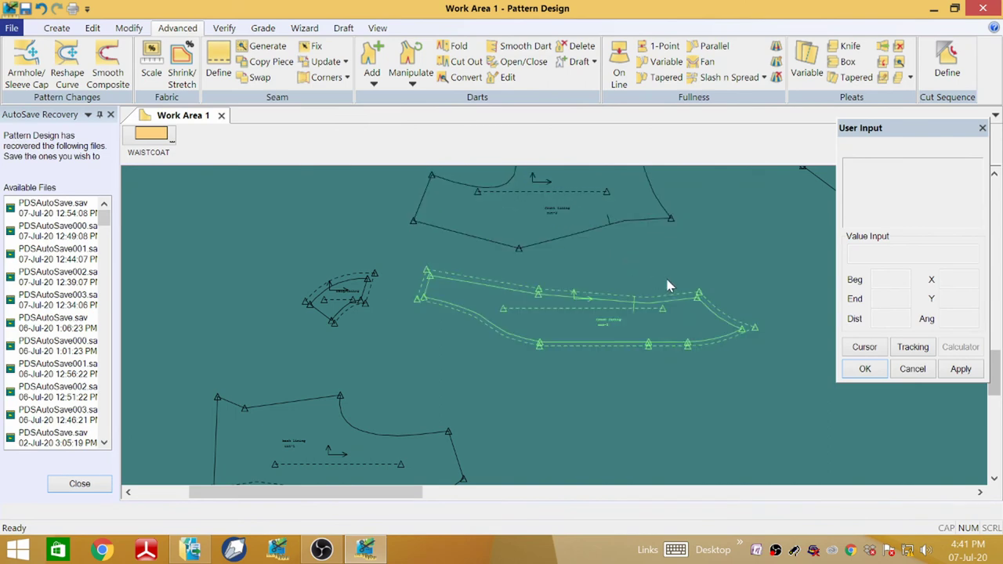
scroll(532, 202, up, 1)
scroll(448, 352, down, 2)
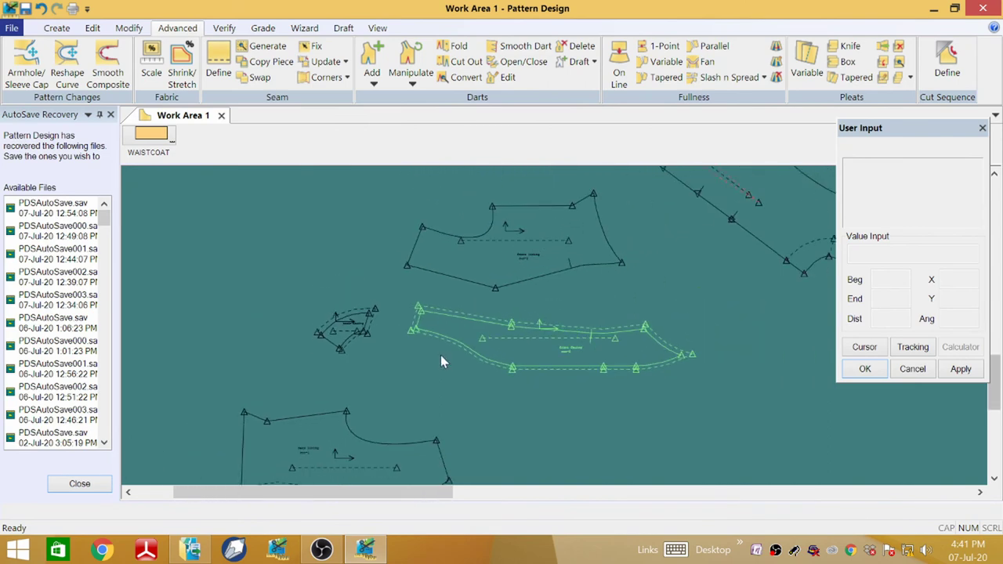
mouse_move(511, 252)
mouse_down()
mouse_move(544, 261)
mouse_move(527, 241)
mouse_up()
scroll(530, 212, up, 1)
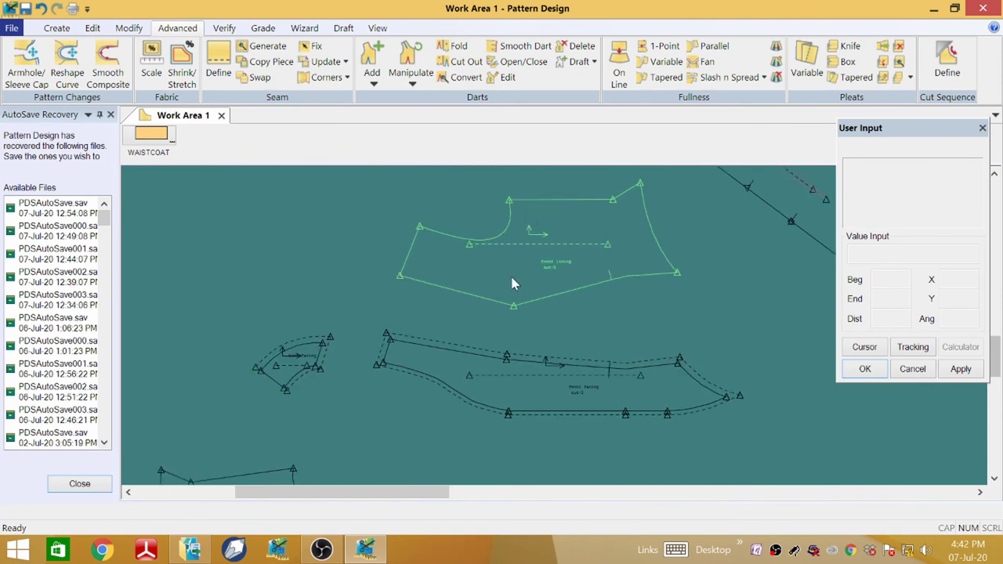
scroll(528, 242, down, 3)
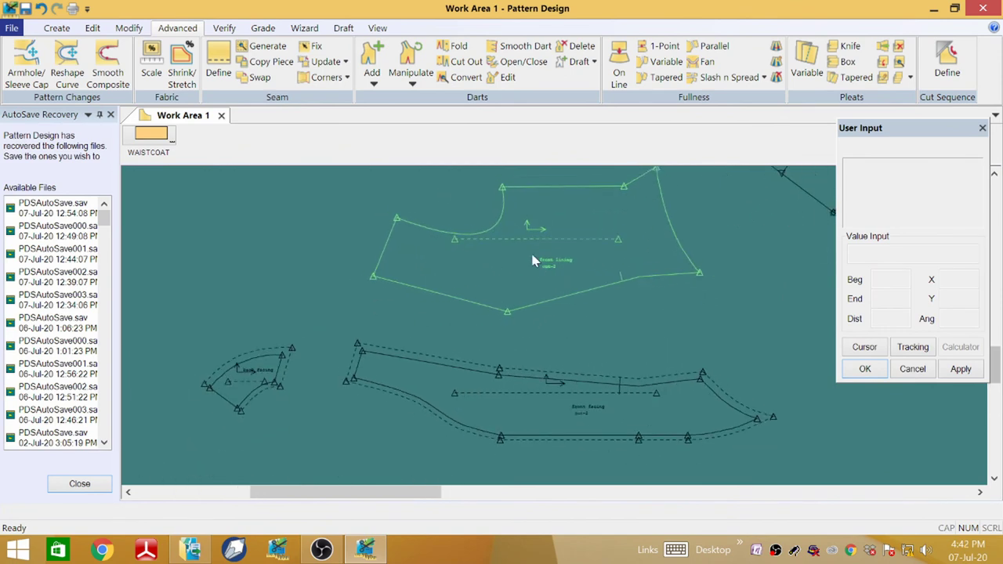
drag(344, 447, 291, 219)
scroll(520, 217, up, 3)
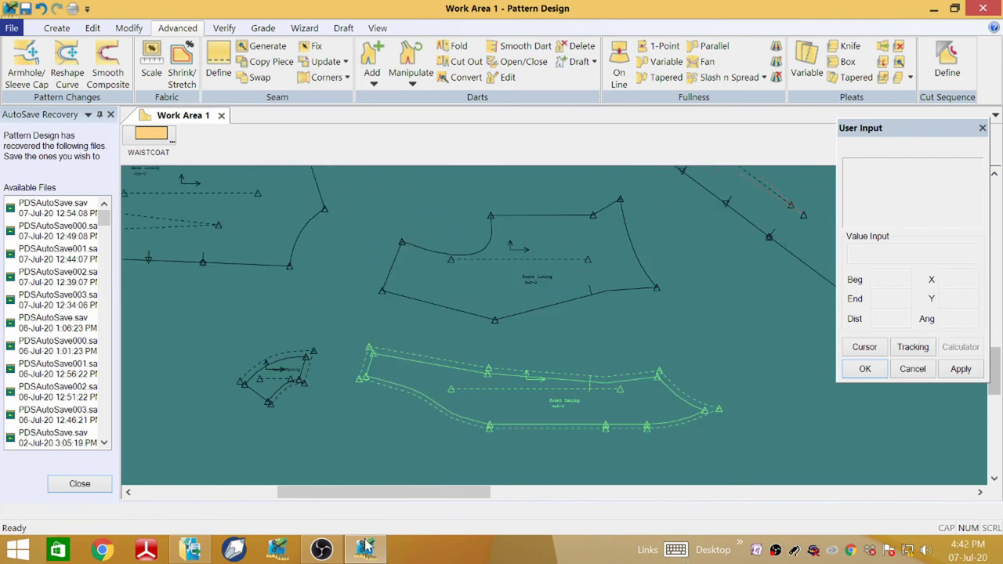
drag(285, 210, 265, 270)
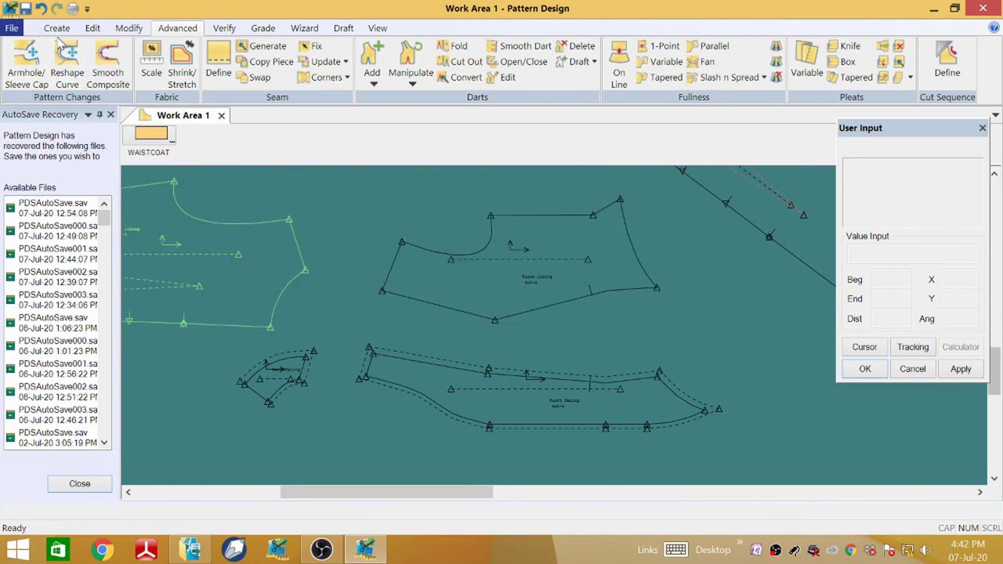
- Define an even seam allowance of 1 on all outer edges of the front lining piece and end the command
click(219, 67)
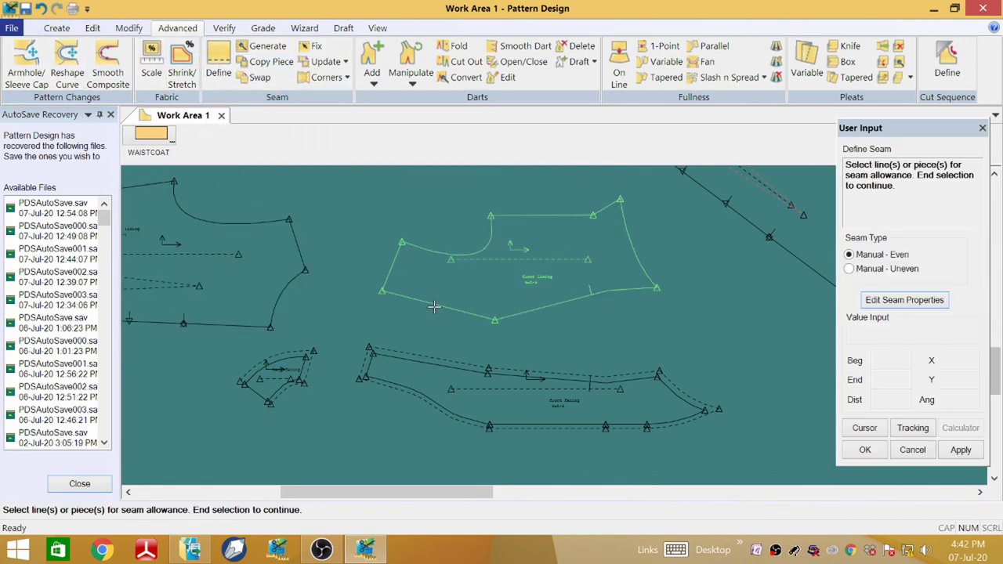
click(640, 251)
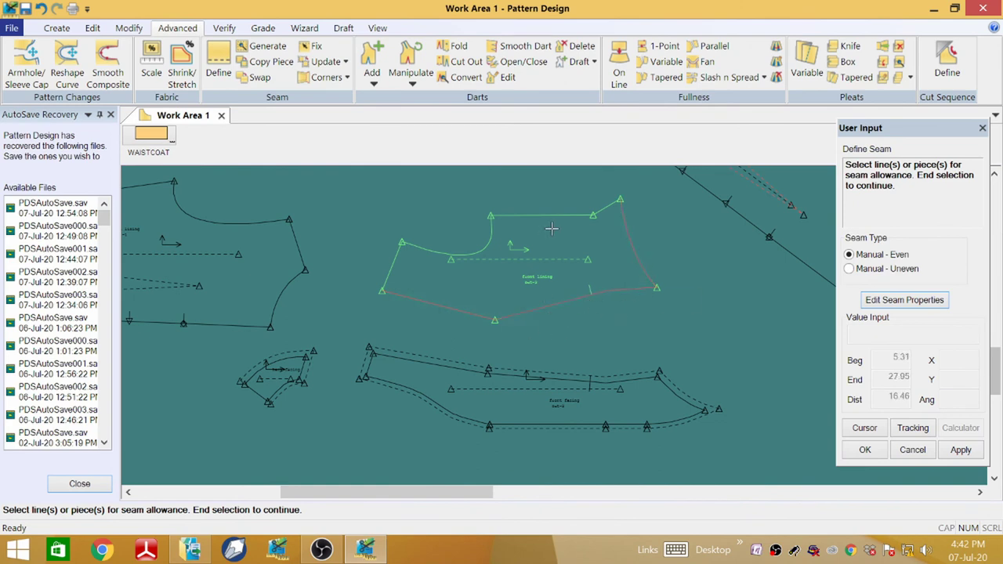
click(600, 209)
click(533, 217)
click(482, 245)
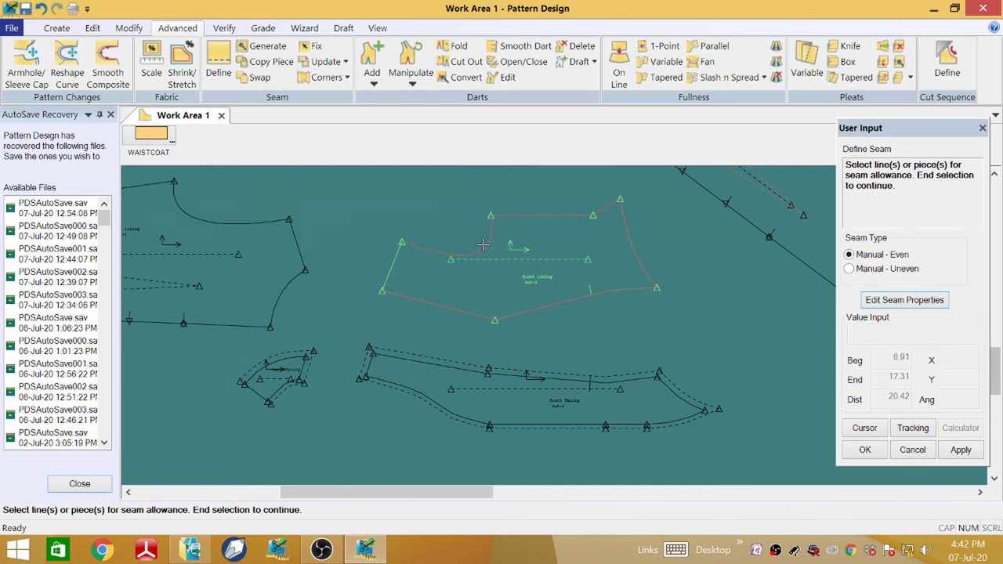
click(383, 271)
right_click(351, 223)
click(369, 230)
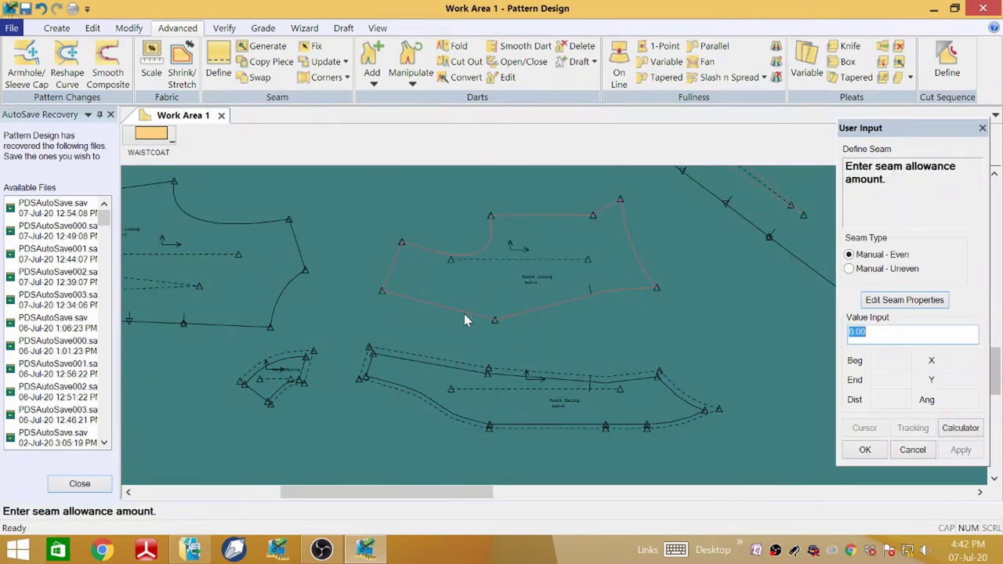
text(1)
key(Return)
right_click(519, 244)
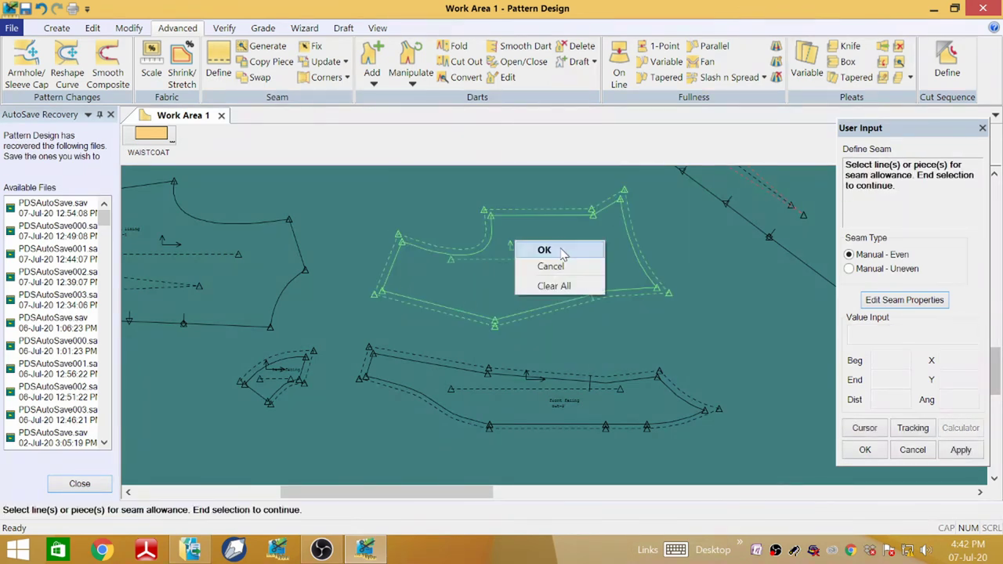
click(536, 250)
- Move the back lining piece directly below the front facing
scroll(553, 240, down, 2)
scroll(305, 329, up, 2)
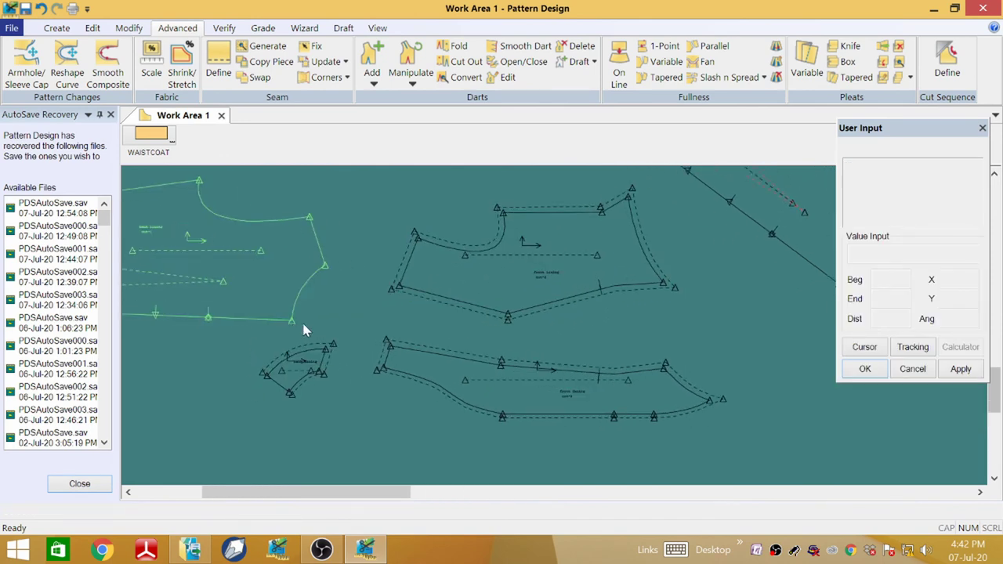
scroll(519, 228, down, 3)
scroll(306, 243, up, 1)
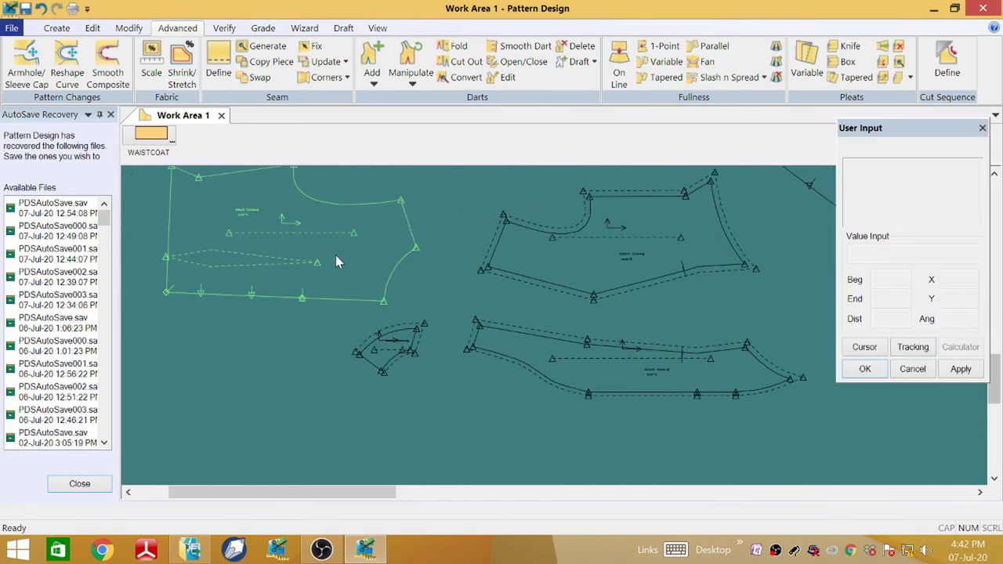
scroll(374, 267, up, 1)
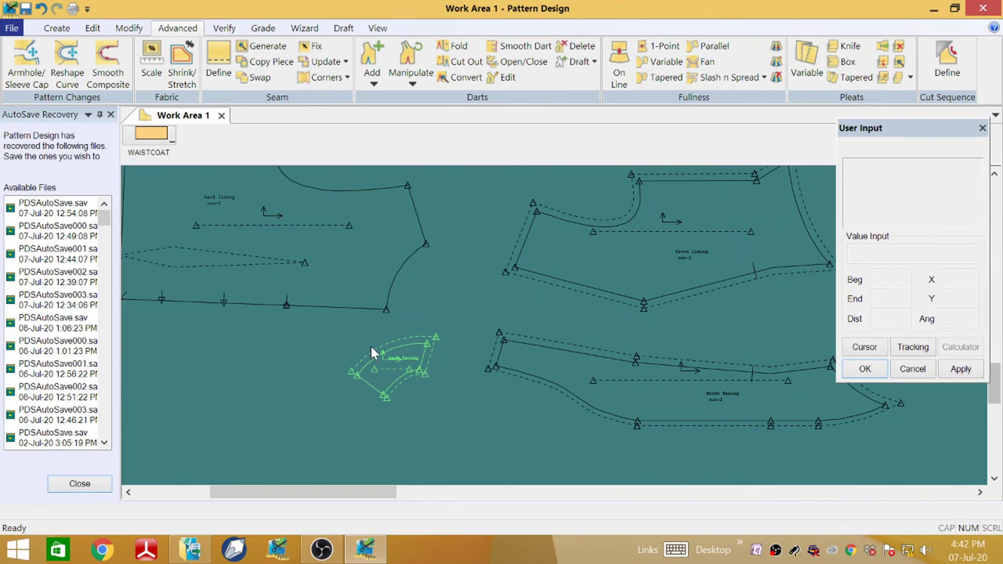
scroll(374, 391, up, 1)
scroll(429, 329, down, 4)
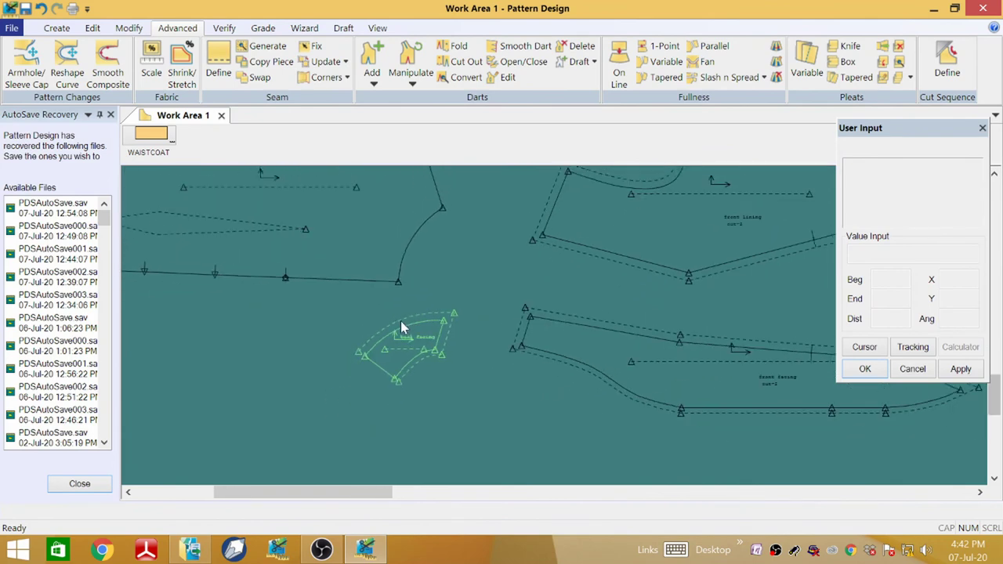
drag(338, 235, 485, 408)
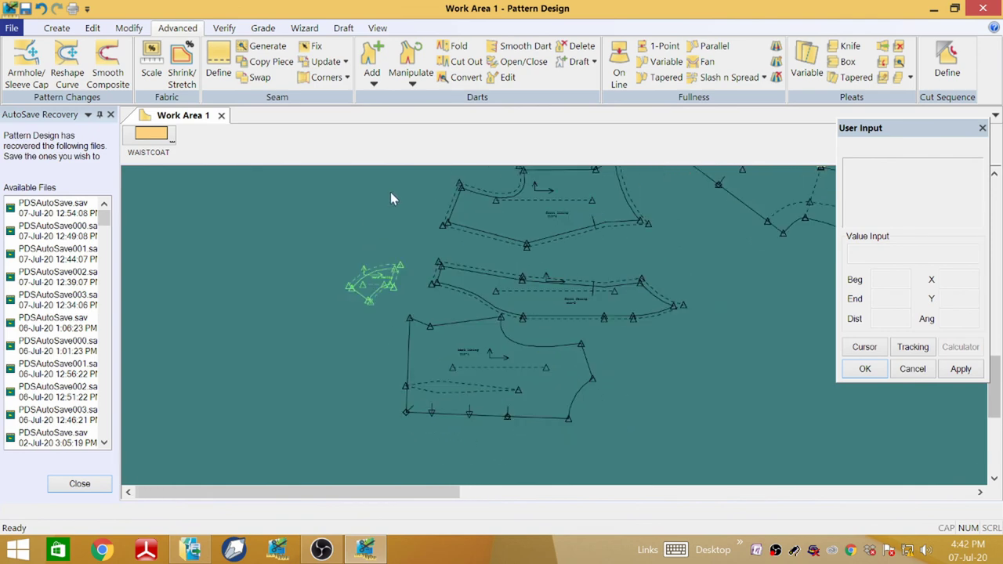
- Define an even seam allowance of 1 on the back lining's armhole, shoulder, neckline, side and hem edges, leaving out the straight centre-back edge
click(227, 69)
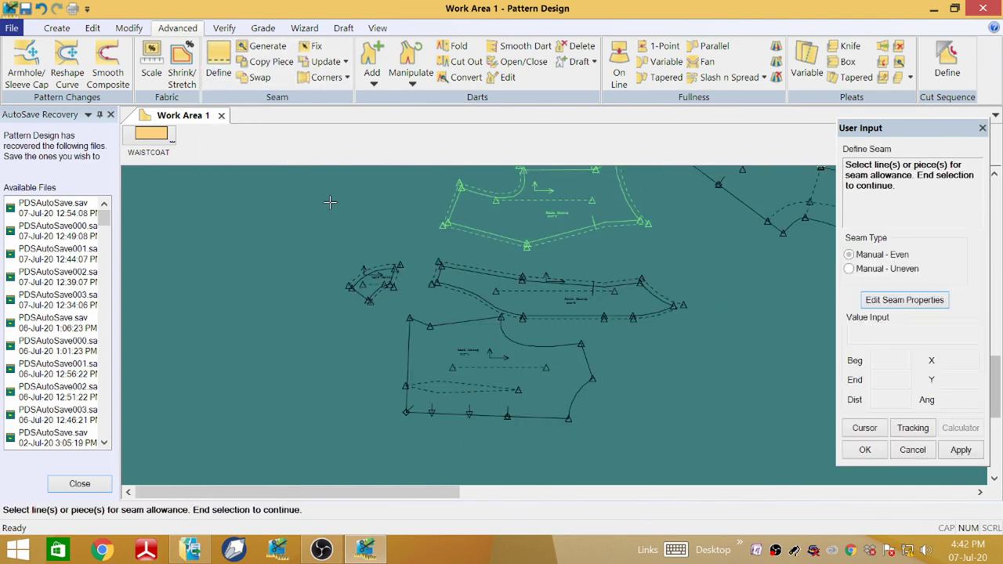
scroll(552, 356, up, 1)
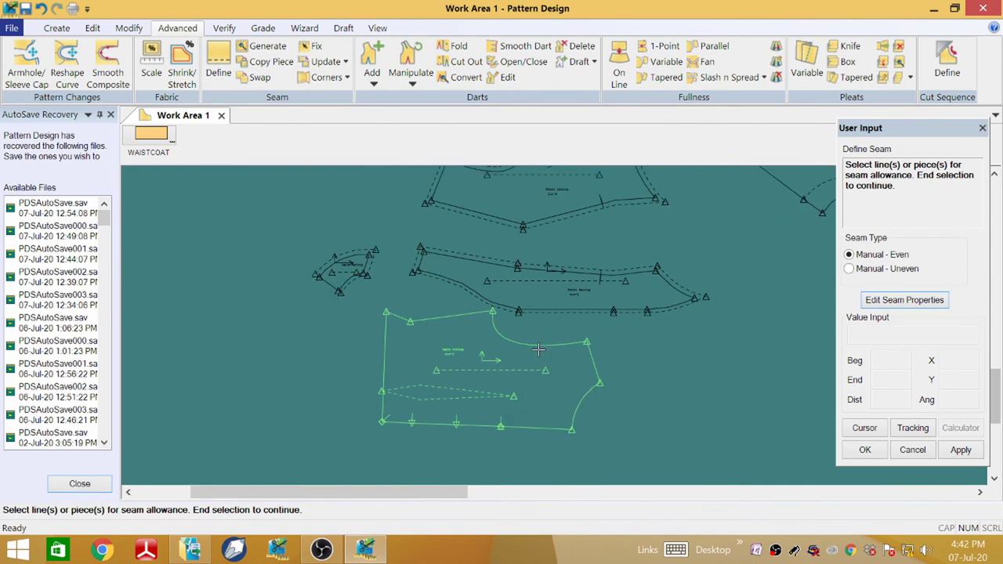
click(597, 368)
click(576, 407)
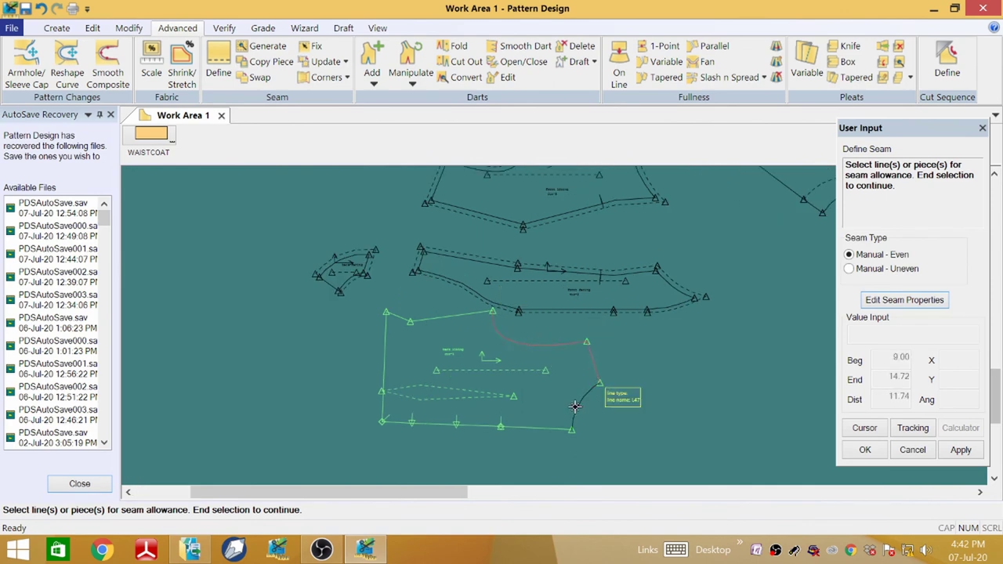
click(450, 317)
click(396, 317)
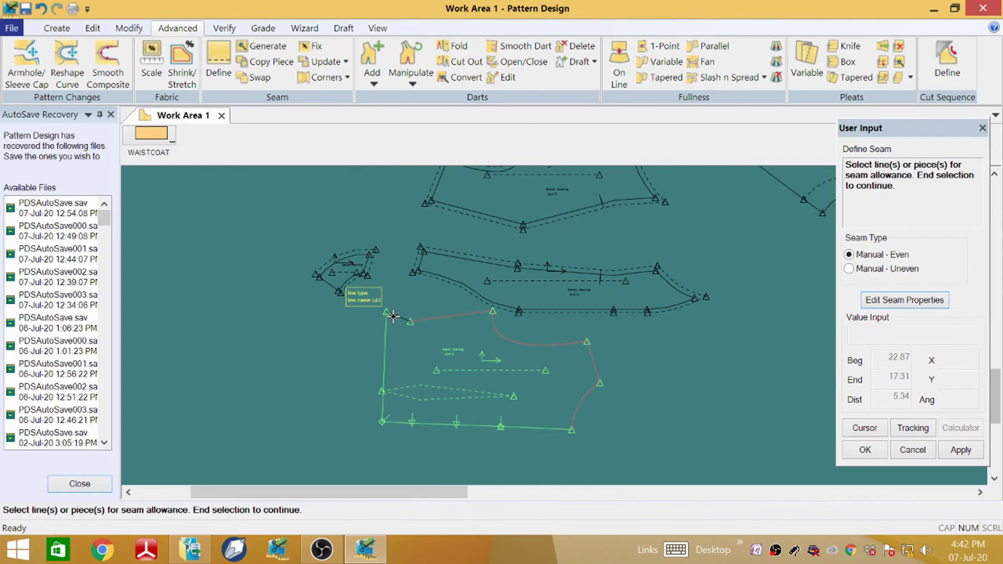
click(386, 361)
right_click(494, 347)
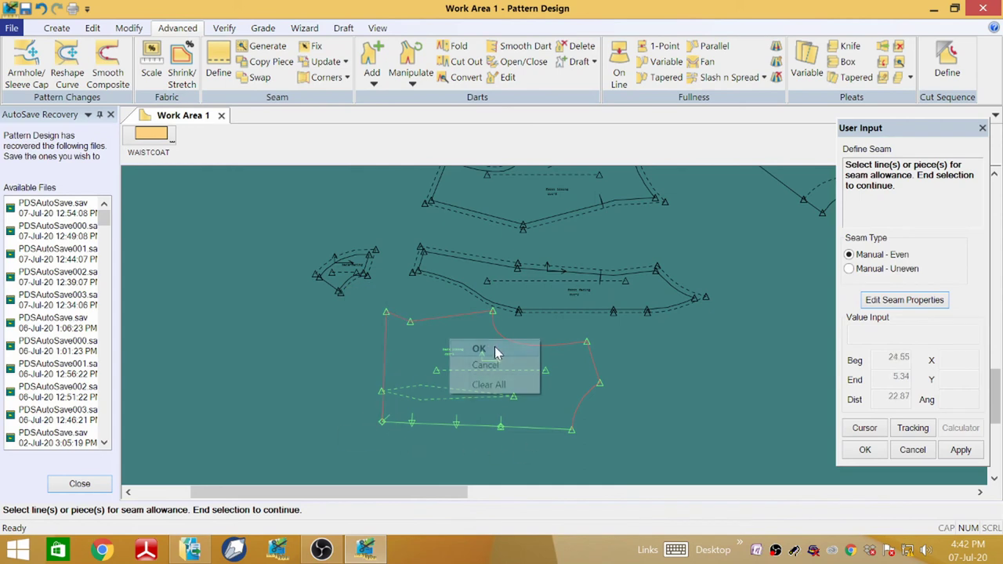
click(495, 347)
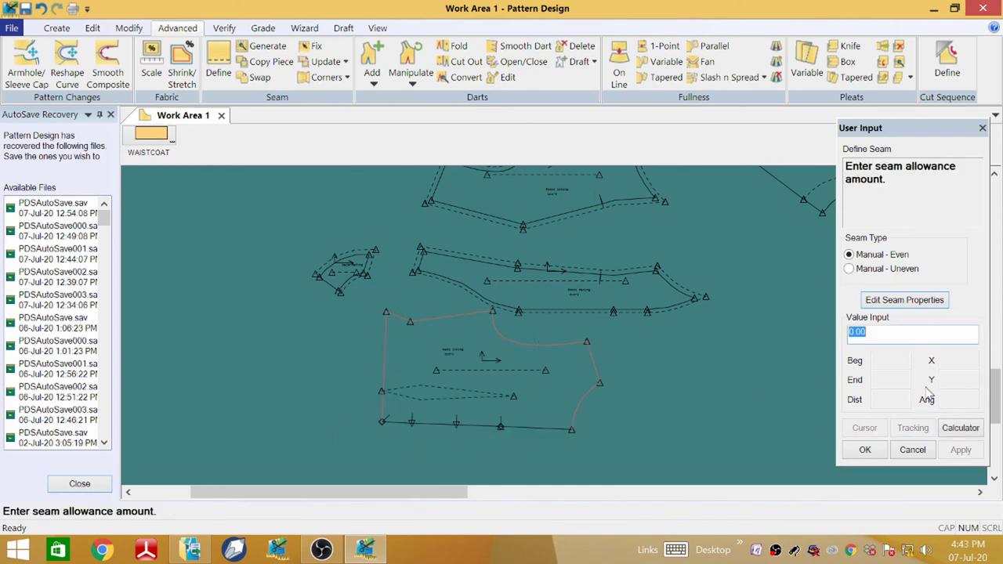
text(1)
key(Return)
right_click(687, 365)
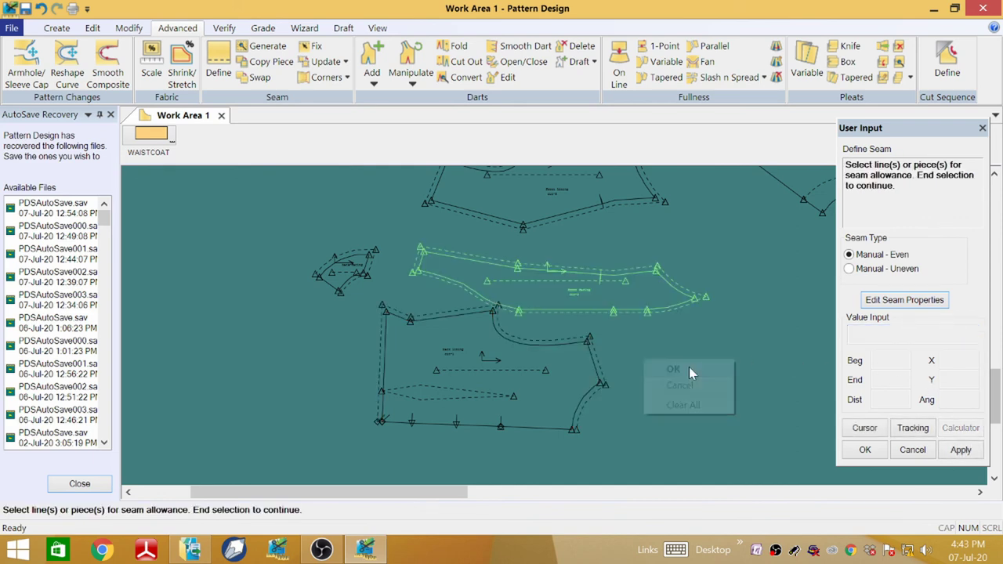
- Finish the seam definition and move the back lining below the back facing, clear of the front facing
click(687, 365)
scroll(463, 390, up, 1)
scroll(463, 390, down, 3)
click(463, 390)
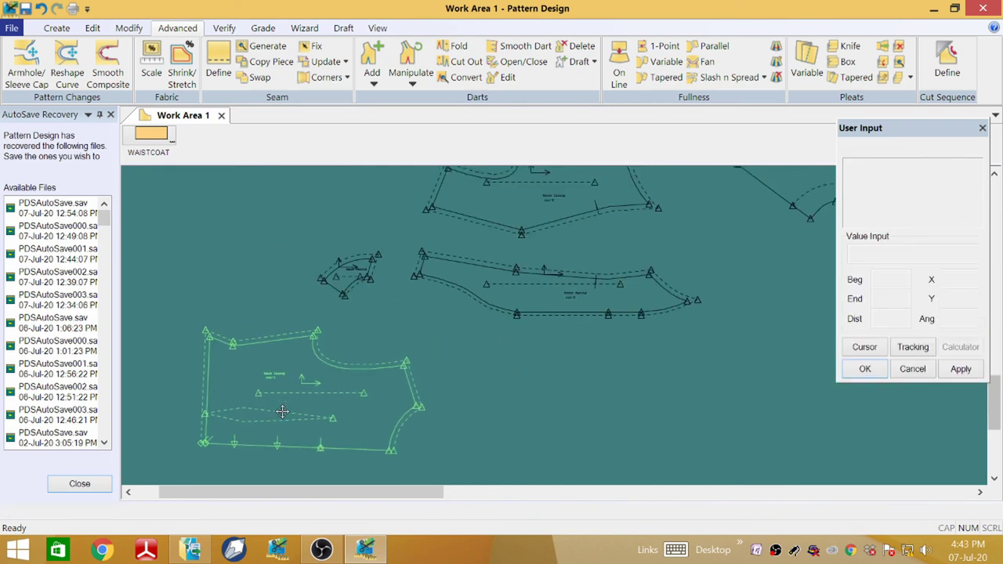
click(283, 409)
scroll(527, 354, up, 1)
click(261, 424)
click(349, 438)
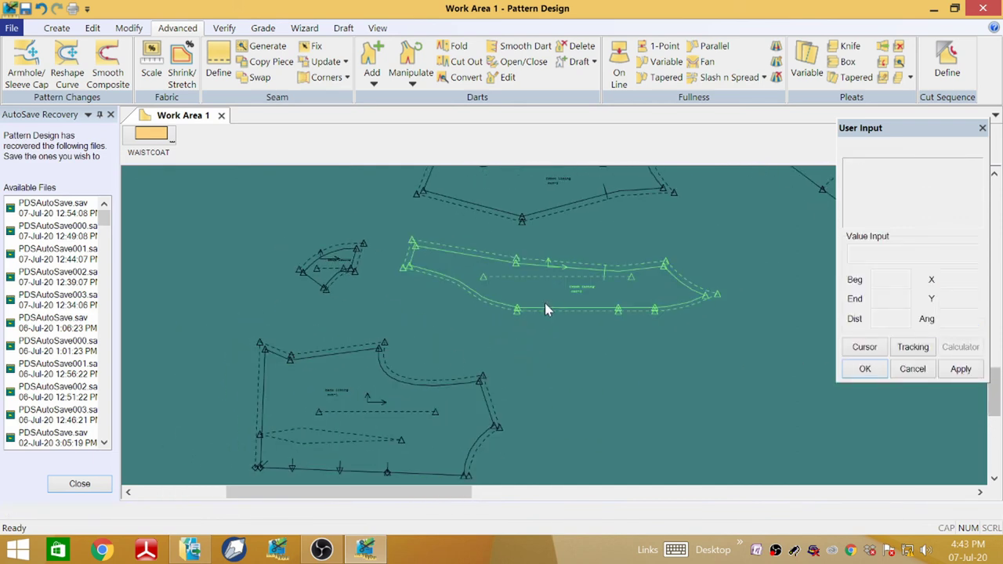
- Move the front facing down and to the right, and place the front lining directly above it
click(545, 309)
click(597, 360)
click(525, 212)
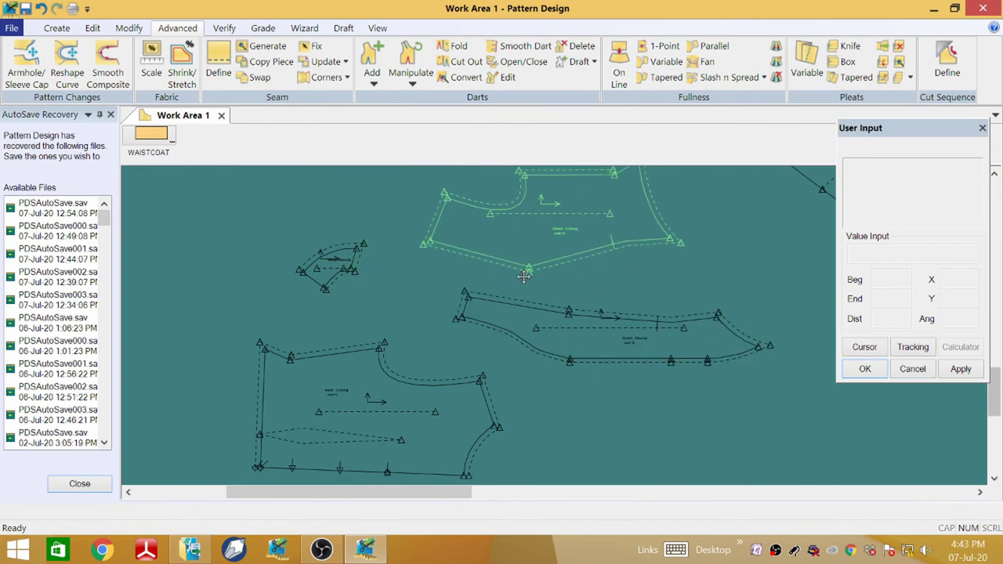
scroll(496, 290, down, 2)
drag(514, 278, 587, 267)
- Move the back facing farther left of the front lining and shift the back lining left, away from the front facing
click(369, 267)
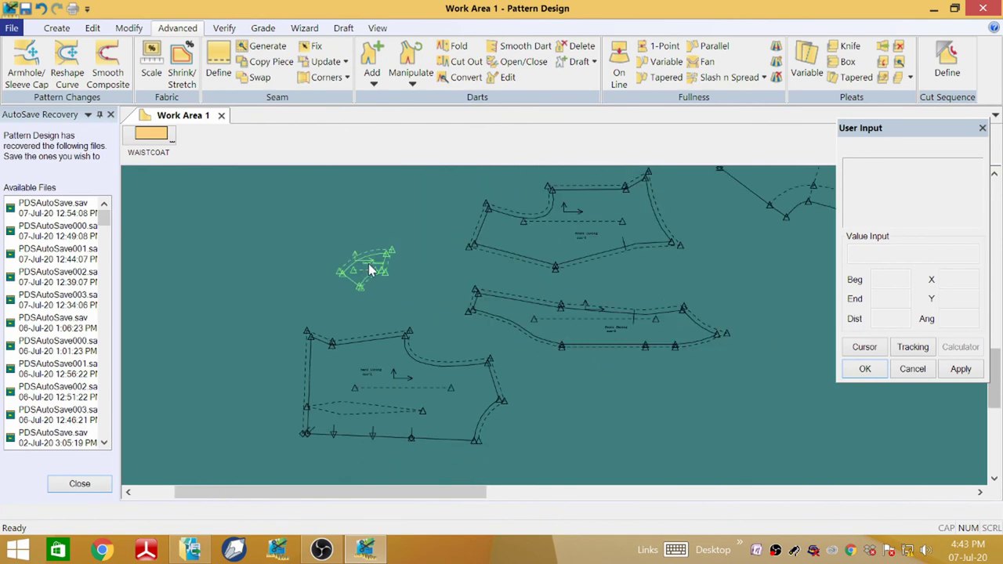
drag(368, 266, 317, 273)
click(377, 371)
scroll(399, 347, down, 3)
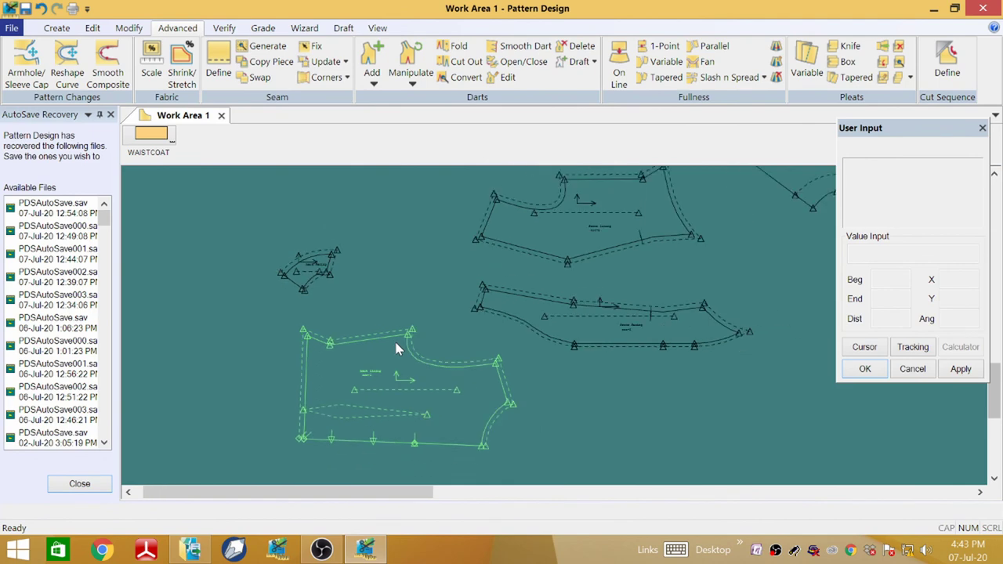
click(561, 331)
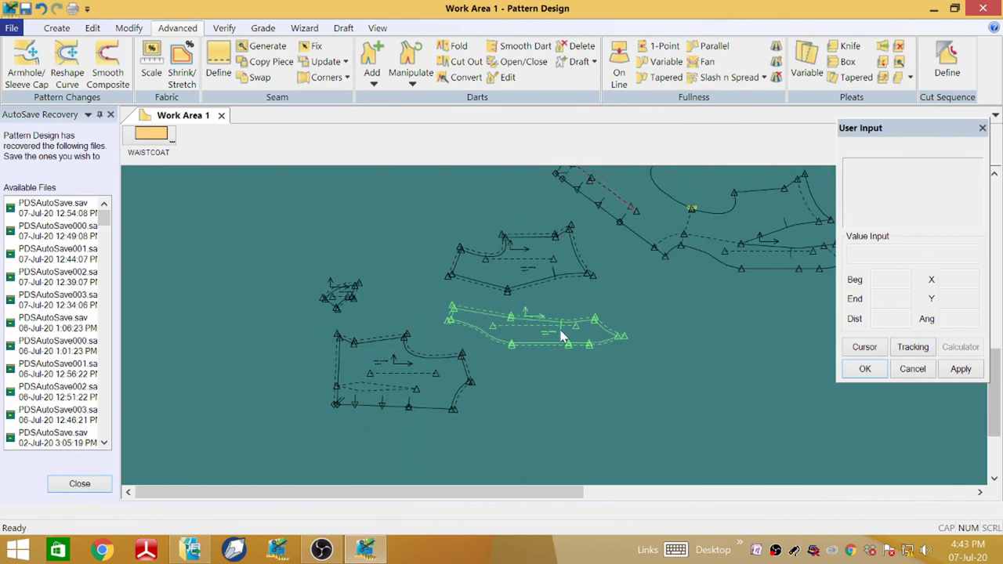
click(449, 352)
scroll(416, 373, up, 1)
click(482, 321)
click(400, 357)
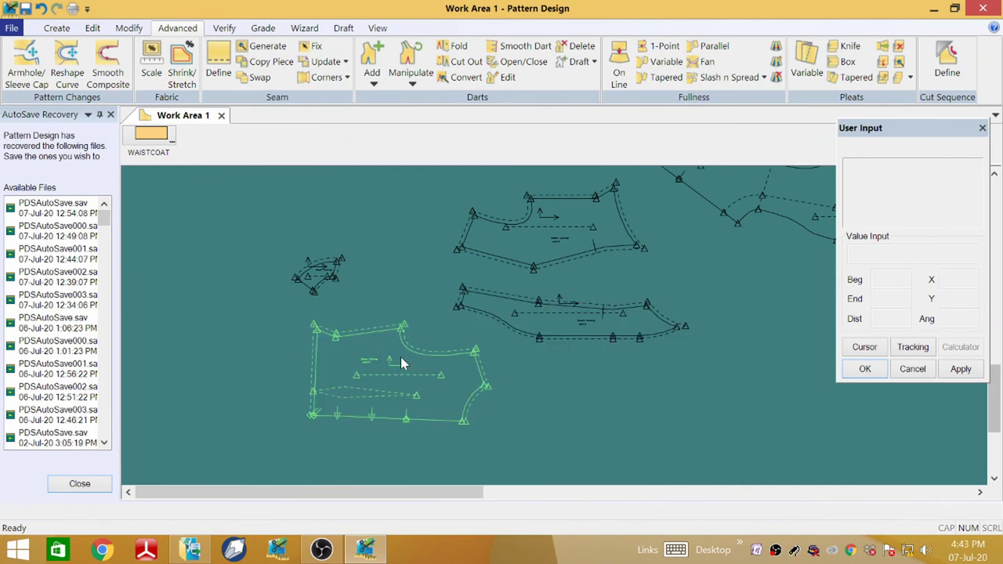
drag(363, 383, 302, 377)
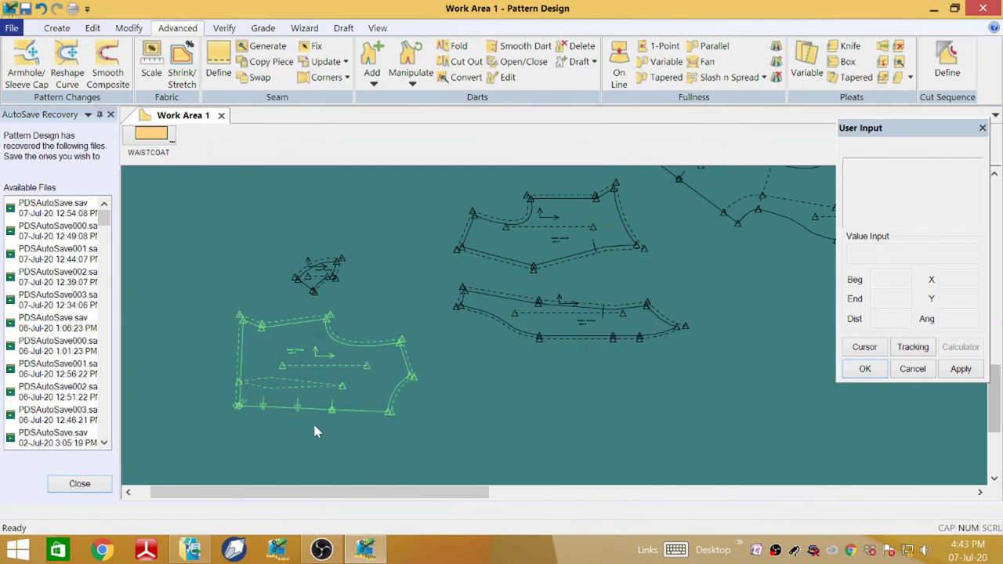
click(452, 220)
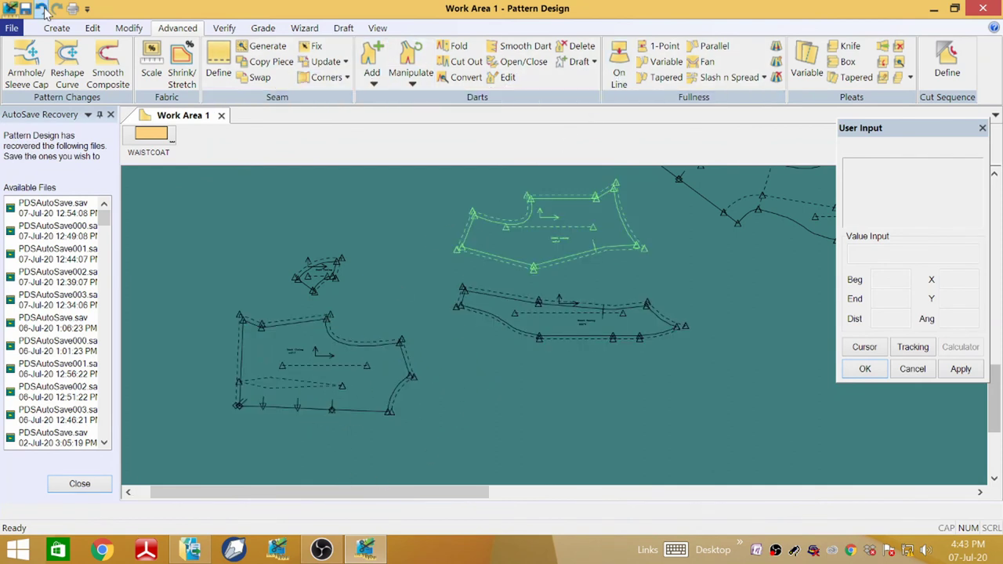
- Mirror the back lining across its straight centre-back edge, unfolded and without mirror-line notches, and end the command
click(129, 27)
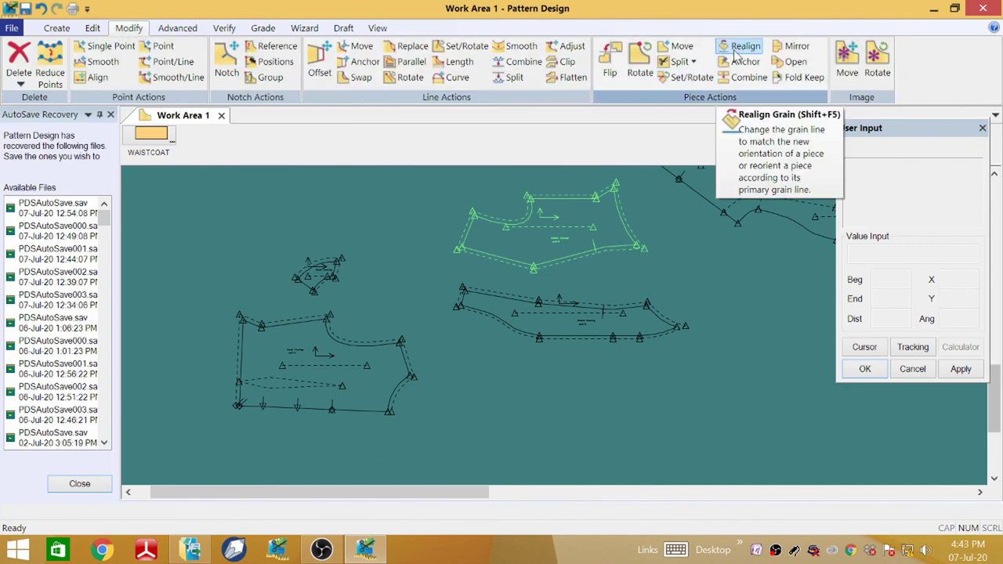
click(797, 45)
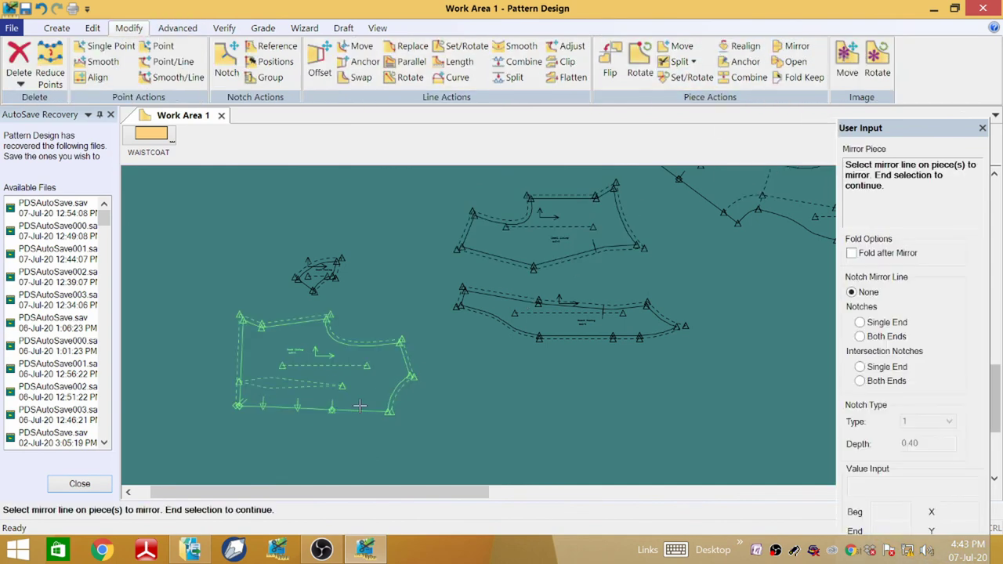
click(251, 410)
right_click(350, 407)
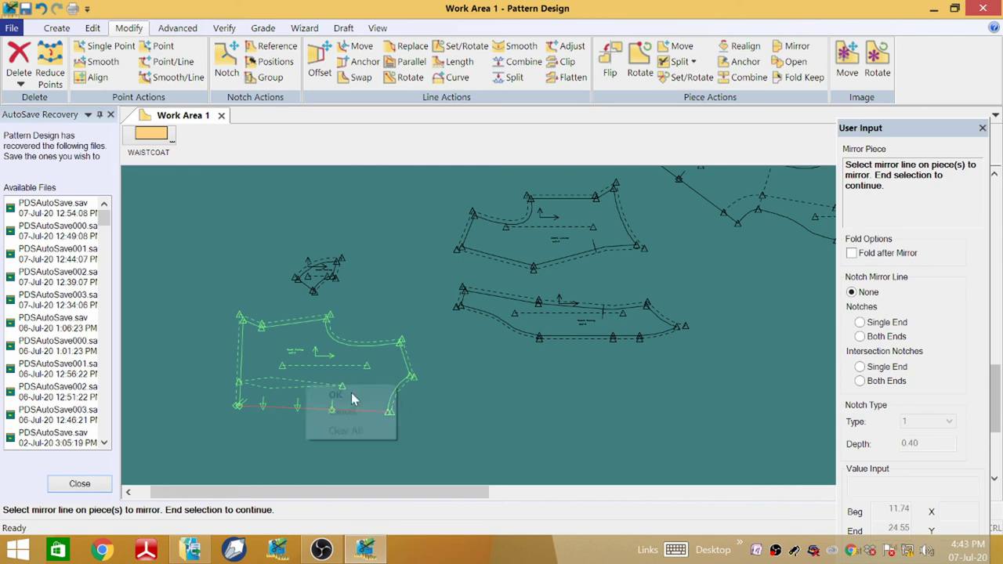
click(351, 395)
right_click(351, 375)
click(351, 374)
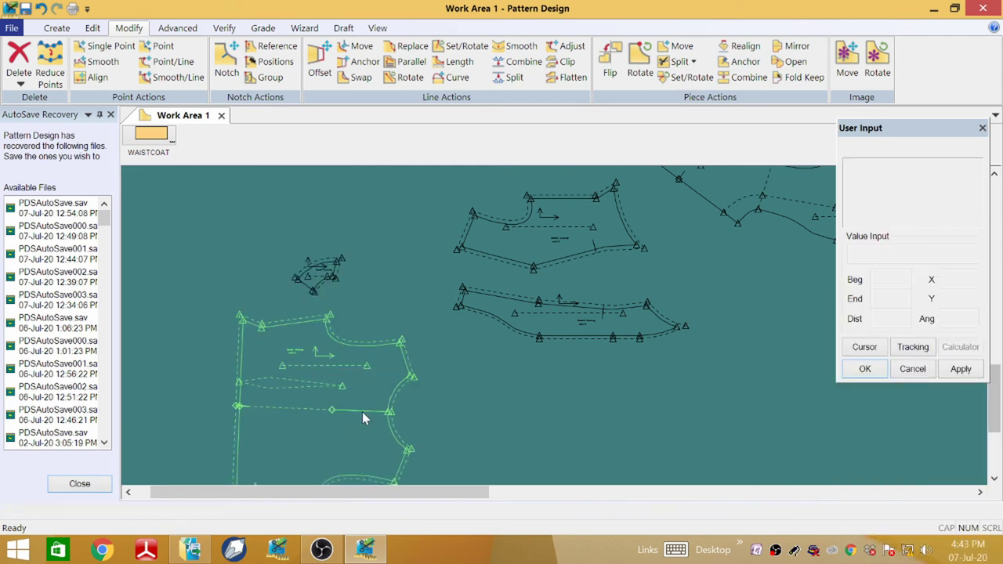
- Move the mirrored back lining up beside the front facing and place the back facing above its upper right shoulder
mouse_move(338, 341)
mouse_down()
mouse_move(260, 365)
mouse_move(275, 376)
mouse_move(297, 366)
mouse_move(288, 368)
mouse_up()
drag(327, 280, 364, 227)
scroll(289, 337, up, 2)
scroll(368, 298, down, 2)
drag(249, 383, 286, 365)
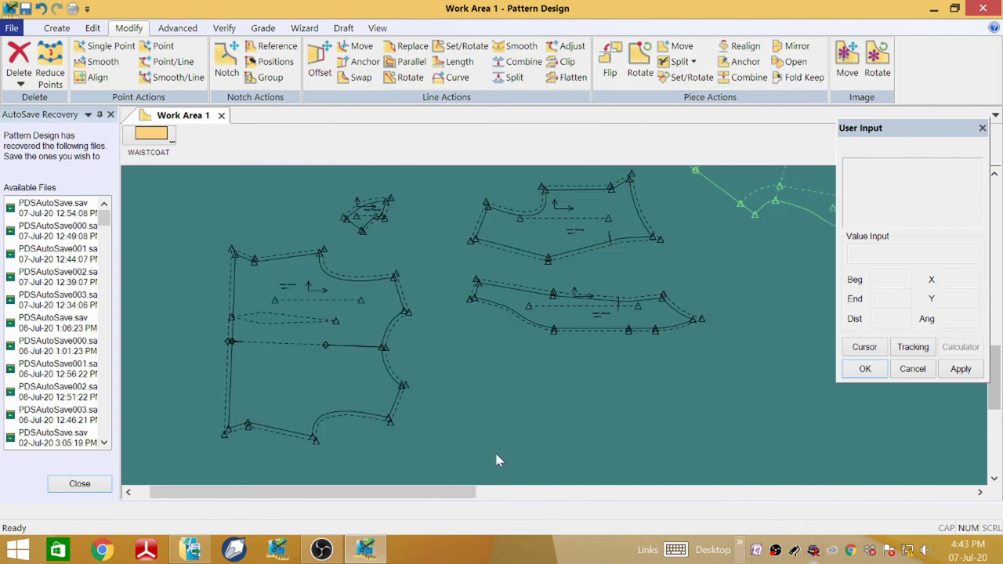
- Widen the gap between the front lining and the front facing below it, and nudge the back facing slightly
mouse_move(976, 410)
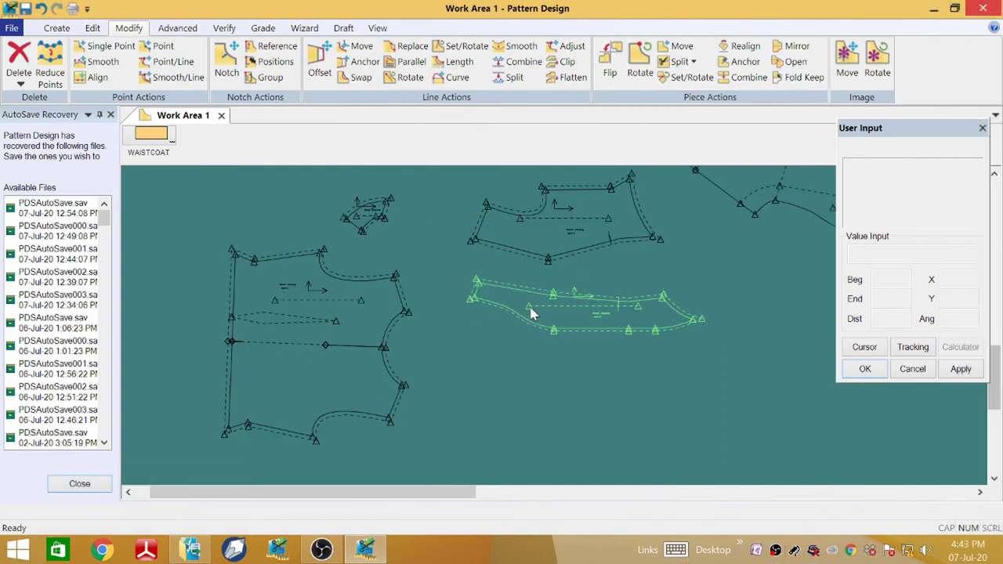
mouse_move(576, 228)
mouse_down()
mouse_move(478, 276)
mouse_move(338, 403)
mouse_move(335, 378)
mouse_move(580, 270)
mouse_move(568, 218)
mouse_up()
drag(594, 319, 569, 337)
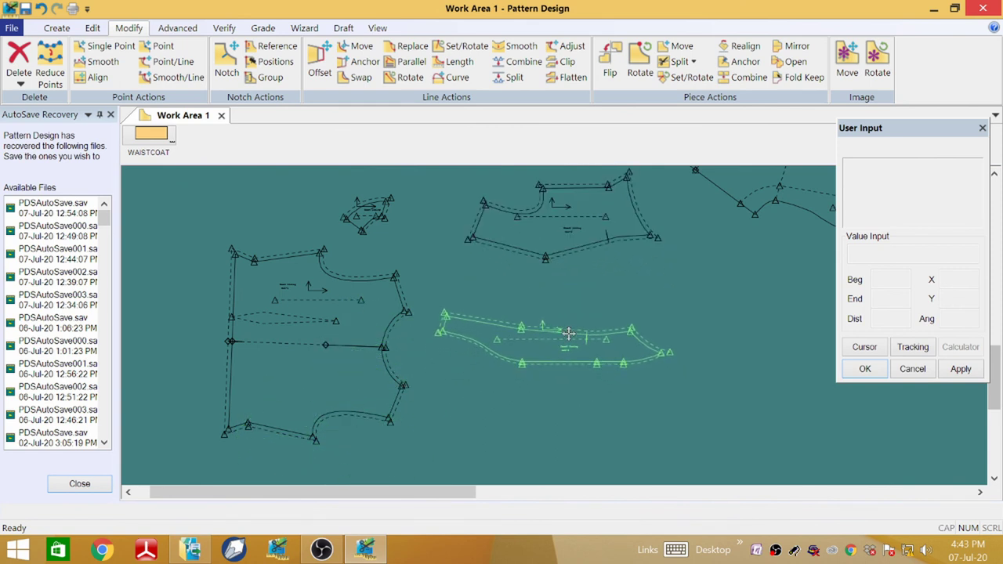
mouse_move(361, 217)
mouse_down()
mouse_move(381, 231)
mouse_move(370, 222)
mouse_up()
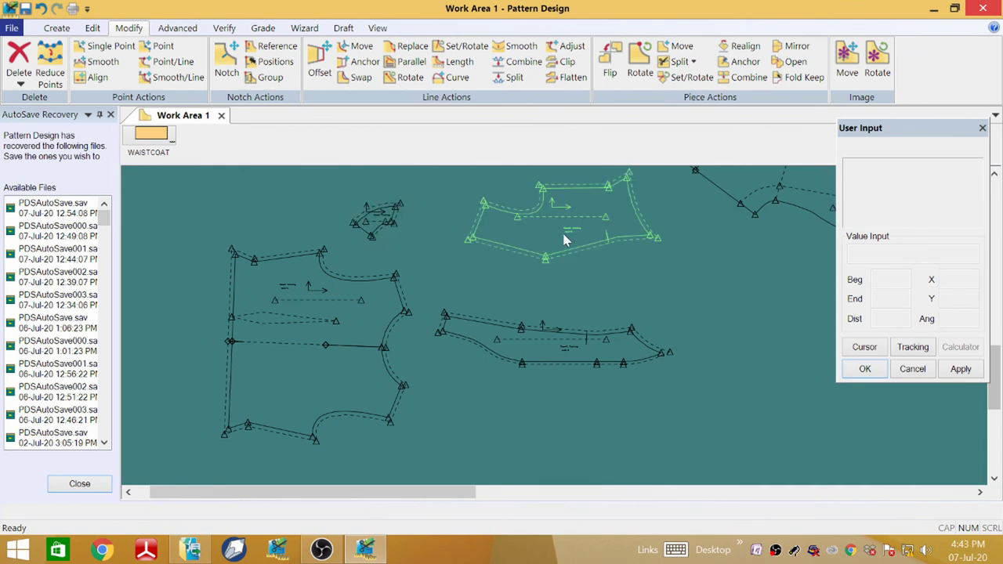
- Move the combined waistcoat piece down to the right of the front lining and front facing
scroll(605, 216, up, 2)
scroll(605, 215, down, 5)
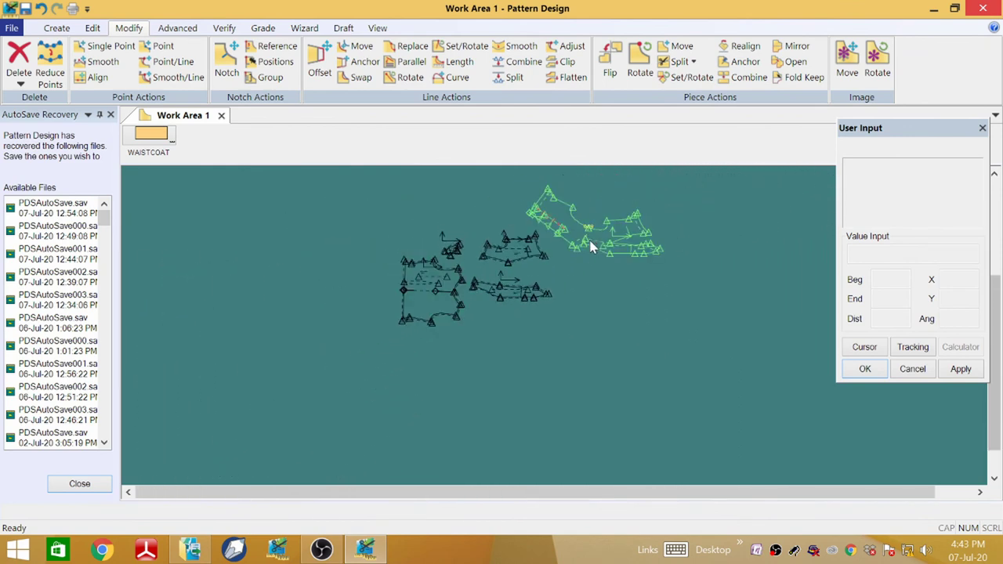
scroll(623, 220, up, 1)
scroll(554, 250, up, 3)
drag(599, 265, 643, 327)
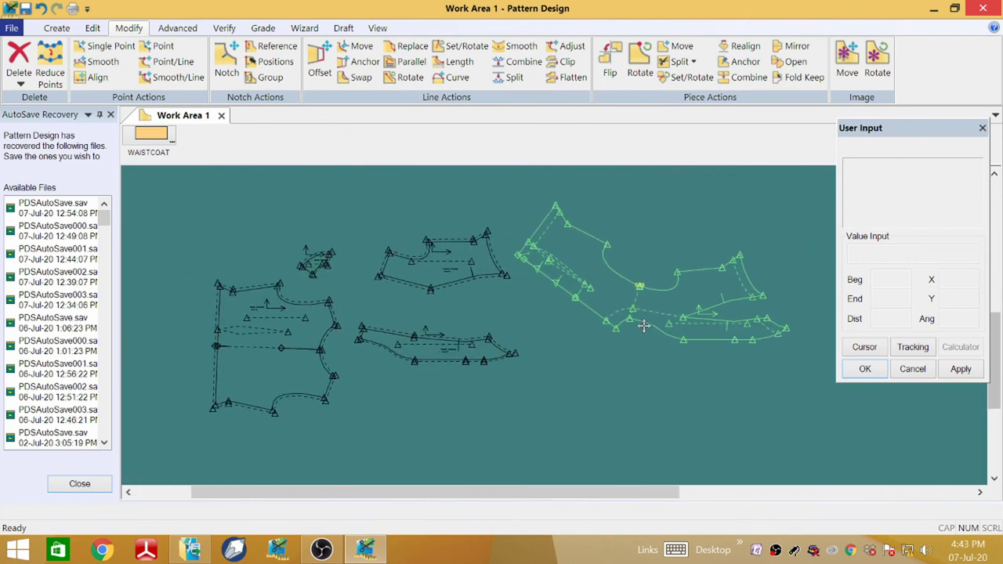
scroll(384, 311, up, 1)
scroll(454, 250, down, 2)
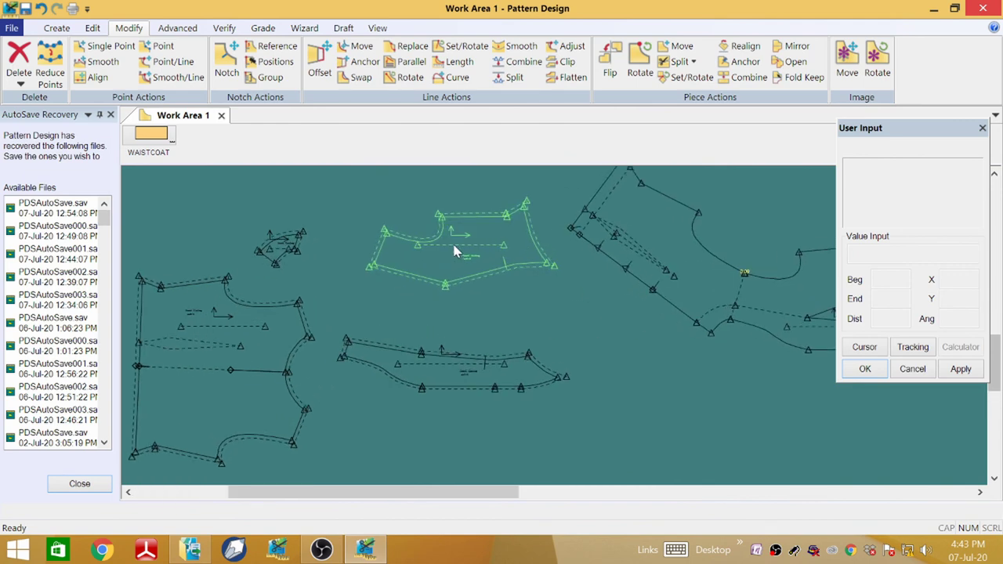
- Move the back facing up and left so it sits clear above the mirrored back lining
click(354, 267)
click(349, 239)
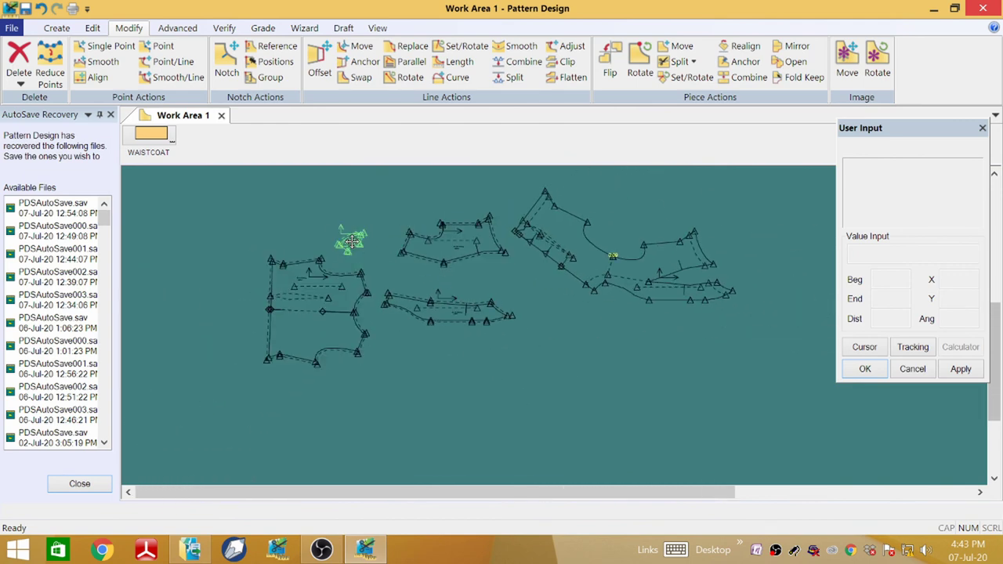
scroll(346, 229, up, 3)
drag(345, 227, 313, 212)
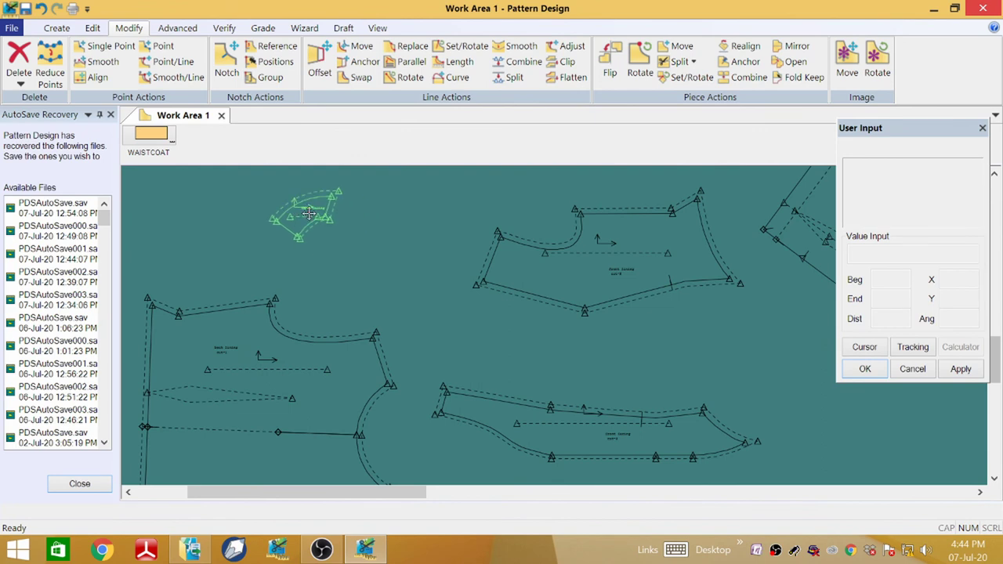
scroll(311, 210, down, 3)
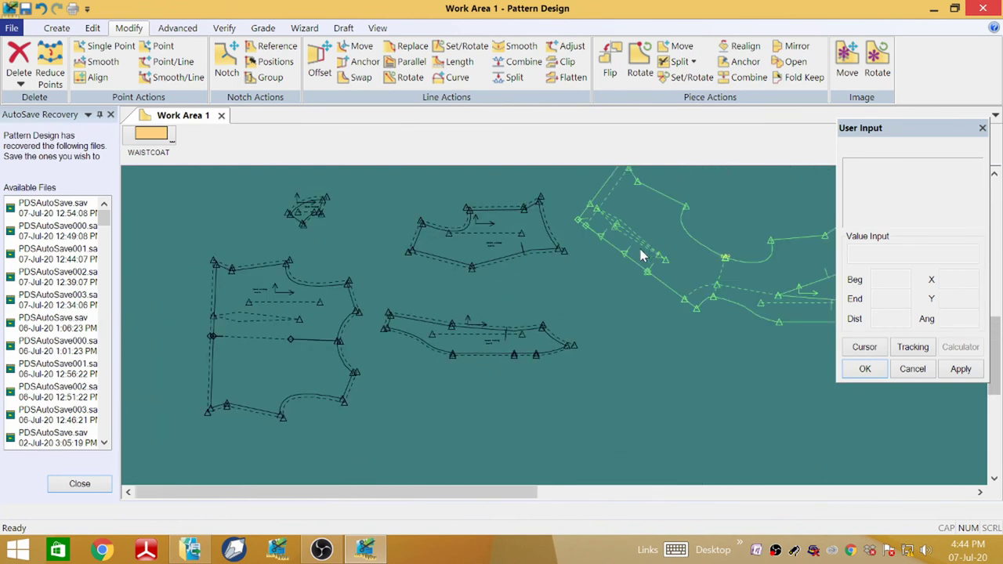
scroll(427, 271, up, 2)
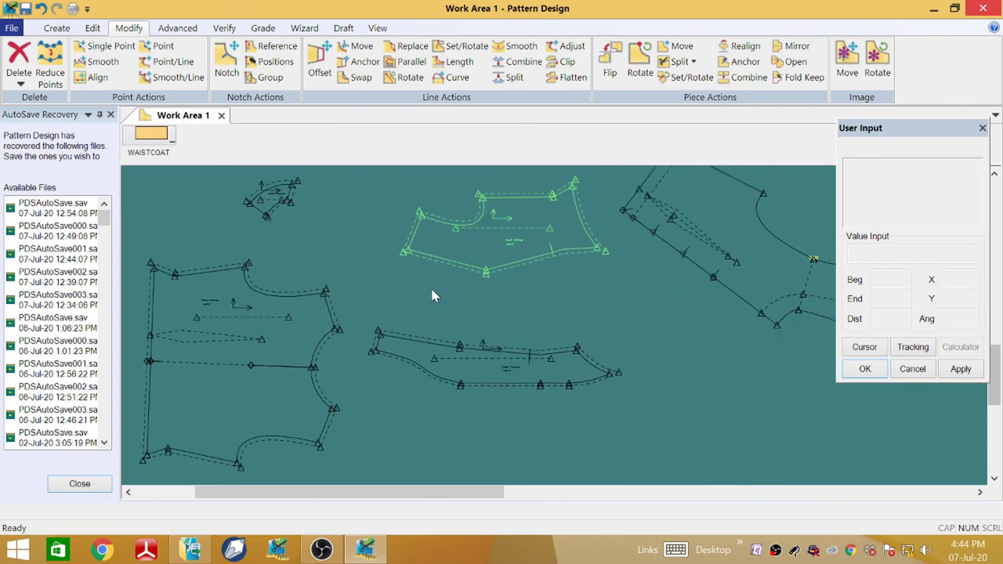
scroll(442, 305, down, 3)
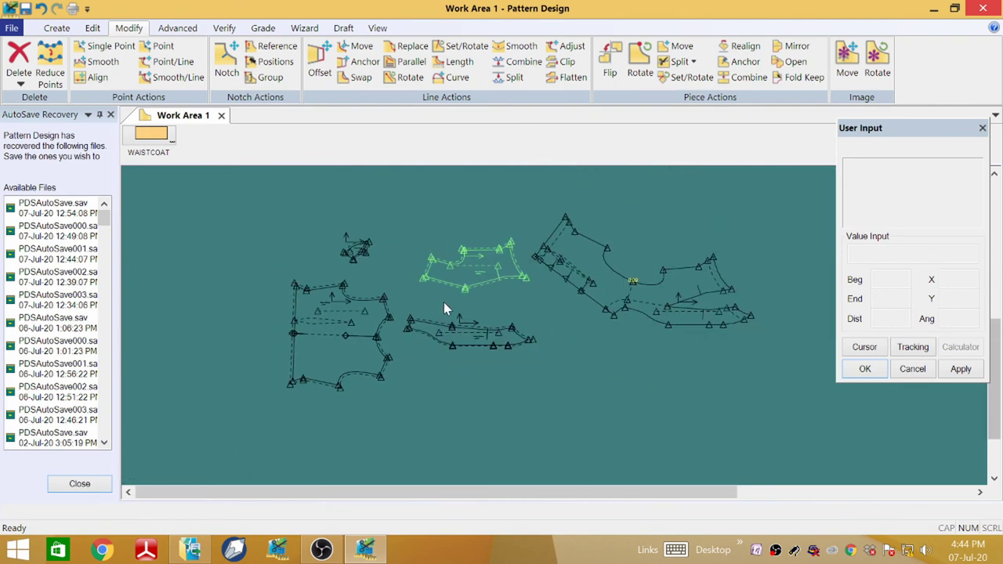
scroll(447, 330, up, 1)
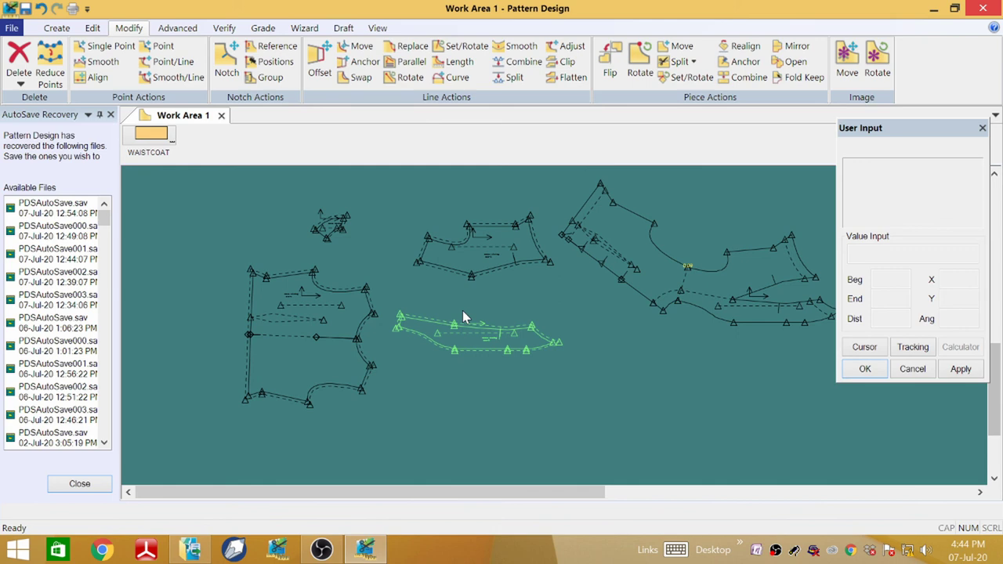
scroll(437, 321, down, 1)
scroll(439, 322, down, 1)
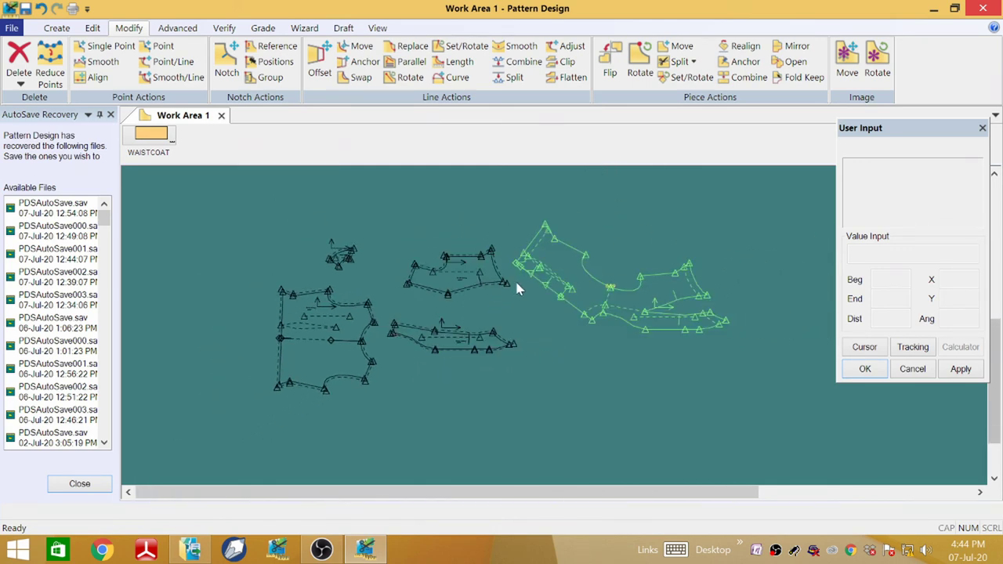